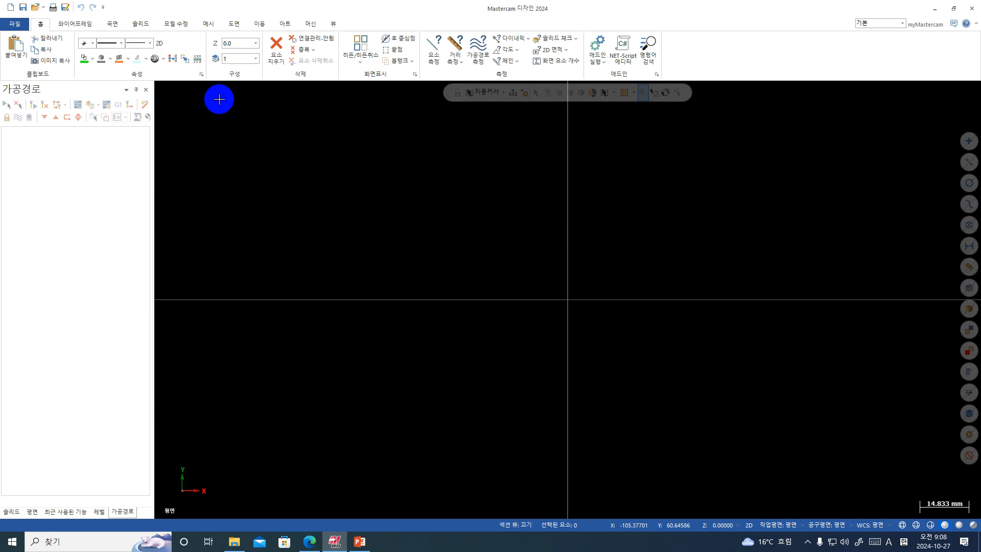
# - Draw a center-point circle at the origin with a diameter of 20 mm
pyautogui.click(74, 24)
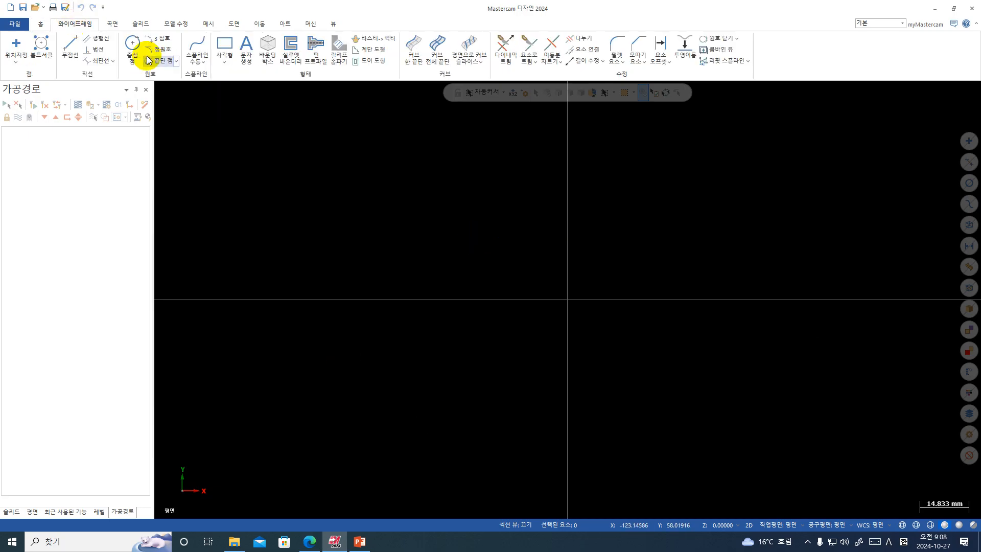
pyautogui.click(134, 44)
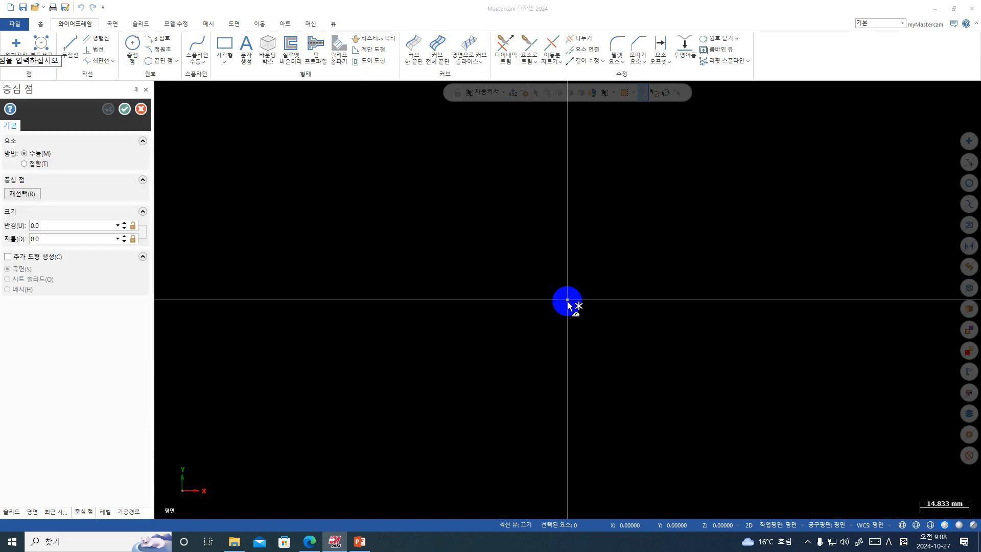
pyautogui.click(567, 301)
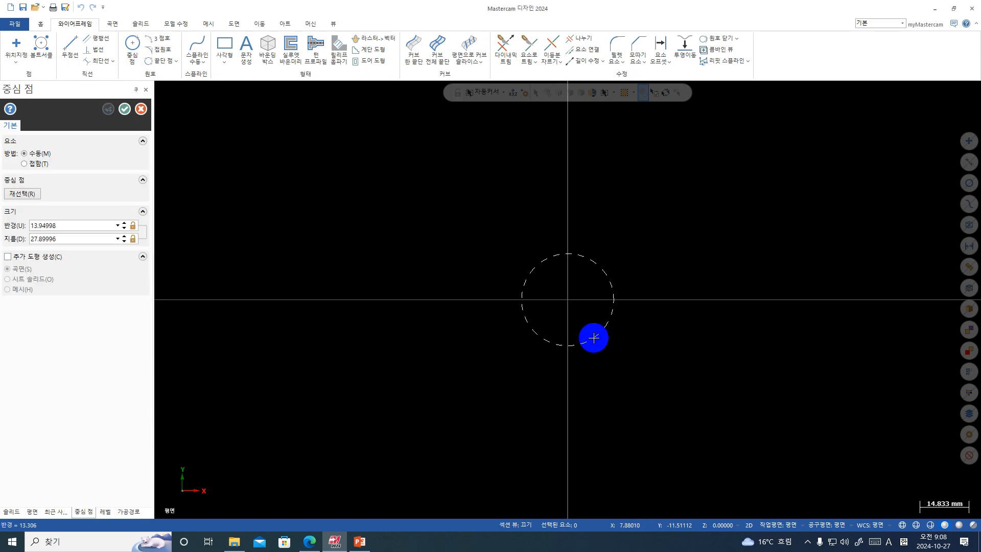
pyautogui.click(594, 338)
pyautogui.click(83, 241)
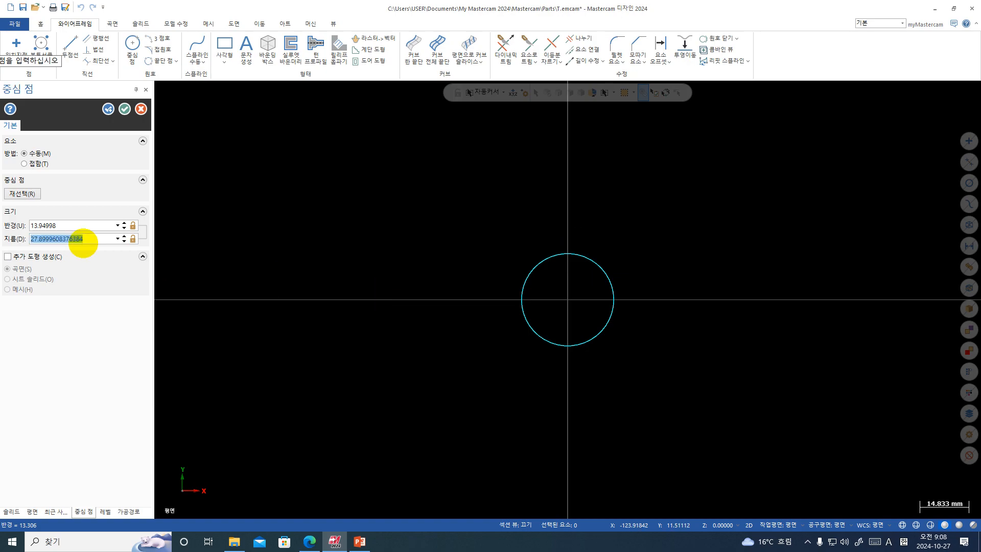
pyautogui.write('20')
pyautogui.press('Return')
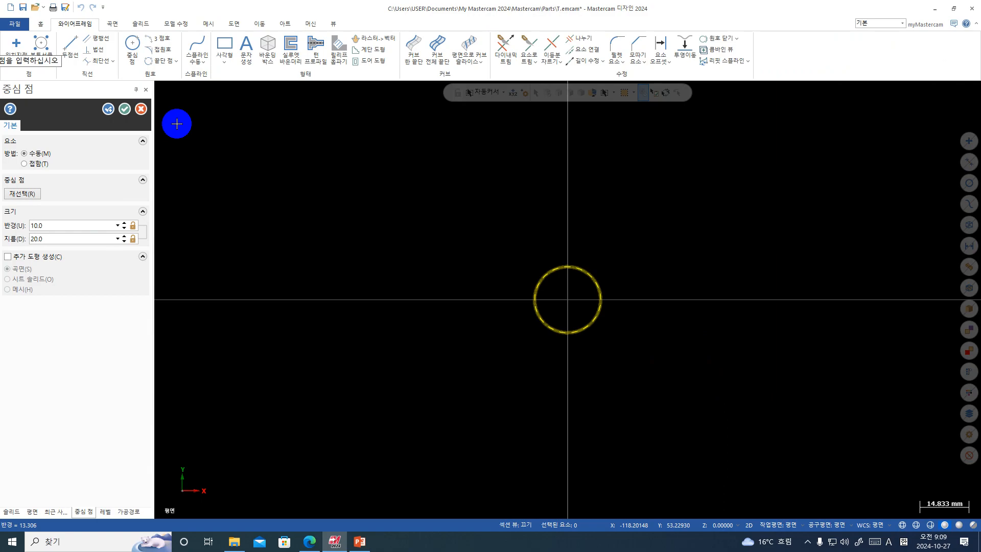
pyautogui.click(125, 108)
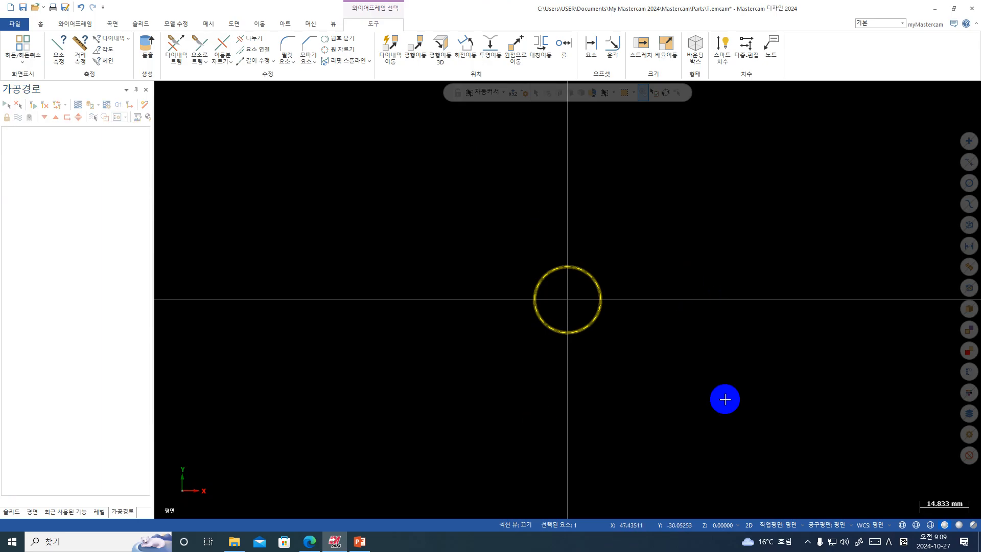
pyautogui.moveTo(694, 376); pyautogui.dragTo(699, 230, button='middle')
pyautogui.rightClick(644, 186)
pyautogui.click(701, 252)
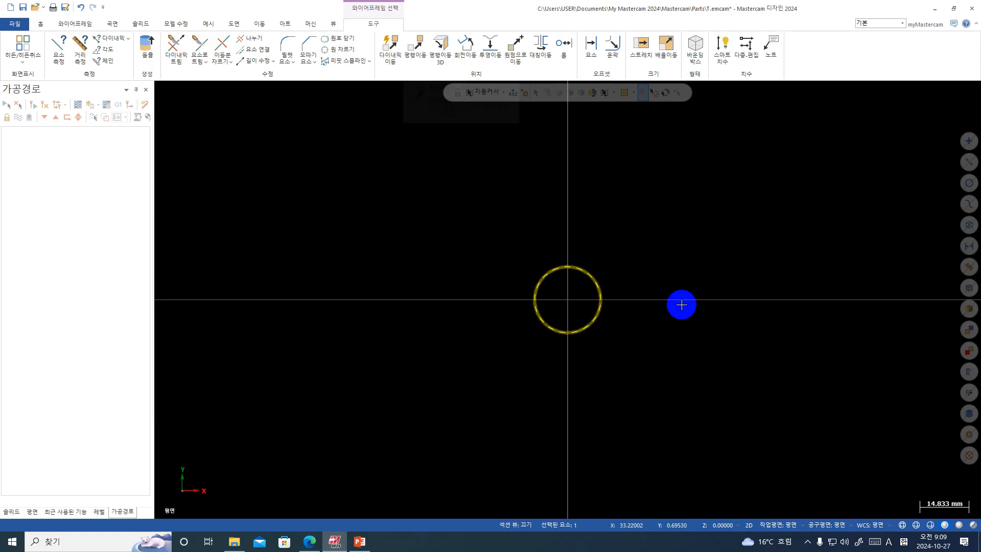
pyautogui.moveTo(682, 305); pyautogui.dragTo(689, 159, button='middle')
pyautogui.rightClick(688, 159)
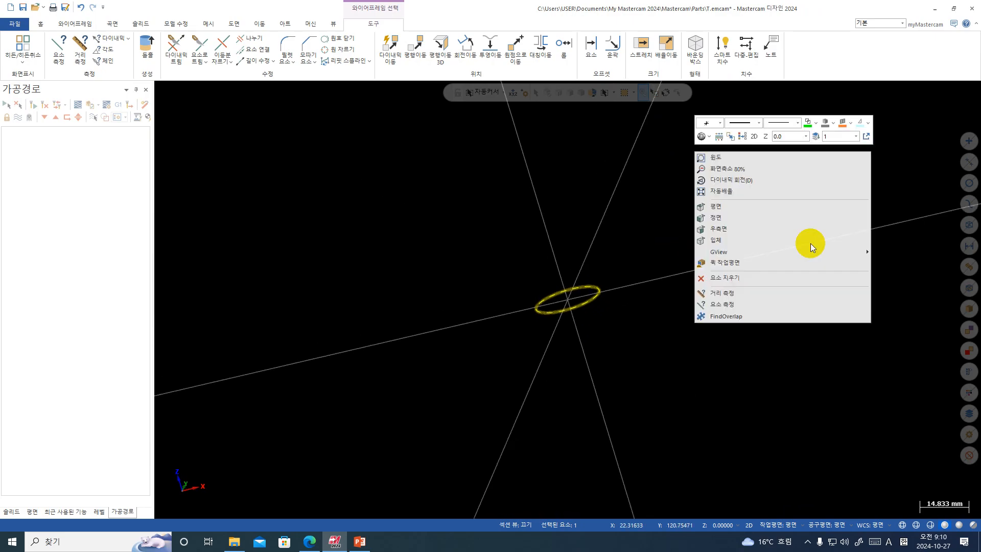
pyautogui.click(753, 206)
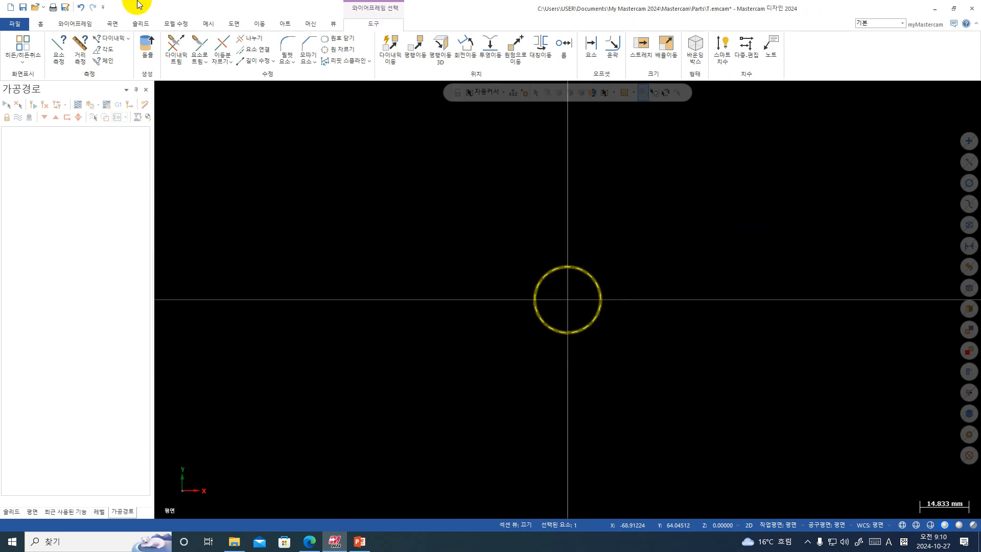
# - Turn on the display of the plane gnomons, inspect the origin from an angle and restore the top view
pyautogui.click(331, 23)
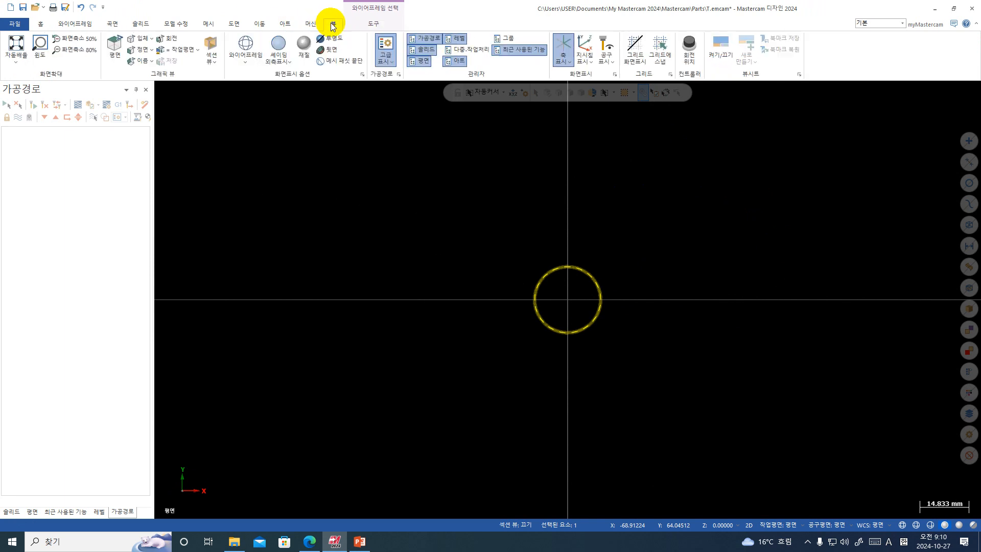
pyautogui.click(587, 53)
pyautogui.moveTo(666, 286); pyautogui.dragTo(596, 288, button='middle')
pyautogui.moveTo(674, 250); pyautogui.dragTo(716, 212, button='middle')
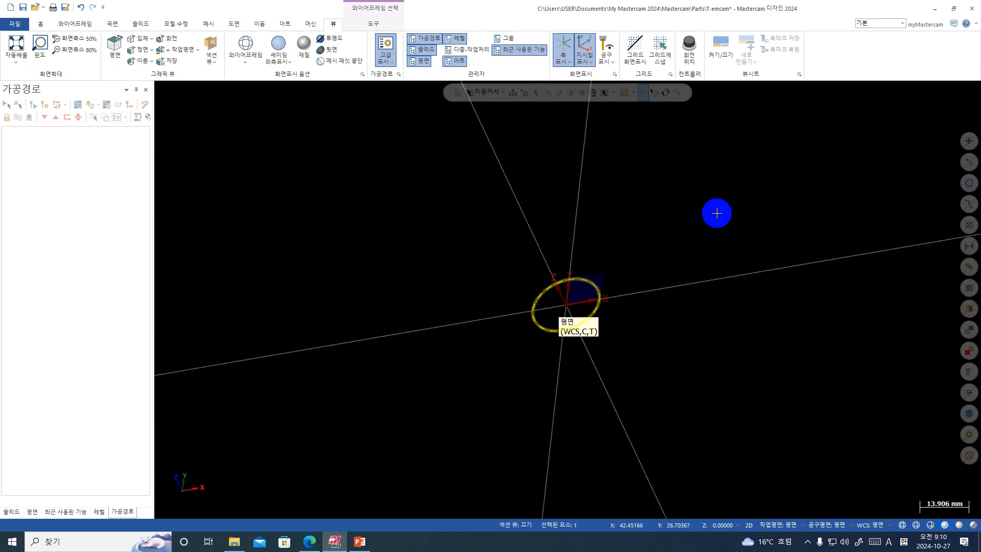
pyautogui.rightClick(716, 212)
pyautogui.click(736, 267)
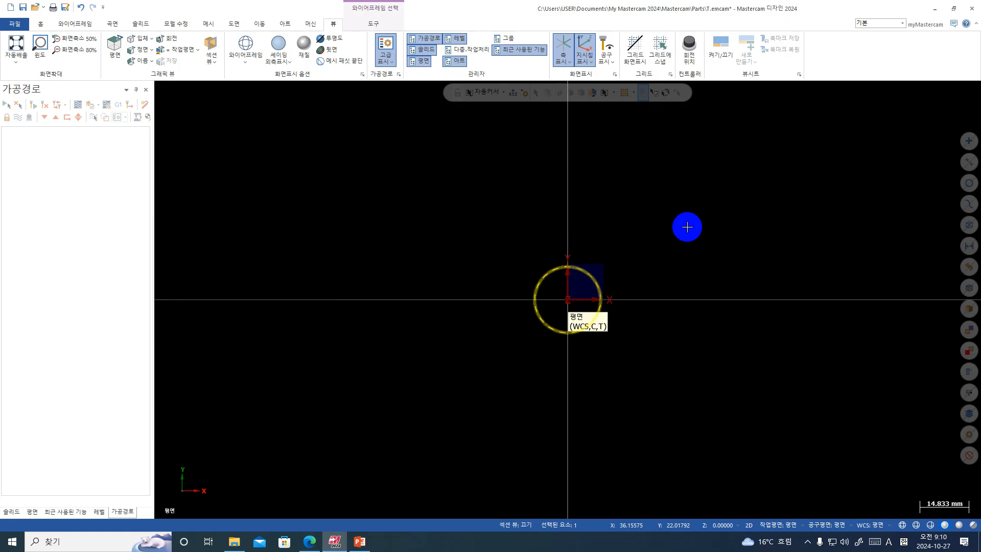
pyautogui.hotkey('ctrl', '1')
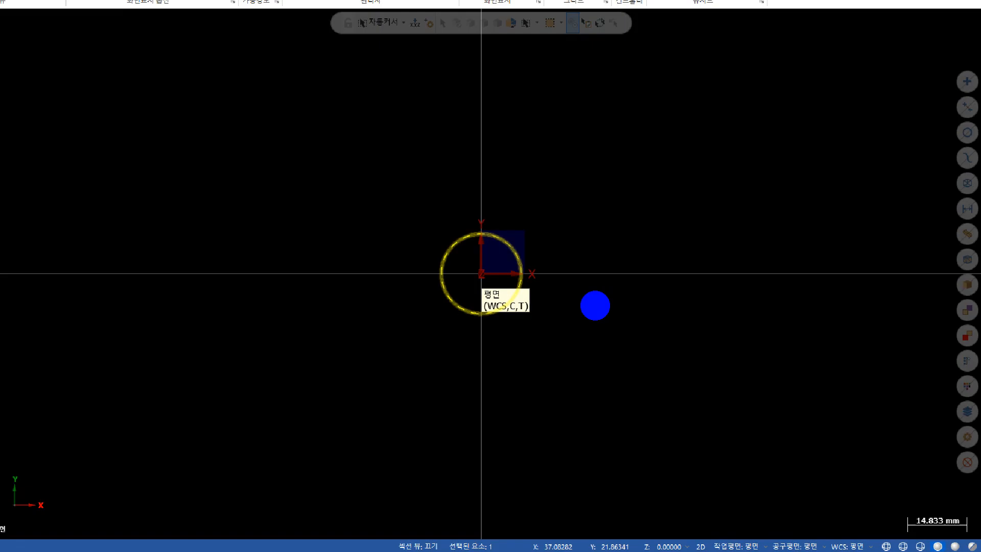
pyautogui.click(573, 293)
pyautogui.moveTo(621, 253)
pyautogui.mouseDown()
pyautogui.moveTo(605, 276)
pyautogui.moveTo(612, 291)
pyautogui.mouseUp()
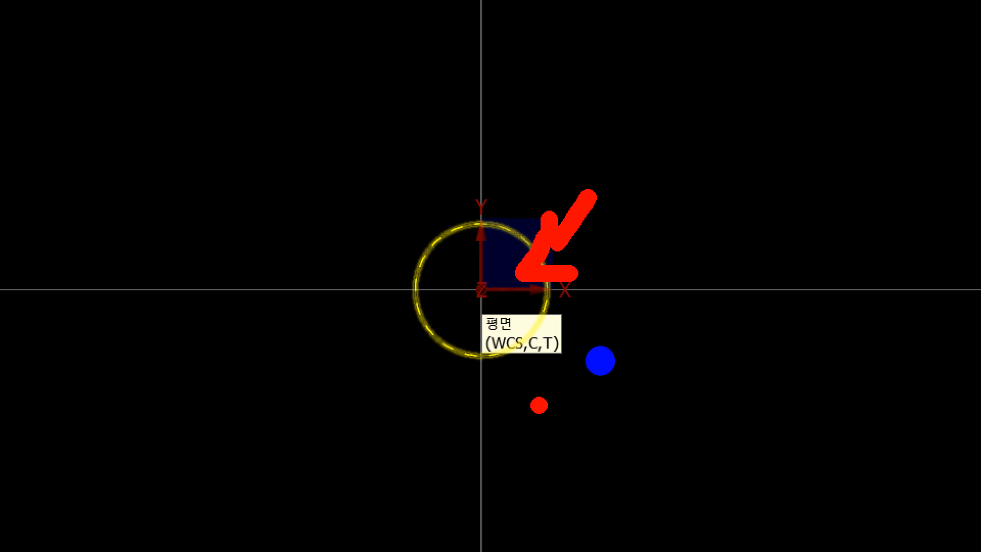
pyautogui.moveTo(592, 417)
pyautogui.mouseDown()
pyautogui.moveTo(454, 65)
pyautogui.moveTo(643, 337)
pyautogui.moveTo(583, 393)
pyautogui.mouseUp()
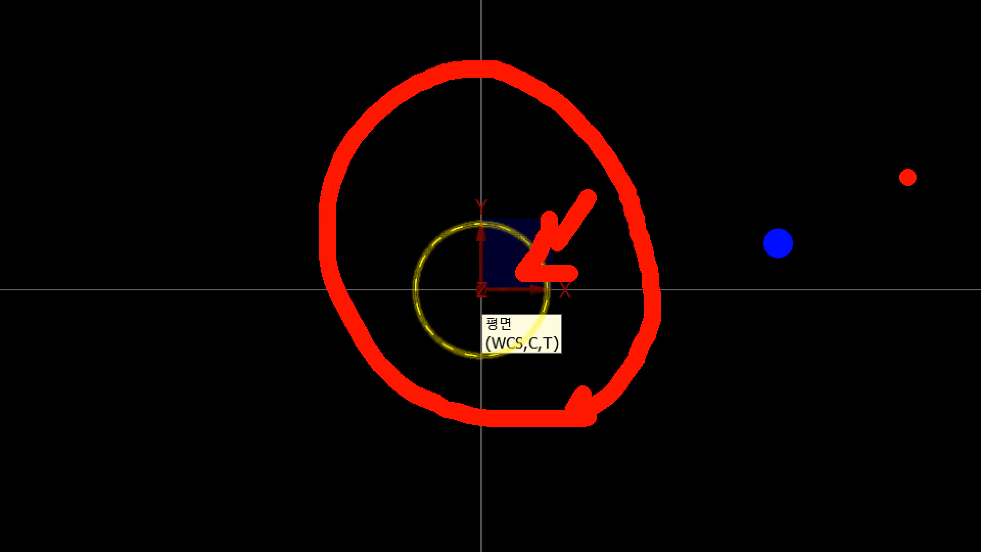
pyautogui.moveTo(810, 175)
pyautogui.mouseDown()
pyautogui.moveTo(799, 296)
pyautogui.moveTo(863, 291)
pyautogui.mouseUp()
pyautogui.moveTo(797, 230); pyautogui.dragTo(889, 270)
pyautogui.moveTo(925, 163); pyautogui.dragTo(928, 222)
pyautogui.moveTo(789, 266); pyautogui.dragTo(797, 290)
pyautogui.moveTo(808, 242); pyautogui.dragTo(810, 266)
pyautogui.press('Escape')
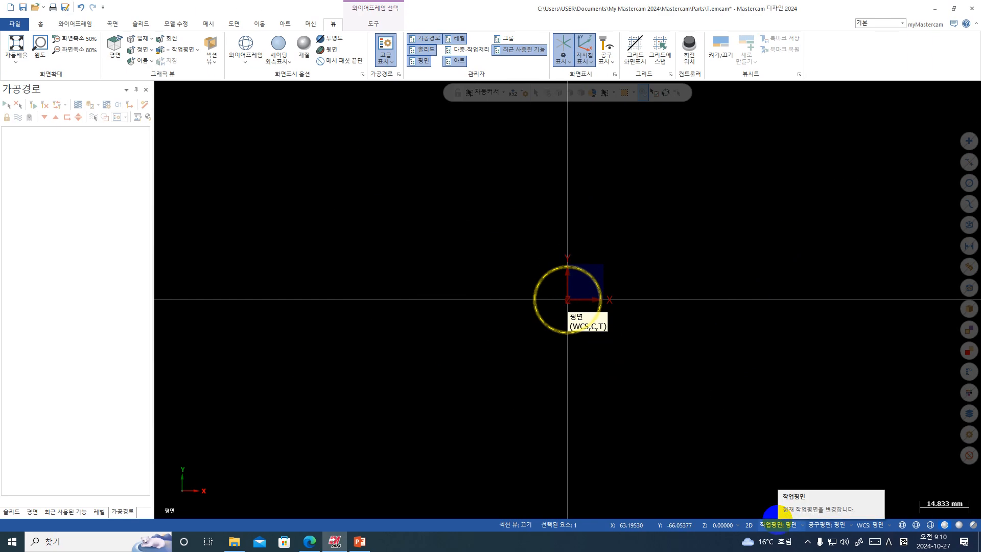
pyautogui.hotkey('ctrl', '1')
pyautogui.click(784, 526)
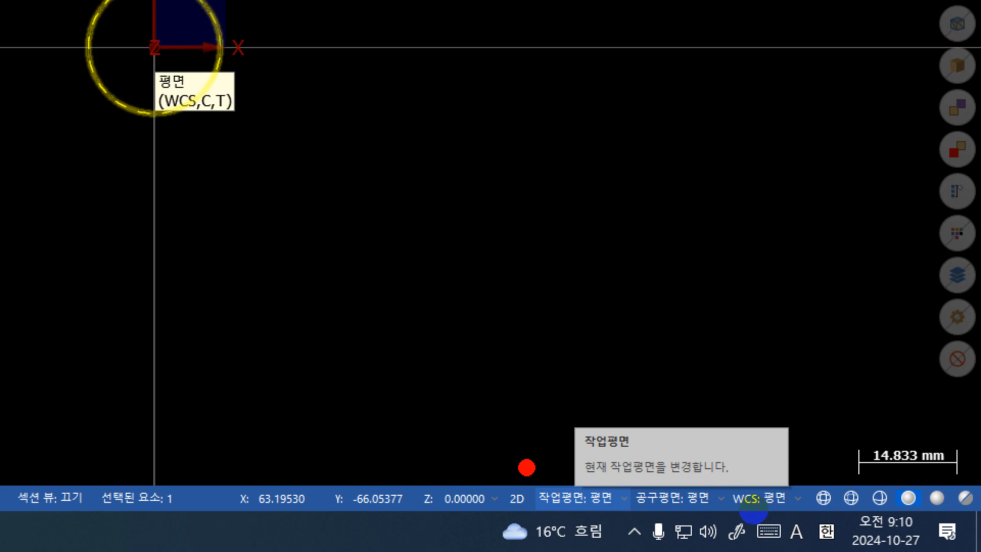
pyautogui.moveTo(526, 465)
pyautogui.mouseDown()
pyautogui.moveTo(729, 463)
pyautogui.moveTo(722, 524)
pyautogui.moveTo(541, 536)
pyautogui.moveTo(521, 454)
pyautogui.mouseUp()
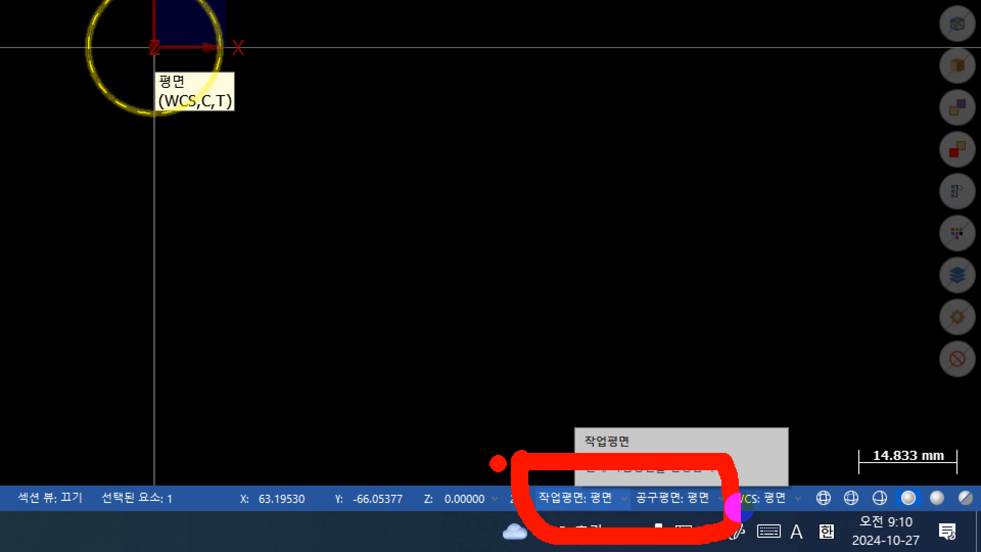
pyautogui.moveTo(481, 437); pyautogui.dragTo(511, 420)
pyautogui.press('Escape')
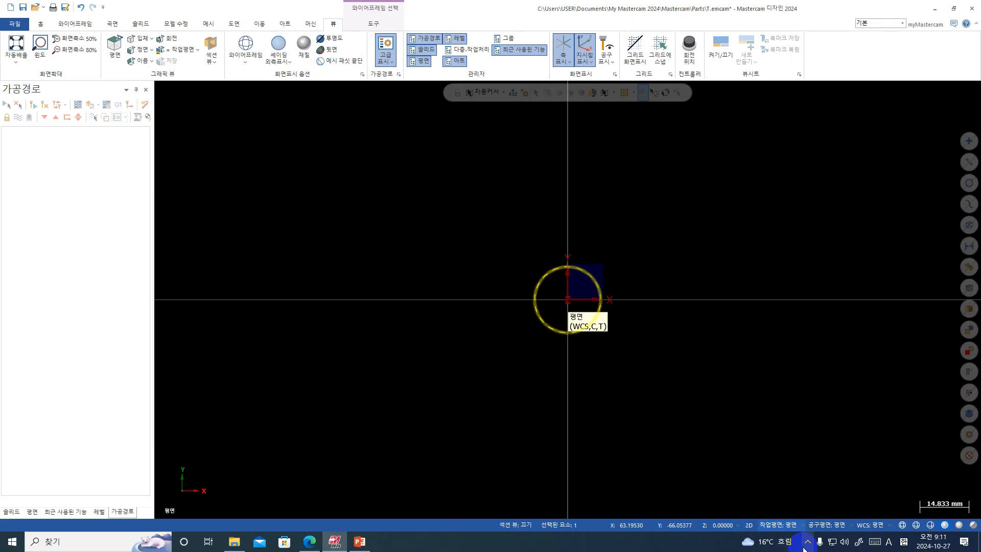
pyautogui.hotkey('ctrl', '1')
pyautogui.moveTo(527, 448)
pyautogui.mouseDown()
pyautogui.moveTo(574, 492)
pyautogui.moveTo(463, 481)
pyautogui.moveTo(529, 441)
pyautogui.mouseUp()
pyautogui.press('Escape')
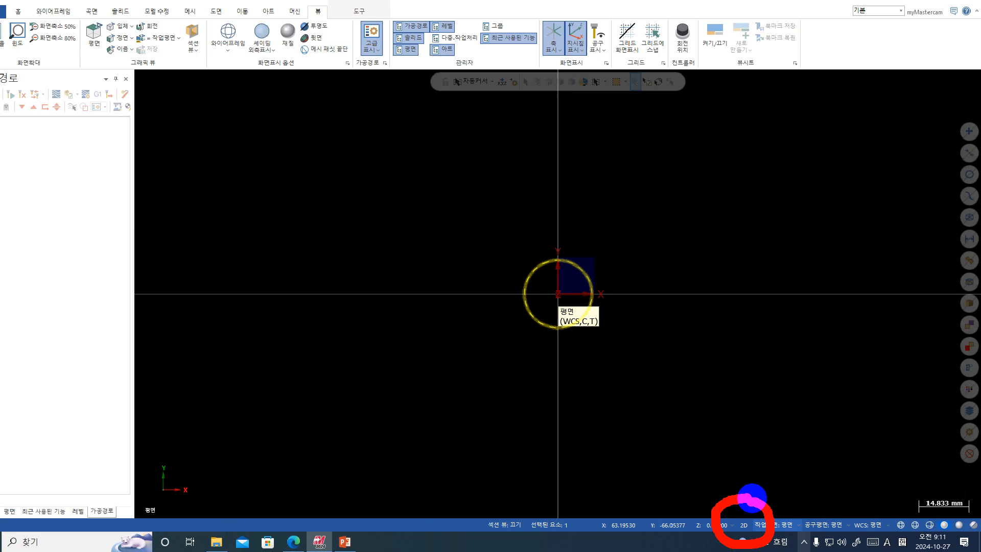
# - Switch the construction mode from 2D to 3D and back to 2D
pyautogui.click(518, 500)
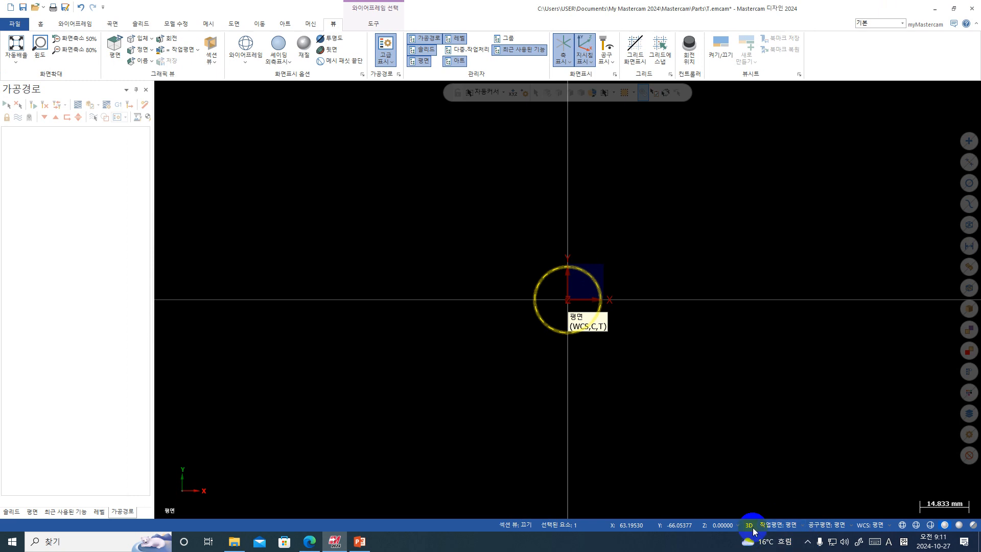
pyautogui.click(749, 526)
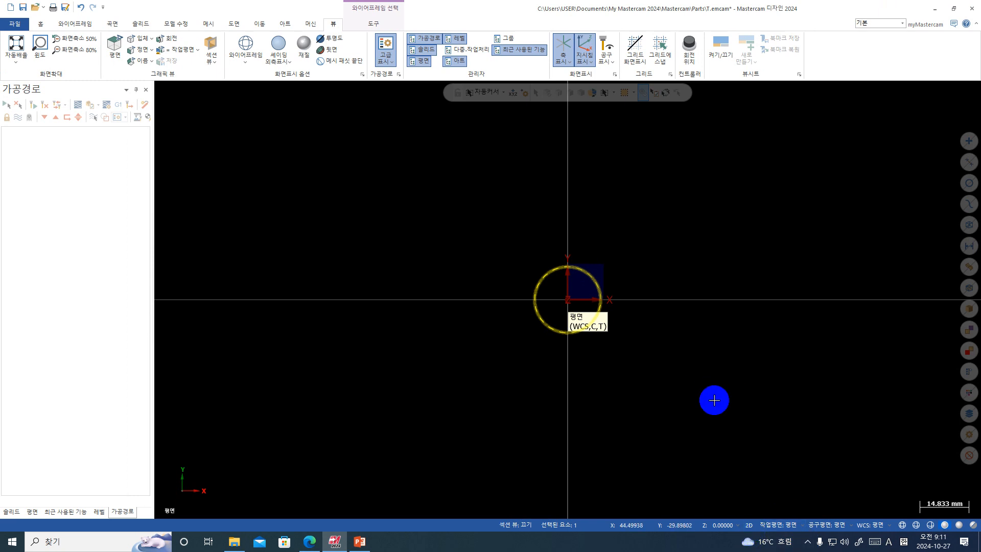
# - Tilt the view, deselect the circle and set the construction depth Z to 50 mm
pyautogui.moveTo(707, 399); pyautogui.dragTo(656, 337, button='middle')
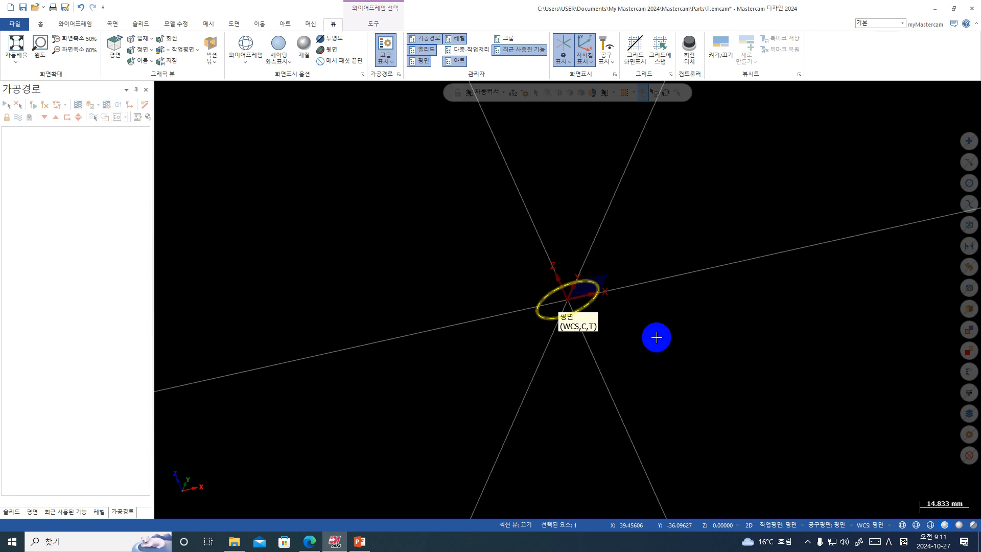
pyautogui.press('Escape')
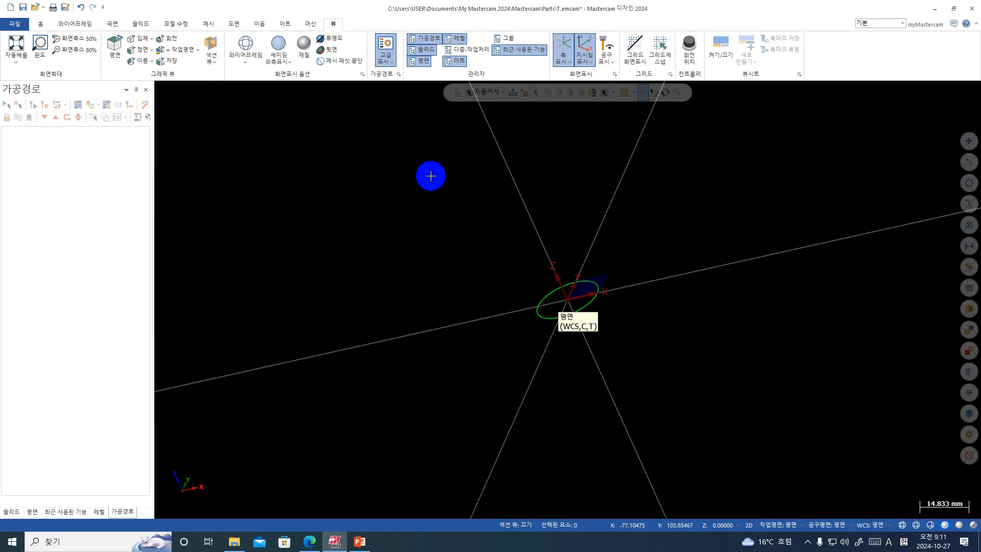
pyautogui.click(728, 527)
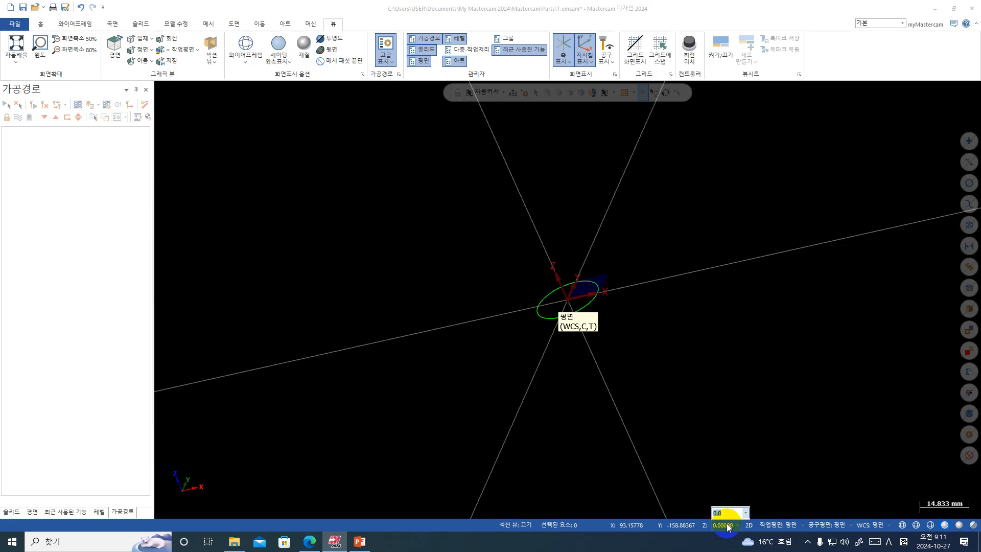
pyautogui.write('50')
pyautogui.press('Return')
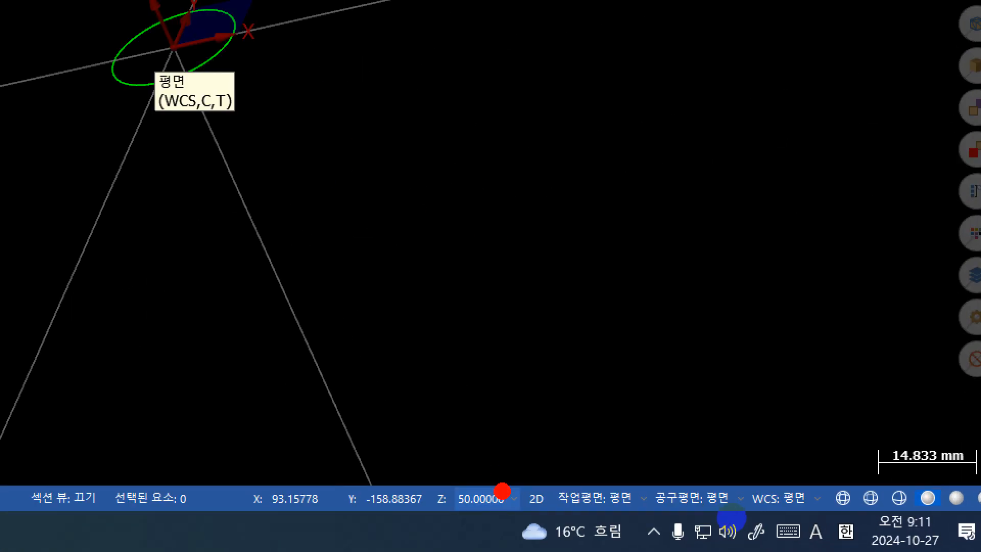
pyautogui.moveTo(527, 468)
pyautogui.mouseDown()
pyautogui.moveTo(531, 513)
pyautogui.moveTo(441, 521)
pyautogui.moveTo(489, 468)
pyautogui.moveTo(514, 466)
pyautogui.mouseUp()
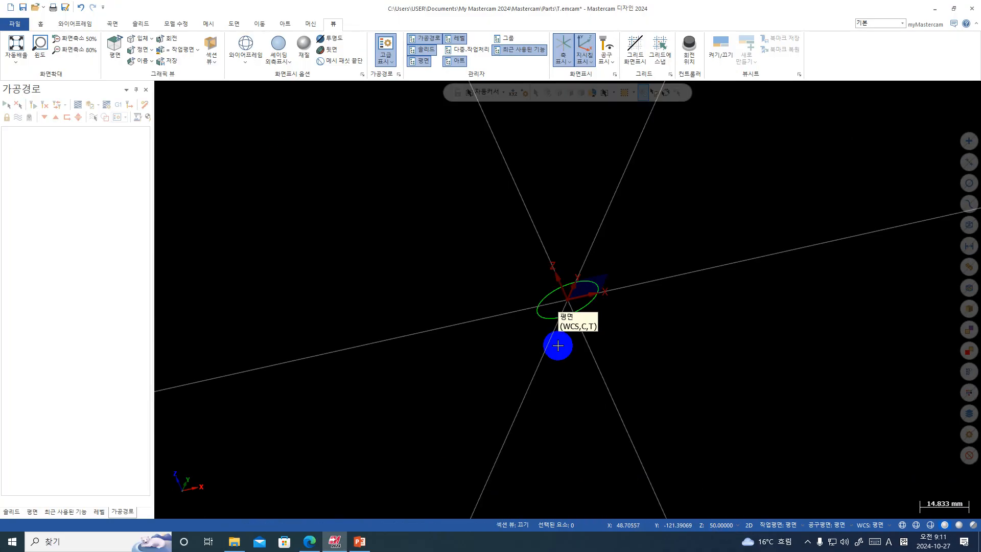
# - Start a second center-point circle and set its diameter to 50 mm
pyautogui.scroll(-1, 558, 346)
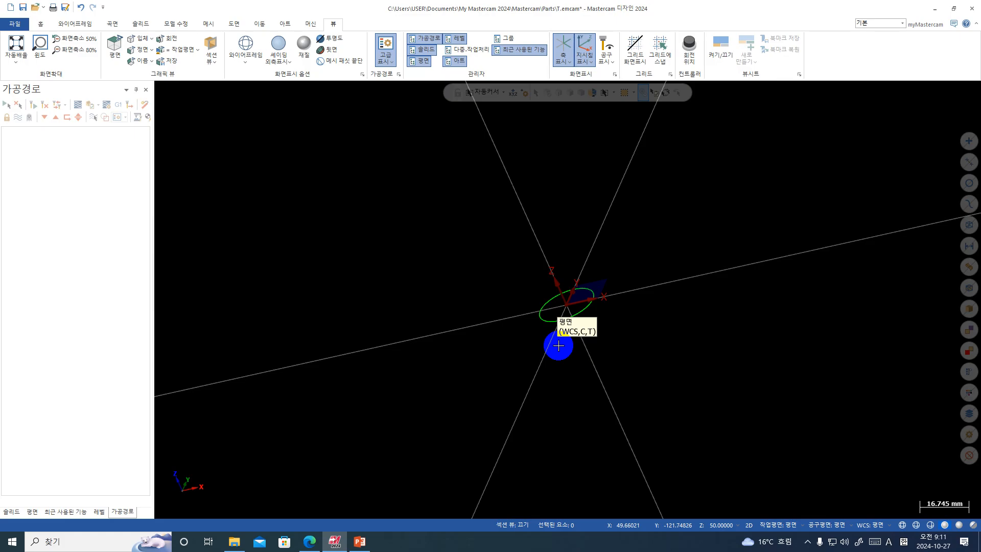
pyautogui.click(79, 24)
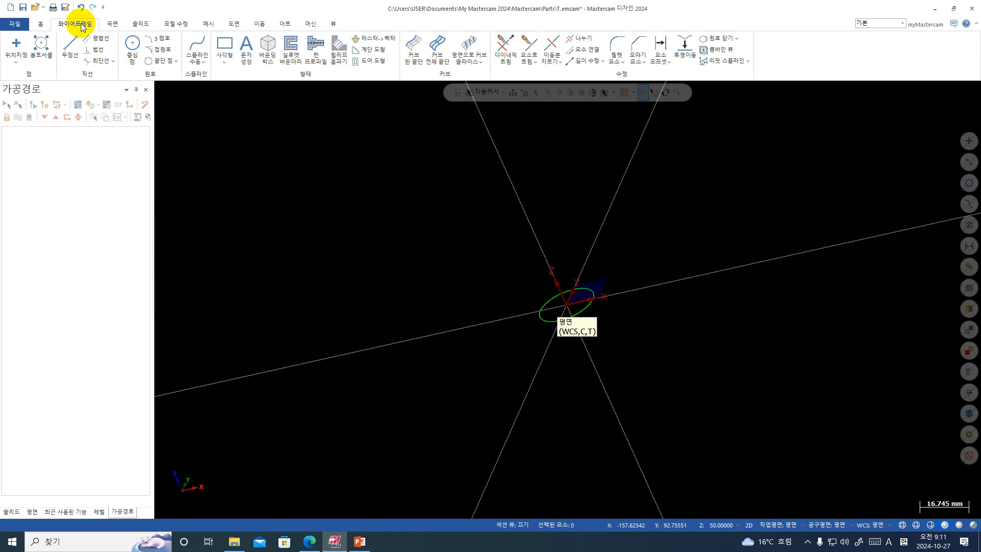
pyautogui.click(131, 45)
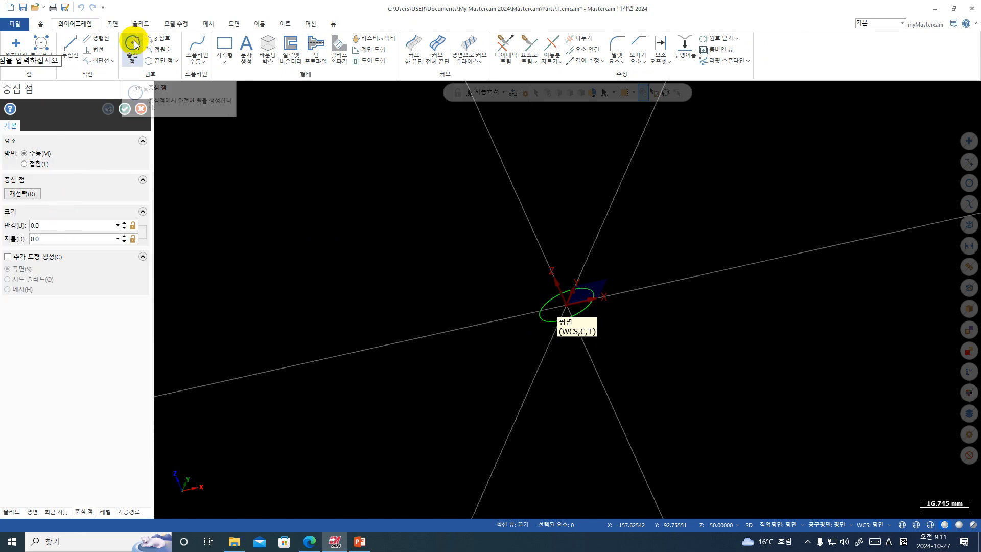
pyautogui.click(68, 243)
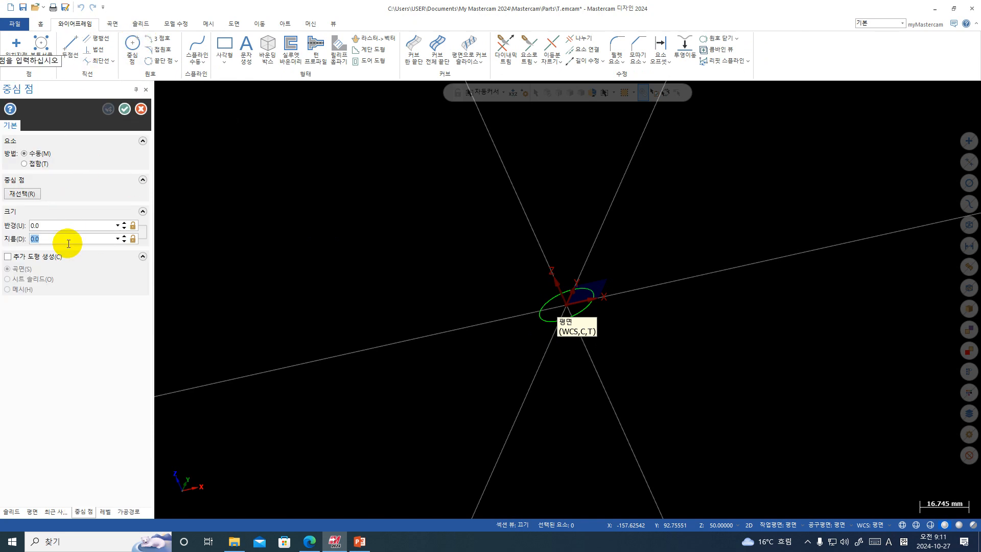
pyautogui.write('50')
pyautogui.press('Return')
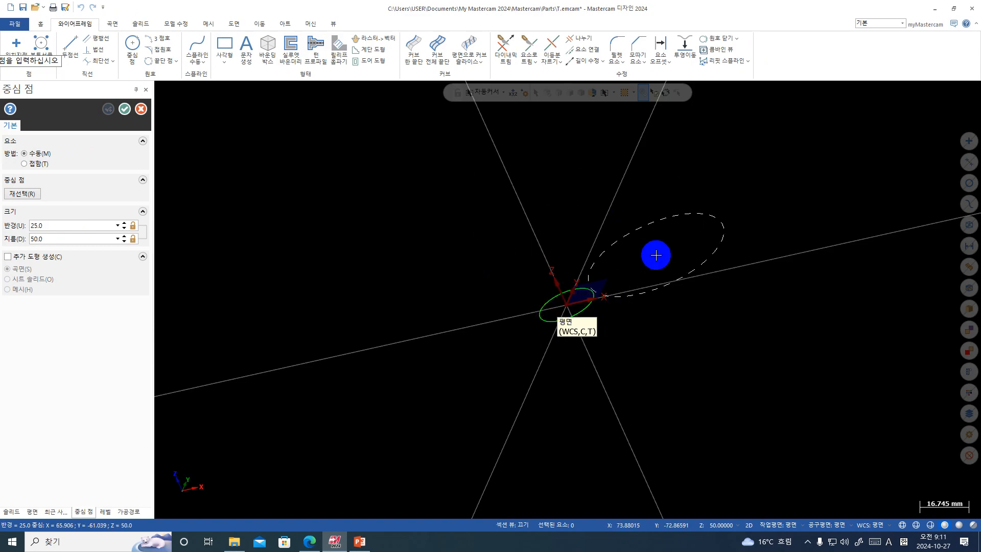
pyautogui.hotkey('ctrl', '1')
pyautogui.click(730, 511)
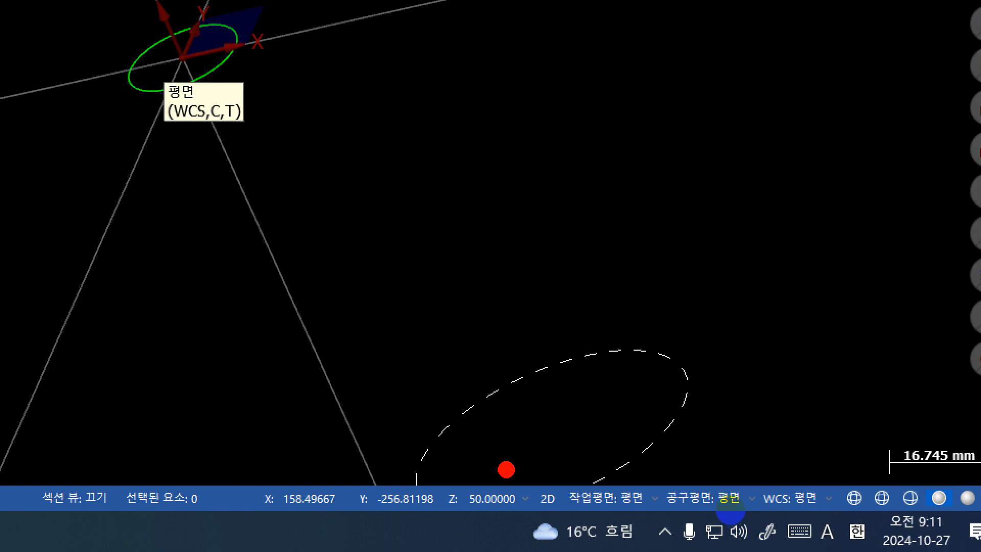
pyautogui.moveTo(543, 462)
pyautogui.mouseDown()
pyautogui.moveTo(572, 461)
pyautogui.moveTo(593, 521)
pyautogui.moveTo(534, 444)
pyautogui.mouseUp()
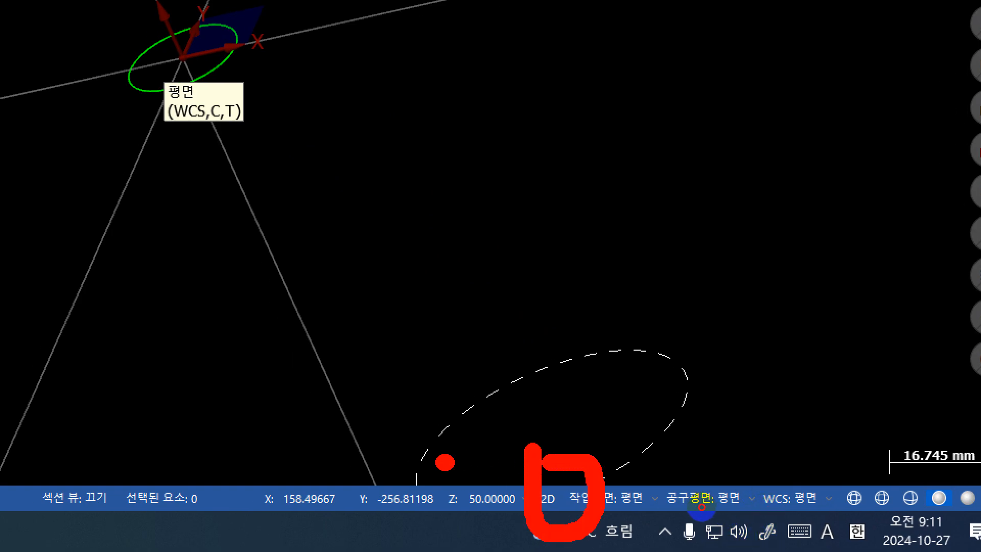
pyautogui.moveTo(444, 462)
pyautogui.mouseDown()
pyautogui.moveTo(526, 463)
pyautogui.moveTo(529, 518)
pyautogui.moveTo(445, 518)
pyautogui.moveTo(429, 454)
pyautogui.mouseUp()
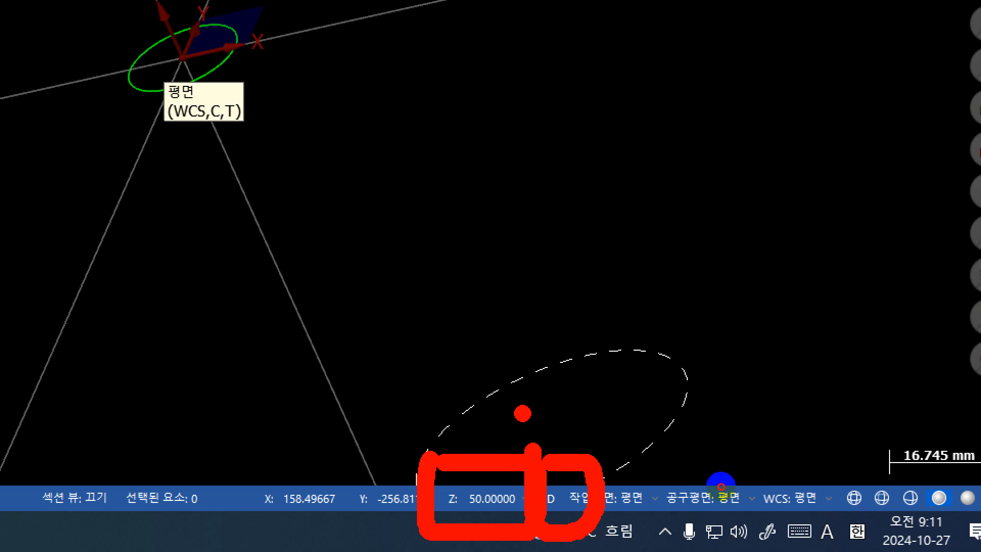
# - Place the 50 mm diameter circle centered above the origin at Z 50 mm and accept it
pyautogui.moveTo(493, 422)
pyautogui.mouseDown()
pyautogui.moveTo(705, 412)
pyautogui.moveTo(567, 420)
pyautogui.mouseUp()
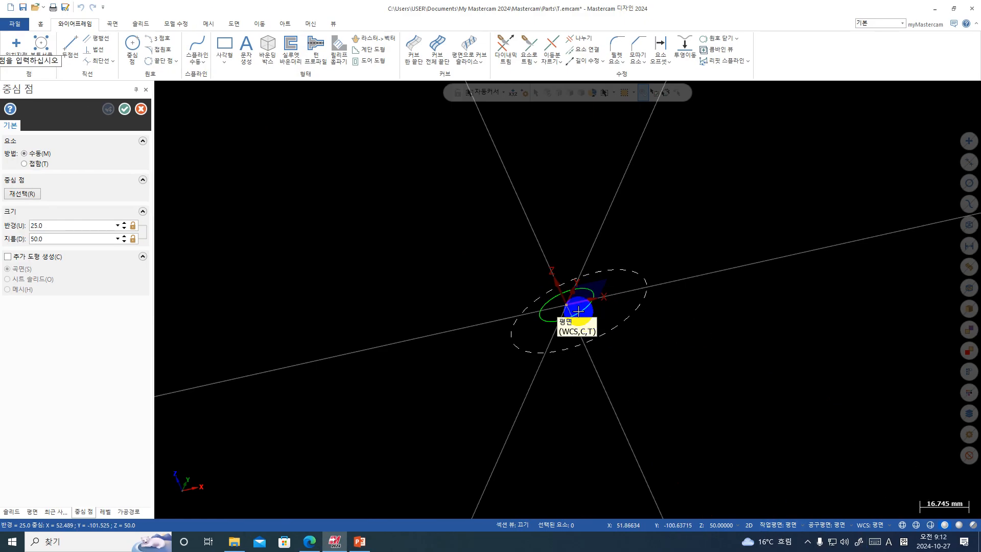
pyautogui.click(568, 305)
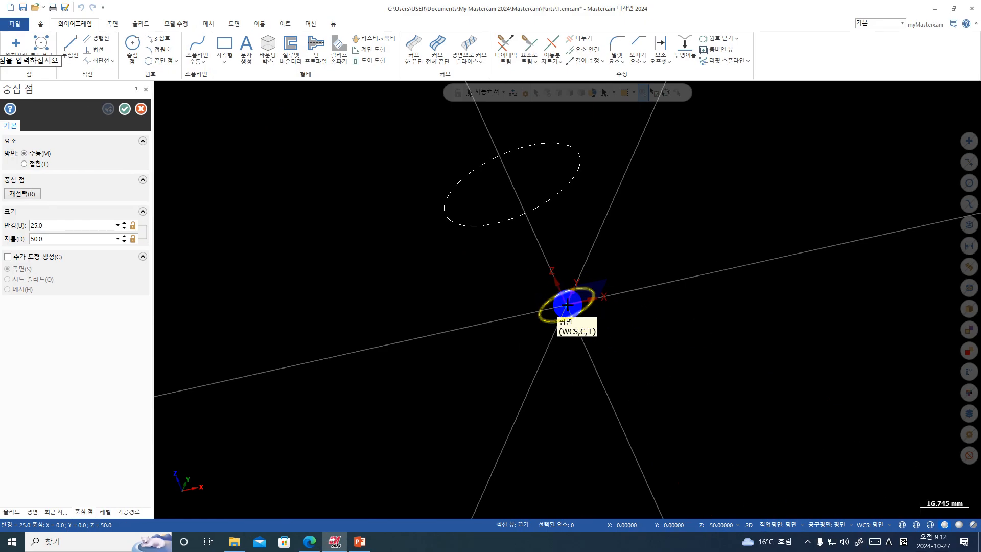
pyautogui.click(729, 357)
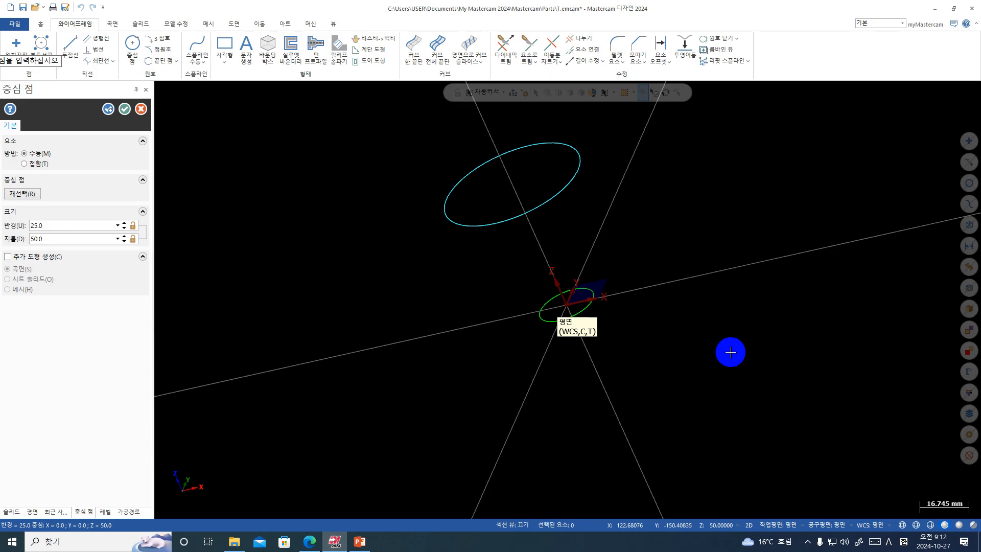
pyautogui.click(125, 108)
# - Switch the construction mode to 3D and set a new center-point circle's diameter to 40 mm
pyautogui.click(749, 525)
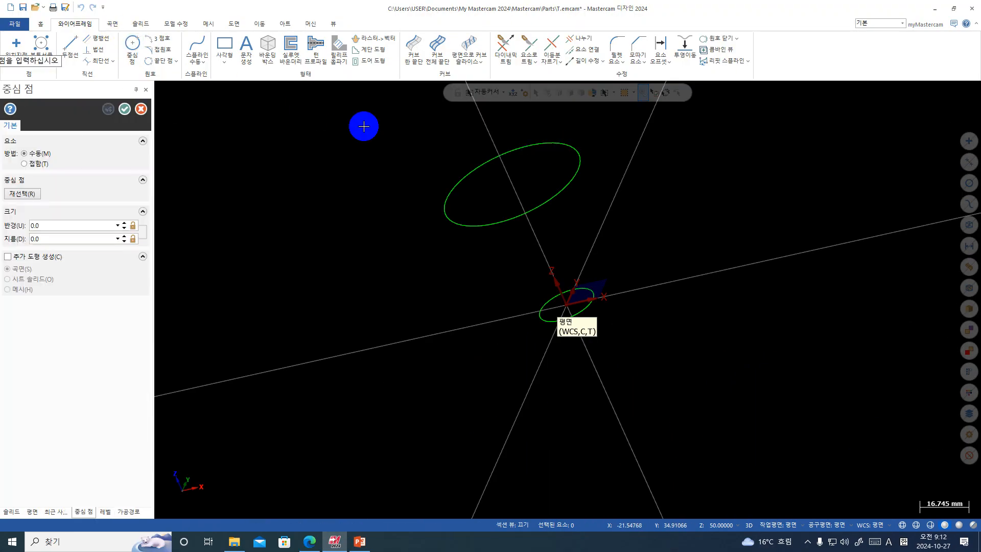
pyautogui.click(53, 241)
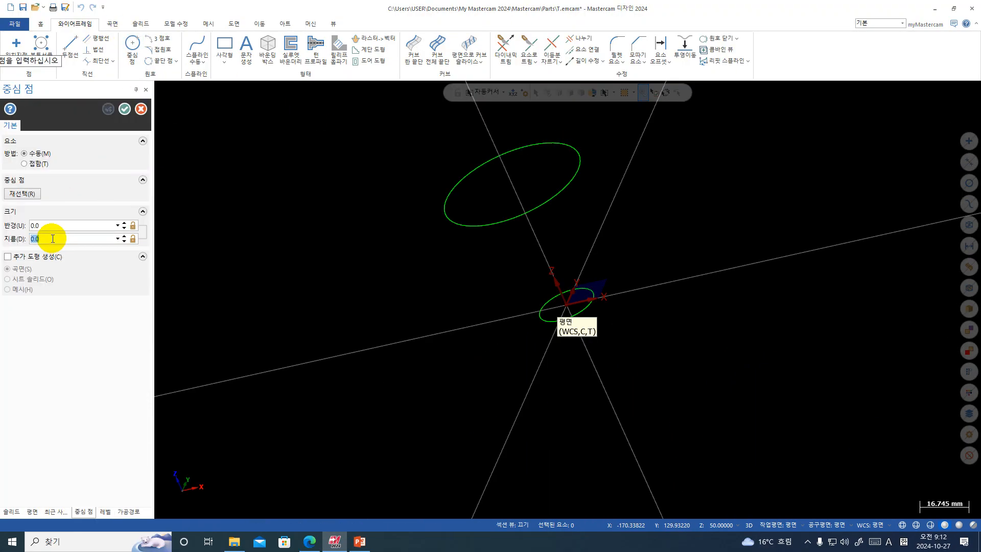
pyautogui.write('30')
pyautogui.press('Return')
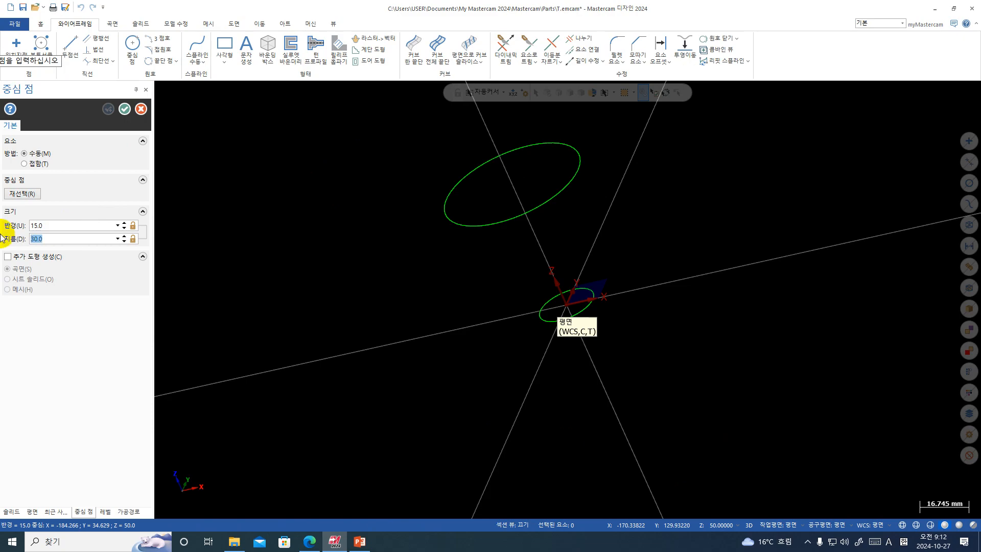
pyautogui.write('40')
pyautogui.press('Return')
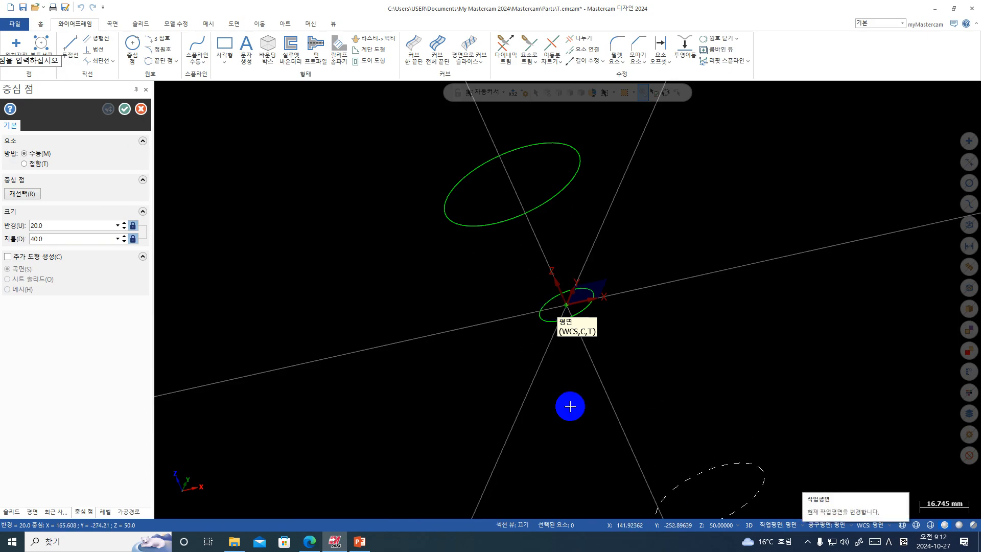
# - Switch the construction mode back to 2D and leave the circle command without placing a circle
pyautogui.click(750, 525)
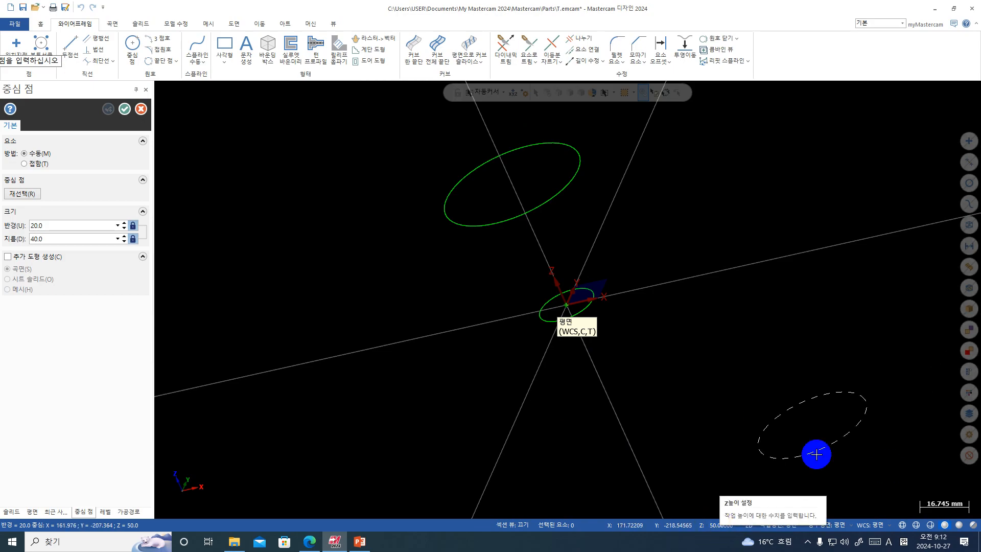
pyautogui.scroll(-1, 698, 260)
pyautogui.press('Escape')
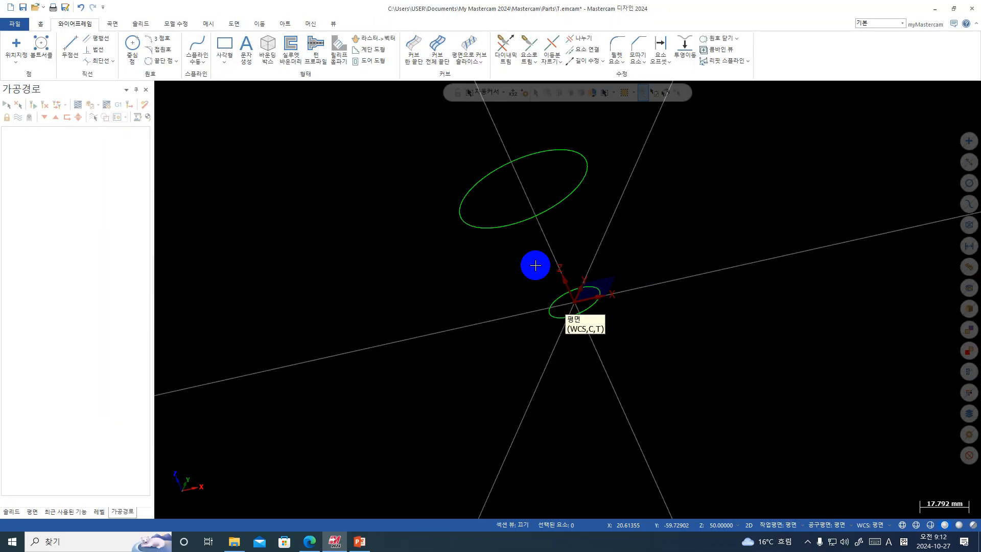
pyautogui.moveTo(430, 225); pyautogui.dragTo(407, 217, button='right')
pyautogui.click(313, 263)
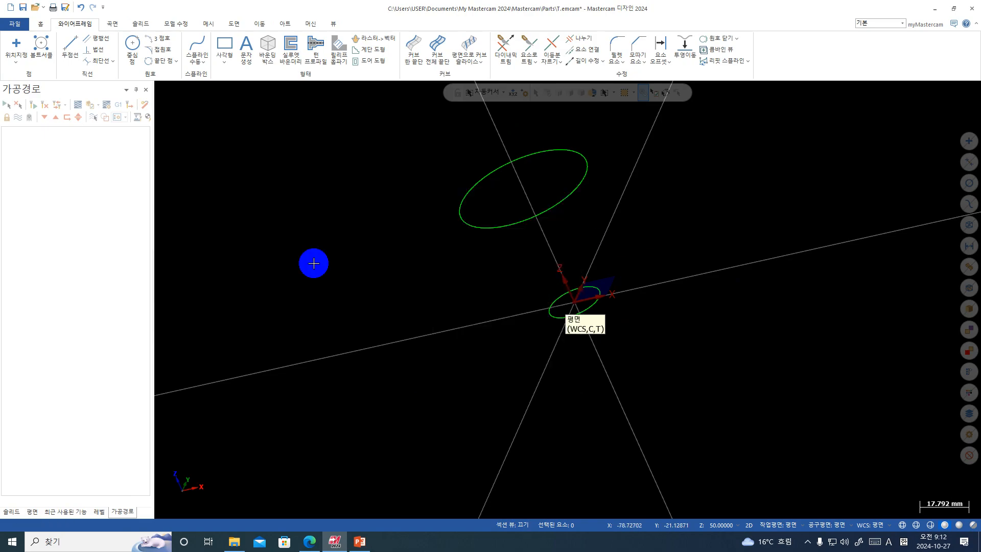
# - Open the list of planes and show both circles in the top view
pyautogui.click(33, 511)
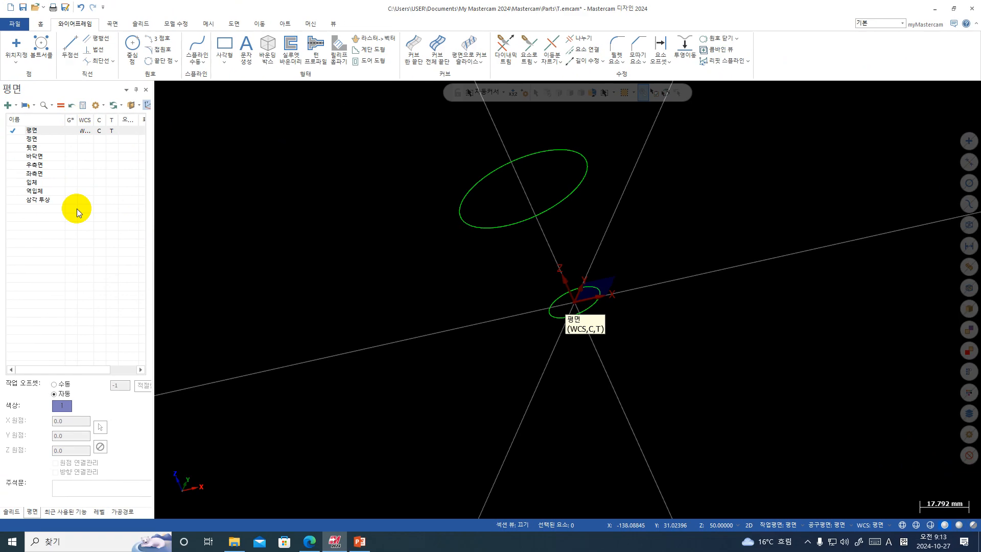
pyautogui.rightClick(308, 162)
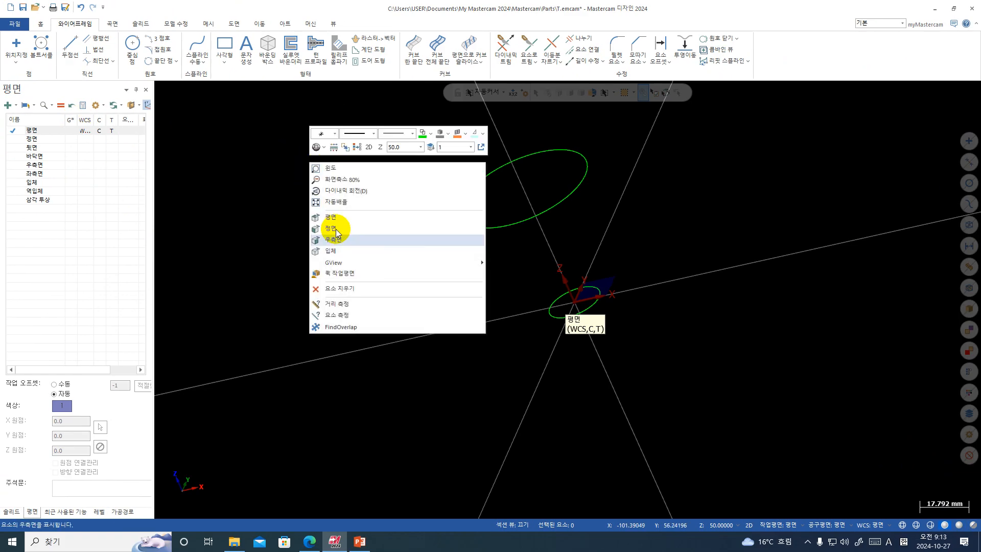
pyautogui.click(332, 217)
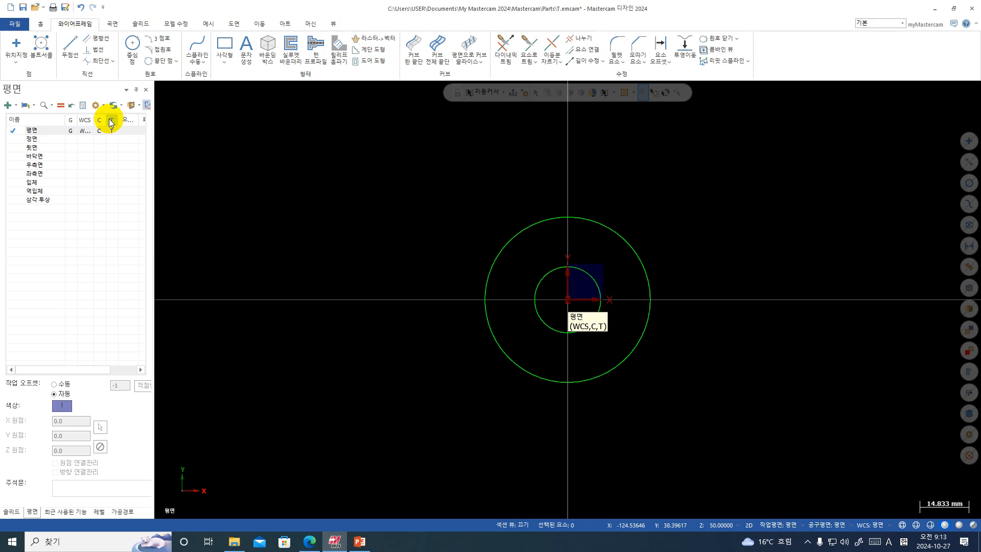
pyautogui.scroll(-1, 339, 116)
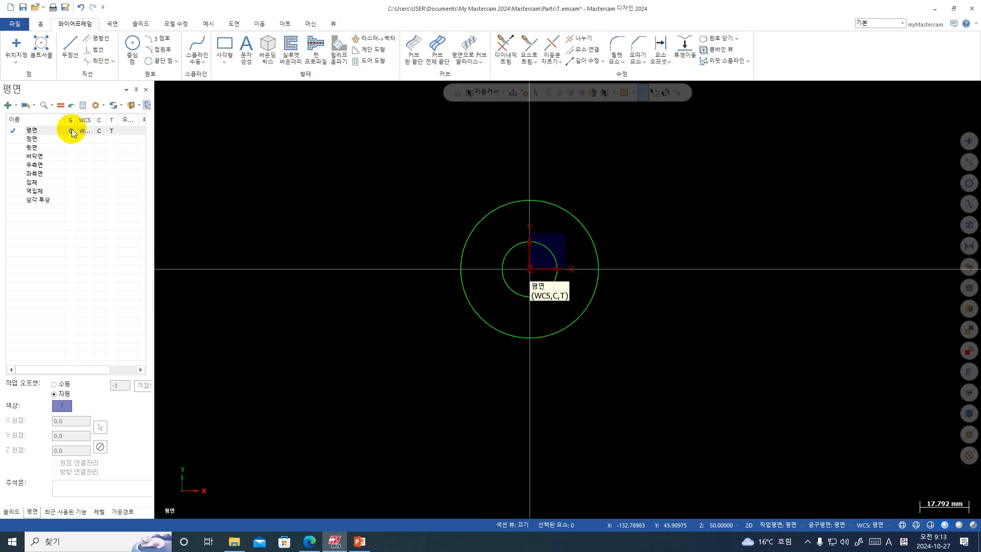
# - Set the graphics view to the isometric plane (입체) in the plane list
pyautogui.click(72, 183)
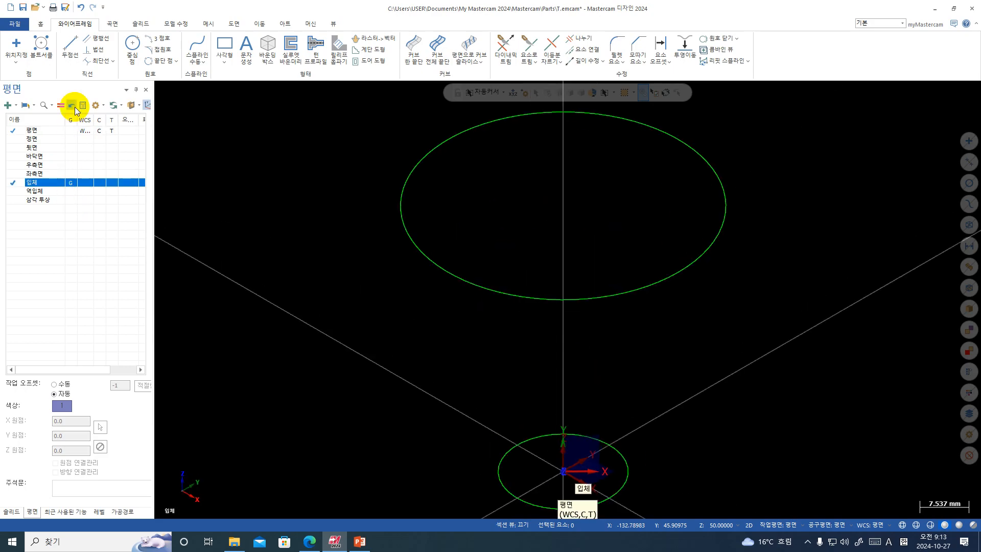
pyautogui.scroll(-1, 214, 153)
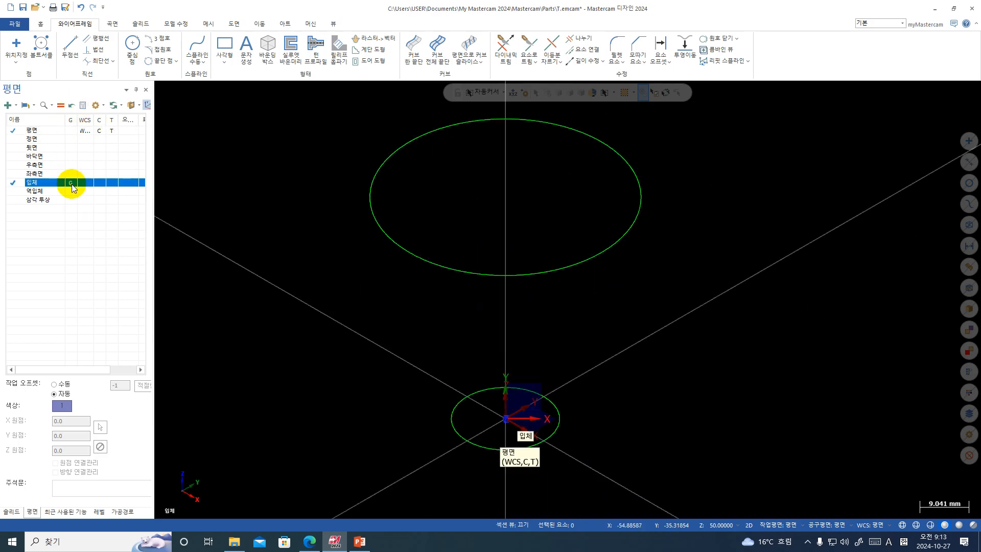
pyautogui.scroll(-1, 271, 124)
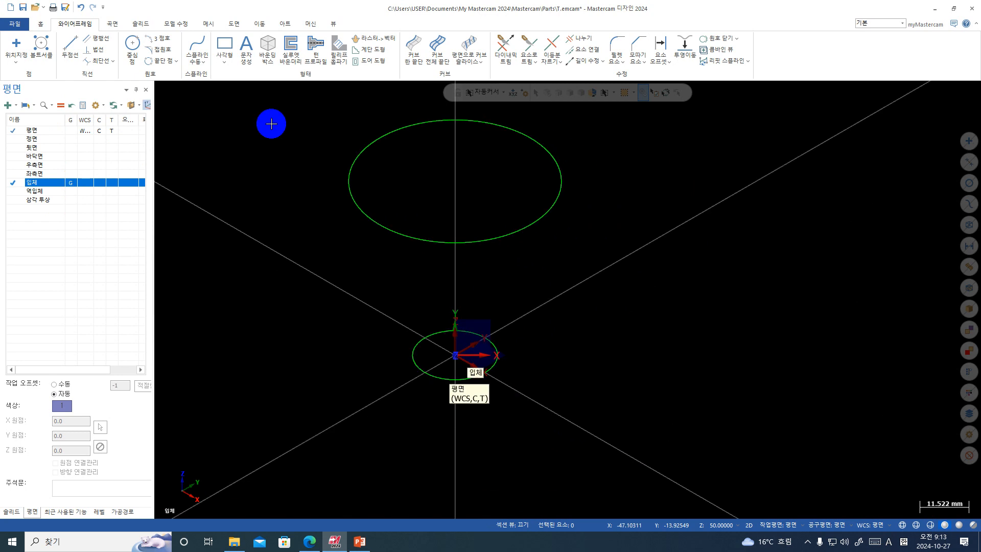
pyautogui.scroll(-1, 271, 124)
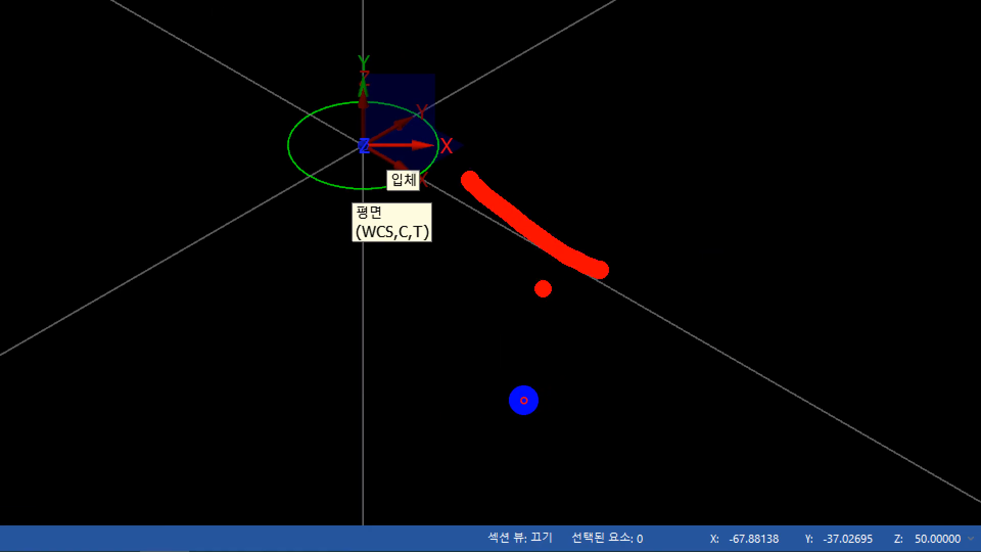
pyautogui.moveTo(543, 289); pyautogui.dragTo(643, 231)
pyautogui.moveTo(765, 186)
pyautogui.mouseDown()
pyautogui.moveTo(675, 330)
pyautogui.moveTo(845, 186)
pyautogui.moveTo(746, 176)
pyautogui.mouseUp()
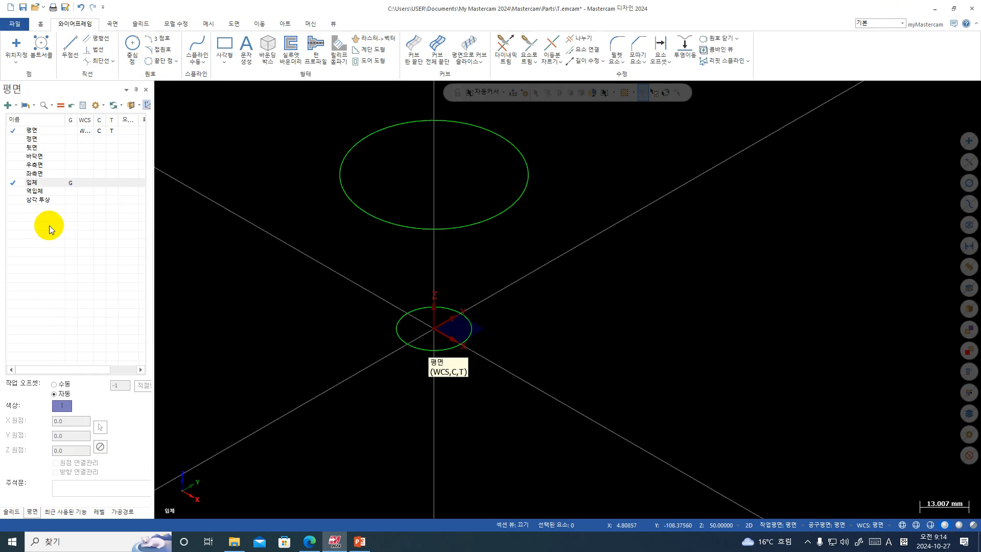
# - Make the right side plane (우측면) the construction and tool plane while keeping the isometric view
pyautogui.click(97, 166)
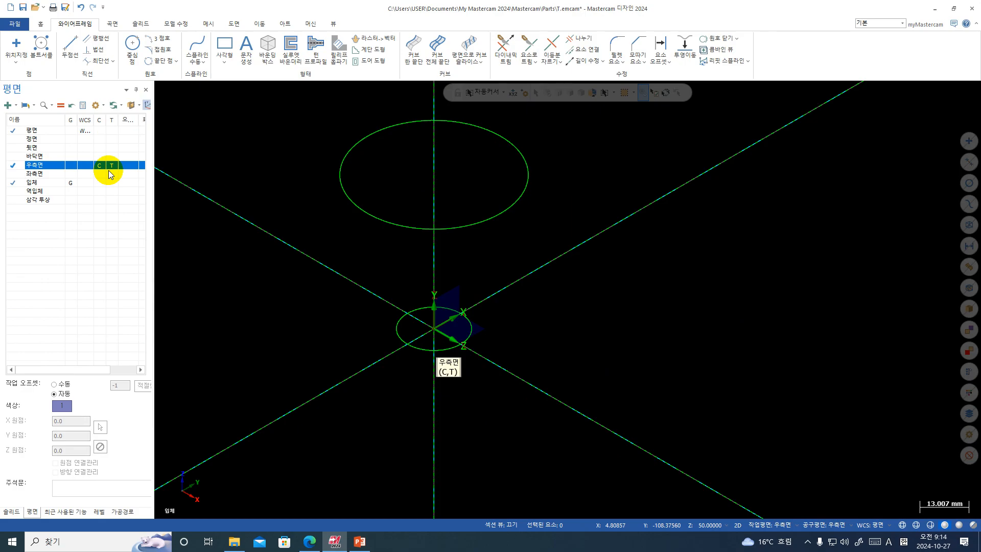
pyautogui.scroll(-2, 311, 206)
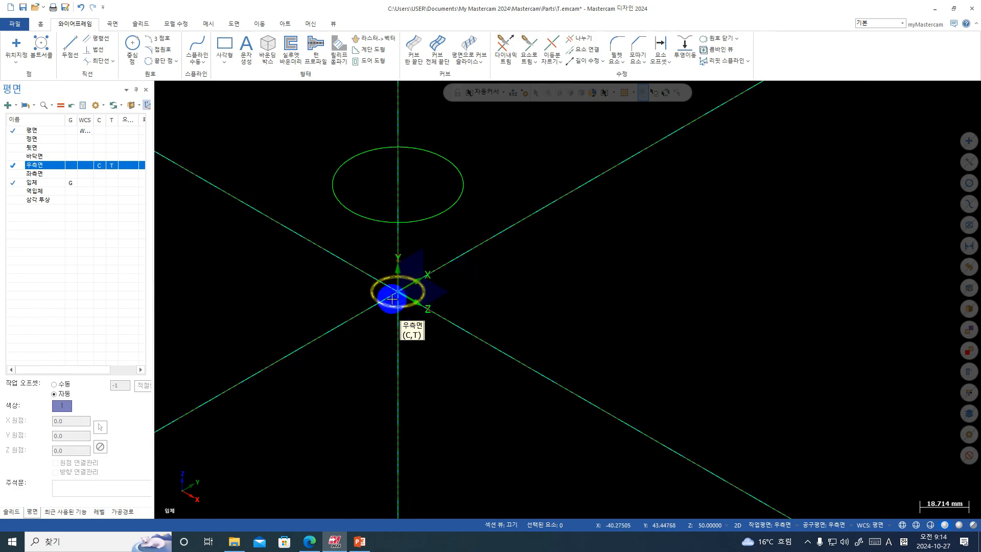
pyautogui.scroll(-1, 396, 243)
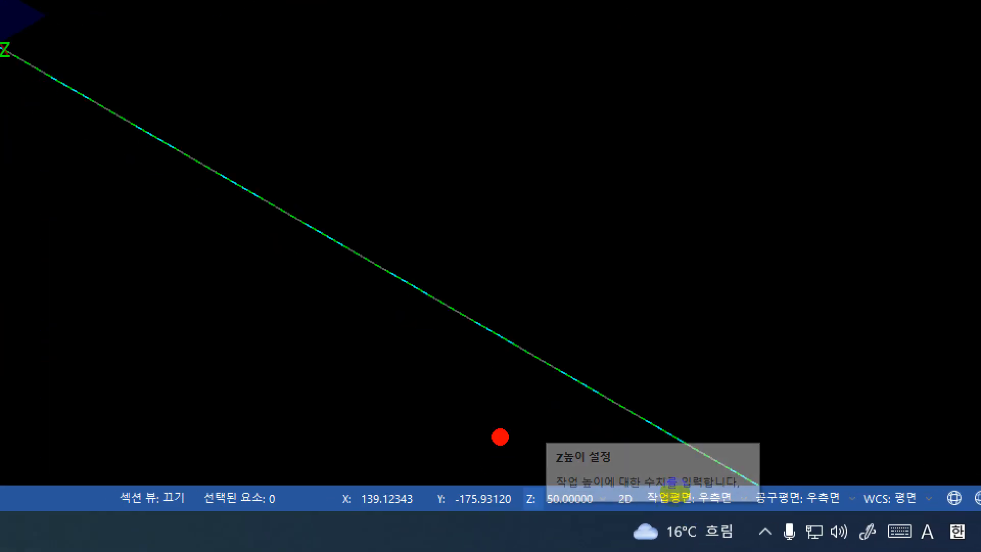
pyautogui.moveTo(502, 431)
pyautogui.mouseDown()
pyautogui.moveTo(608, 530)
pyautogui.moveTo(514, 446)
pyautogui.moveTo(543, 433)
pyautogui.mouseUp()
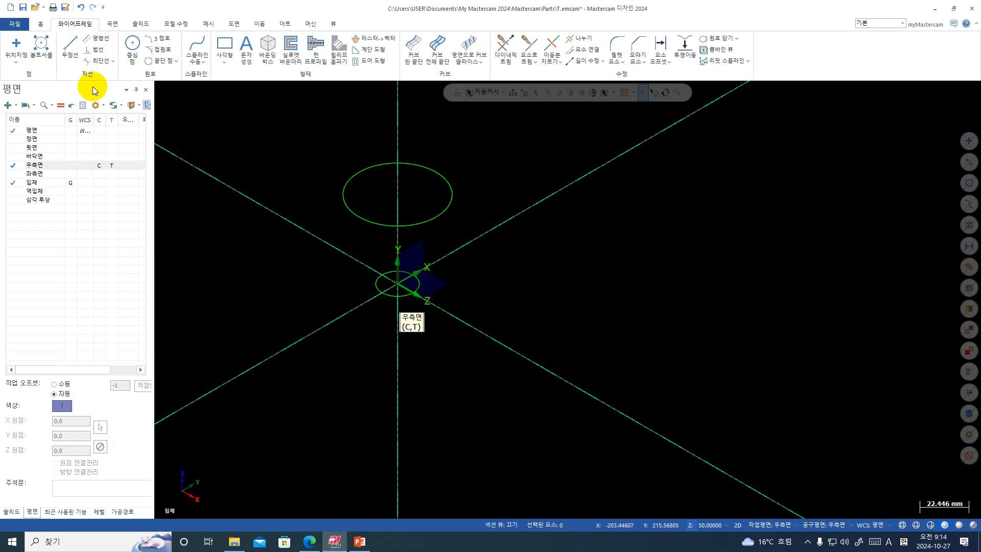
# - Draw a 40 mm diameter center-point circle on the right side plane, centered on the origin axis at Z 50 mm, and hide the axis lines
pyautogui.click(134, 44)
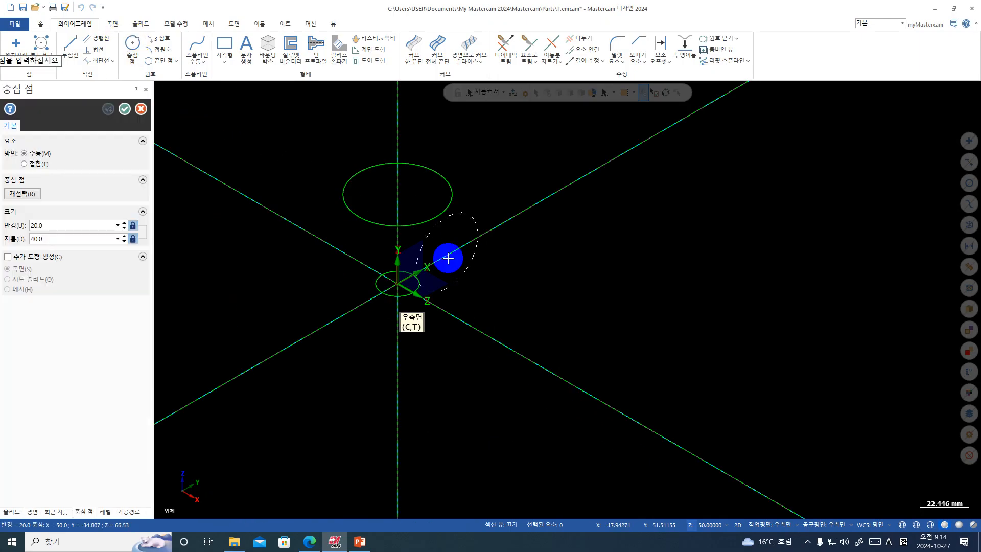
pyautogui.click(398, 283)
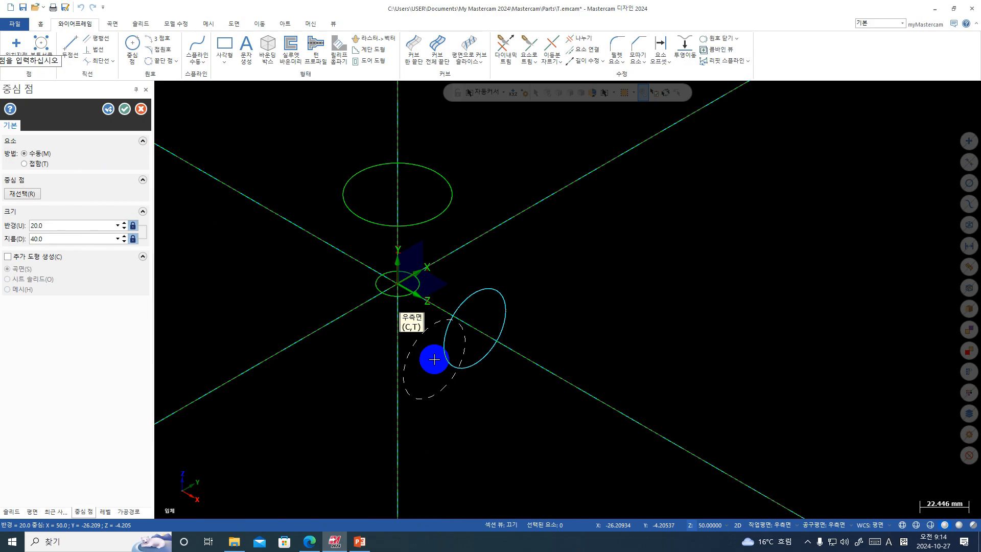
pyautogui.press('Escape')
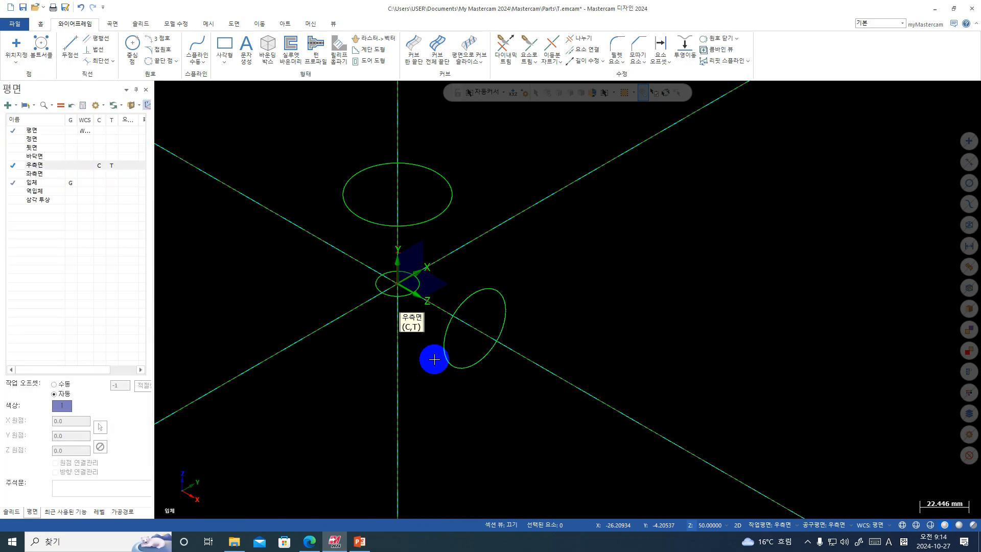
pyautogui.press('F9')
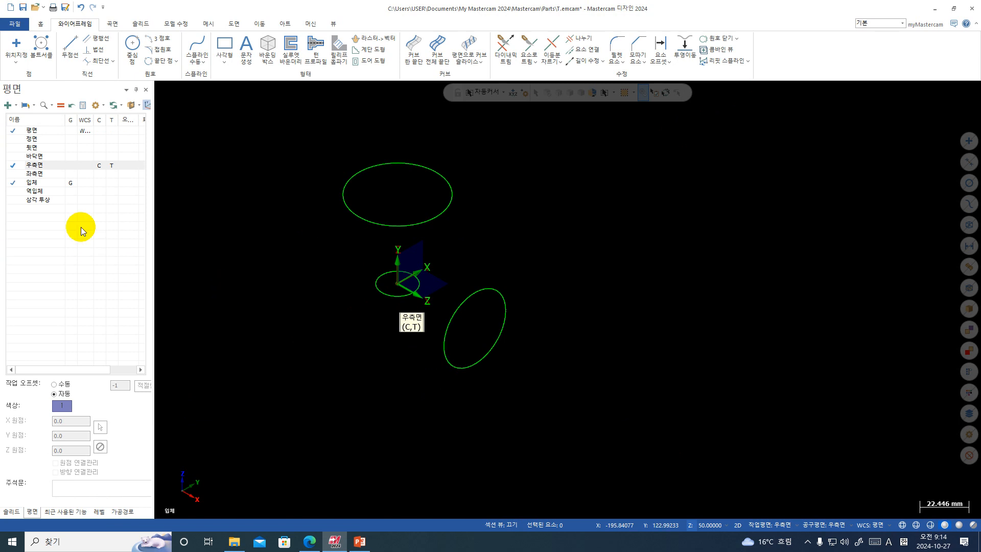
# - Look at the circles from the right side plane and return to the isometric view
pyautogui.click(69, 166)
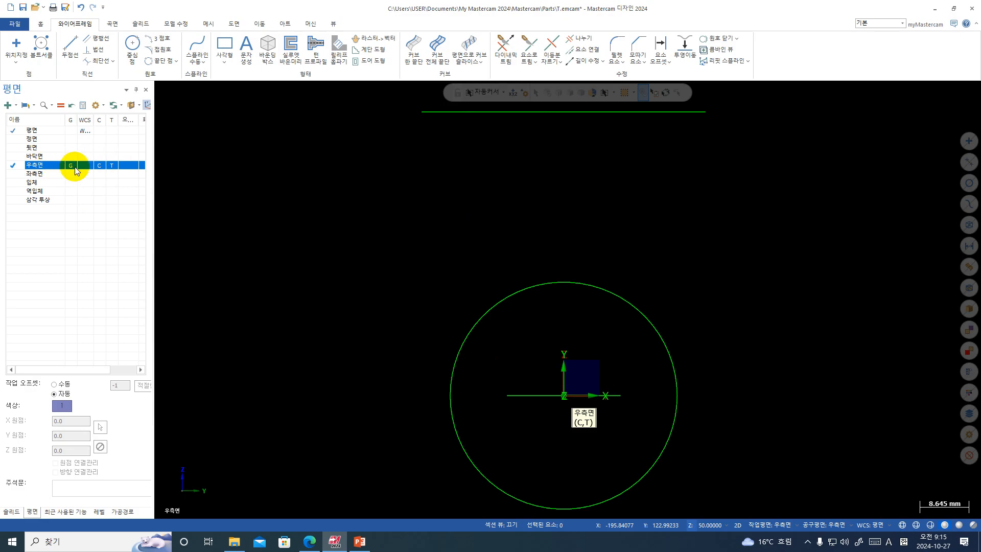
pyautogui.click(70, 183)
pyautogui.click(70, 183)
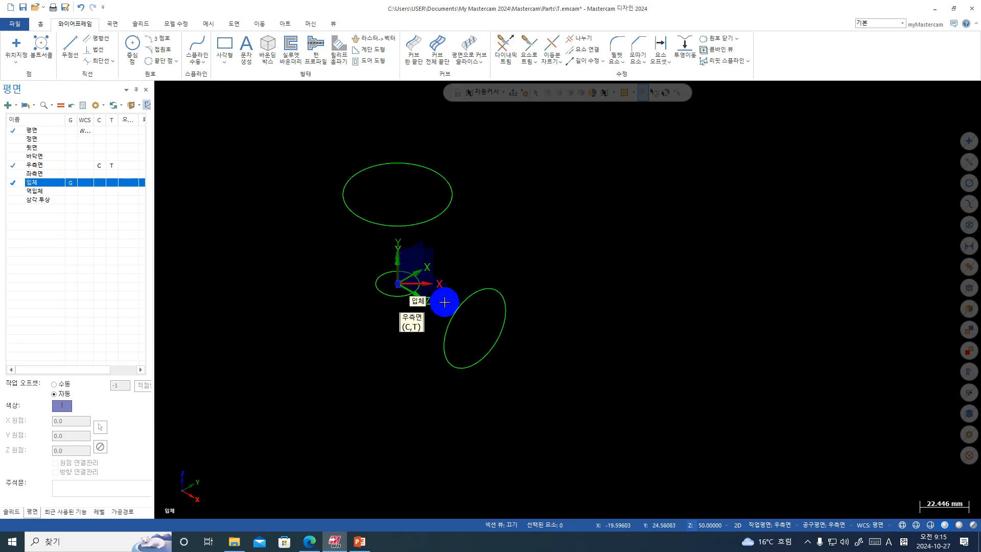
pyautogui.scroll(1, 389, 304)
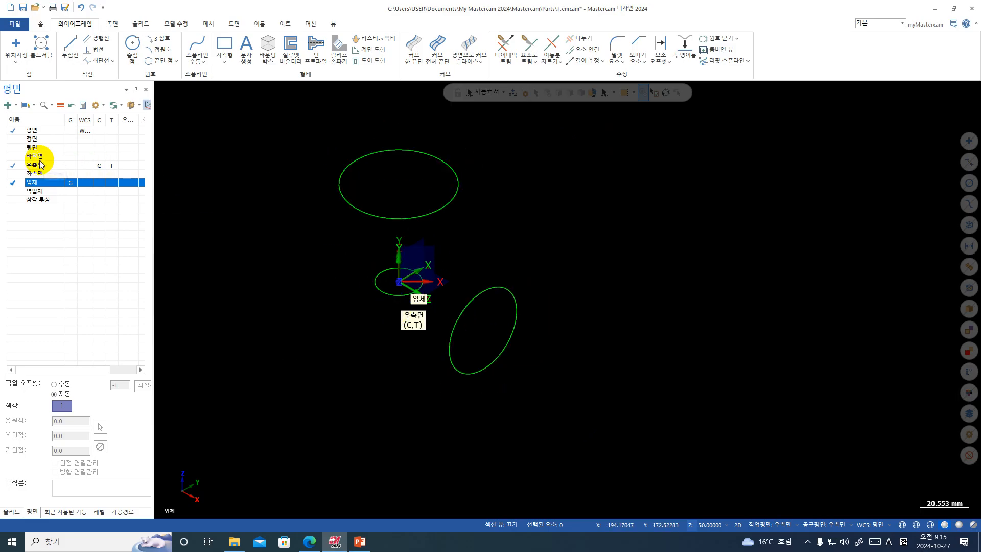
# - Make the left side plane (좌측면) the construction and tool plane and place a 40 mm diameter circle centered on the origin axis at Z 50 mm
pyautogui.click(99, 174)
pyautogui.click(112, 175)
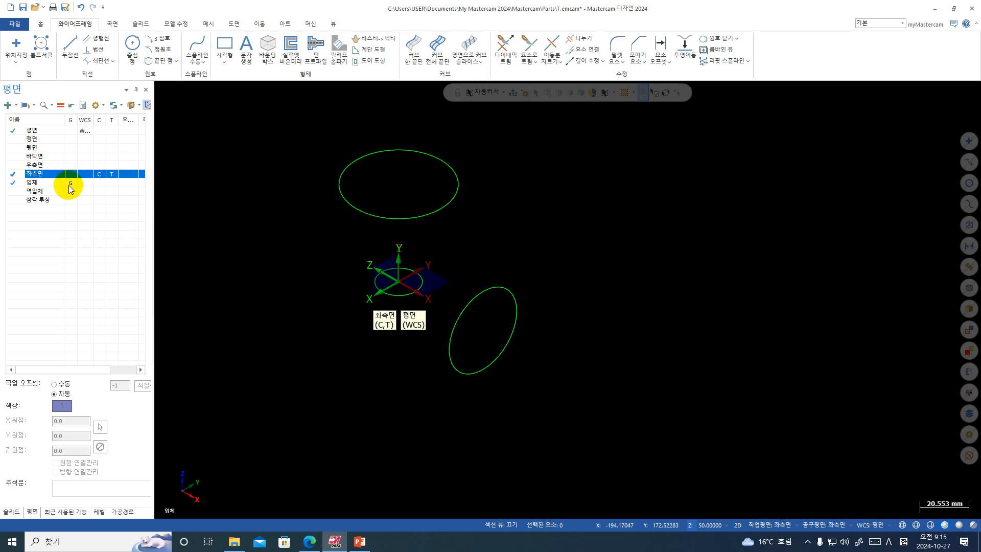
pyautogui.middleClick(312, 176)
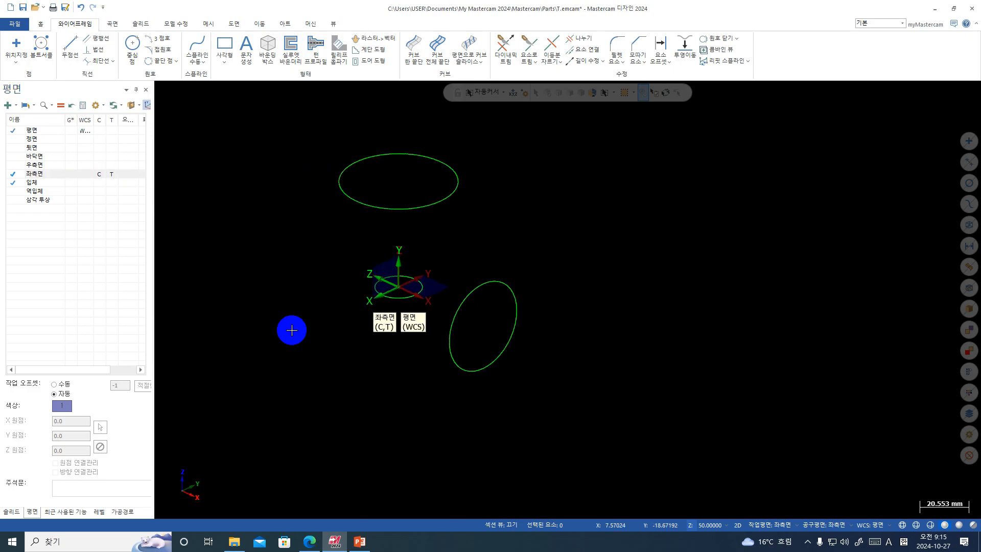
pyautogui.moveTo(311, 317); pyautogui.dragTo(328, 330, button='middle')
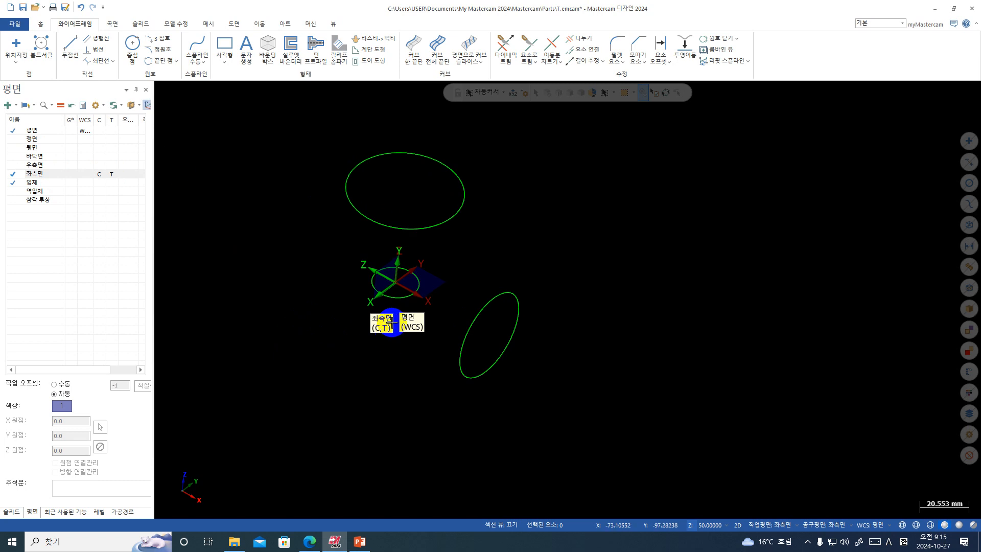
pyautogui.click(132, 45)
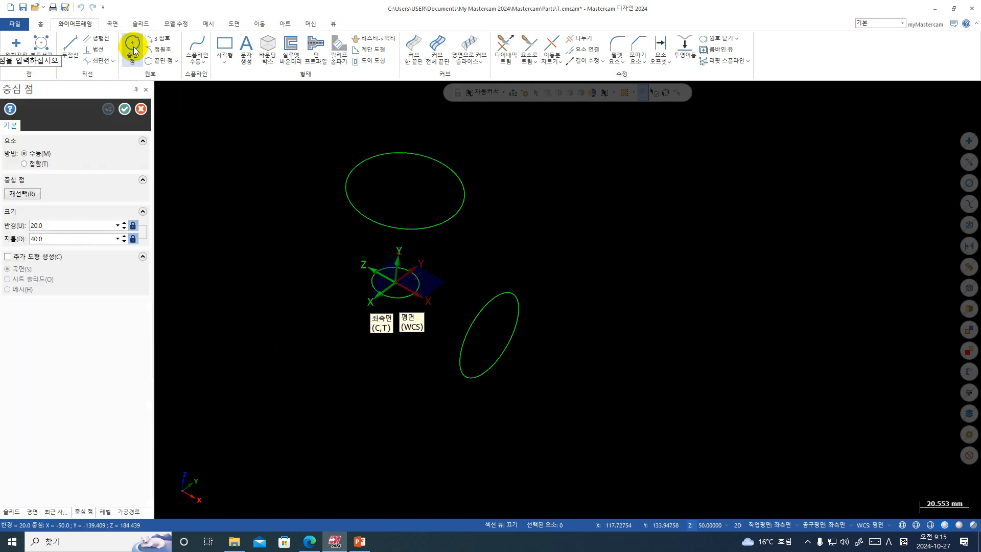
pyautogui.click(400, 285)
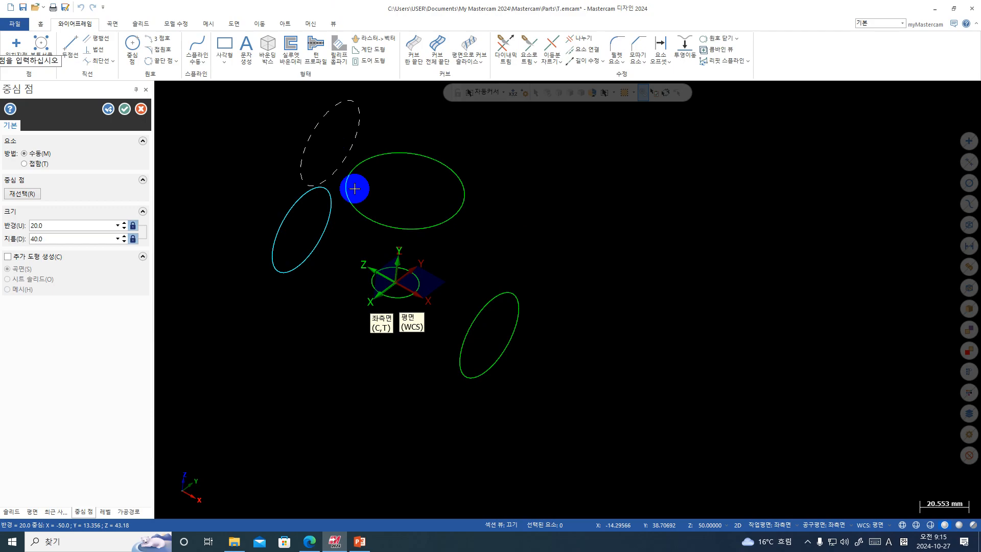
# - Confirm the 40 mm diameter circle placed on the left side plane
pyautogui.scroll(2, 396, 253)
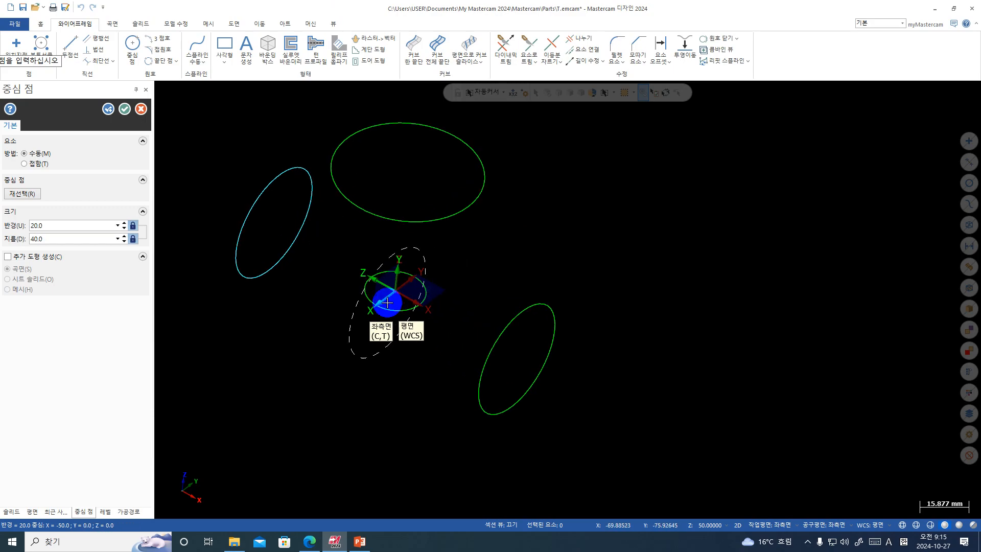
pyautogui.click(125, 109)
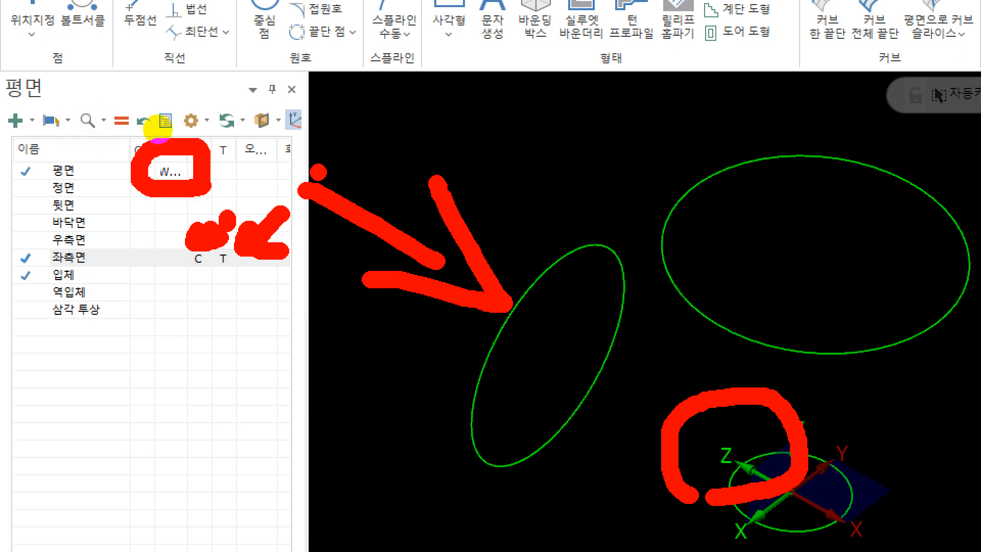
pyautogui.press('Escape')
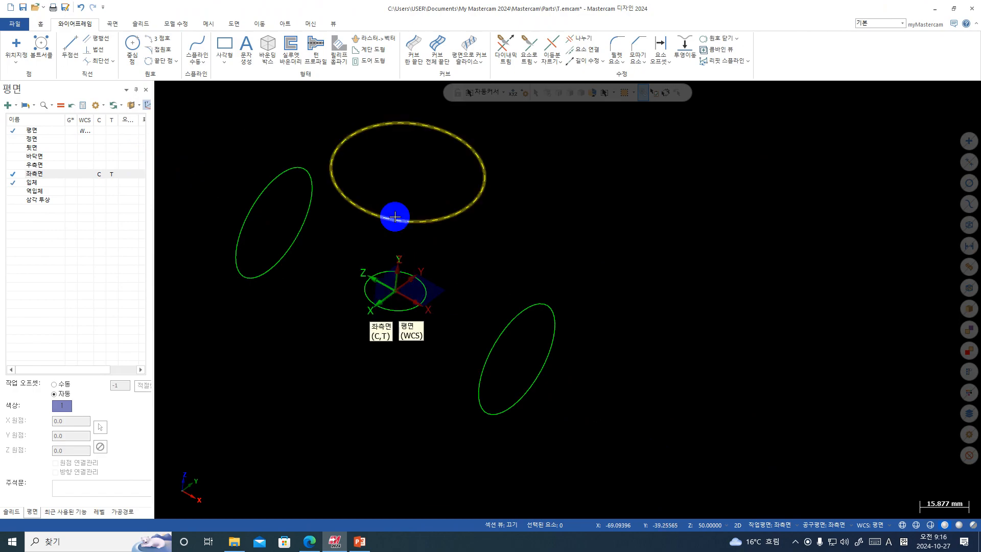
# - Examine the circles from the top view (평면) and from rotated angles, ending in the top view
pyautogui.hotkey('alt', '1')
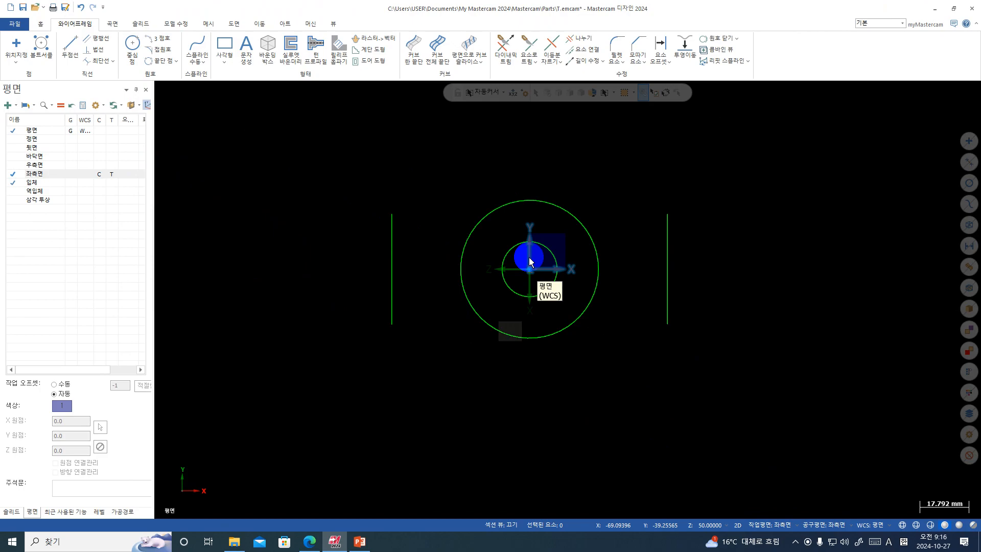
pyautogui.moveTo(529, 257); pyautogui.dragTo(612, 183, button='middle')
pyautogui.hotkey('alt', '1')
pyautogui.moveTo(583, 362); pyautogui.dragTo(538, 290, button='middle')
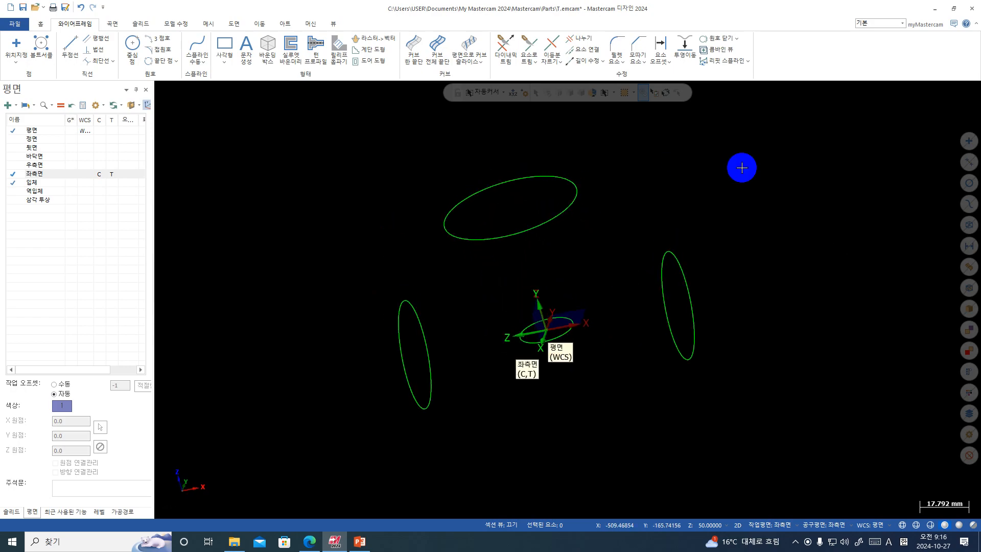
pyautogui.rightClick(695, 146)
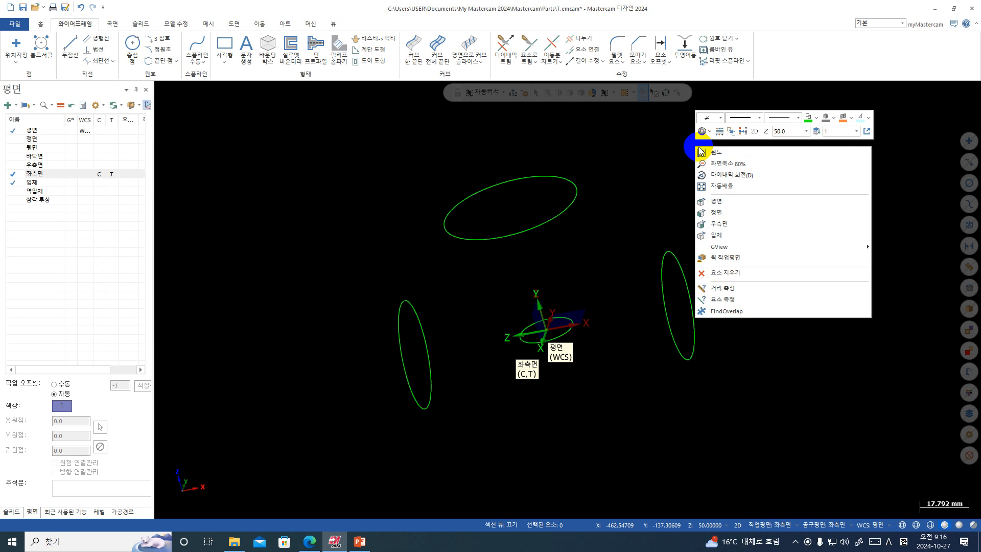
pyautogui.click(741, 199)
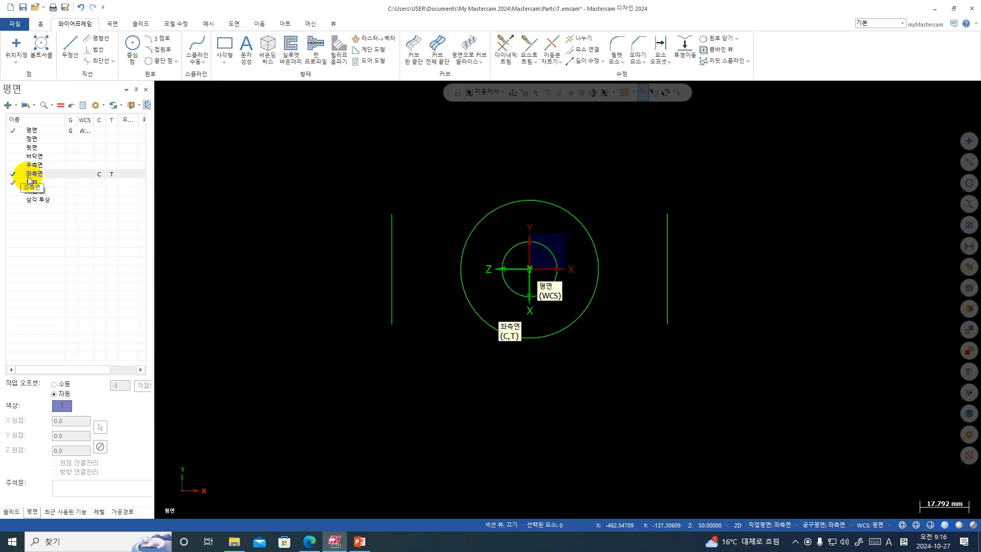
# - Make the left side plane (좌측면) the WCS and graphics view, and check the axes from an angle
pyautogui.click(84, 174)
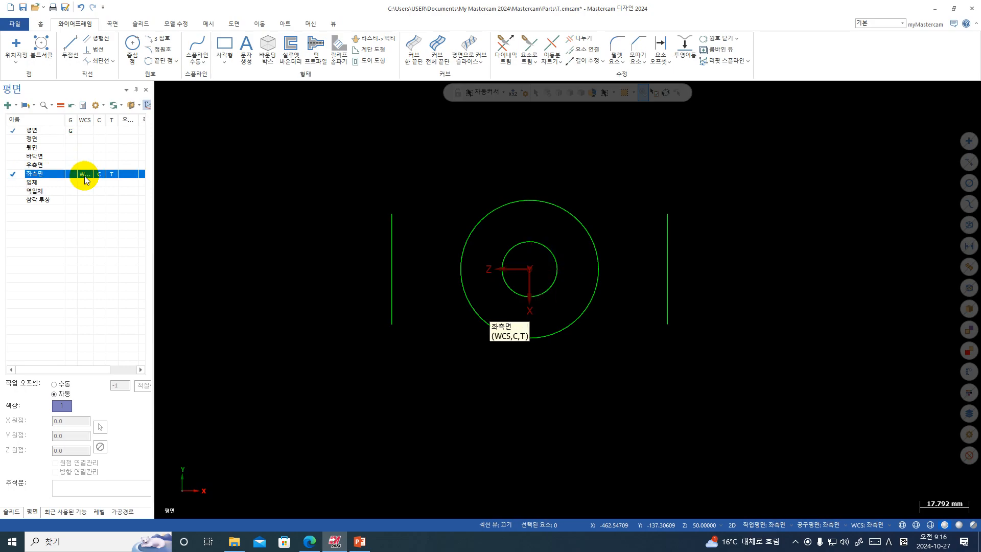
pyautogui.click(70, 175)
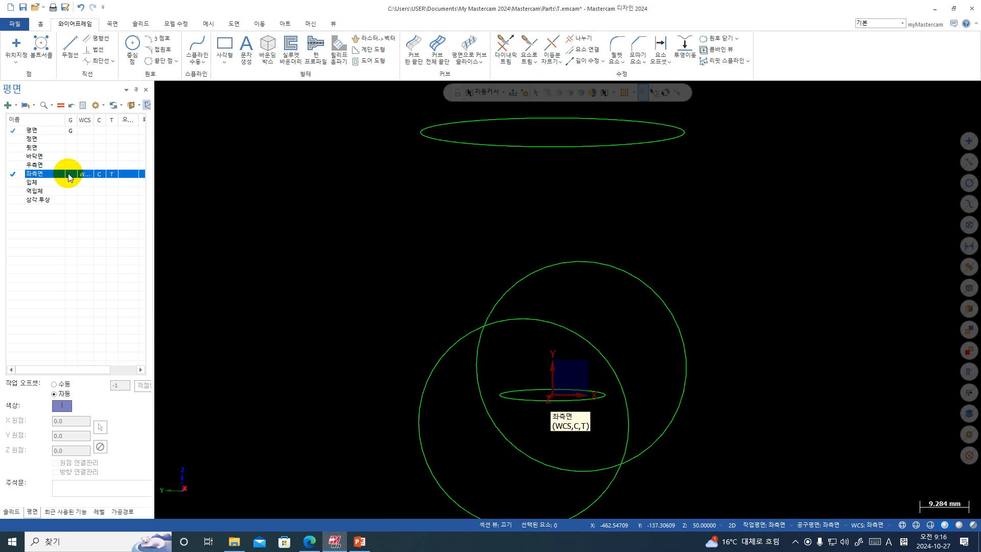
pyautogui.moveTo(734, 232); pyautogui.dragTo(591, 282, button='middle')
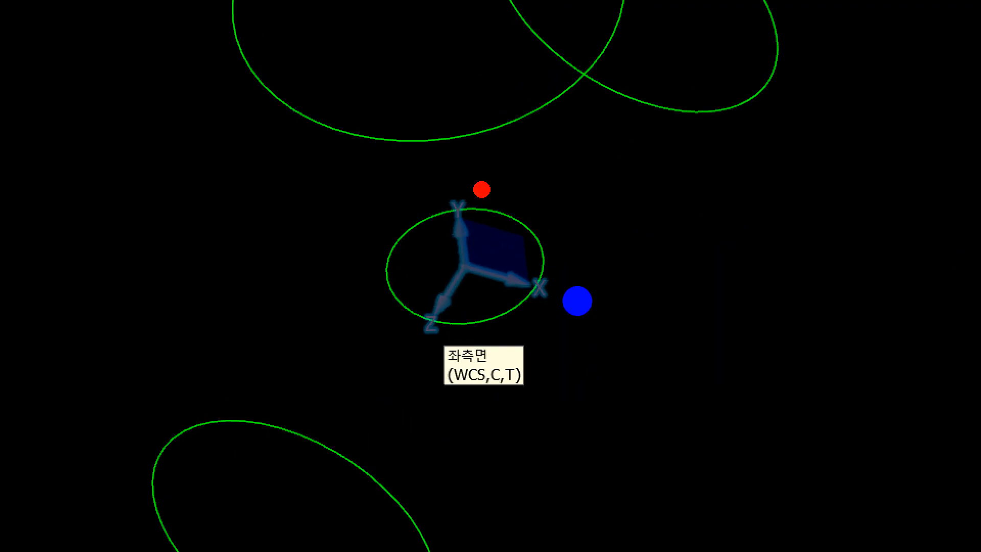
pyautogui.moveTo(456, 173); pyautogui.dragTo(392, 323)
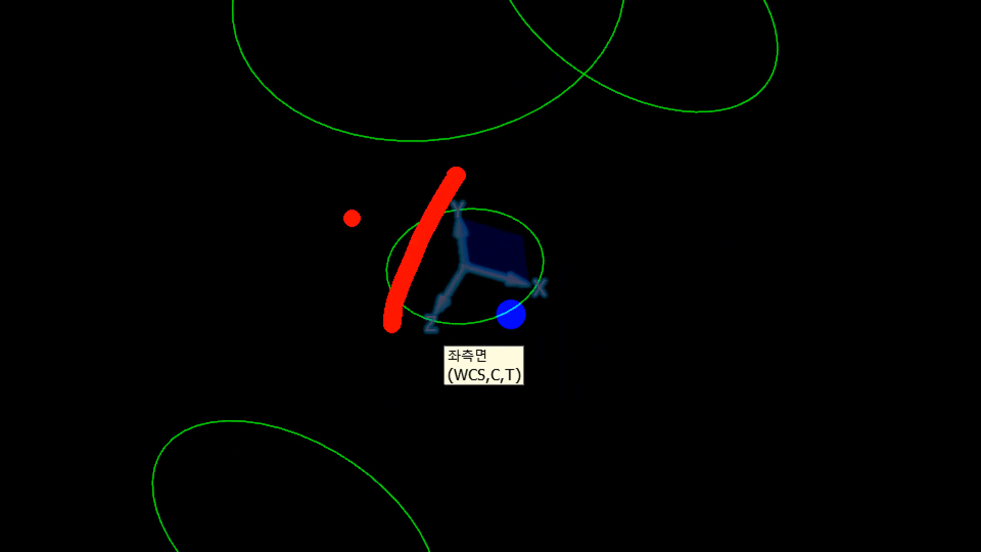
pyautogui.moveTo(346, 215); pyautogui.dragTo(445, 269)
pyautogui.moveTo(411, 29); pyautogui.dragTo(368, 120)
pyautogui.moveTo(338, 23); pyautogui.dragTo(482, 103)
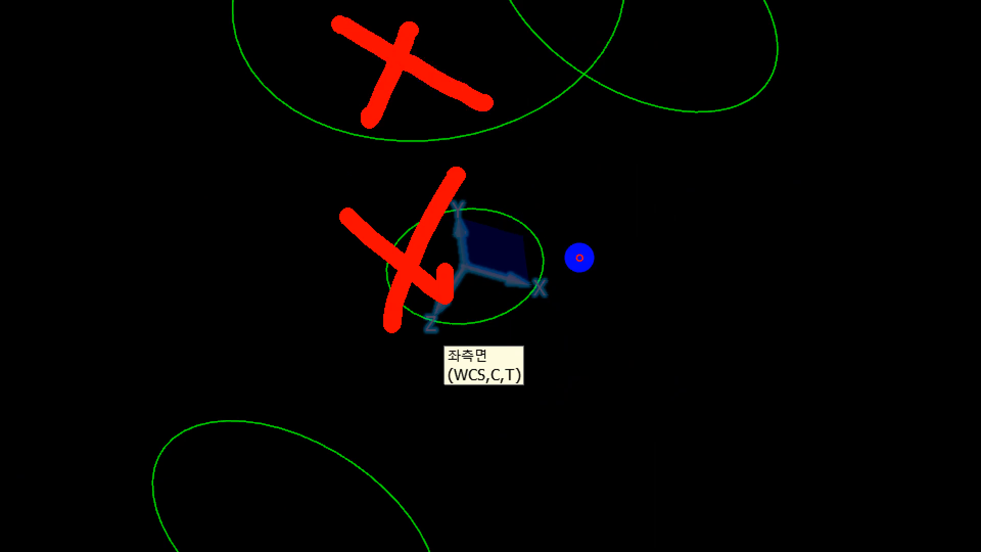
pyautogui.moveTo(464, 256); pyautogui.dragTo(455, 355)
pyautogui.moveTo(282, 263); pyautogui.dragTo(401, 283)
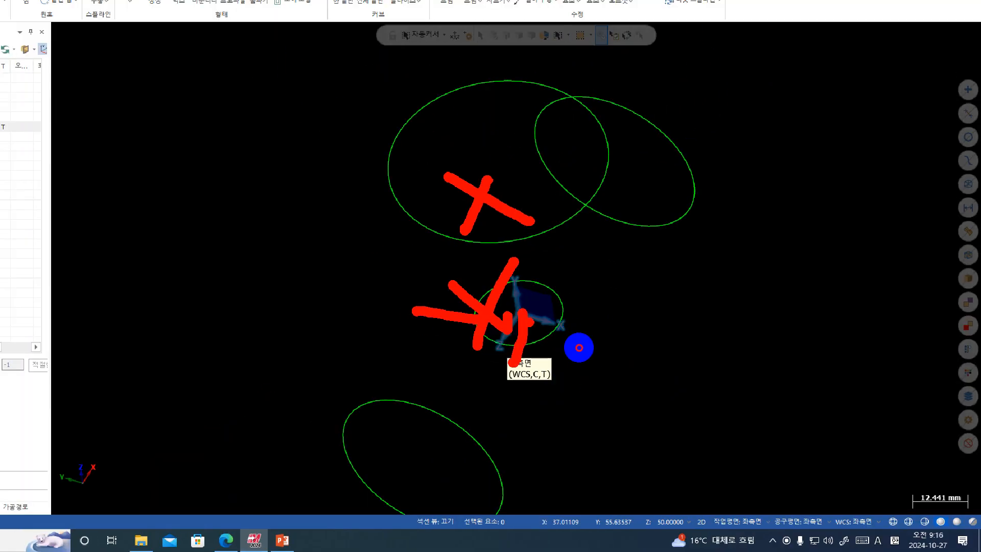
pyautogui.moveTo(446, 39); pyautogui.dragTo(375, 175)
pyautogui.moveTo(444, 110); pyautogui.dragTo(487, 284)
pyautogui.press('Escape')
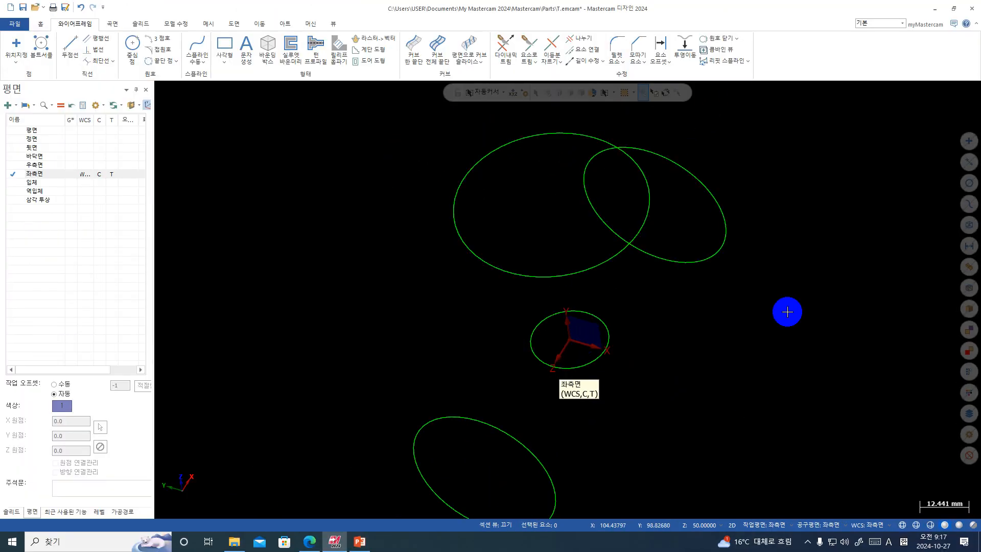
# - Compare the standard top (평면) and right side (우측면) views of the circles while the left side plane is the WCS
pyautogui.rightClick(806, 174)
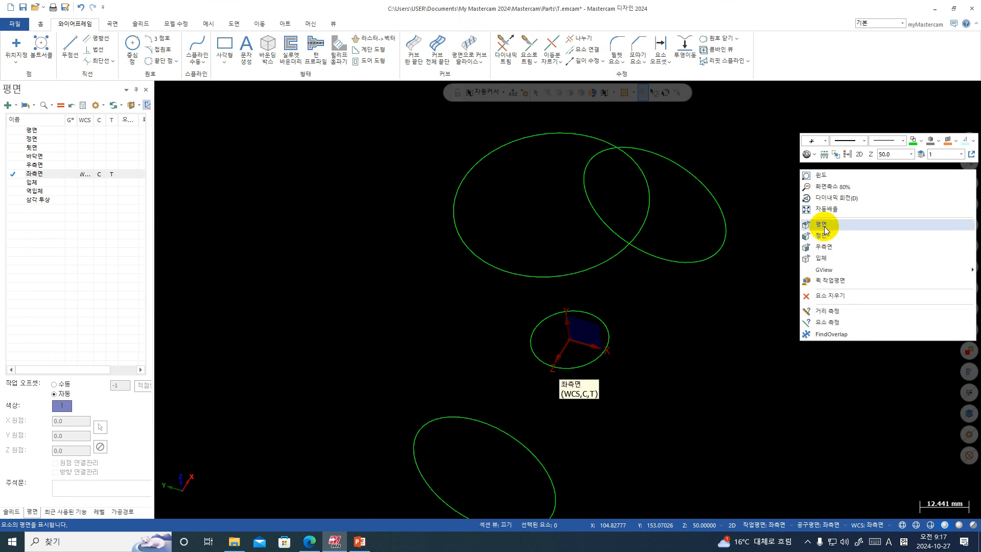
pyautogui.click(824, 226)
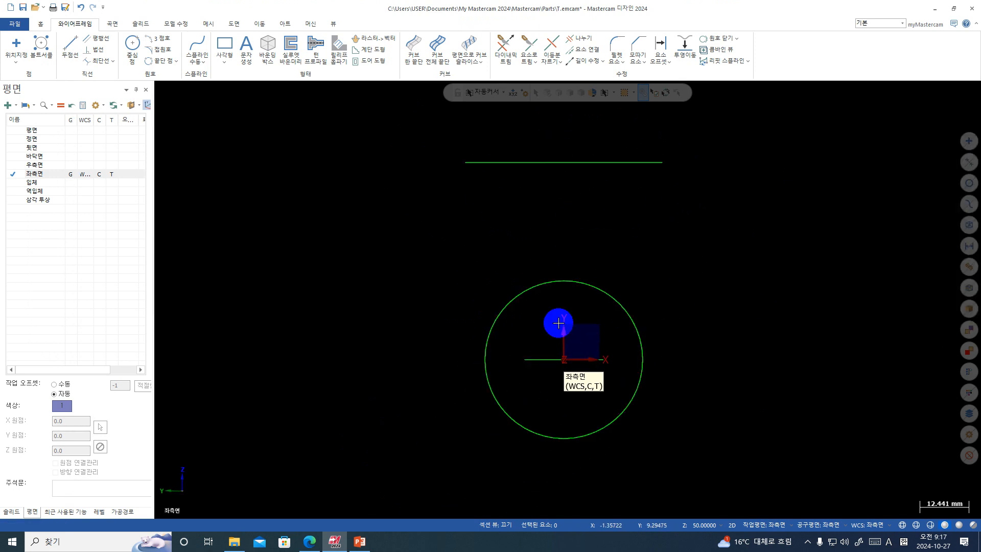
pyautogui.rightClick(701, 263)
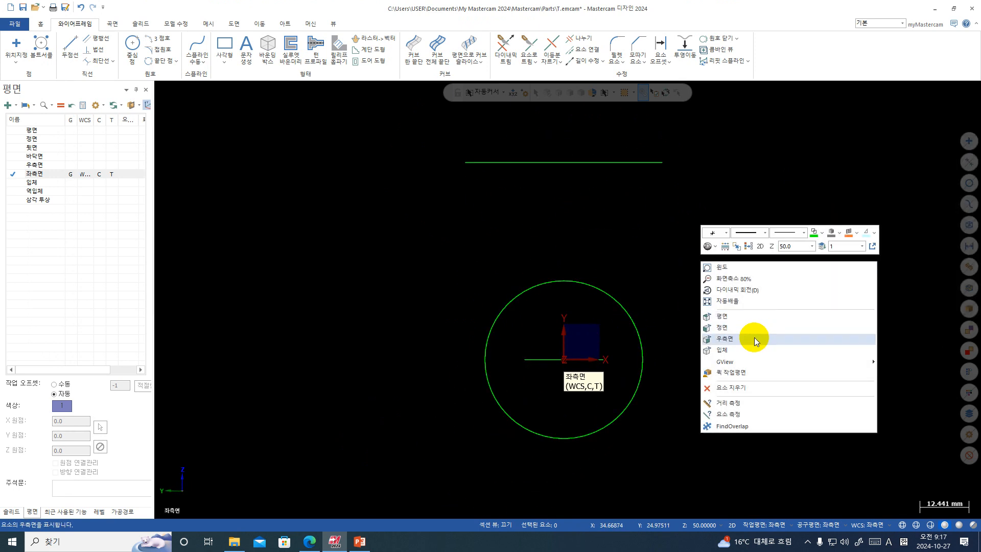
pyautogui.click(756, 339)
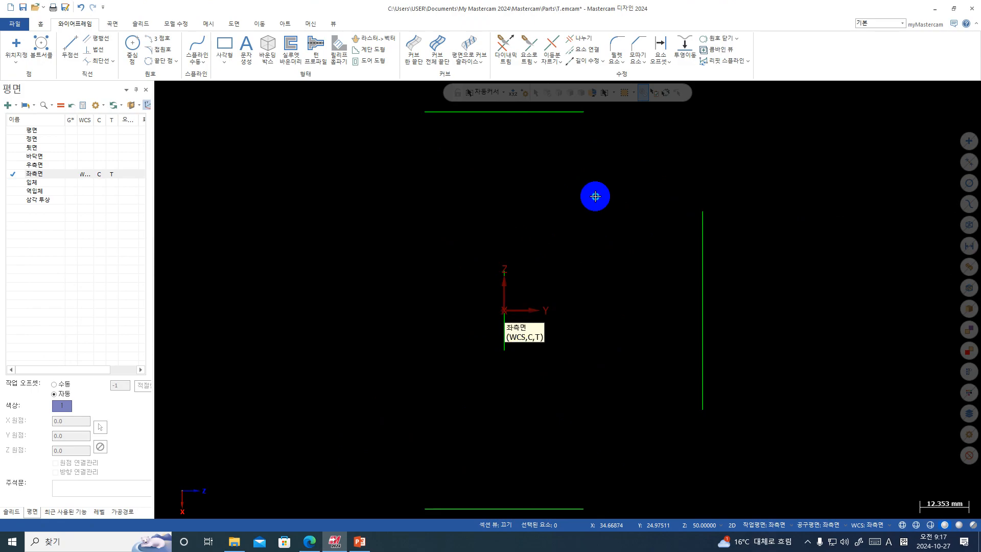
pyautogui.rightClick(595, 196)
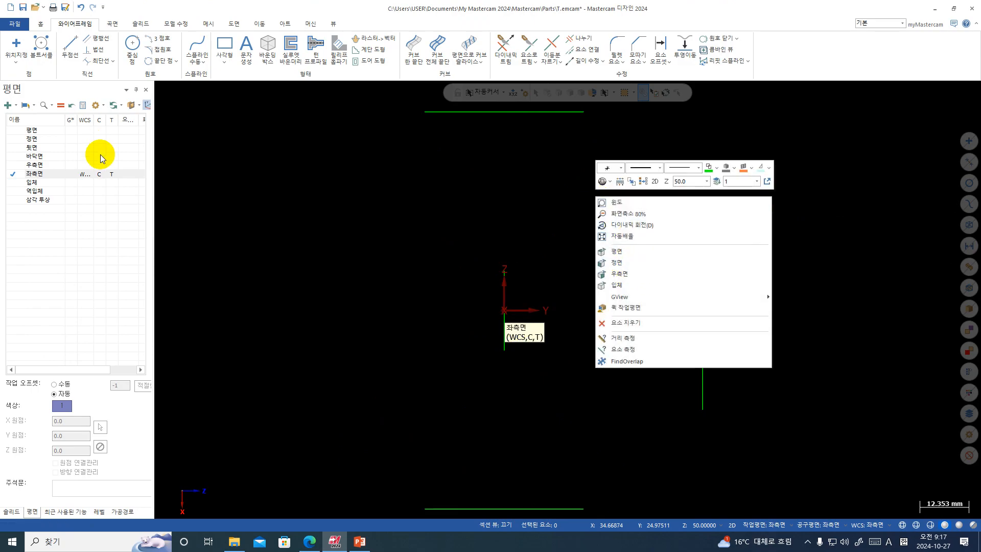
pyautogui.click(393, 178)
pyautogui.moveTo(563, 227); pyautogui.dragTo(744, 240, button='middle')
pyautogui.rightClick(649, 208)
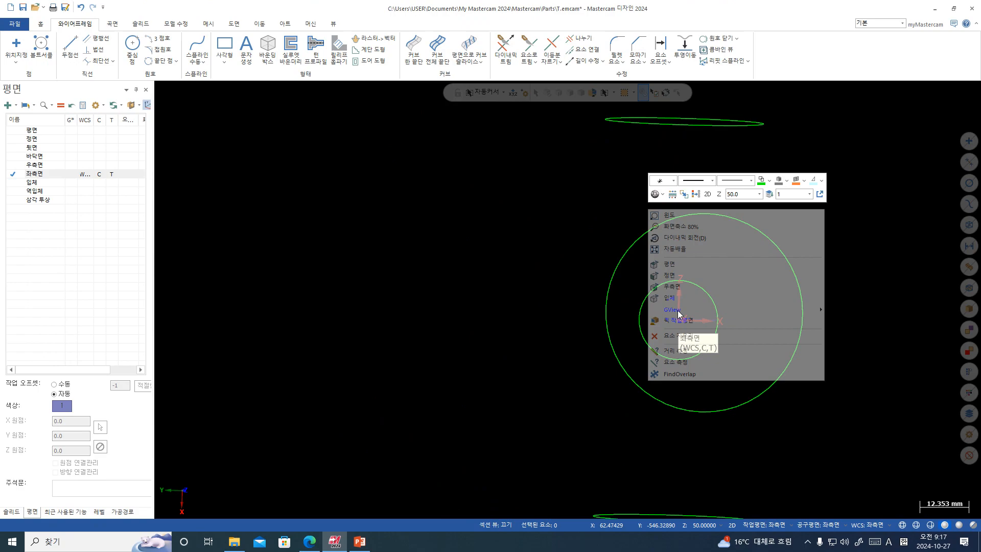
pyautogui.click(675, 266)
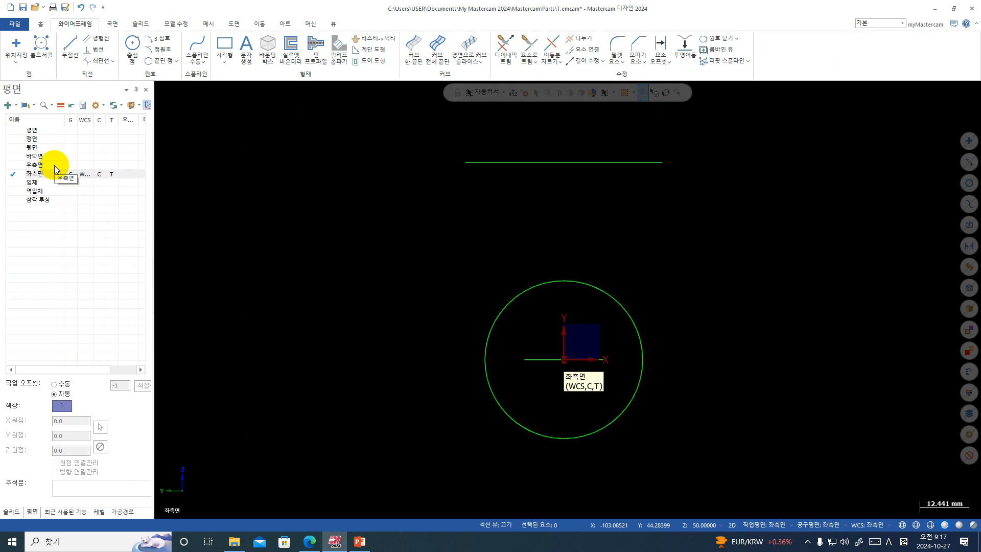
pyautogui.rightClick(705, 214)
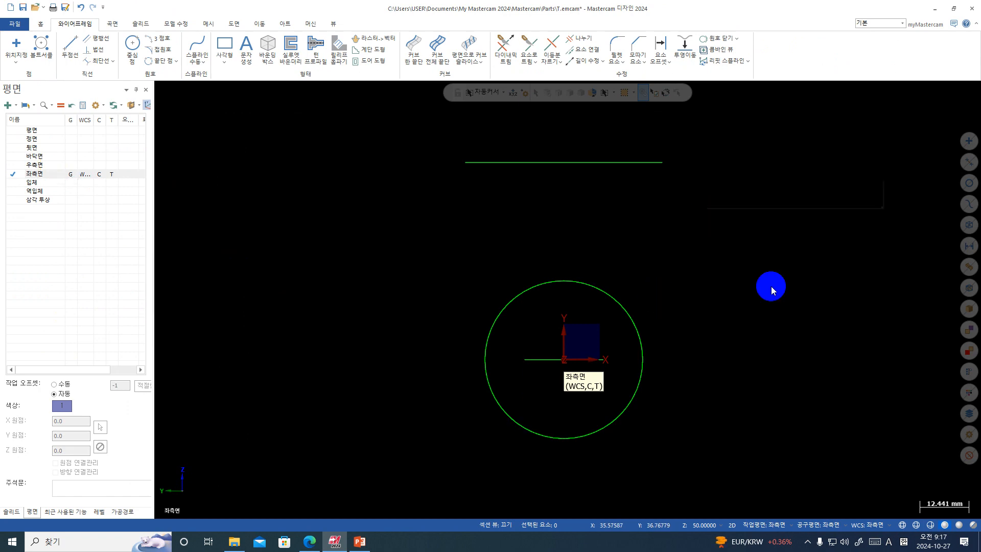
pyautogui.click(733, 270)
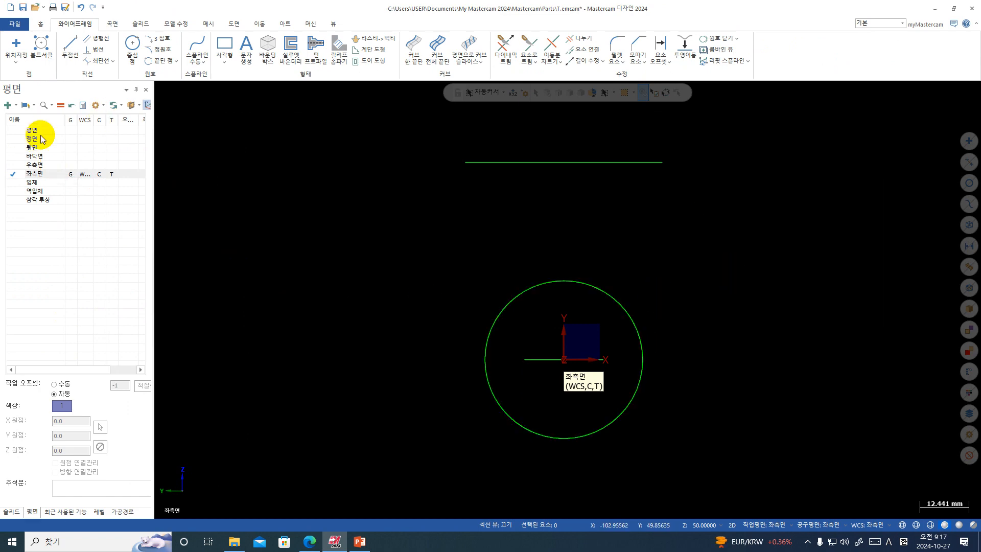
pyautogui.moveTo(479, 236)
pyautogui.mouseDown(button='middle')
pyautogui.moveTo(474, 246)
pyautogui.moveTo(580, 346)
pyautogui.mouseUp(button='middle')
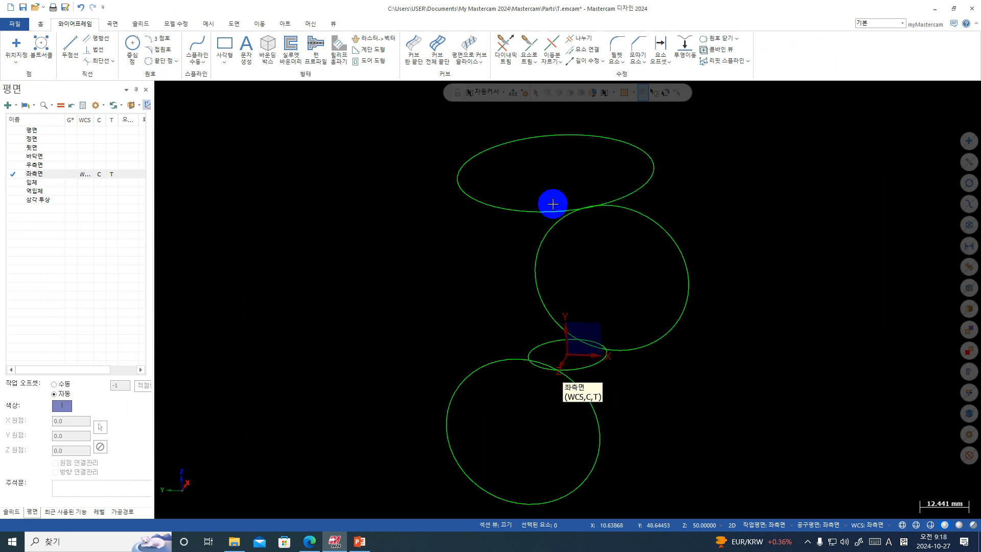
# - Restore the top plane (평면) as the WCS, graphics view, construction plane and tool plane
pyautogui.click(83, 131)
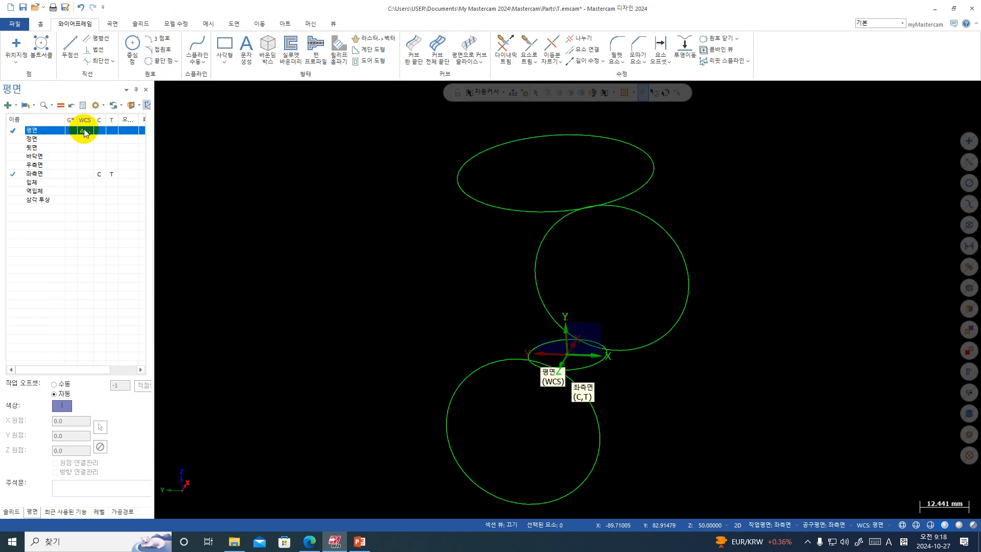
pyautogui.rightClick(329, 131)
pyautogui.click(338, 193)
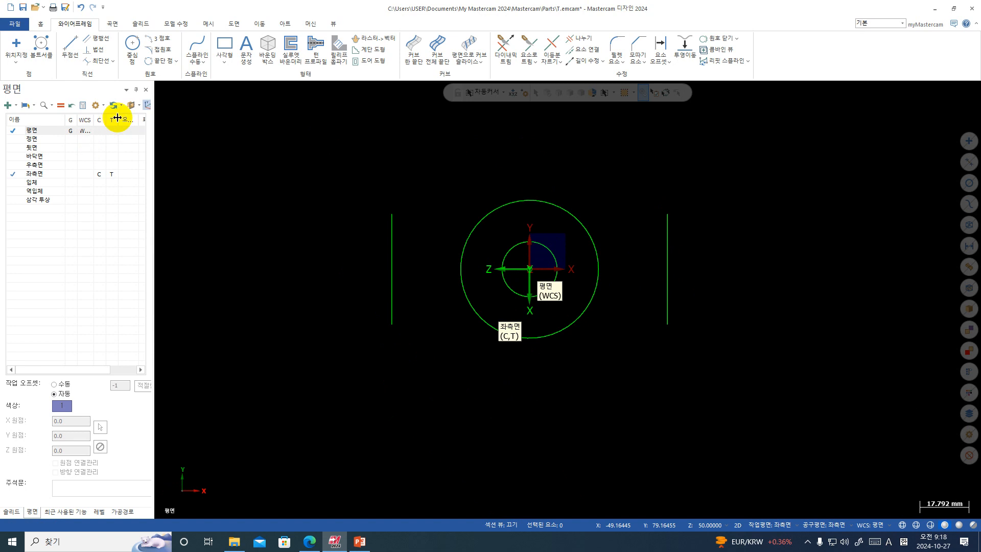
pyautogui.click(99, 132)
pyautogui.click(112, 132)
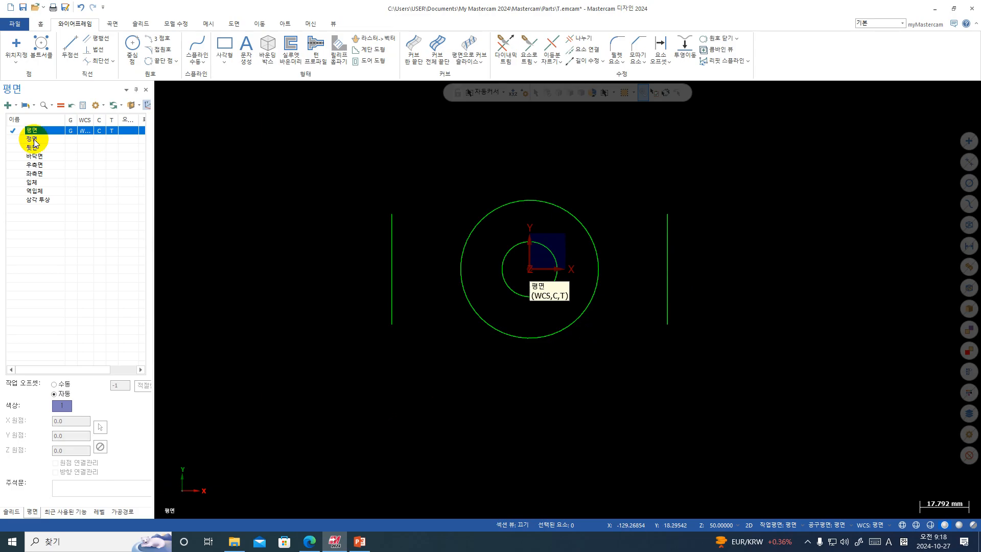
# - Look at the circles from the right side view (우측면) and return to the top view (평면)
pyautogui.rightClick(690, 165)
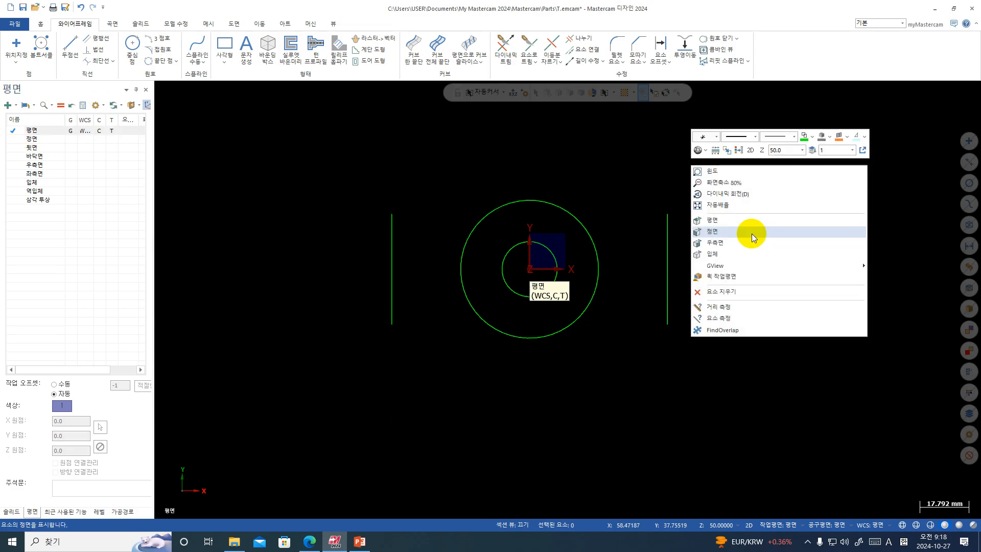
pyautogui.click(736, 248)
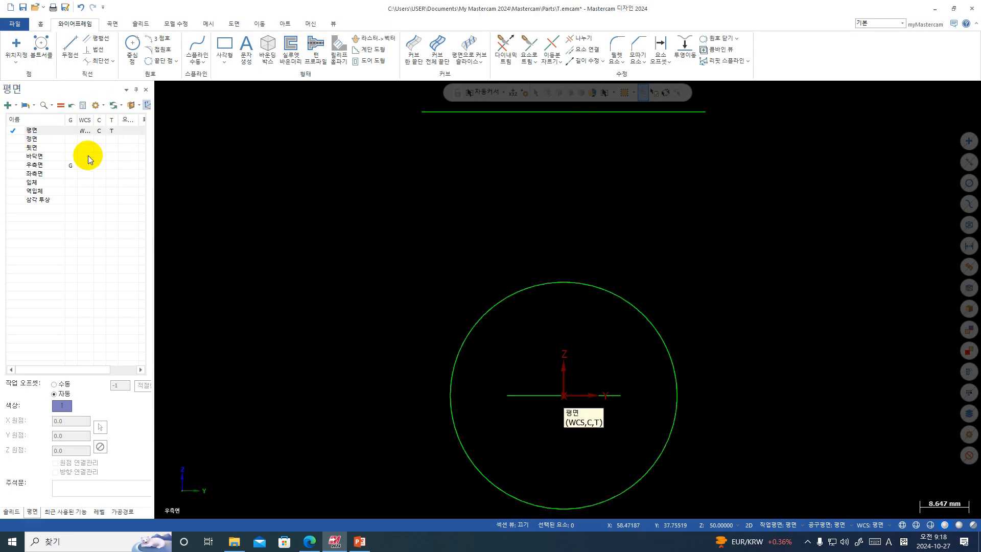
pyautogui.click(72, 165)
pyautogui.rightClick(512, 220)
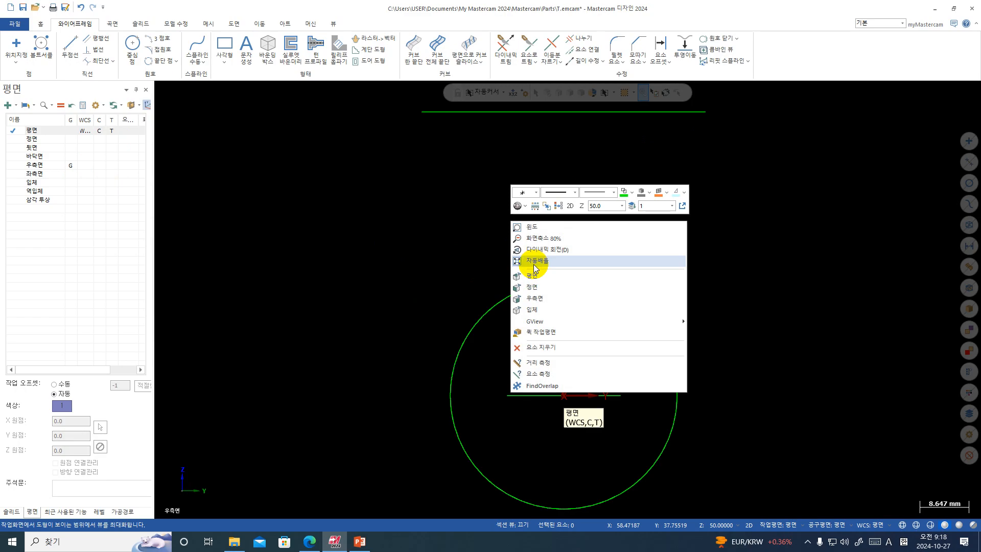
pyautogui.click(535, 271)
# - Make the construction plane follow the graphics view (작업평면은 그래픽 뷰를 따름) and the tool plane follow the construction plane (공구평면은 작업평면을 따름)
pyautogui.click(130, 105)
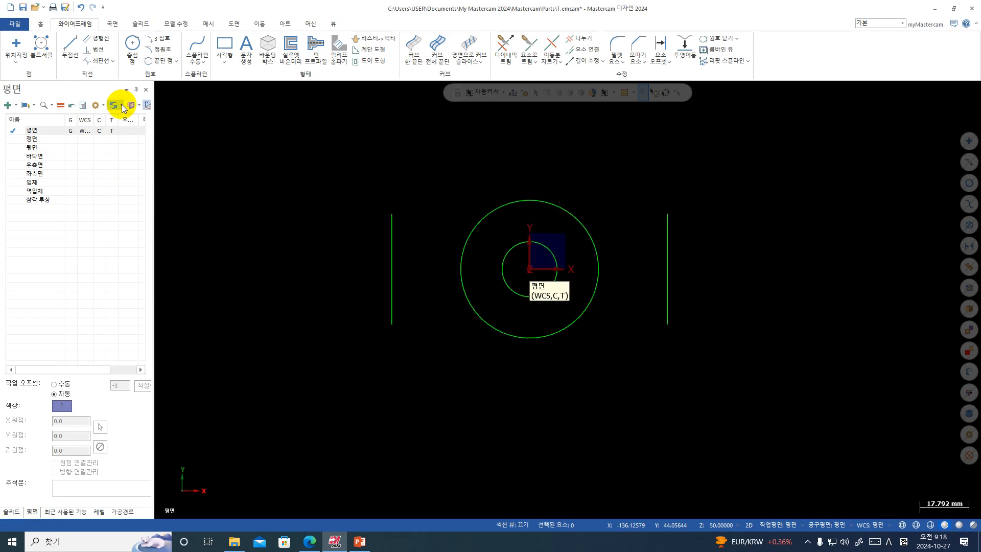
pyautogui.click(123, 106)
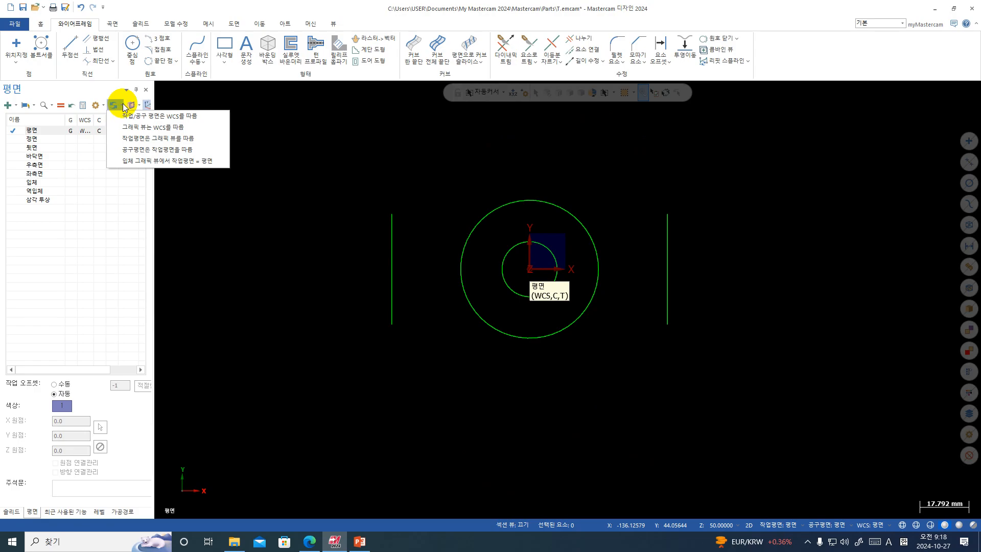
pyautogui.click(132, 138)
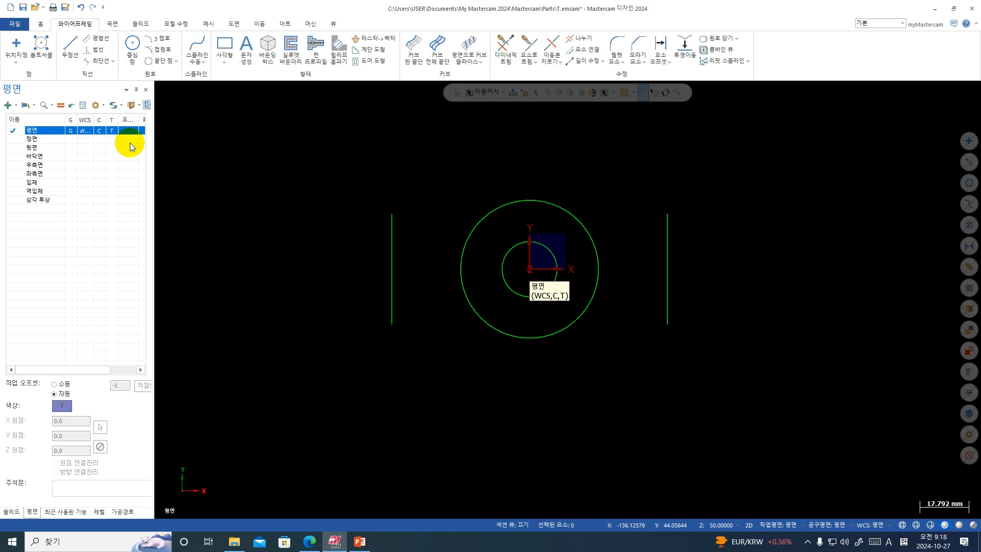
pyautogui.click(105, 105)
pyautogui.click(118, 105)
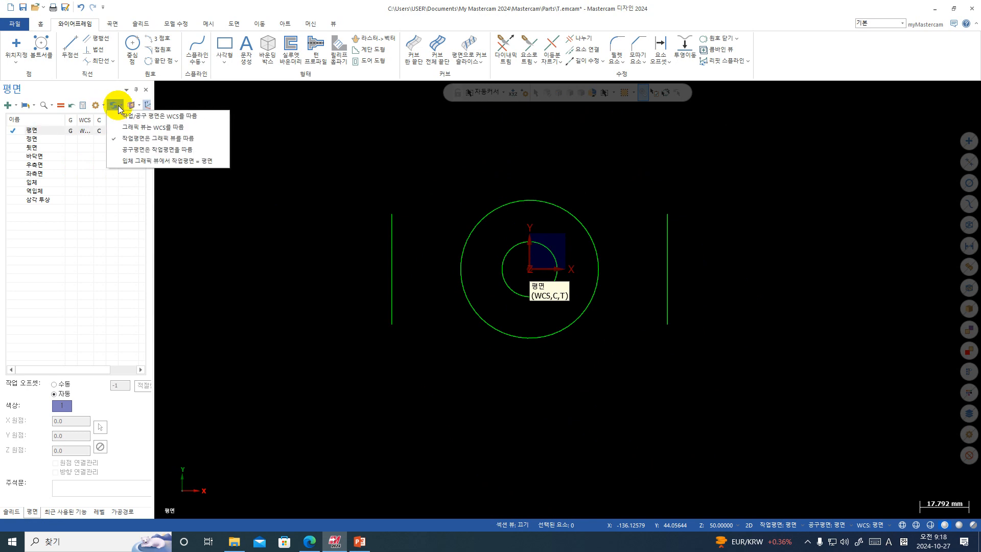
pyautogui.click(138, 150)
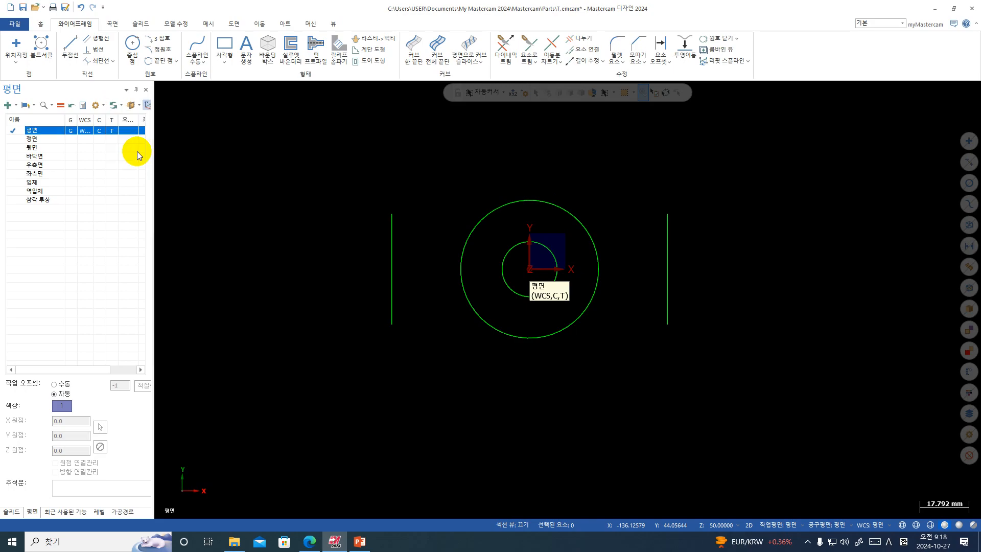
# - Review the plane-following options and check how the planes behave in the right side view (우측면) and back in the top view (평면)
pyautogui.click(121, 108)
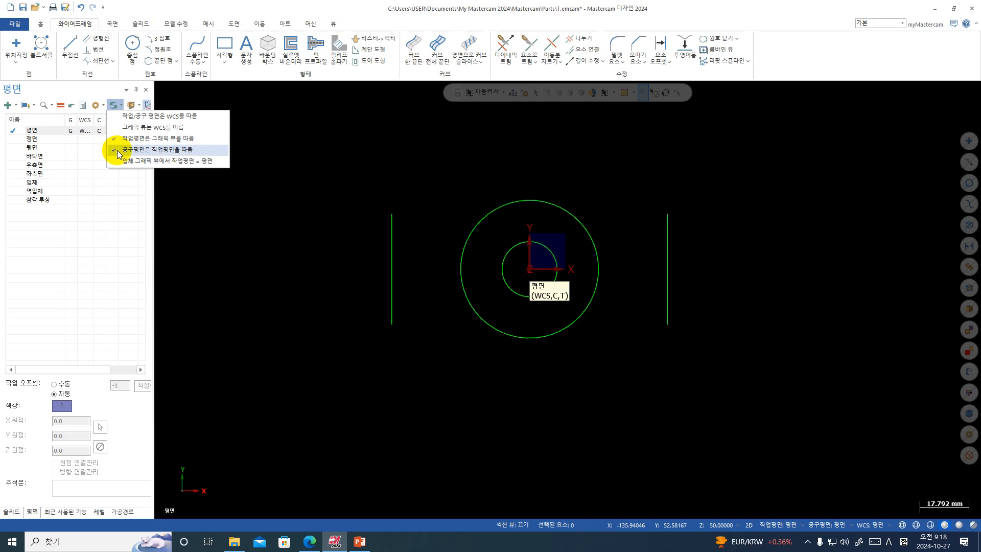
pyautogui.click(306, 127)
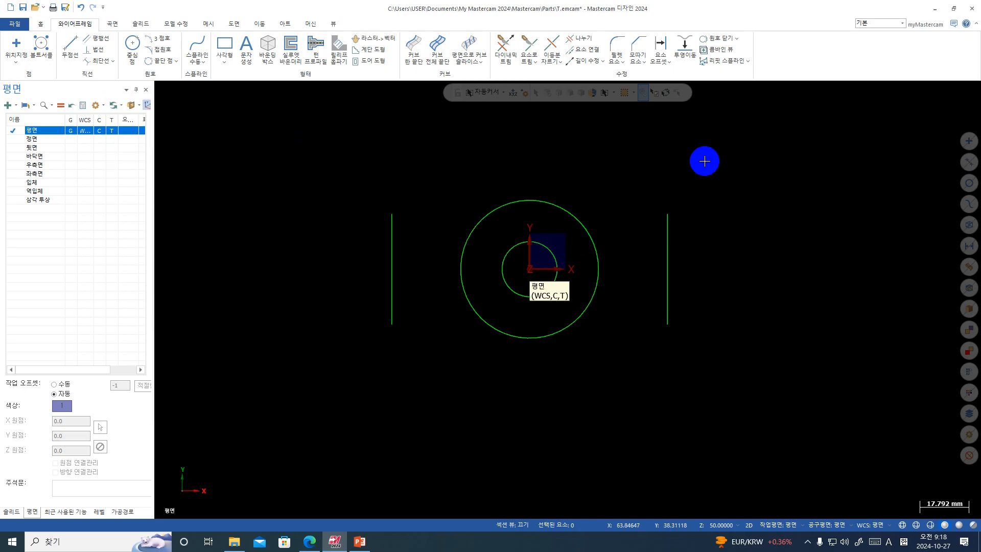
pyautogui.rightClick(670, 145)
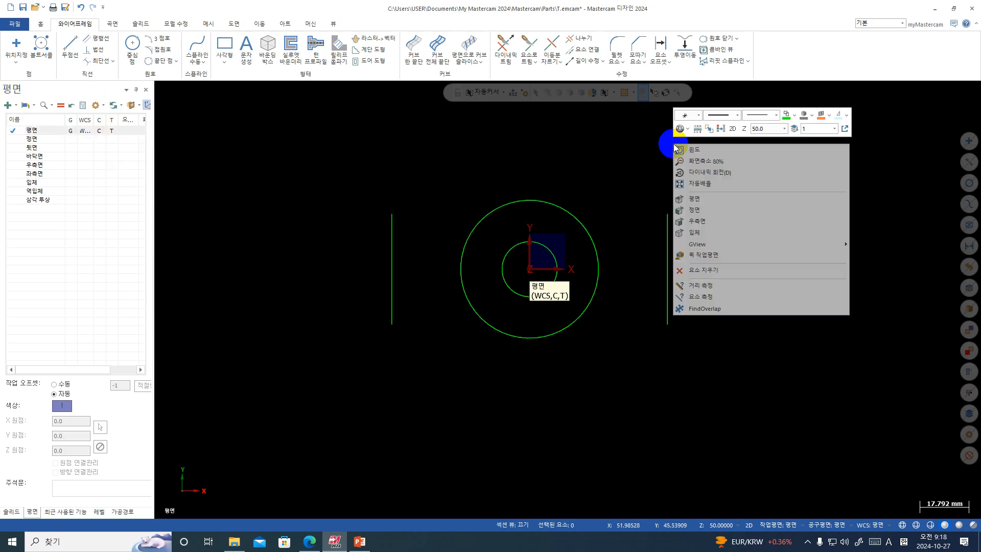
pyautogui.click(726, 223)
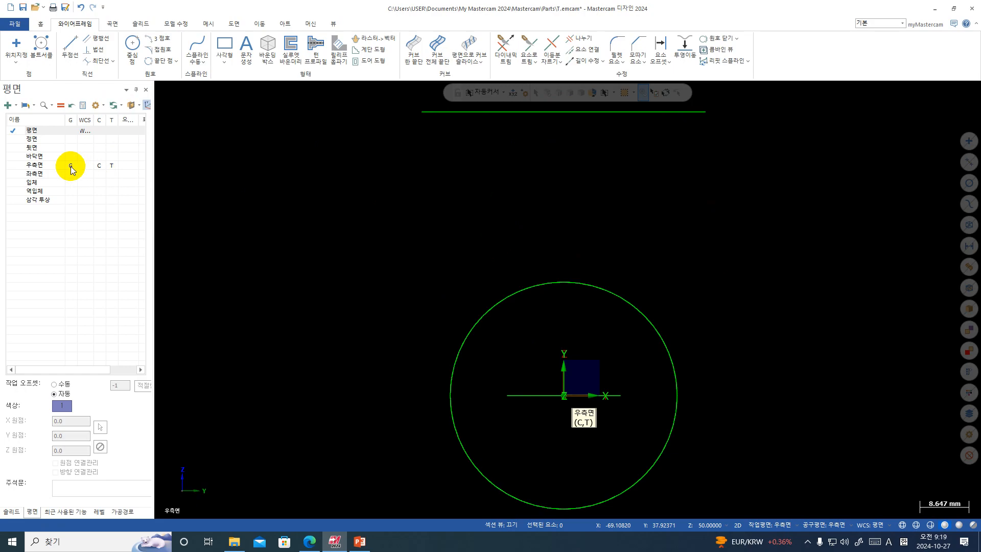
pyautogui.rightClick(411, 216)
pyautogui.click(440, 272)
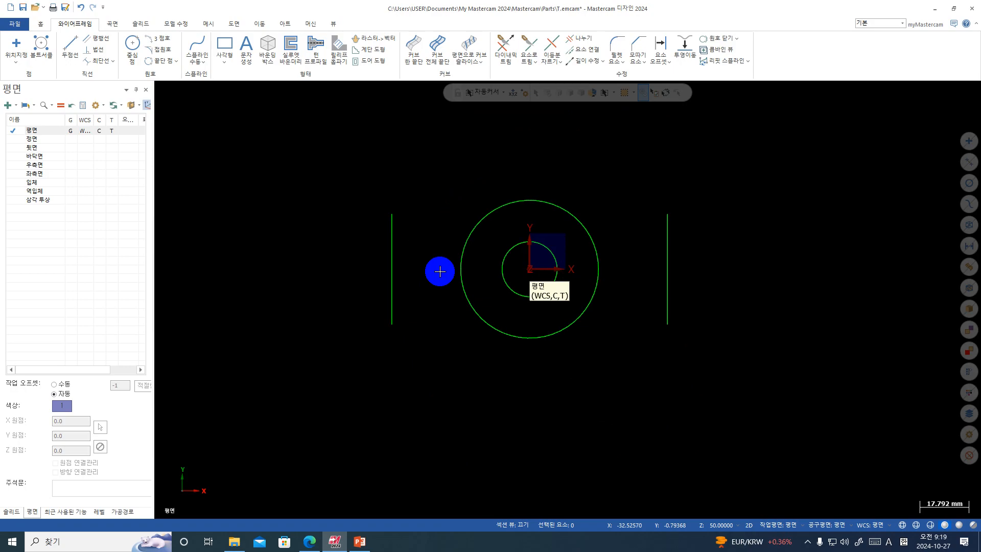
pyautogui.click(132, 106)
pyautogui.click(115, 105)
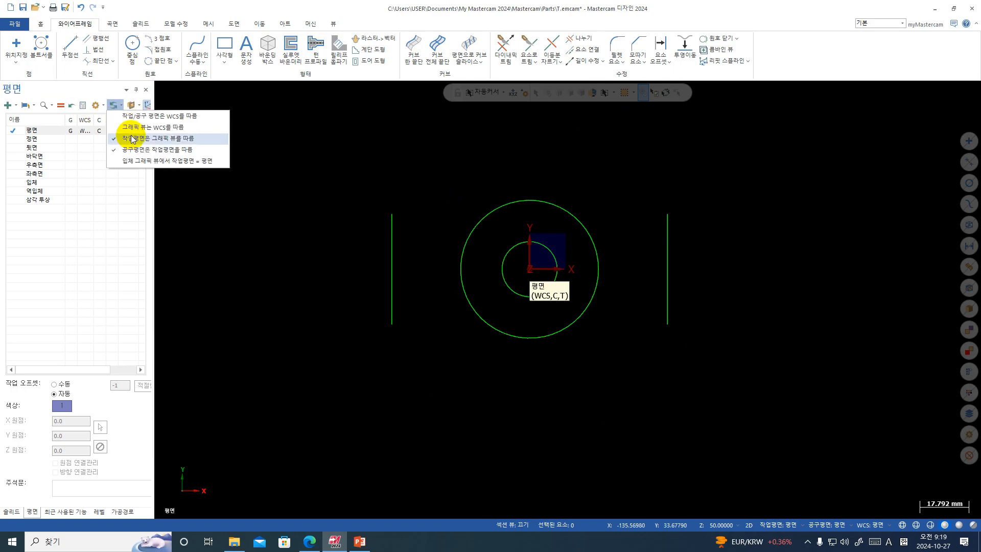
pyautogui.click(160, 117)
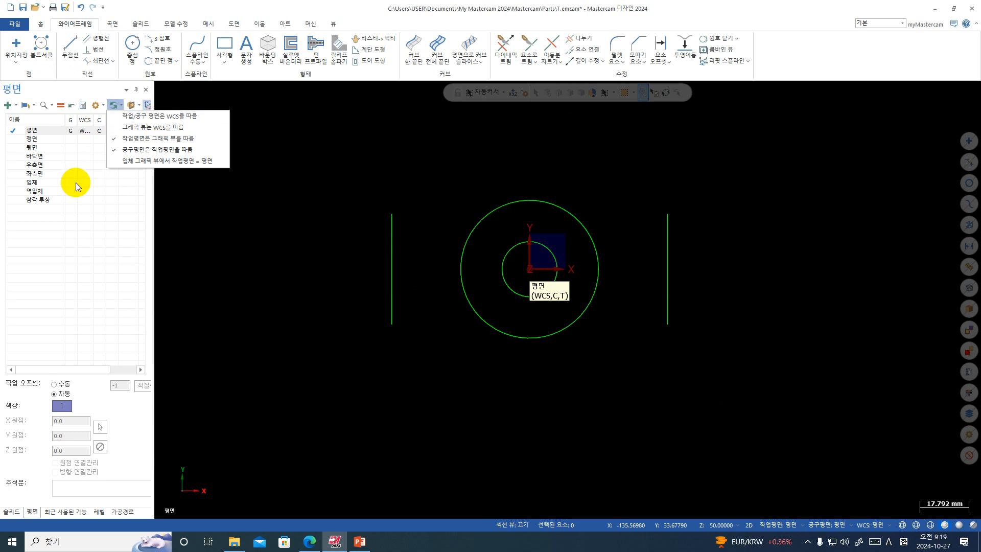
pyautogui.click(238, 272)
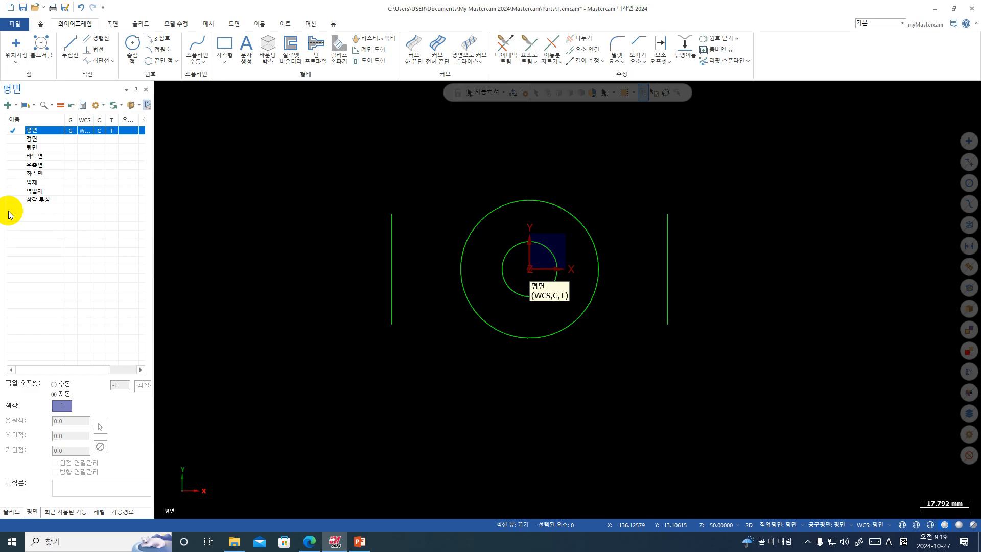
# - Delete all the circles and lines in the drawing and display the coordinate axis lines
pyautogui.scroll(-2, 268, 253)
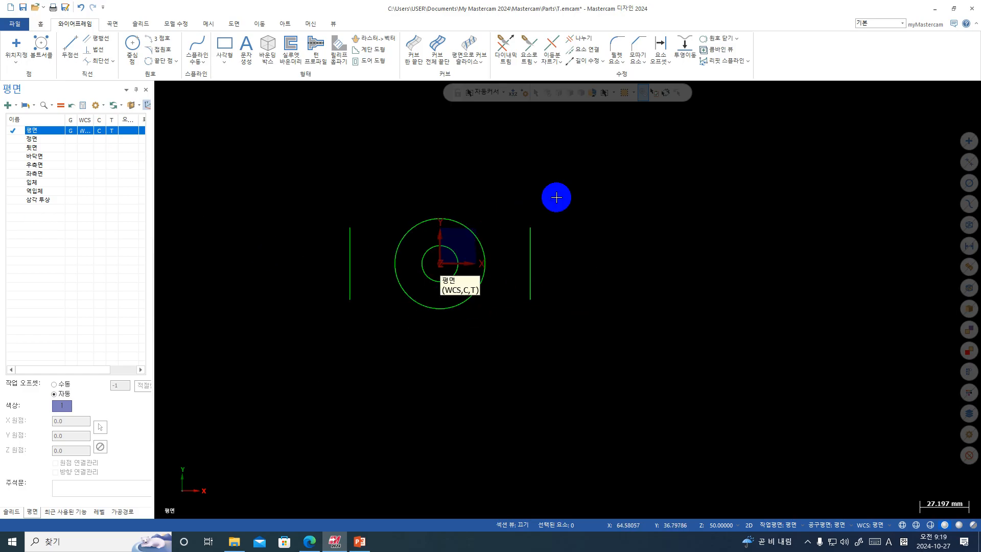
pyautogui.moveTo(628, 153); pyautogui.dragTo(263, 391)
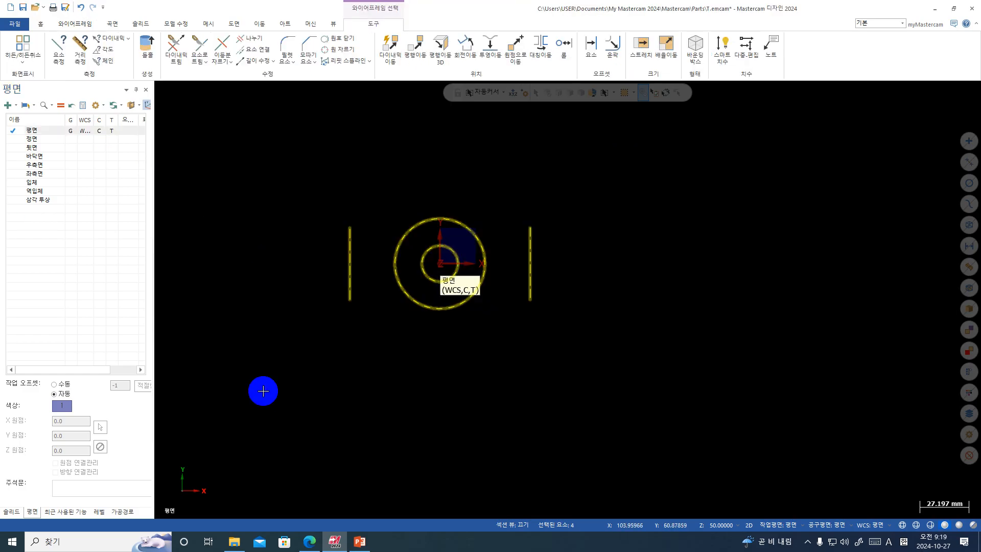
pyautogui.press('Delete')
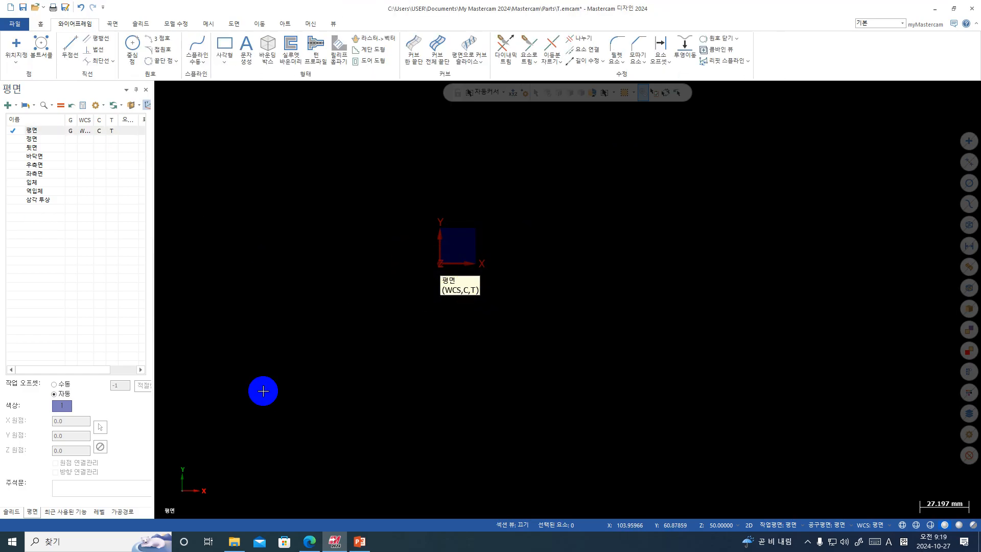
pyautogui.press('F9')
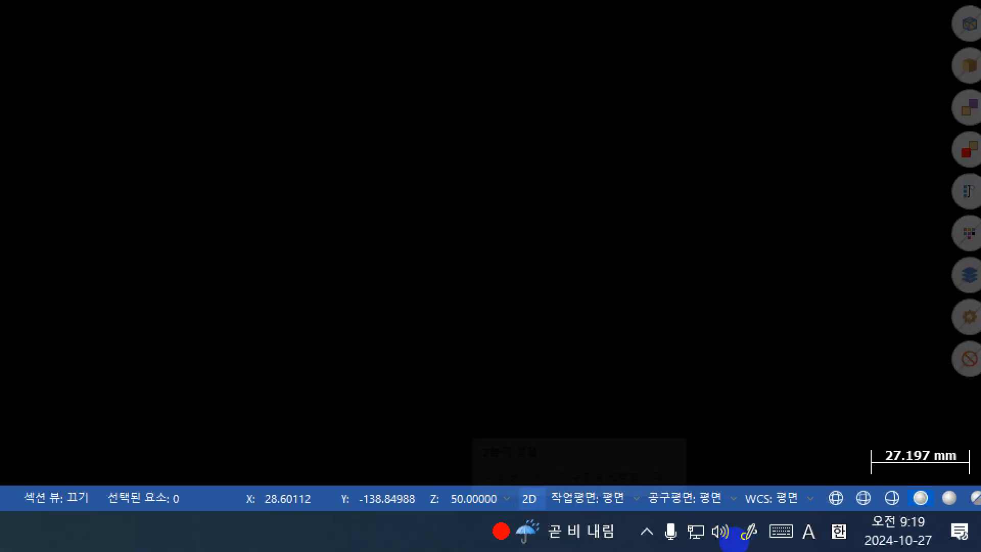
pyautogui.moveTo(546, 522)
pyautogui.mouseDown()
pyautogui.moveTo(507, 501)
pyautogui.moveTo(542, 459)
pyautogui.moveTo(569, 484)
pyautogui.mouseUp()
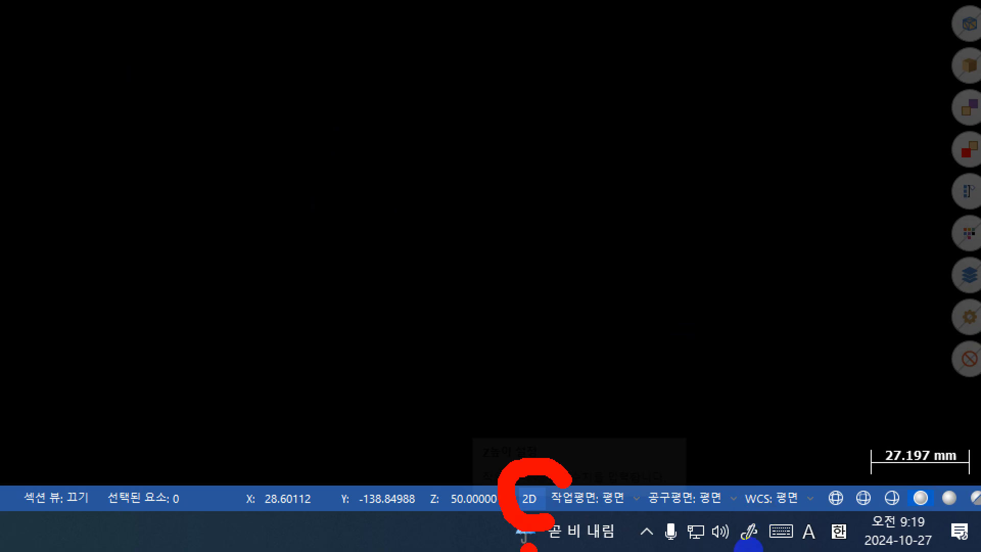
pyautogui.press('Escape')
pyautogui.press('super+space')
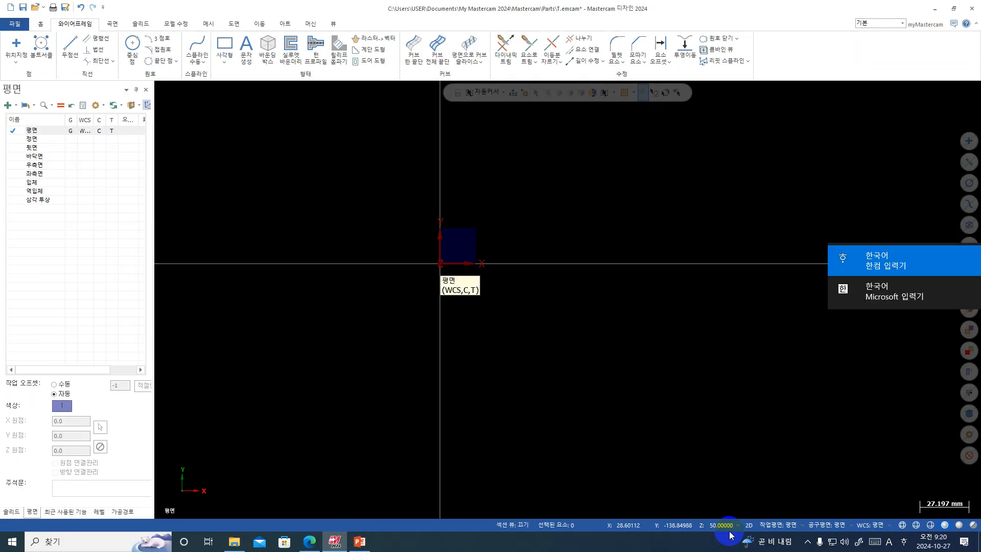
pyautogui.hotkey('ctrl', '1')
pyautogui.click(508, 489)
pyautogui.moveTo(471, 460)
pyautogui.mouseDown()
pyautogui.moveTo(597, 456)
pyautogui.moveTo(570, 546)
pyautogui.moveTo(448, 476)
pyautogui.mouseUp()
pyautogui.press('Escape')
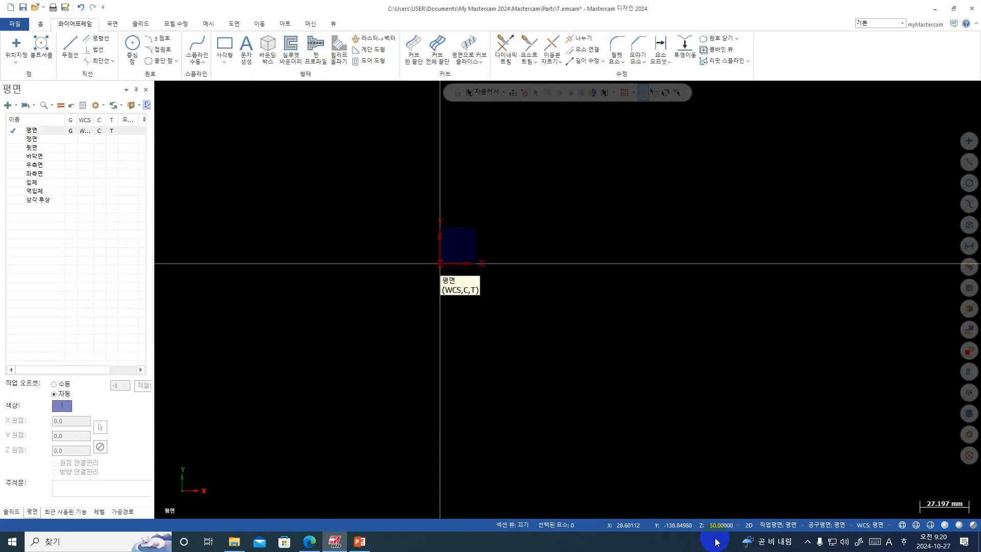
# - Set the construction Z depth to 0 and change the construction mode from 2D to 3D
pyautogui.click(511, 499)
pyautogui.click(749, 525)
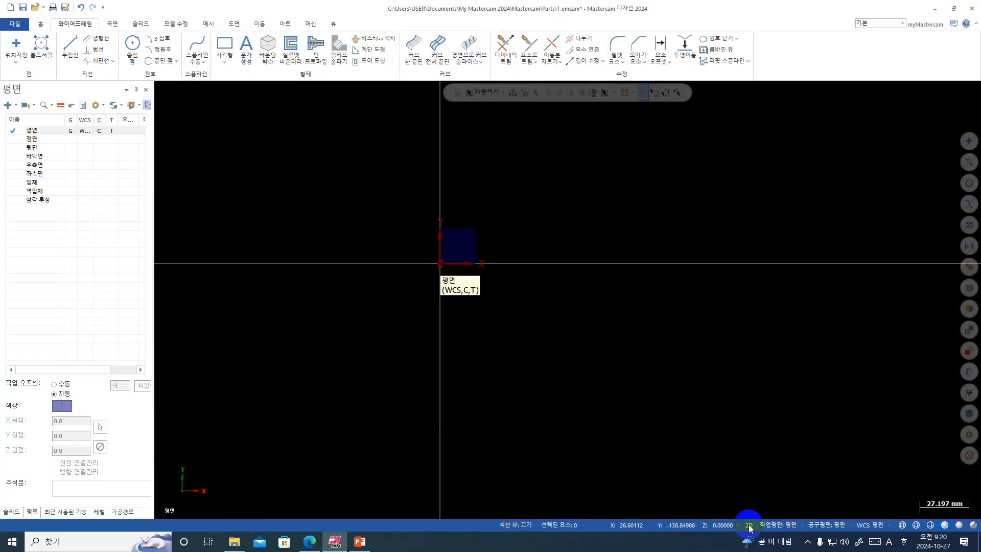
pyautogui.hotkey('ctrl', '1')
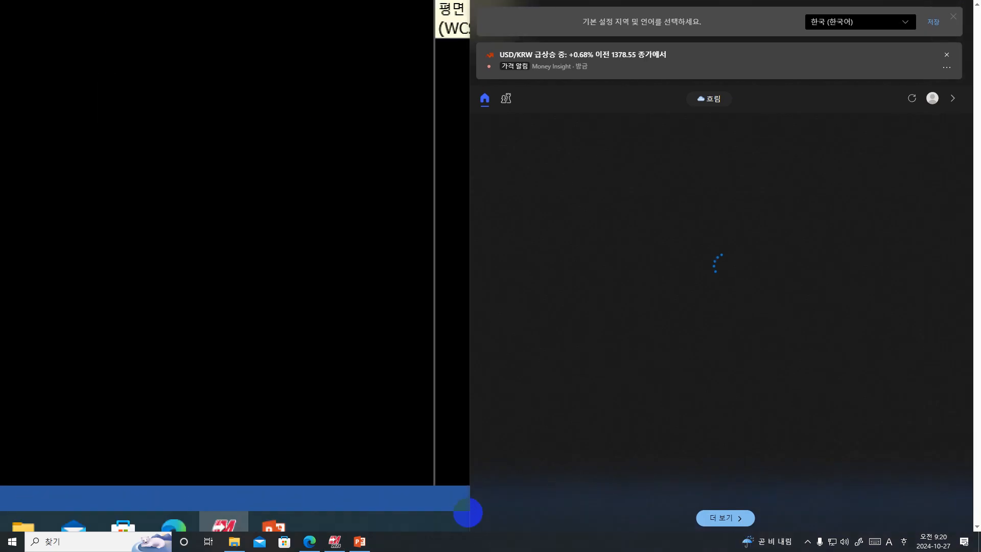
pyautogui.press('Escape')
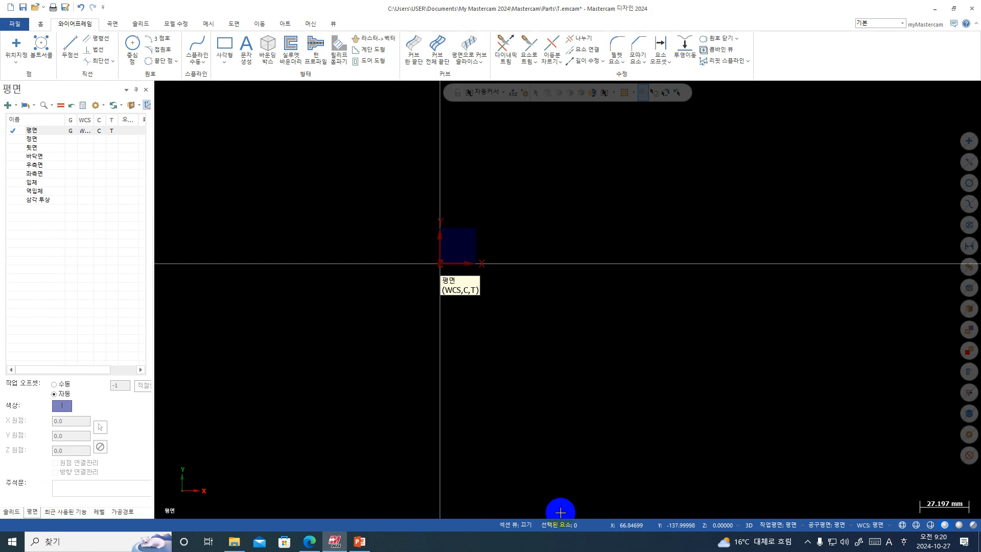
pyautogui.hotkey('ctrl', '1')
pyautogui.moveTo(900, 452)
pyautogui.mouseDown()
pyautogui.moveTo(892, 541)
pyautogui.moveTo(718, 448)
pyautogui.moveTo(877, 449)
pyautogui.mouseUp()
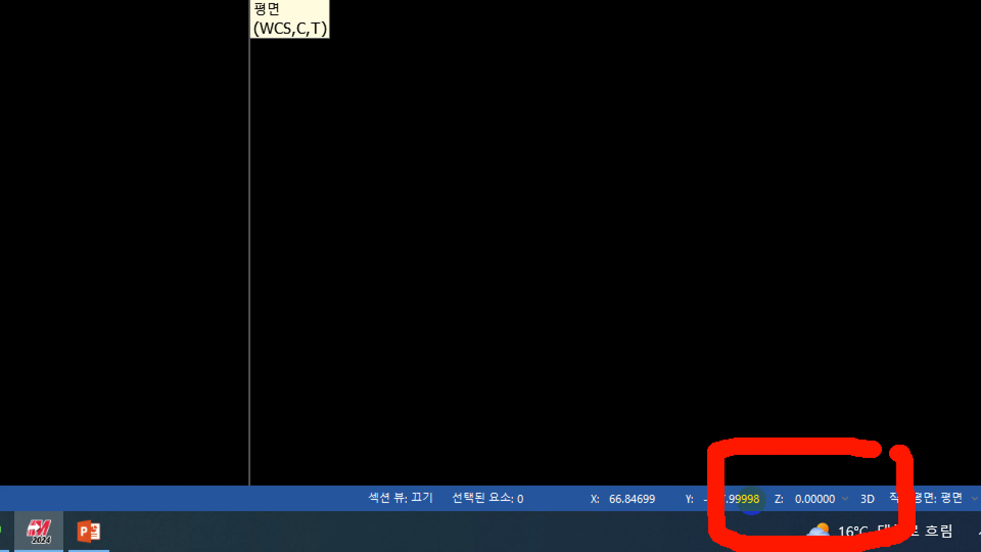
pyautogui.press('Escape')
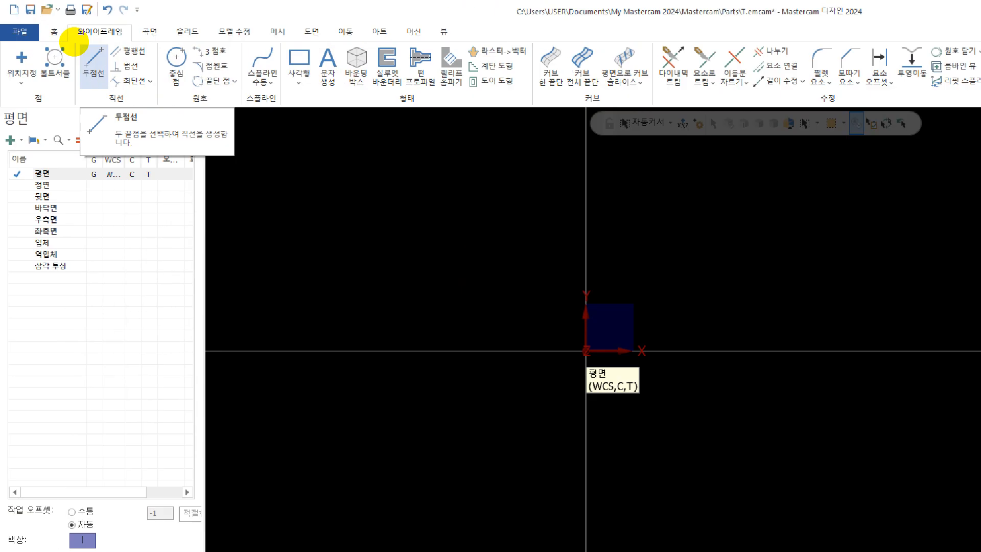
pyautogui.moveTo(126, 28)
pyautogui.mouseDown()
pyautogui.moveTo(96, 9)
pyautogui.moveTo(141, 73)
pyautogui.mouseUp()
pyautogui.rightClick(99, 71)
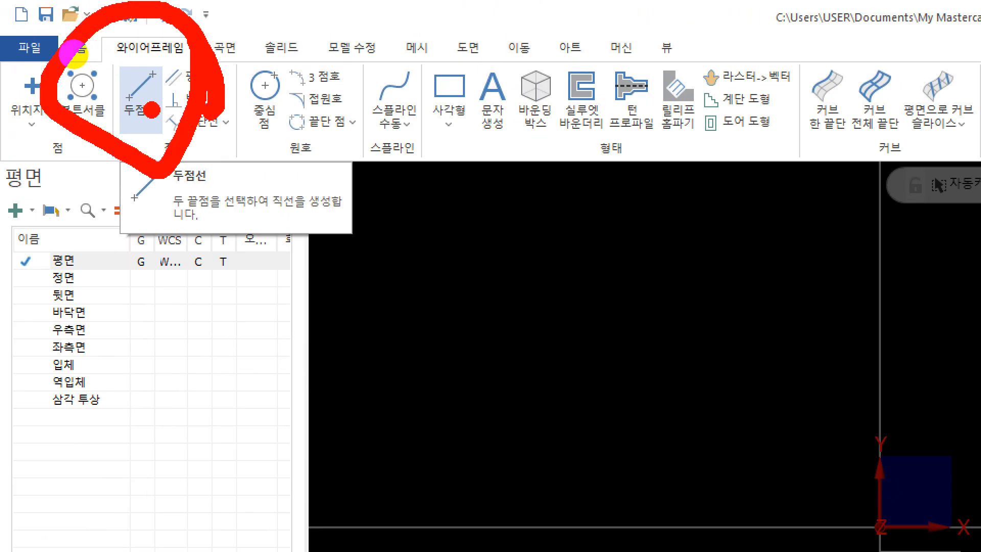
pyautogui.rightClick(96, 62)
# - Start a two-point line (두점선) in the isometric view (입체) and choose the multi-line method (다중-선)
pyautogui.click(73, 47)
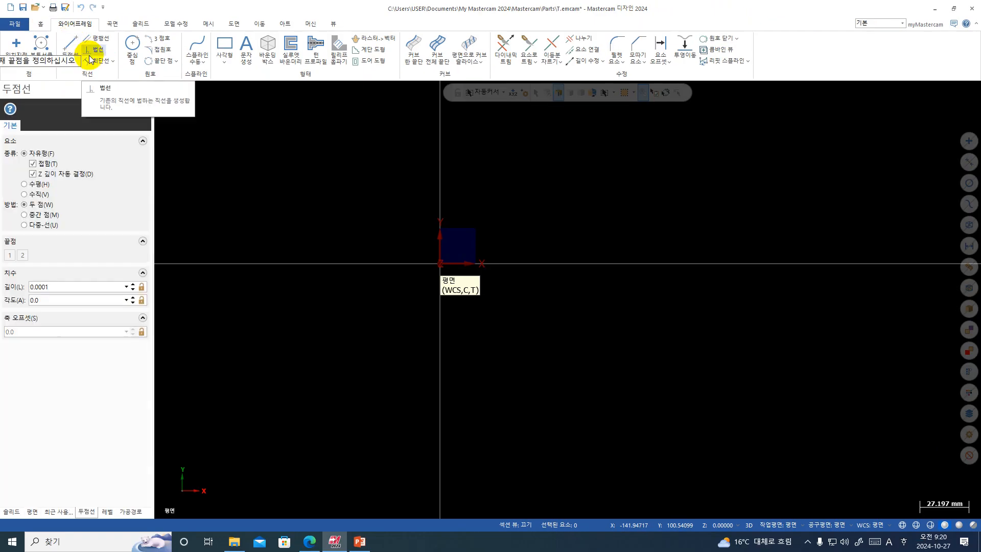
pyautogui.rightClick(575, 134)
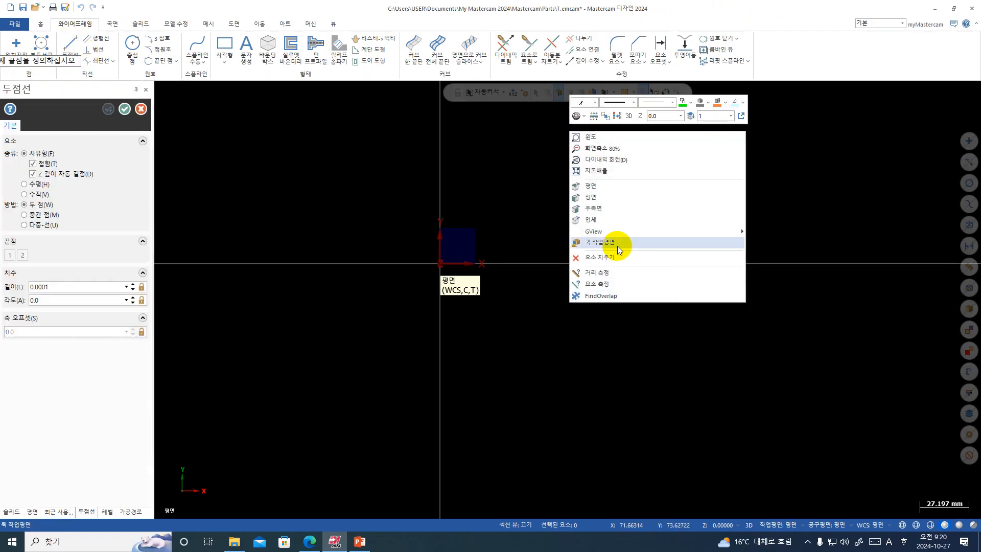
pyautogui.click(603, 223)
pyautogui.scroll(-3, 685, 310)
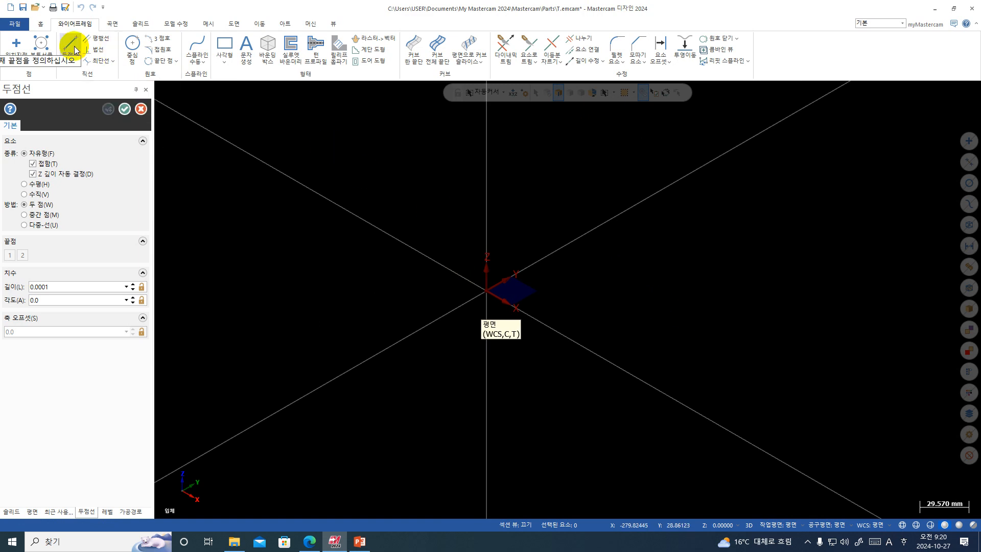
pyautogui.click(43, 229)
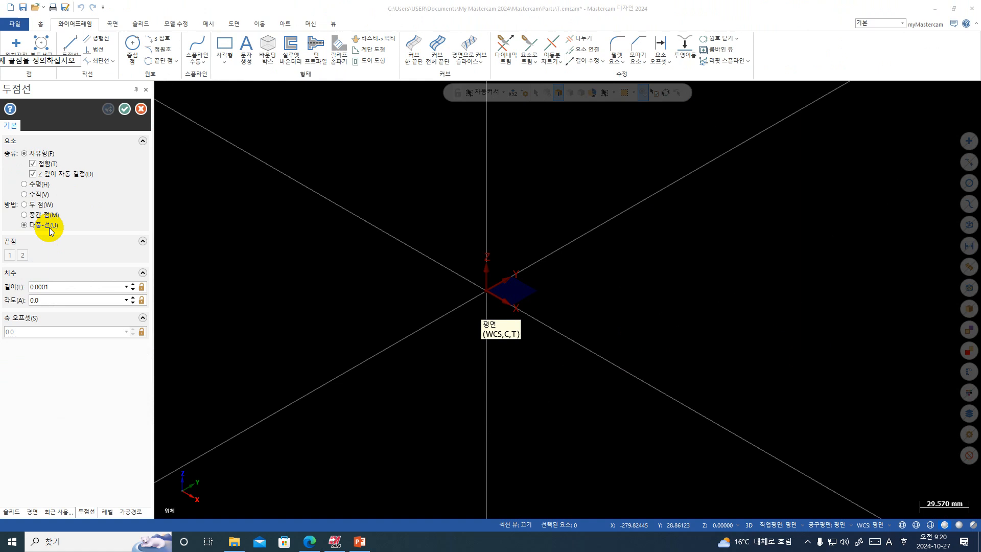
pyautogui.click(288, 205)
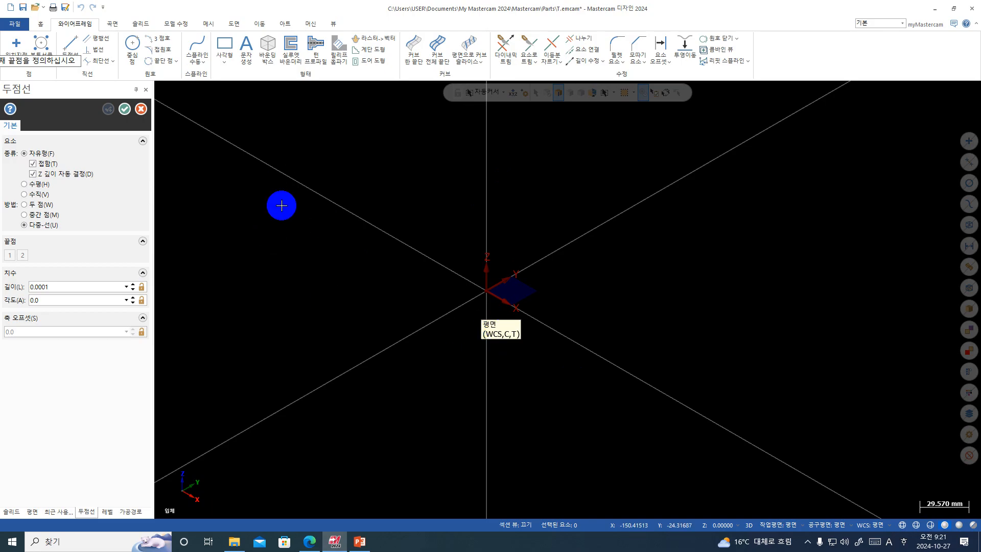
pyautogui.write('x-')
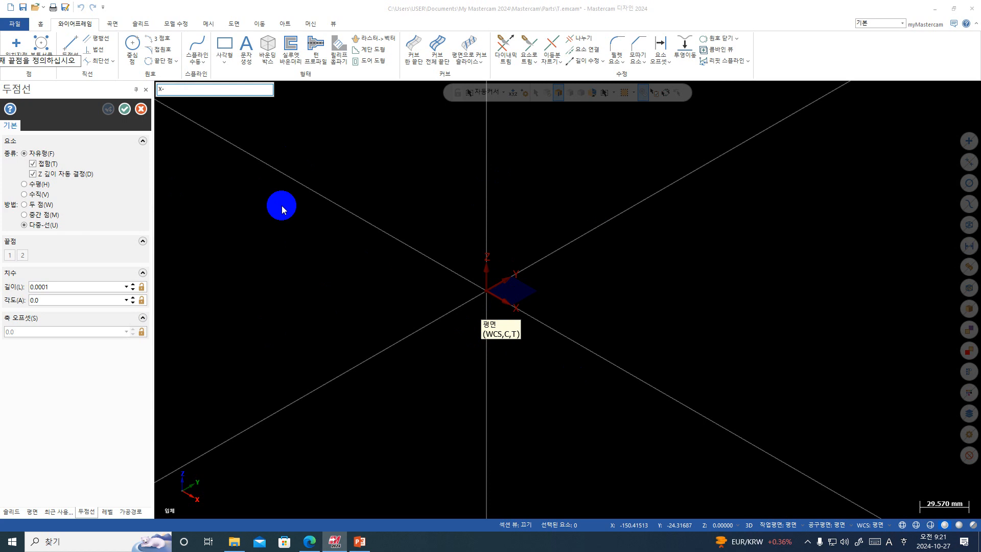
pyautogui.write('50y50z50')
pyautogui.press('Return')
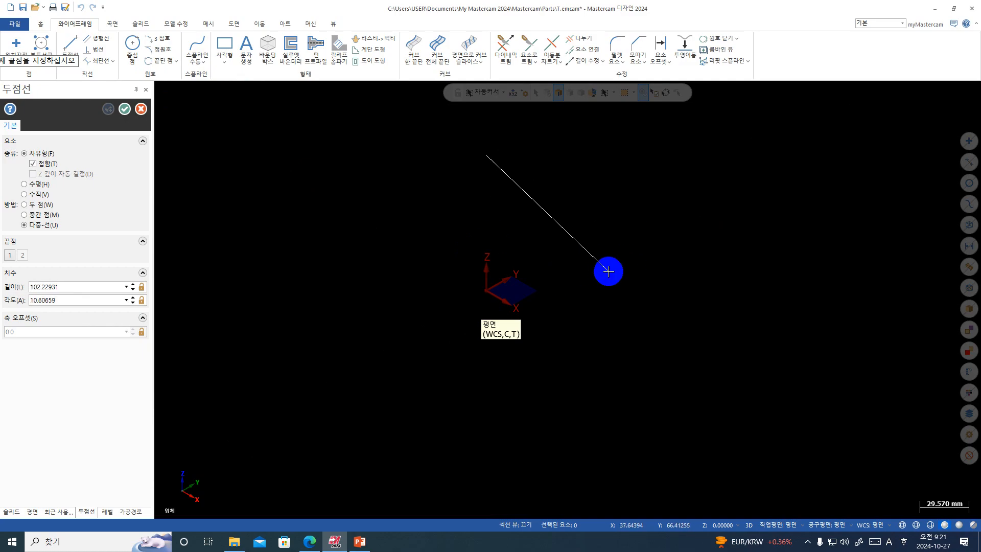
pyautogui.press('Escape')
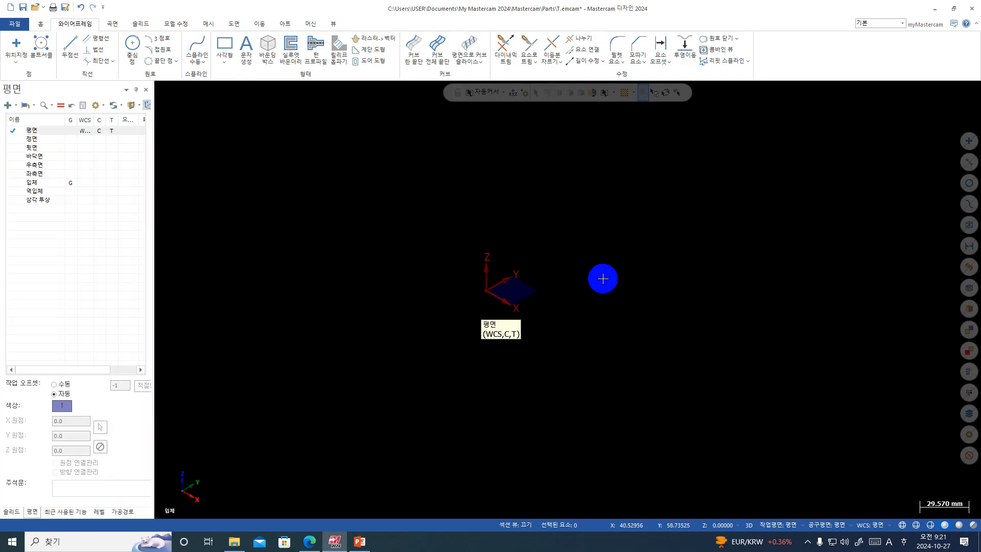
# - Draw the first segment of a connected multi-line from X-50 Y50 Z50 to X50 Y50 Z50
pyautogui.click(67, 48)
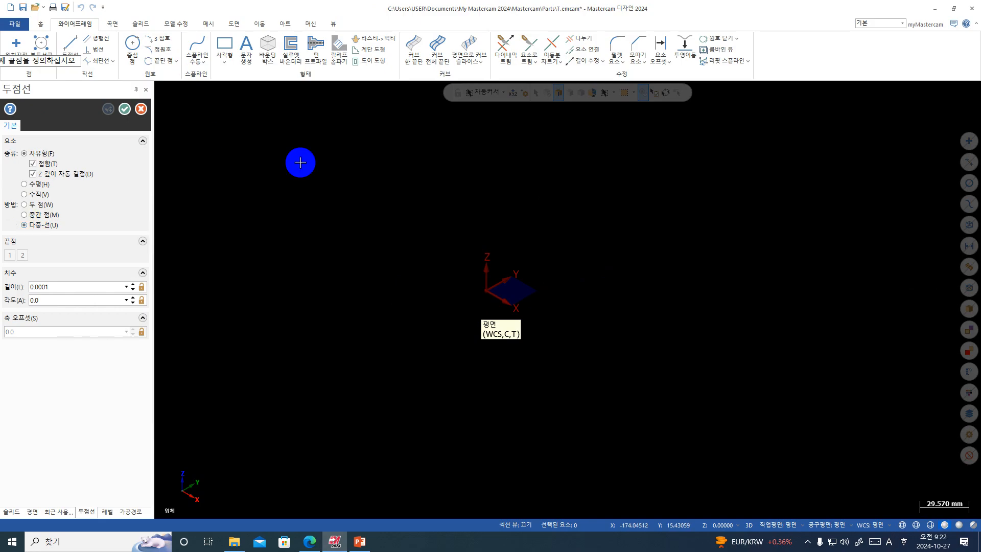
pyautogui.write('X')
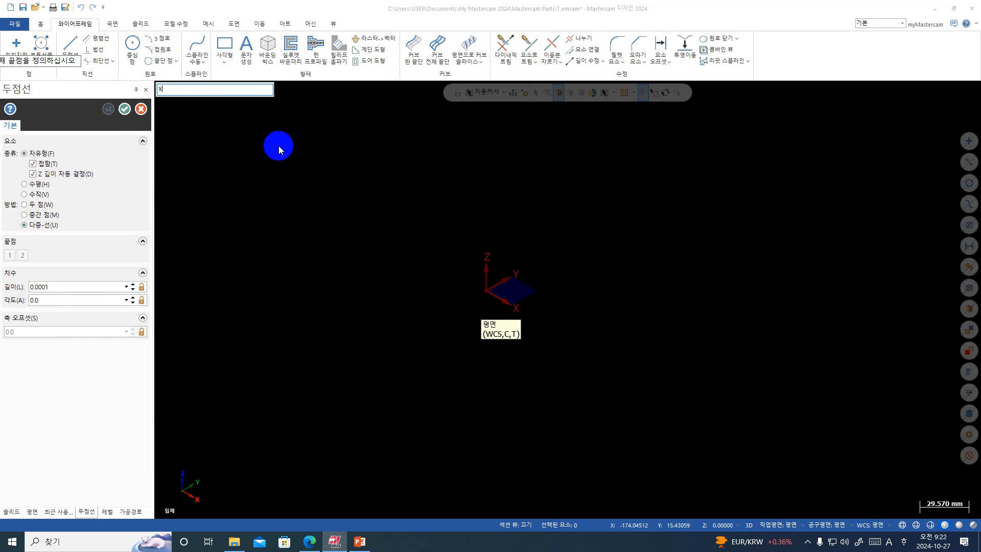
pyautogui.write('-')
pyautogui.write('y50z50')
pyautogui.press('Return')
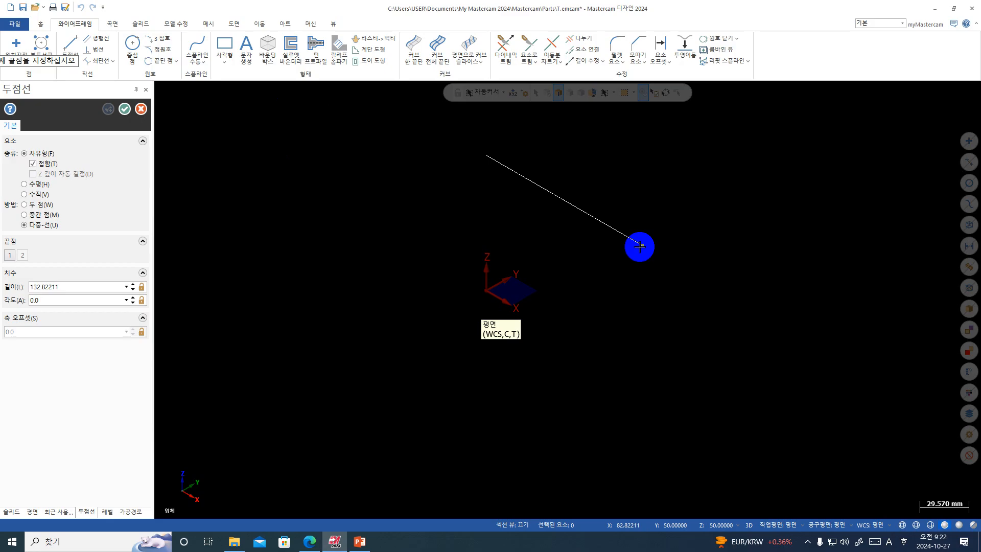
pyautogui.write('X')
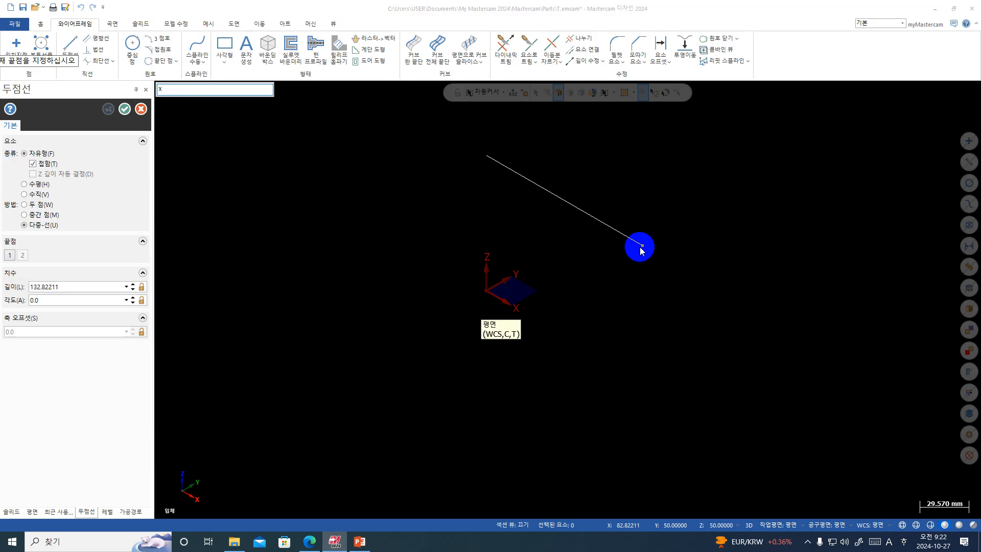
pyautogui.write('50y50')
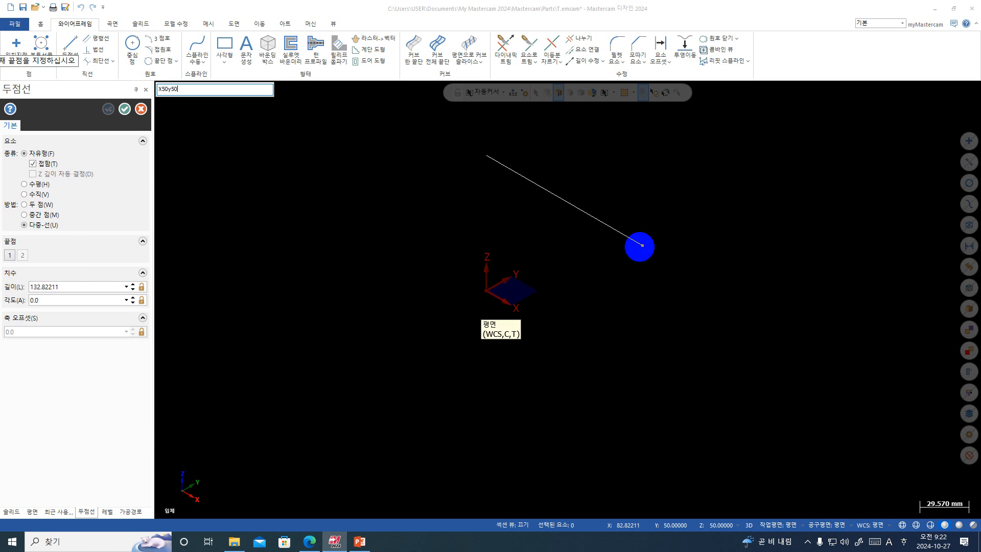
pyautogui.write('z50')
pyautogui.press('Return')
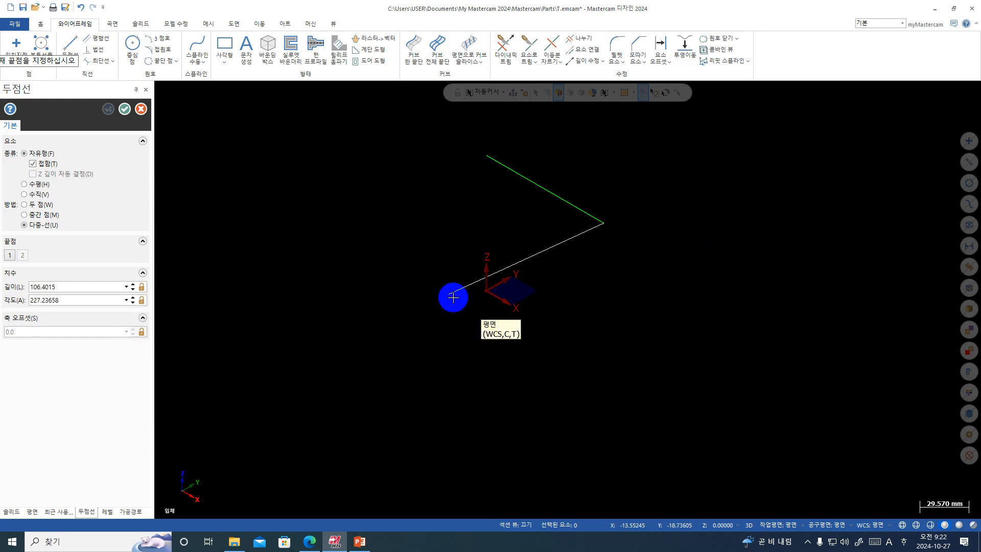
# - Continue the multi-line from X50 Y50 Z50 to X50 Y-50 Z50
pyautogui.moveTo(509, 341)
pyautogui.mouseDown(button='middle')
pyautogui.moveTo(481, 293)
pyautogui.moveTo(538, 341)
pyautogui.mouseUp(button='middle')
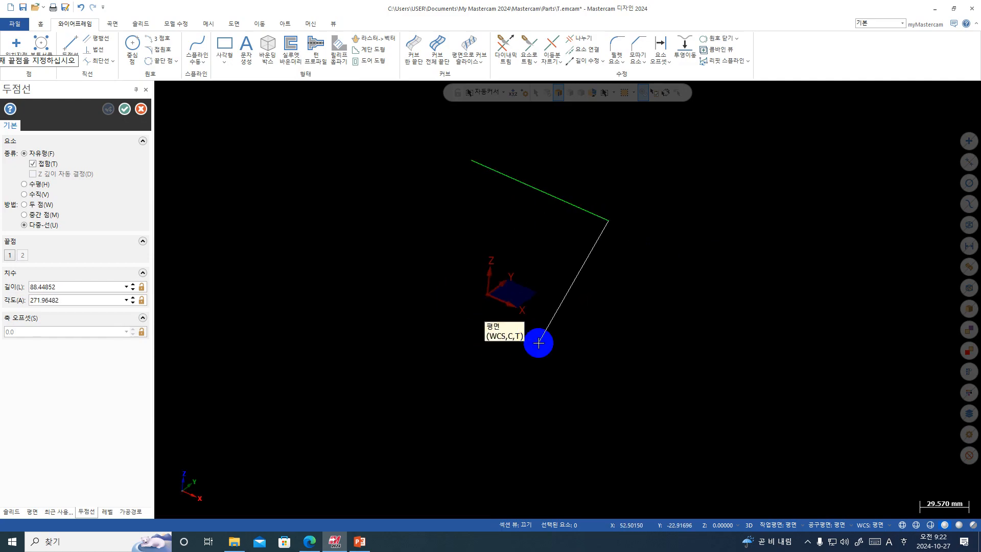
pyautogui.write('X50y')
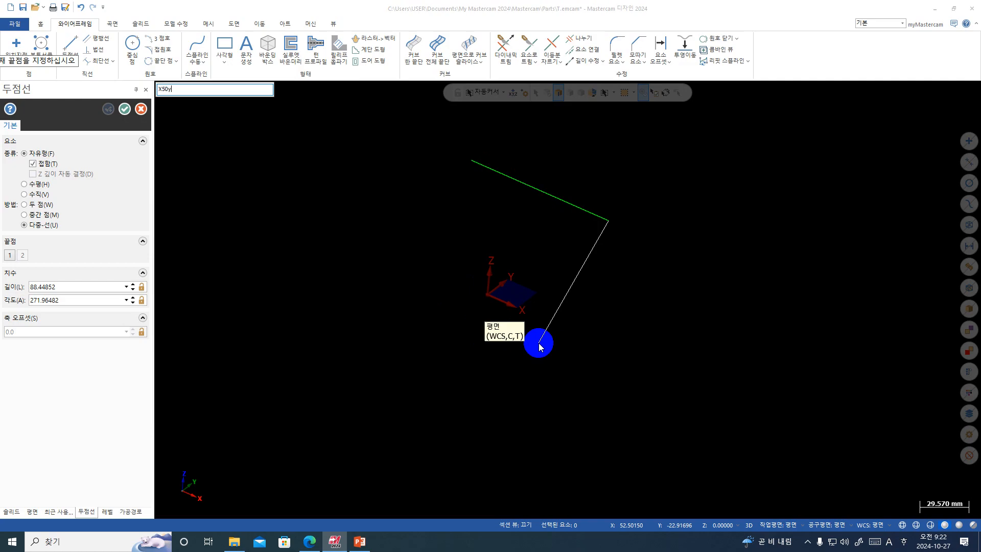
pyautogui.write('-50z')
pyautogui.write('0')
pyautogui.press('Return')
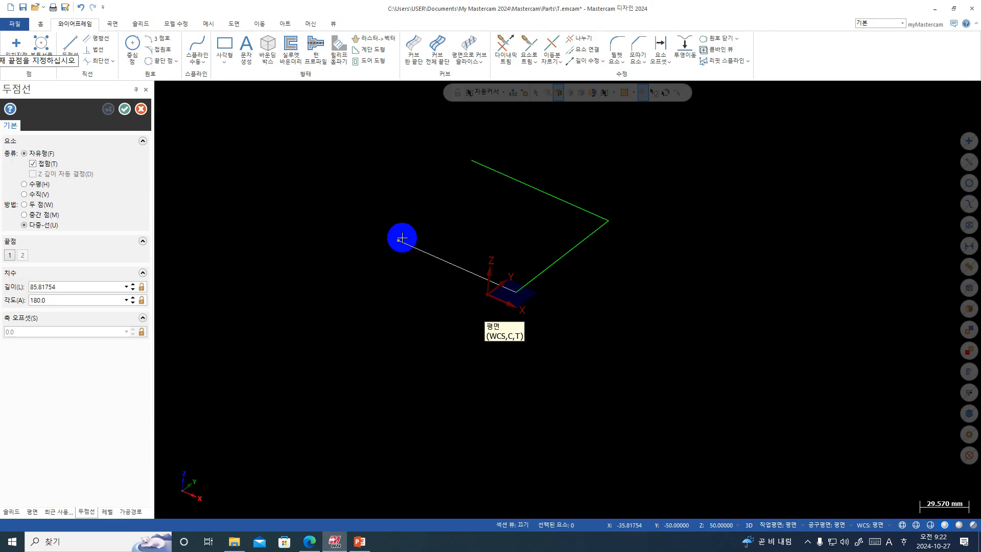
# - Extend the multi-line to X-50 Y-50 Z50 and close the upper square at X-50 Y50 Z50
pyautogui.write('X-50')
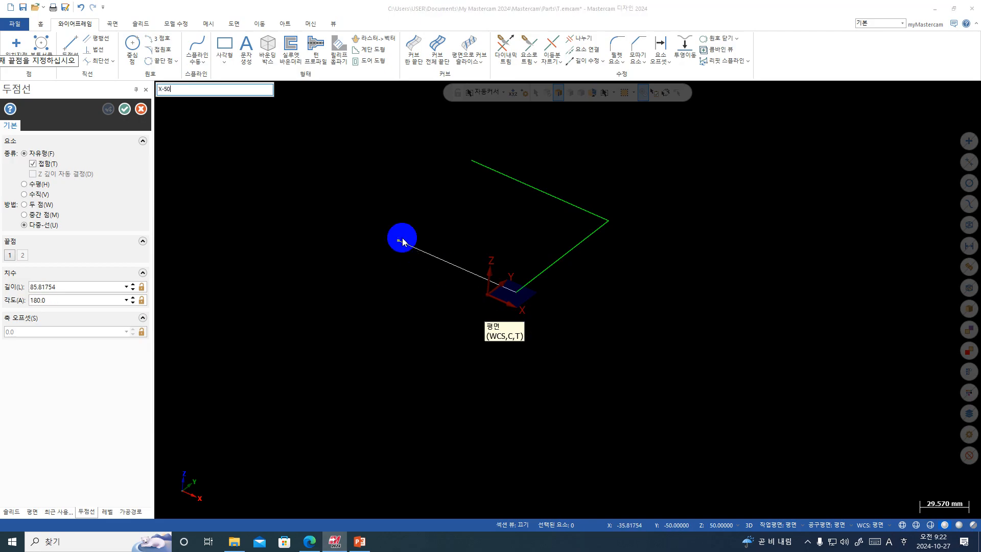
pyautogui.write('y-50z50')
pyautogui.press('Return')
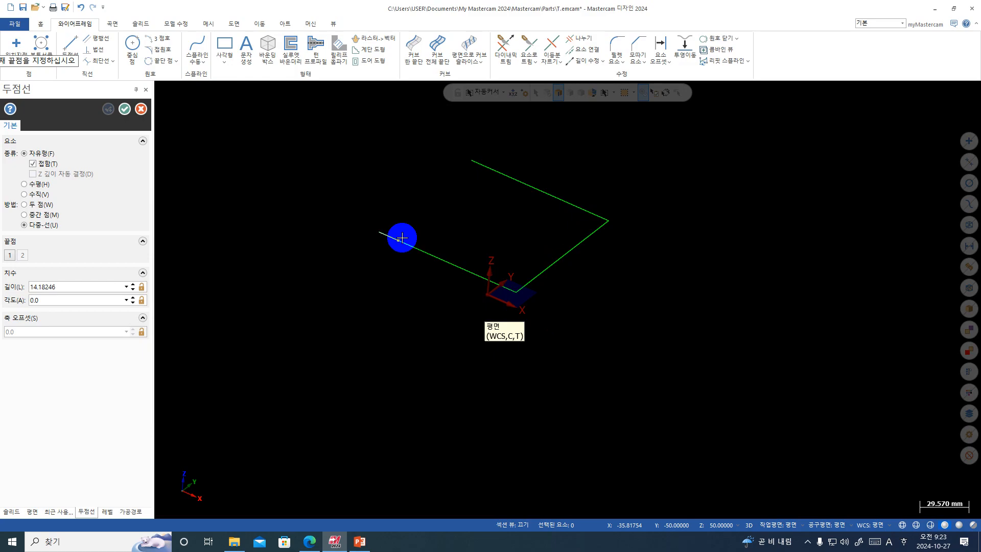
pyautogui.write('X')
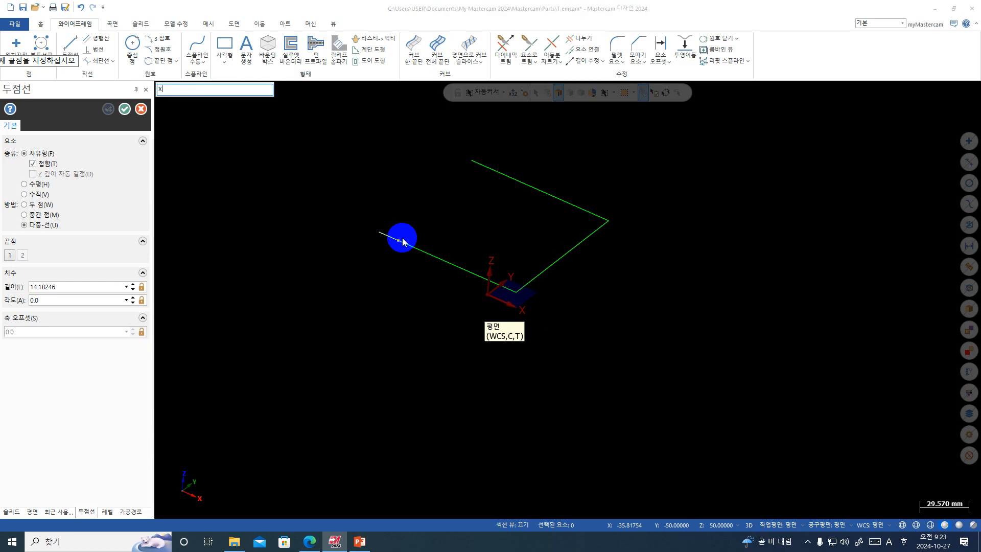
pyautogui.write('-50y50z50')
pyautogui.press('Return')
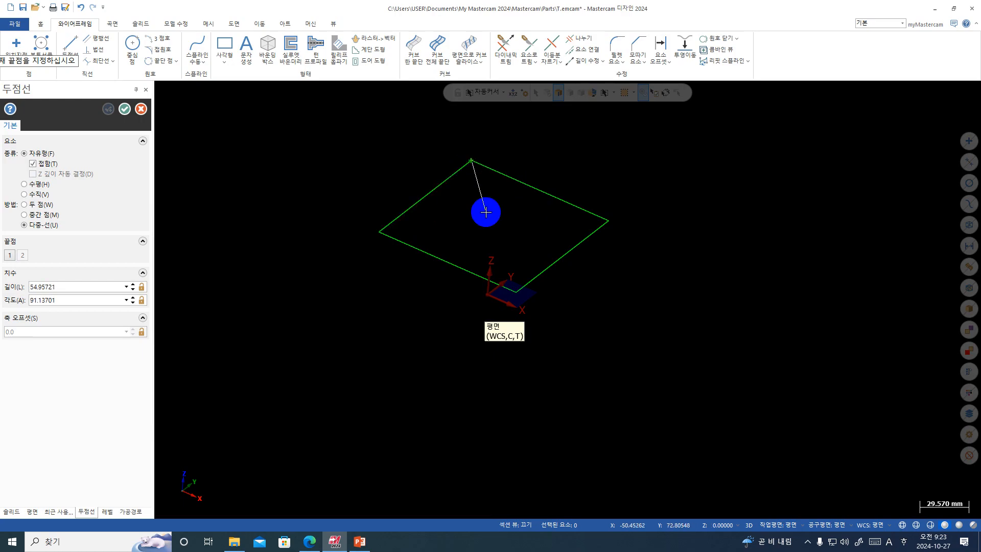
# - Extend the multi-line straight down from the upper square's corner to X-50 Y50 Z-50
pyautogui.write('x-')
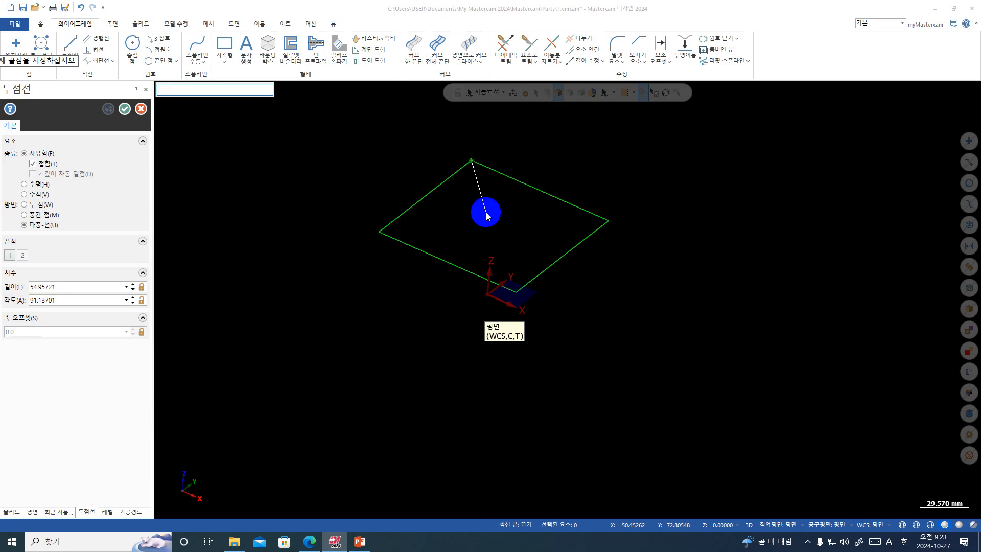
pyautogui.write('50y')
pyautogui.write('-')
pyautogui.write('50z')
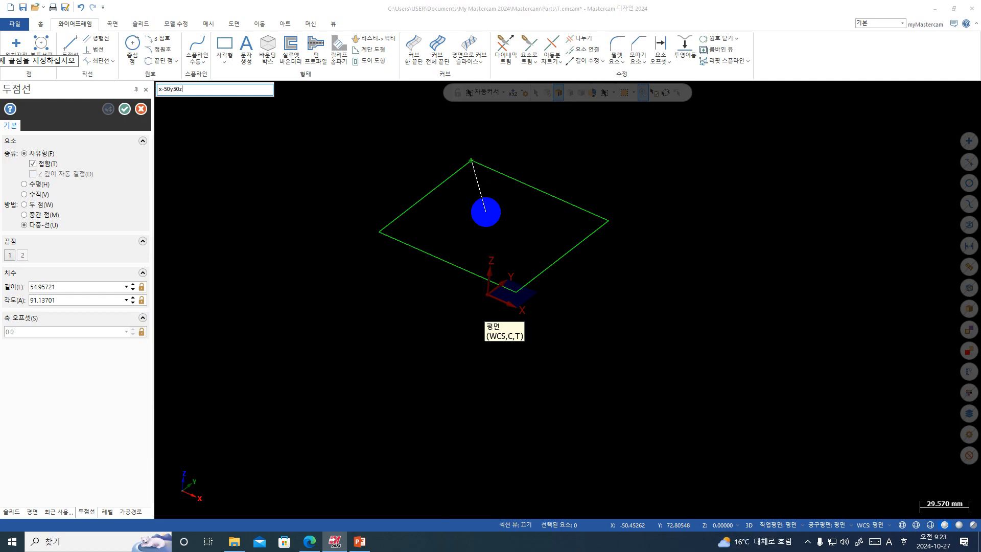
pyautogui.write('-50')
pyautogui.press('Return')
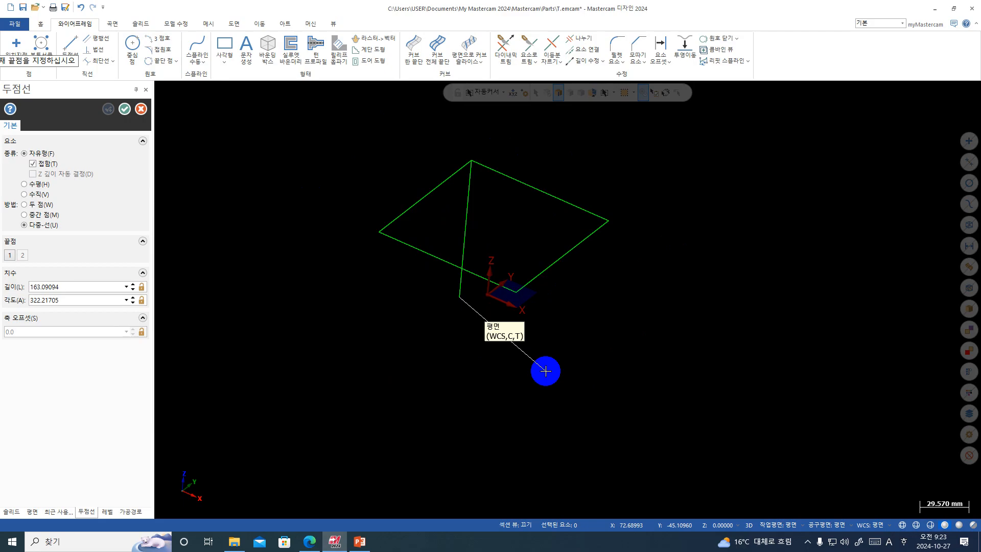
# - Add two lower-square segments to the multi-line, through X50 Y50 Z-50 to X50 Y-50 Z-50
pyautogui.write('X')
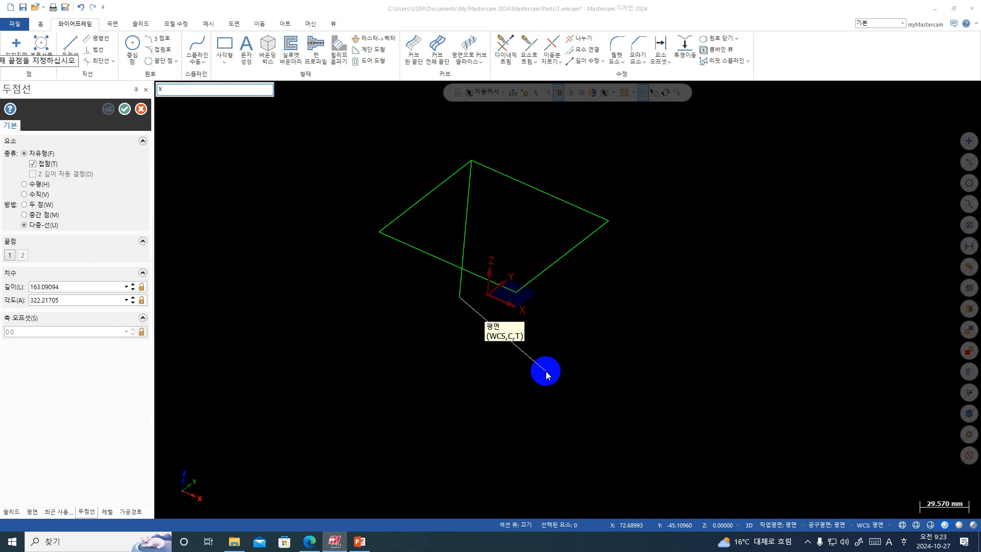
pyautogui.write('50y50z-50')
pyautogui.press('Return')
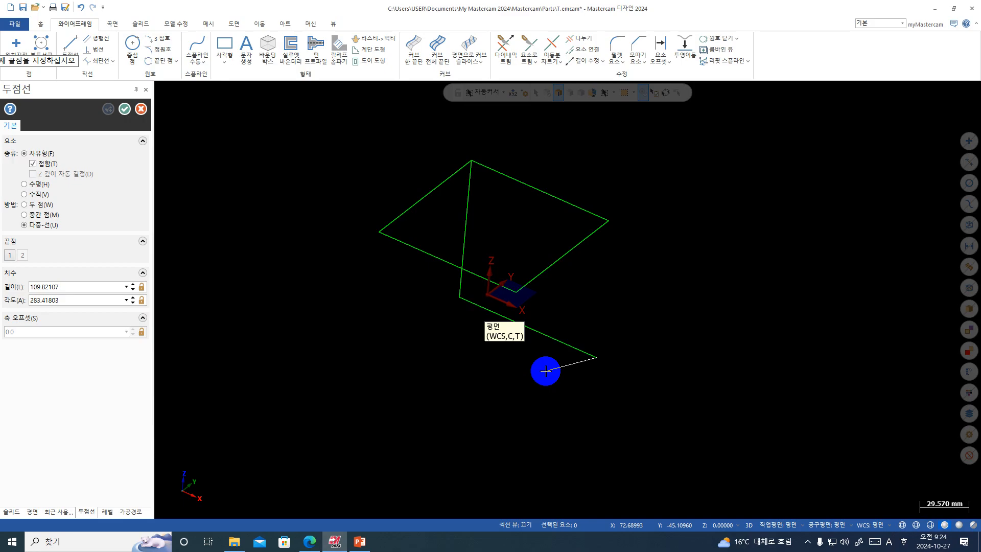
pyautogui.write('X50y')
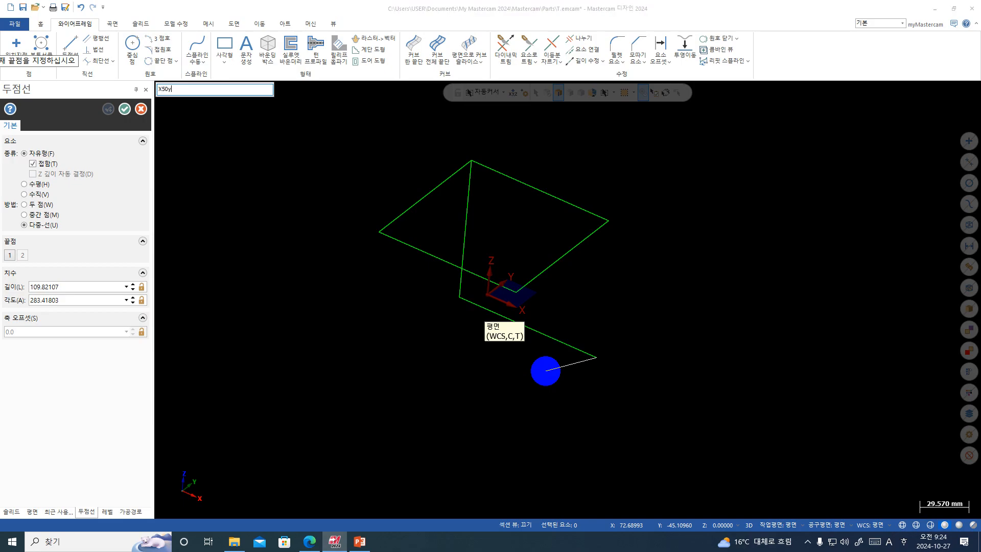
pyautogui.write('-50z-50')
pyautogui.press('Return')
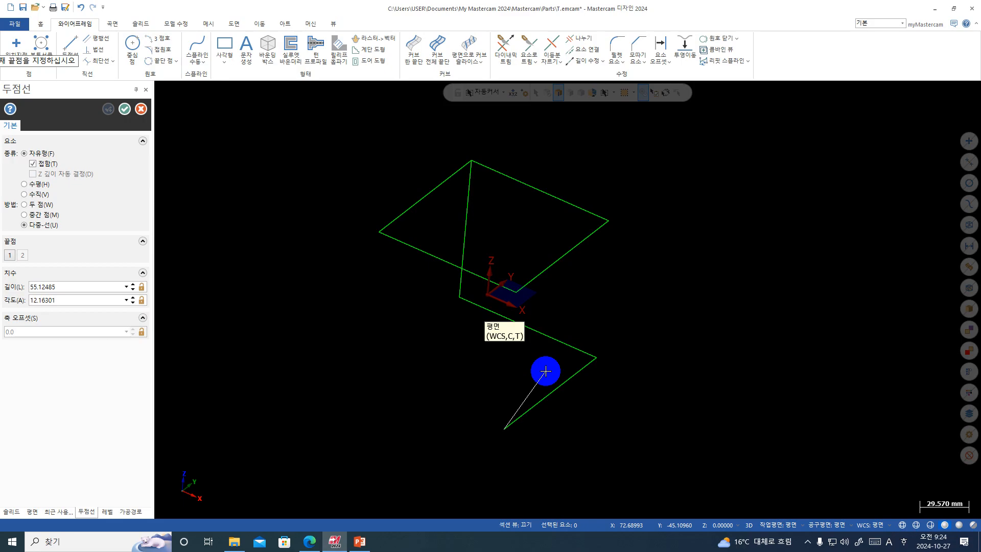
# - Draw the last multi-line segment to X-50 Y-50 Z-50 and finish the line command
pyautogui.write('X')
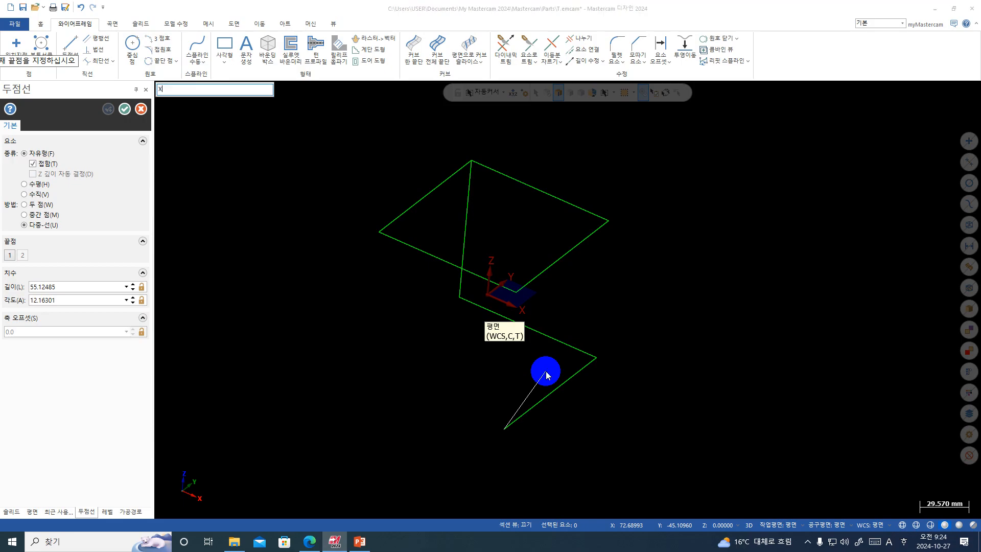
pyautogui.write('-50y-50z-50')
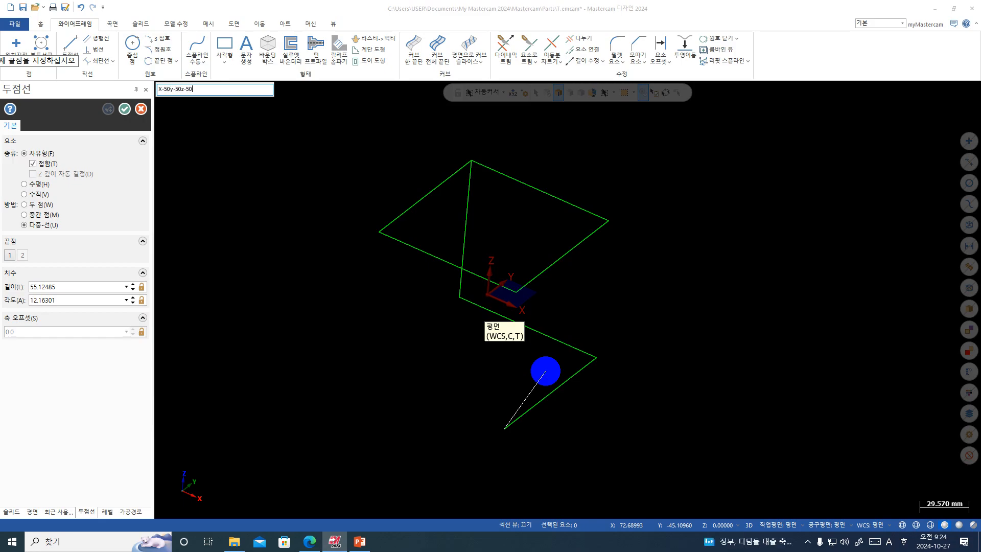
pyautogui.press('Return')
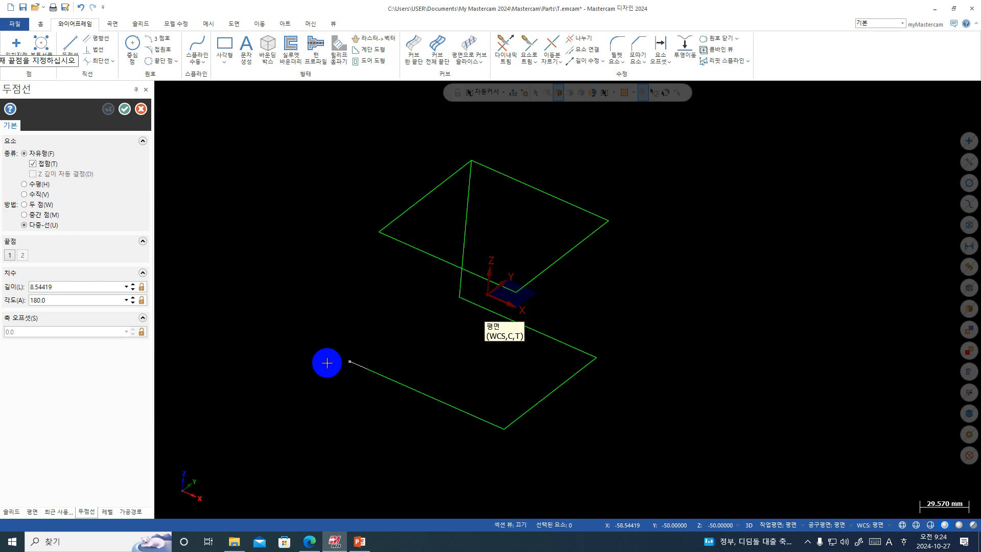
pyautogui.click(125, 109)
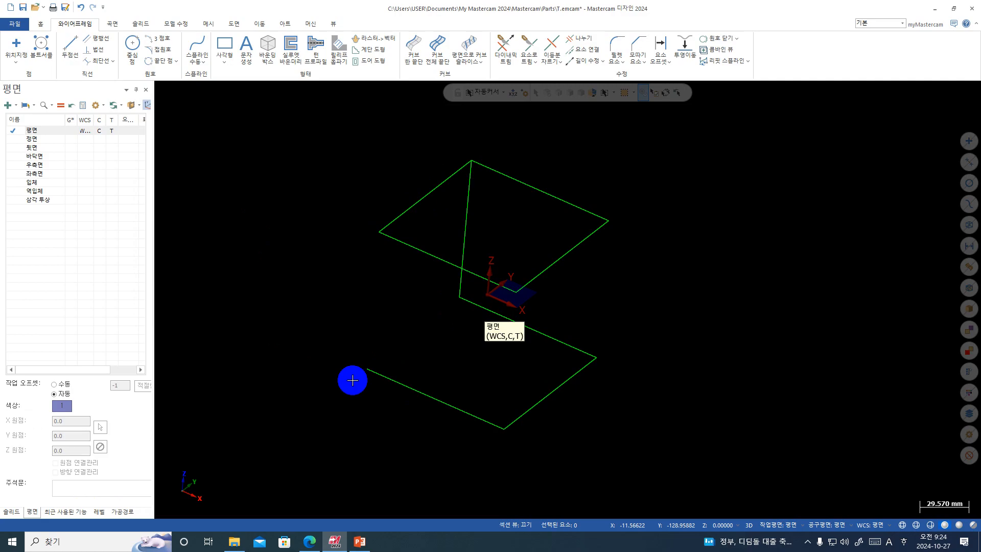
# - With the two-point line method (두 점), draw the vertical edge at X-50 Y-50 and the missing lower-square edge along X-50
pyautogui.click(78, 49)
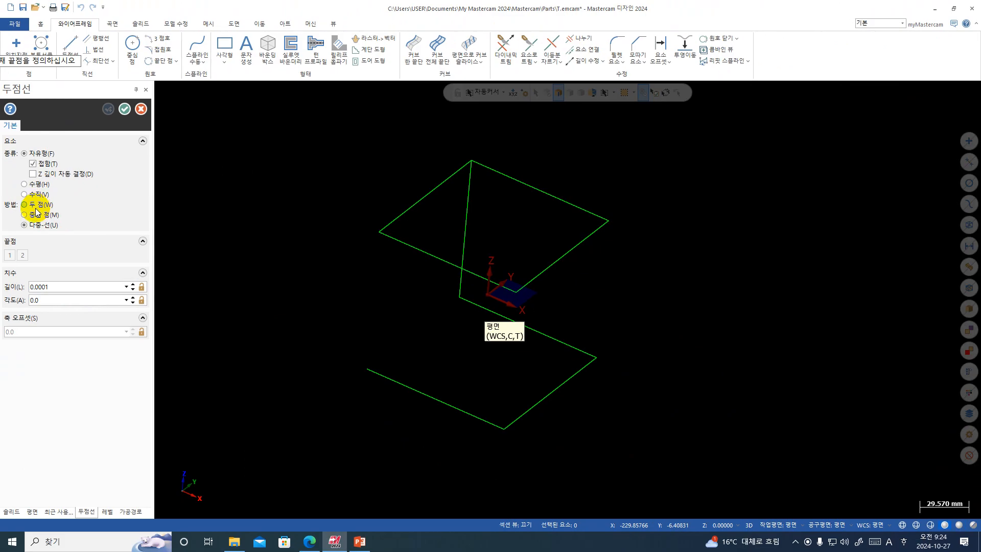
pyautogui.click(49, 277)
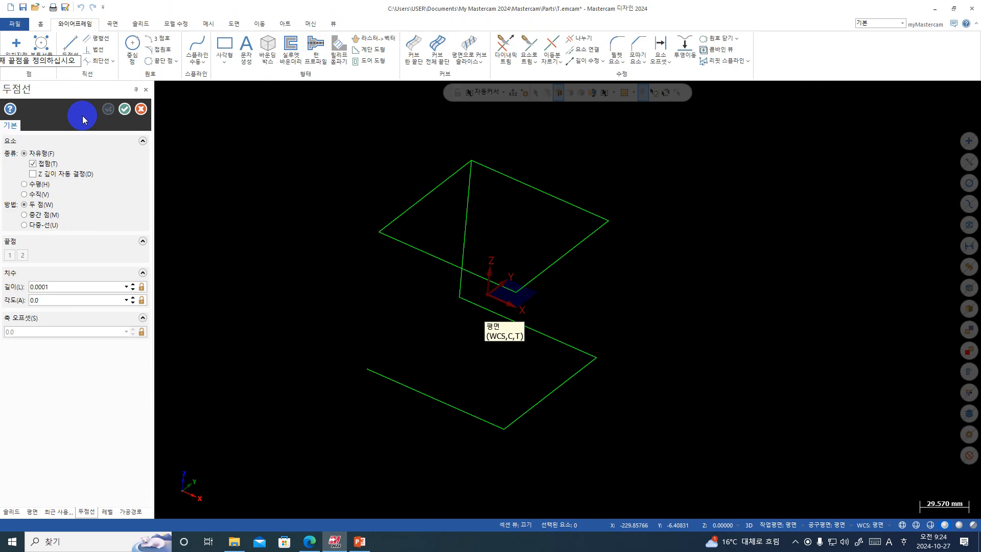
pyautogui.click(378, 233)
pyautogui.click(367, 369)
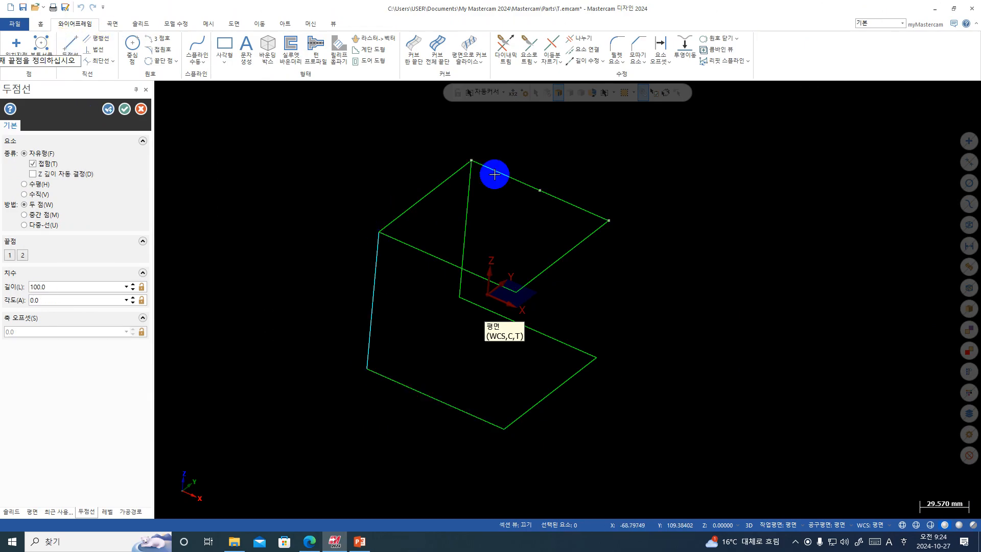
pyautogui.click(460, 297)
pyautogui.click(367, 368)
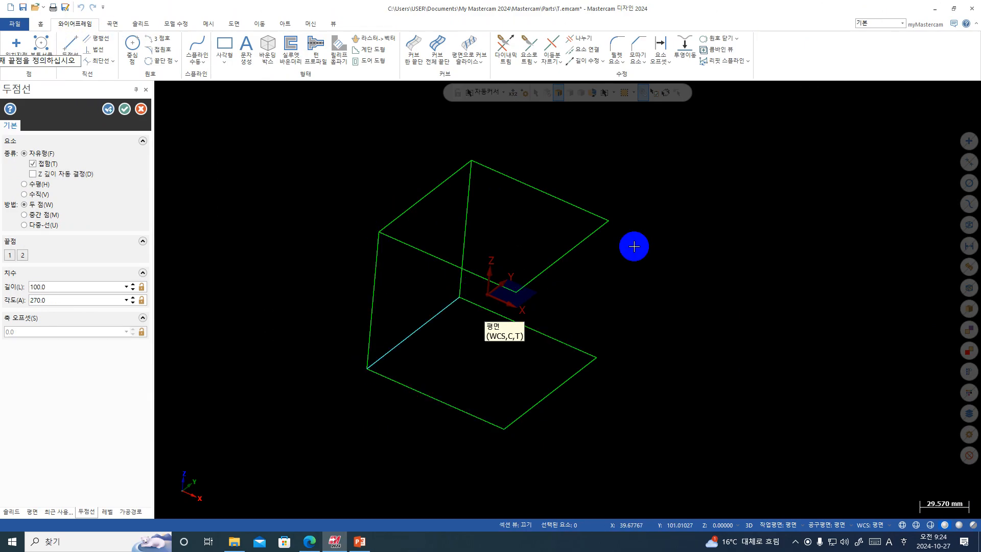
# - Complete the wireframe cube with the vertical edges at X50 Y50 and X50 Y-50, and end the line command
pyautogui.click(609, 221)
pyautogui.click(596, 357)
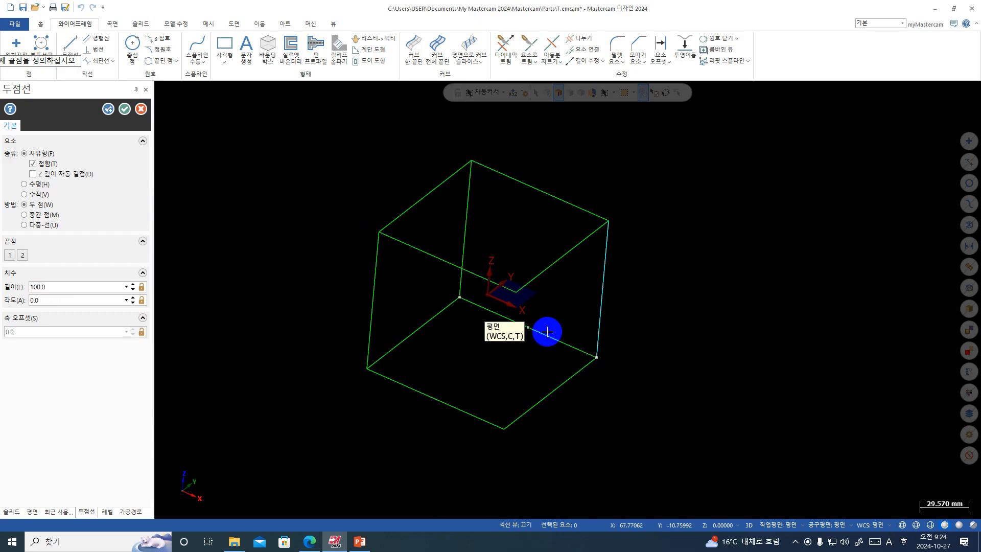
pyautogui.click(517, 293)
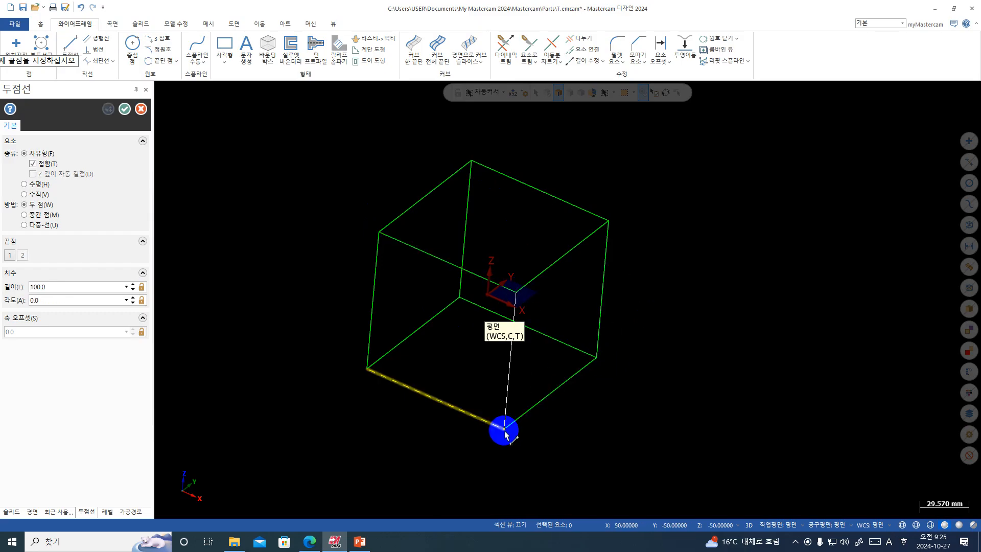
pyautogui.press('Escape')
pyautogui.moveTo(409, 326); pyautogui.dragTo(492, 325, button='middle')
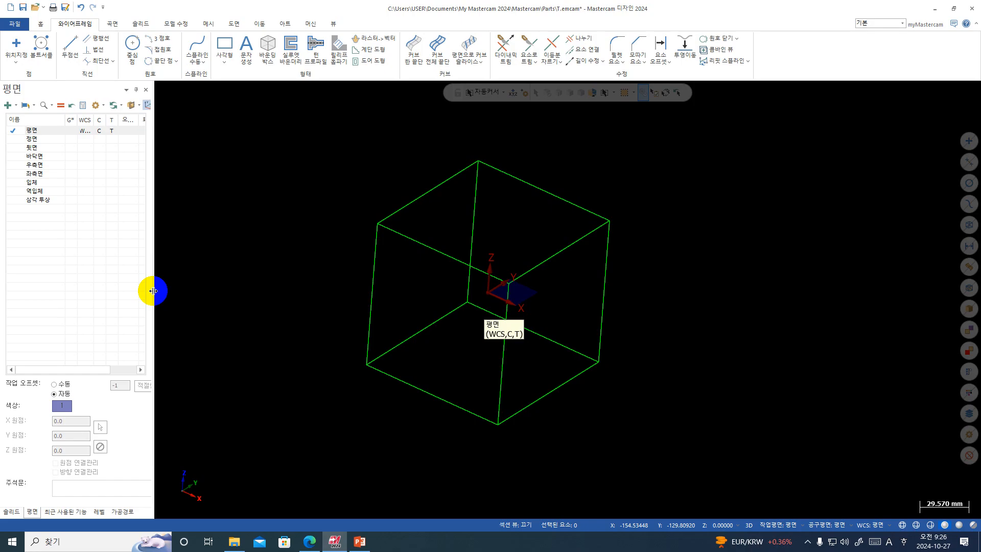
# - Create a new file without saving the changes to T.emcam, and start the rectangular shapes command (사각형태)
pyautogui.click(10, 7)
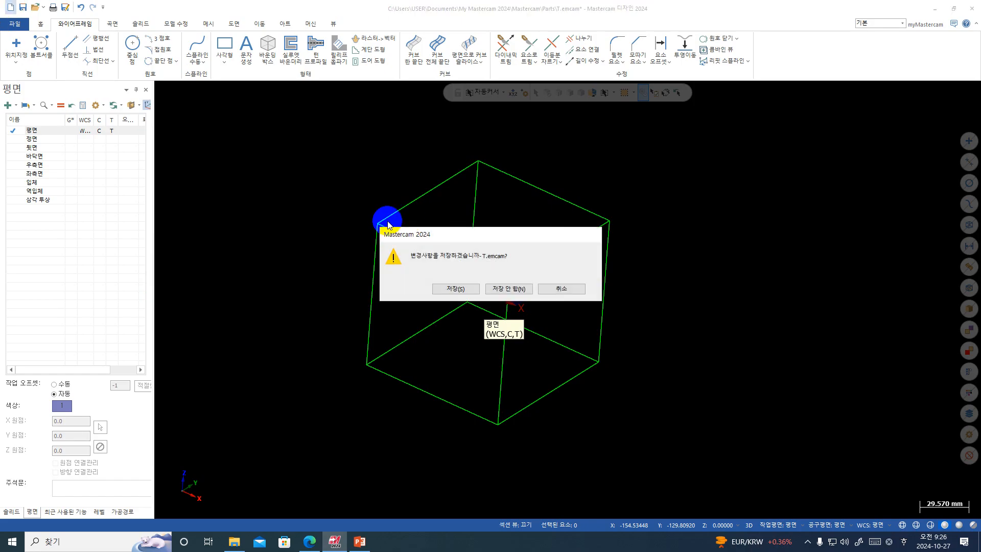
pyautogui.click(511, 292)
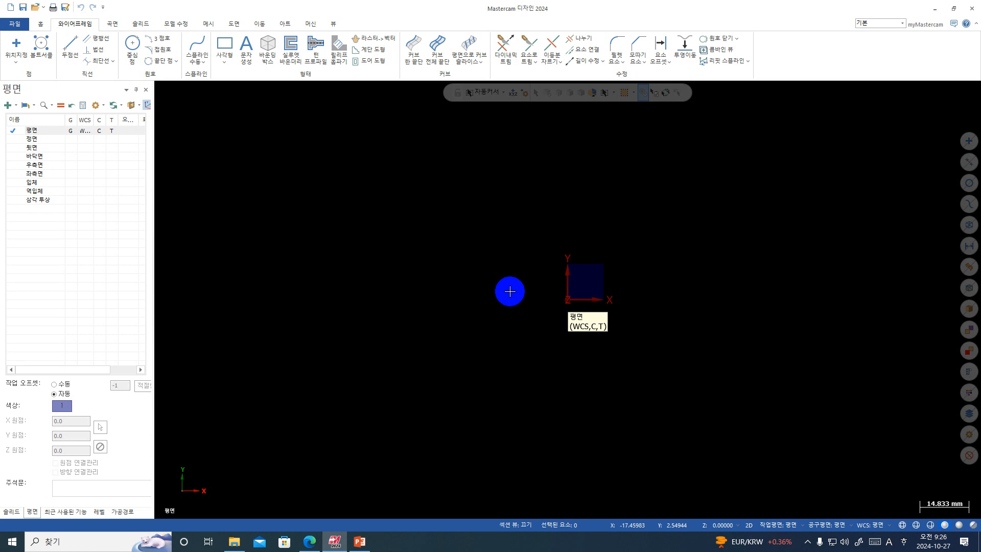
pyautogui.click(223, 47)
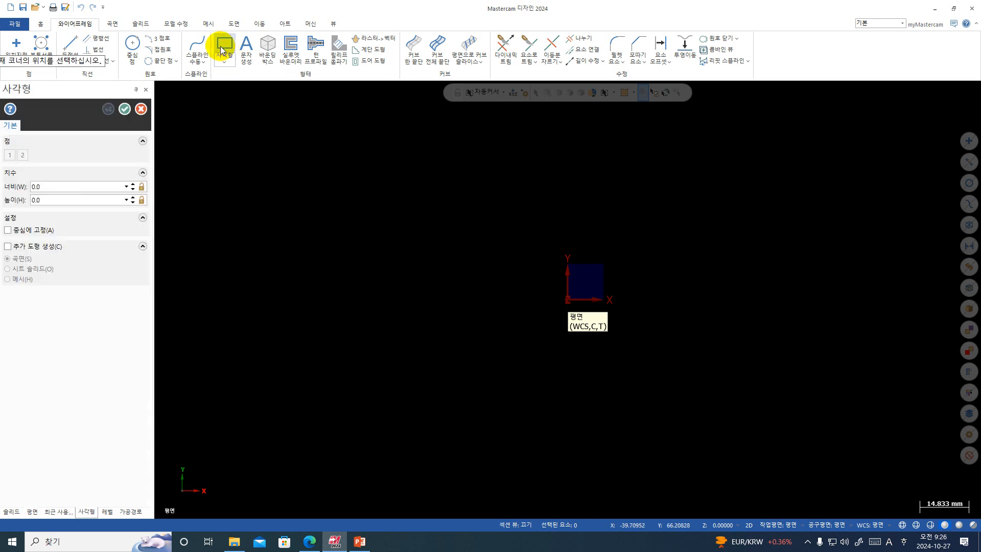
pyautogui.click(224, 61)
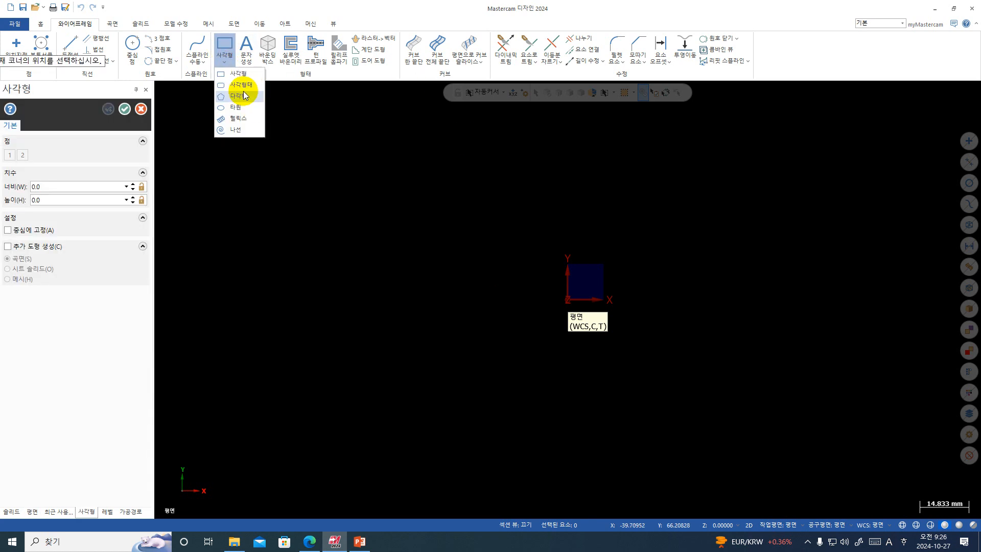
pyautogui.click(241, 87)
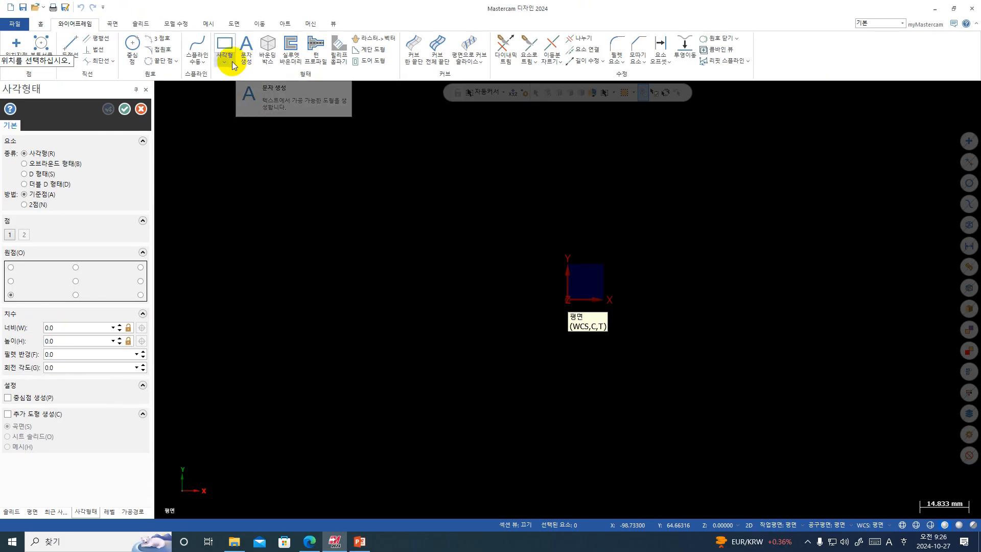
# - Draw a 100 x 100 mm rectangle anchored by its center at the origin with the rectangular shapes command (사각형태), and accept it
pyautogui.click(449, 124)
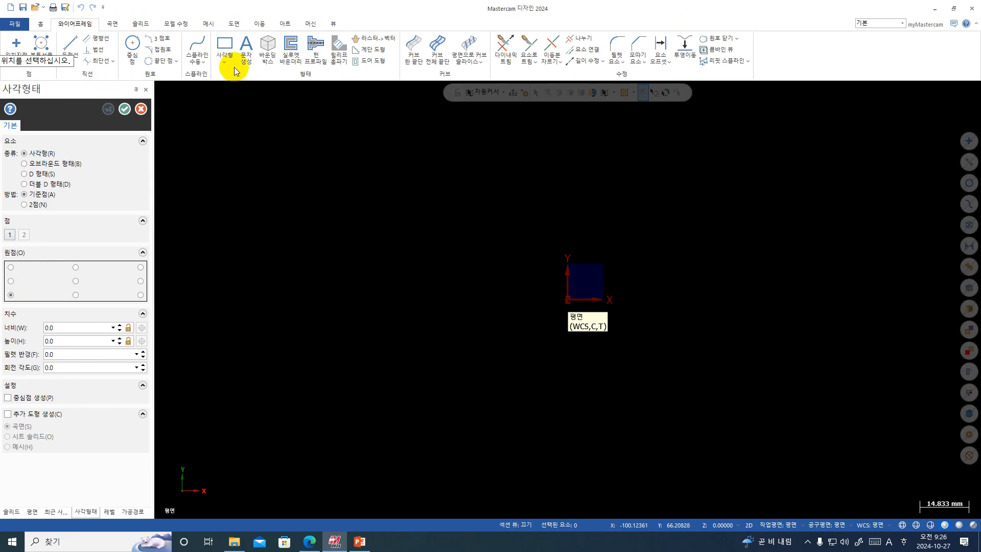
pyautogui.click(453, 123)
pyautogui.click(480, 169)
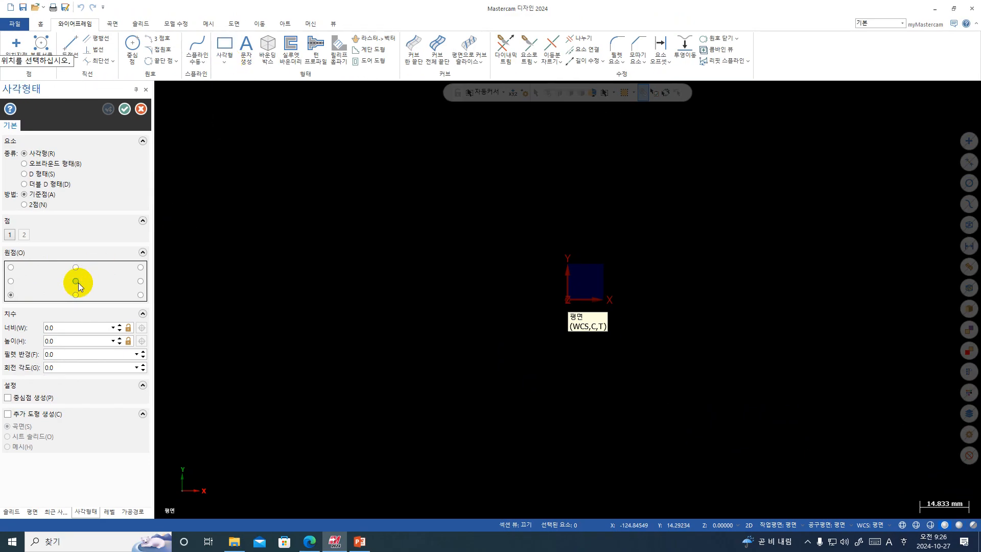
pyautogui.click(71, 328)
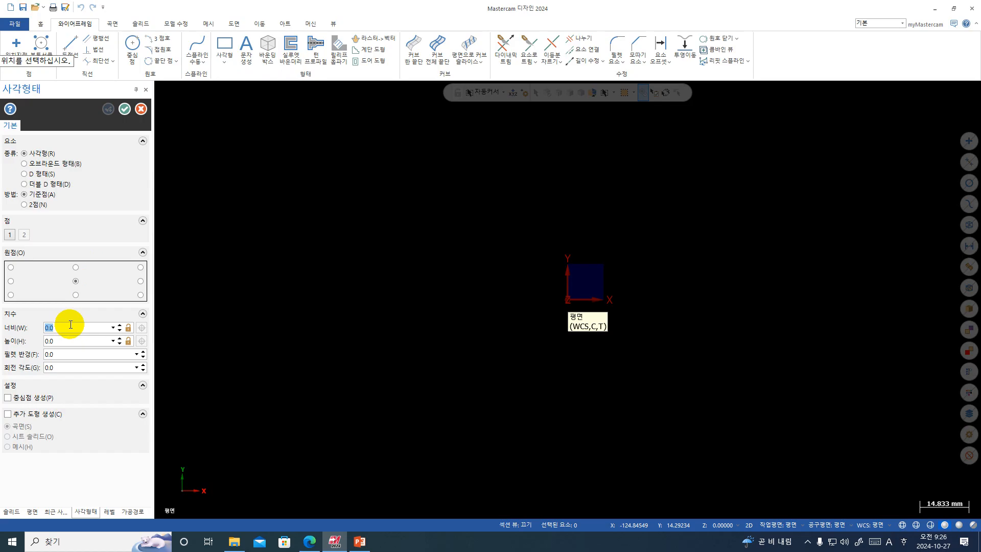
pyautogui.write('10')
pyautogui.click(58, 343)
pyautogui.write('100')
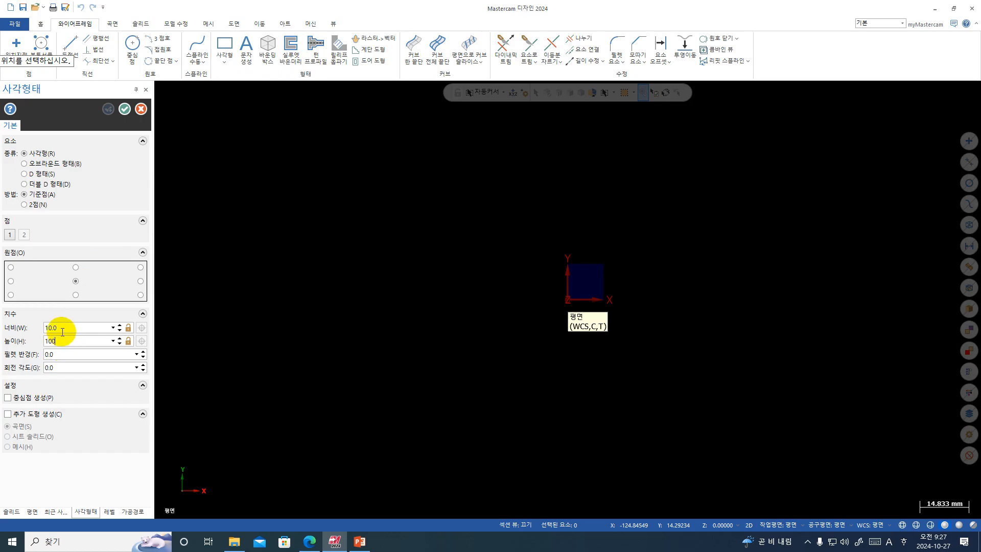
pyautogui.click(61, 332)
pyautogui.write('100')
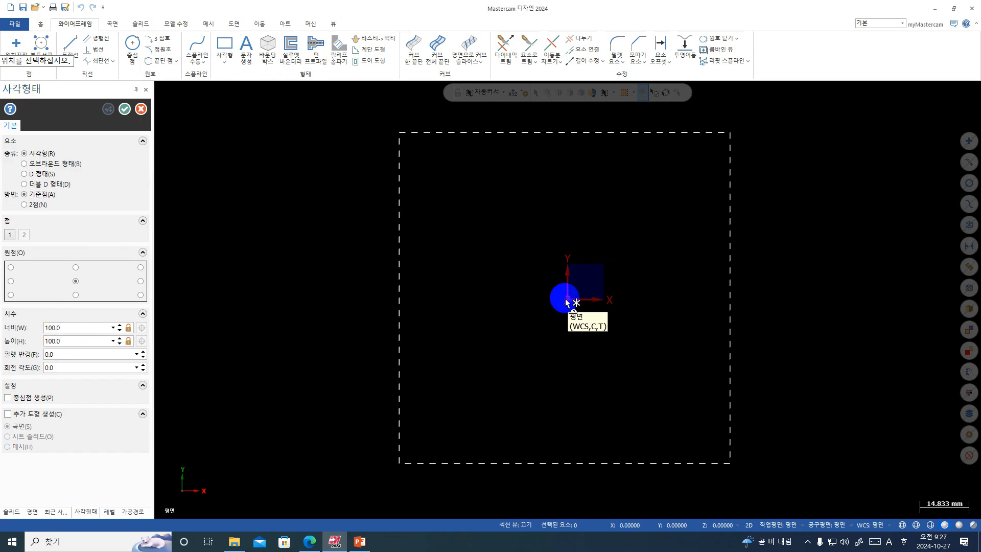
pyautogui.click(568, 300)
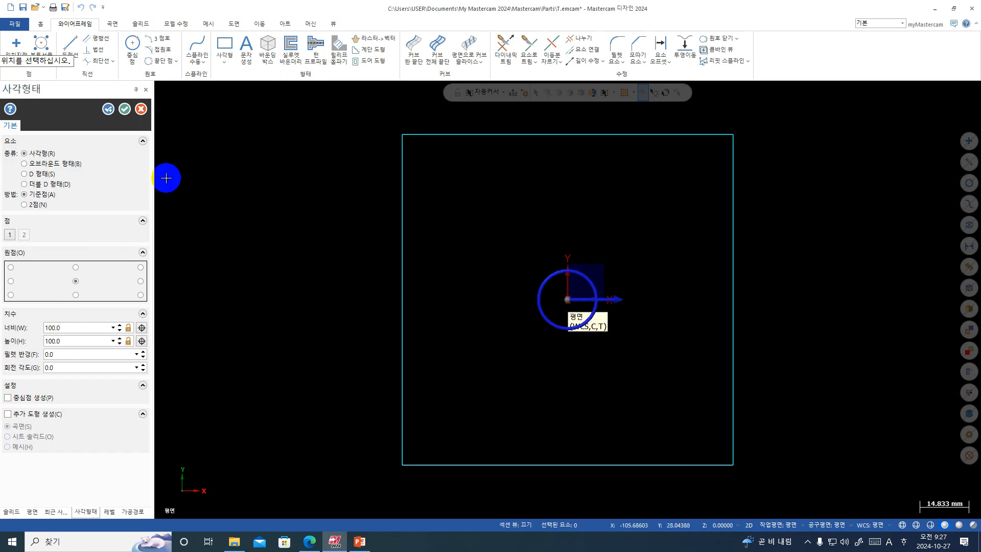
pyautogui.click(121, 112)
# - Examine the square in tilted 3D and top views, with the coordinate axis lines displayed
pyautogui.moveTo(394, 254); pyautogui.dragTo(543, 197, button='middle')
pyautogui.rightClick(543, 196)
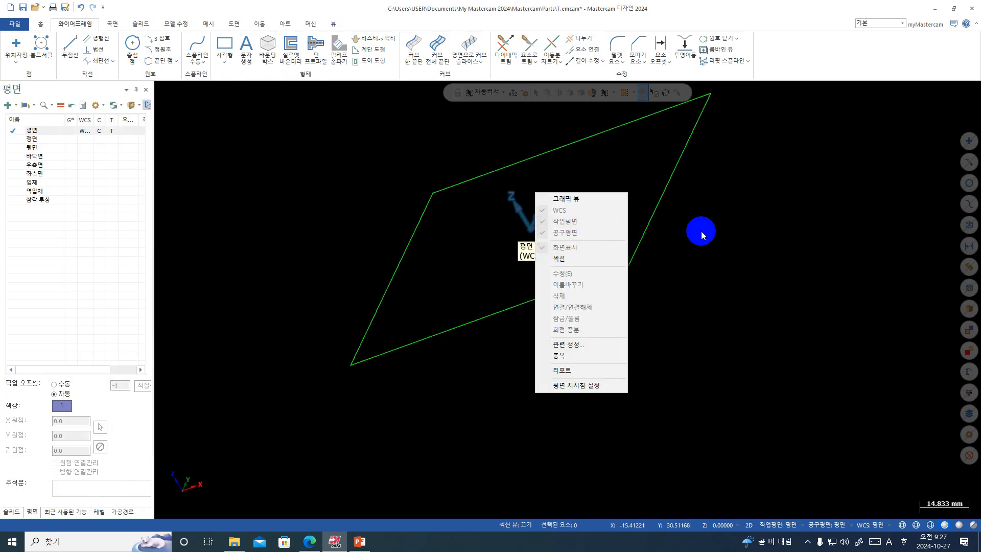
pyautogui.click(701, 232)
pyautogui.hotkey('alt', '1')
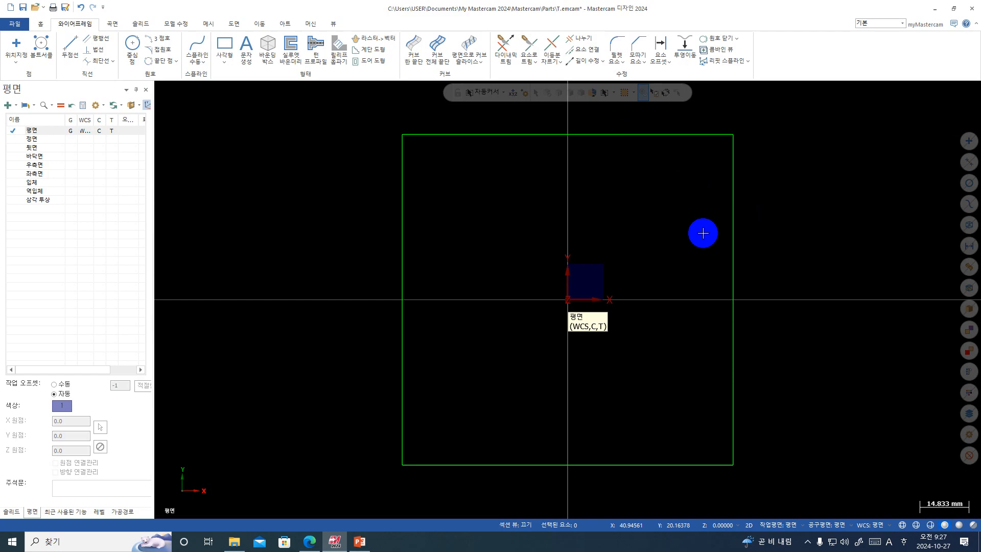
pyautogui.scroll(-1, 496, 213)
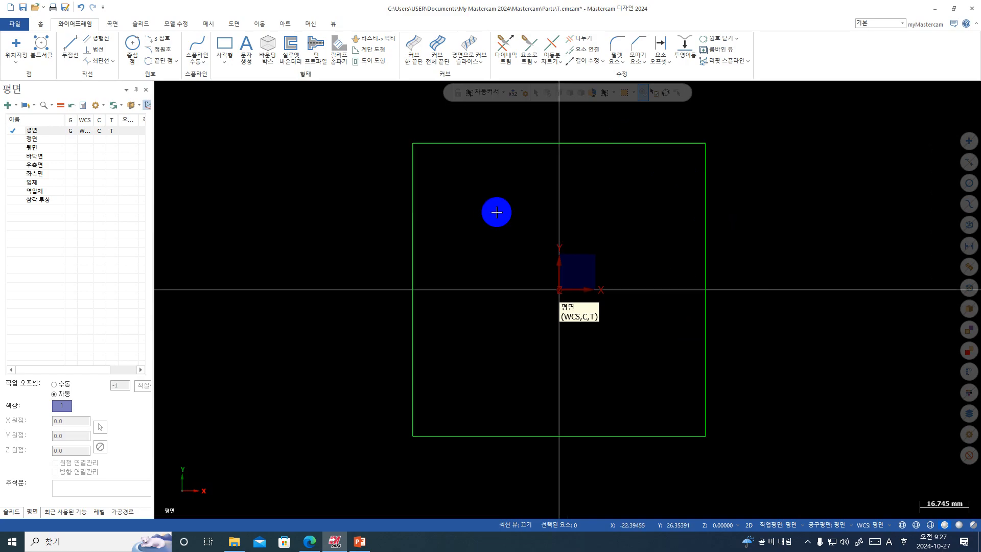
pyautogui.scroll(-1, 496, 212)
pyautogui.moveTo(813, 414); pyautogui.dragTo(722, 335, button='middle')
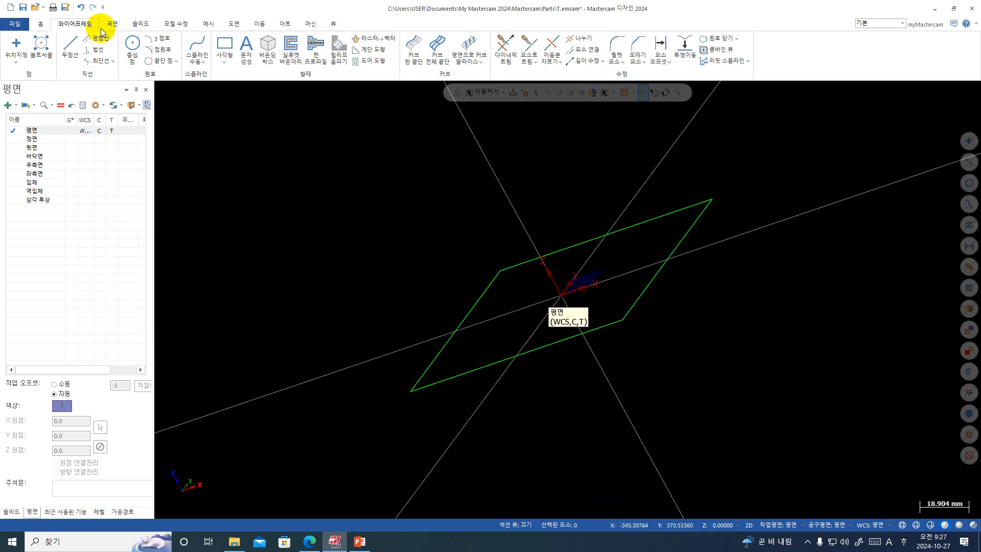
pyautogui.click(140, 24)
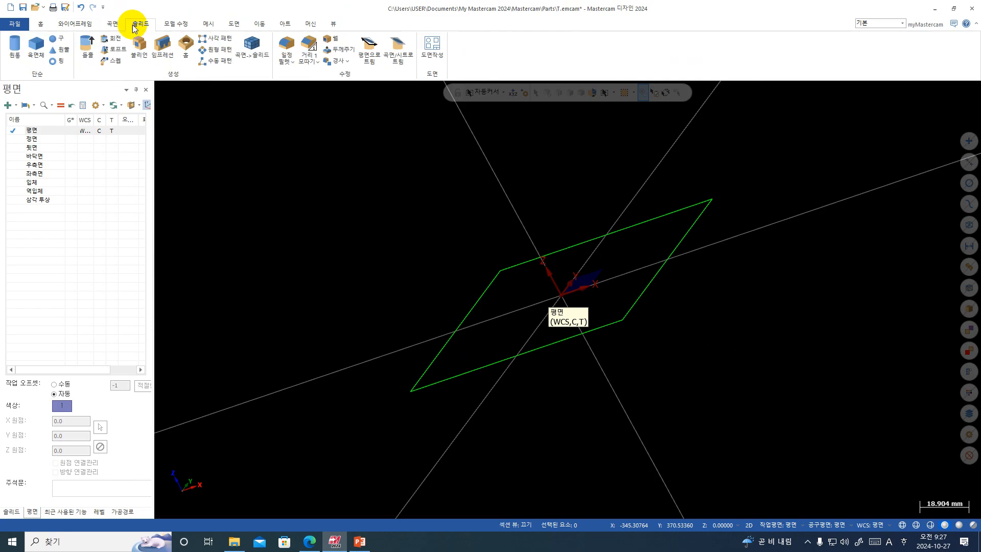
pyautogui.click(87, 53)
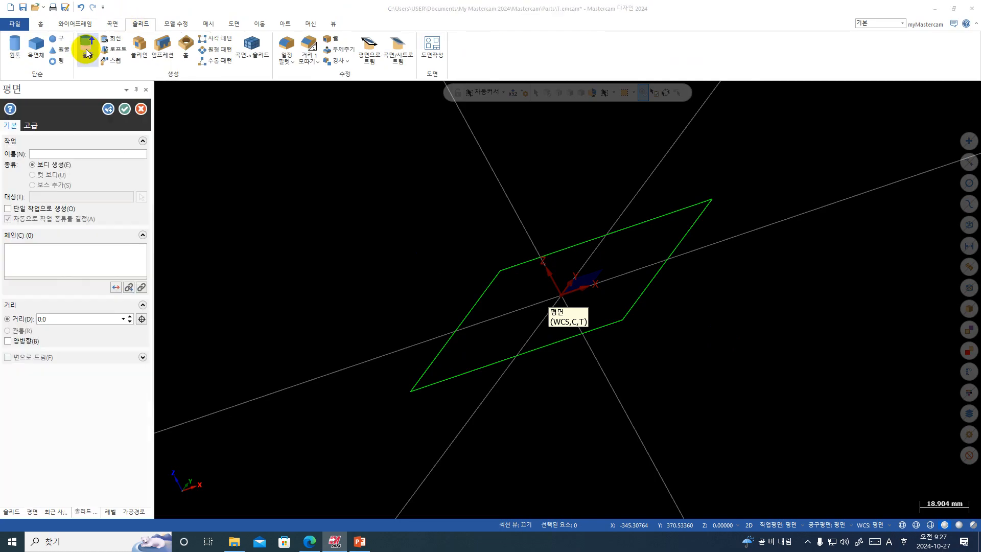
pyautogui.click(313, 57)
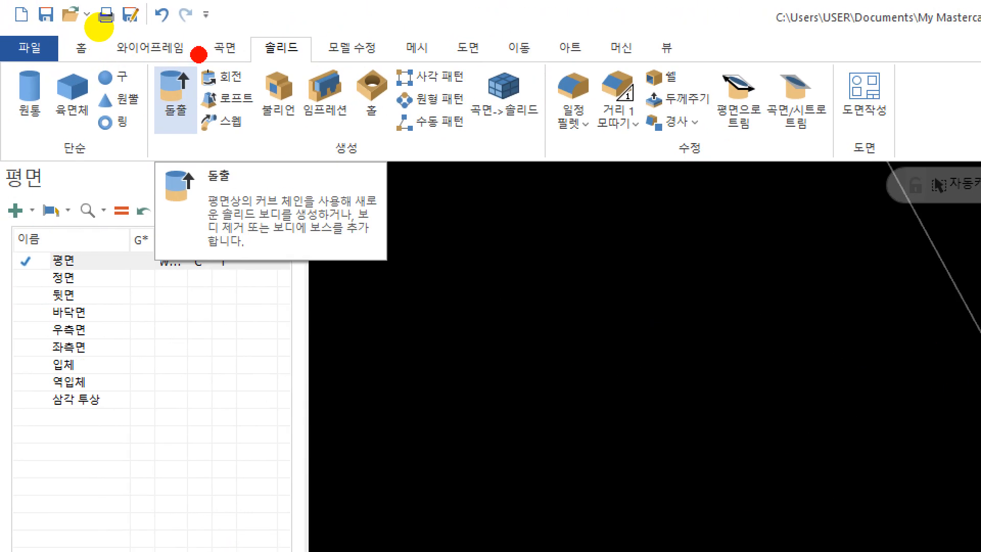
pyautogui.moveTo(199, 54)
pyautogui.mouseDown()
pyautogui.moveTo(132, 86)
pyautogui.moveTo(125, 46)
pyautogui.mouseUp()
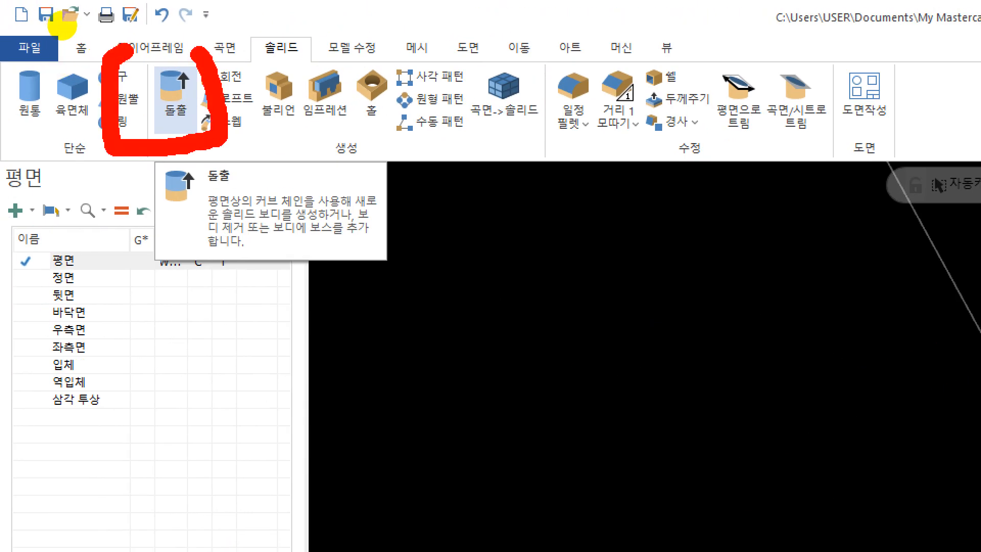
pyautogui.press('Escape')
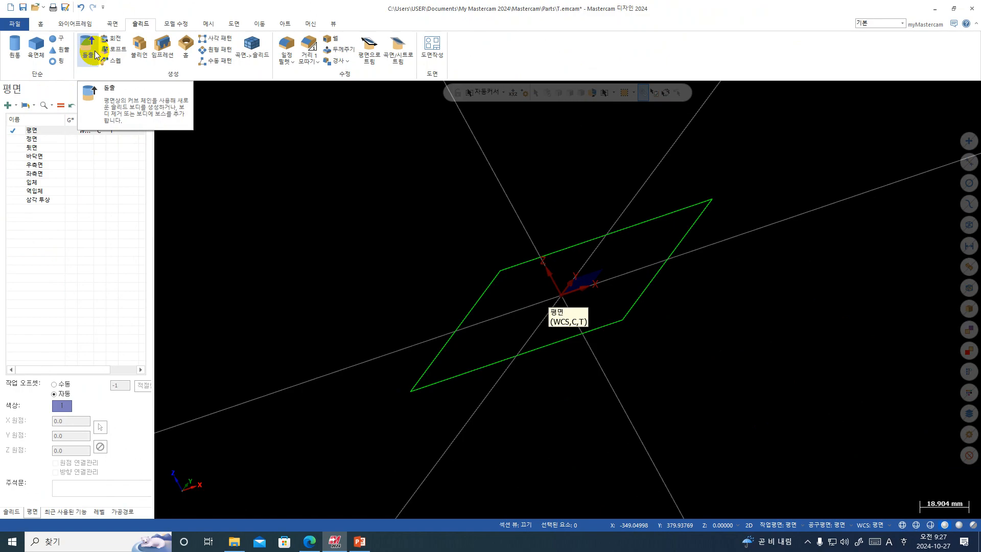
# - Extrude the square's chain (돌출) as a new solid body with a distance of 100 mm
pyautogui.click(89, 51)
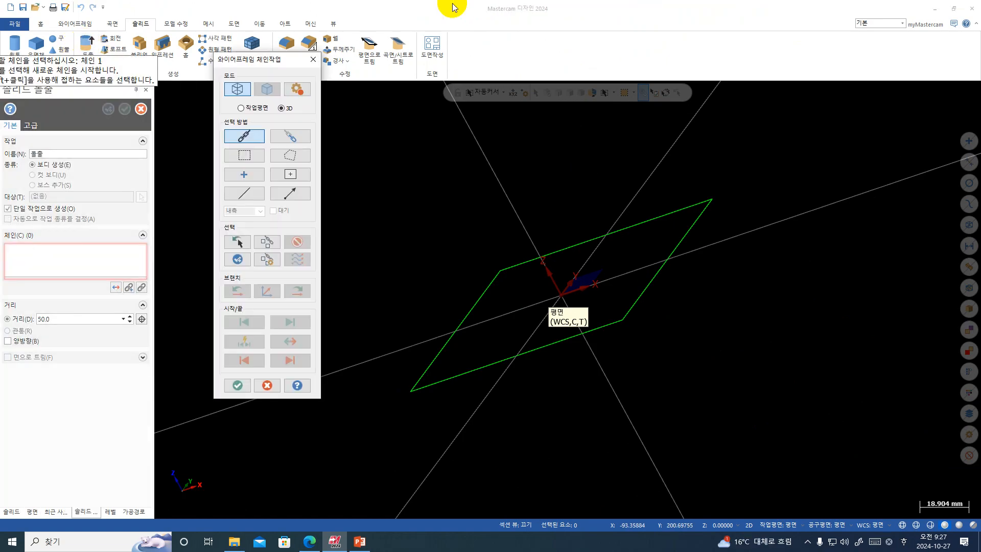
pyautogui.click(688, 232)
pyautogui.press('Return')
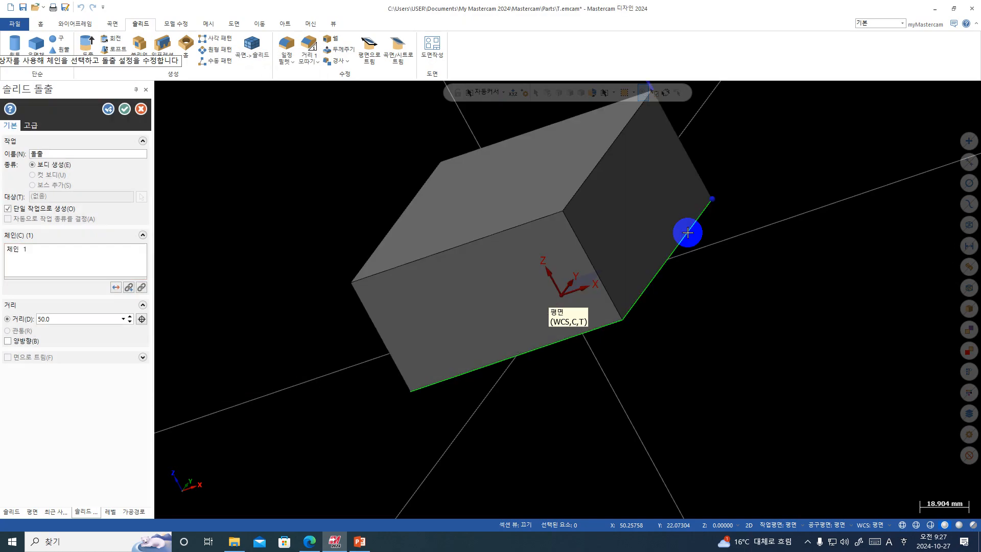
pyautogui.click(78, 277)
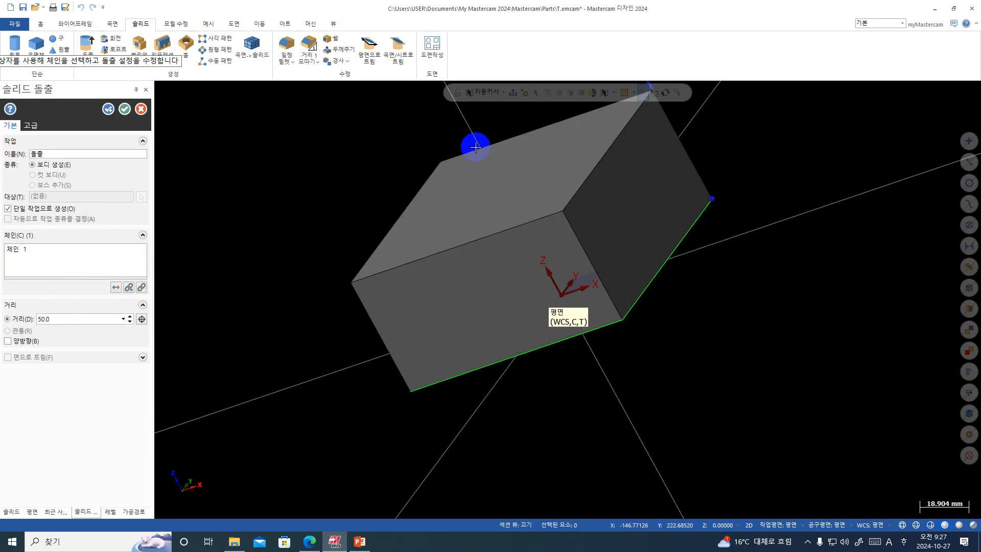
pyautogui.doubleClick(44, 319)
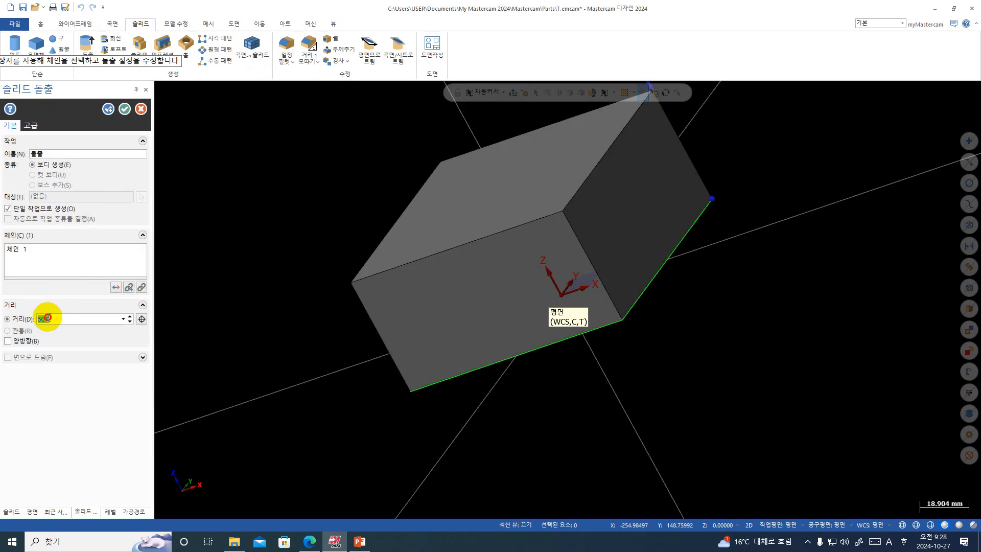
pyautogui.write('100')
pyautogui.press('Return')
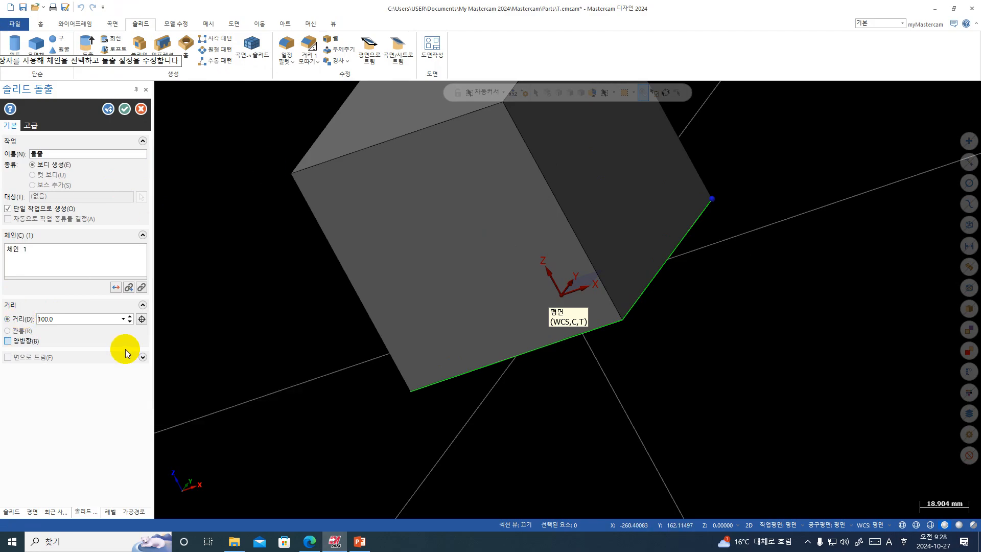
pyautogui.click(123, 108)
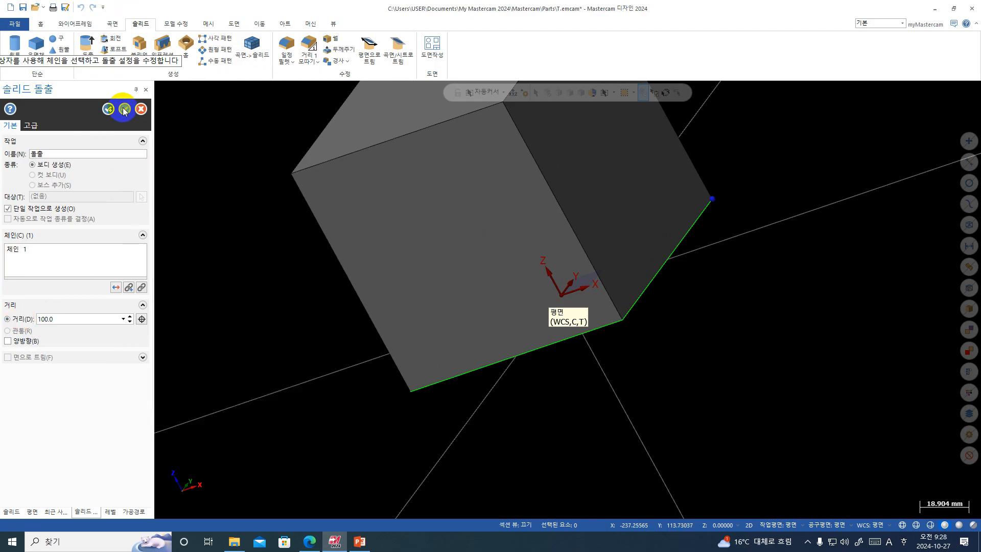
pyautogui.moveTo(383, 344); pyautogui.dragTo(351, 350, button='middle')
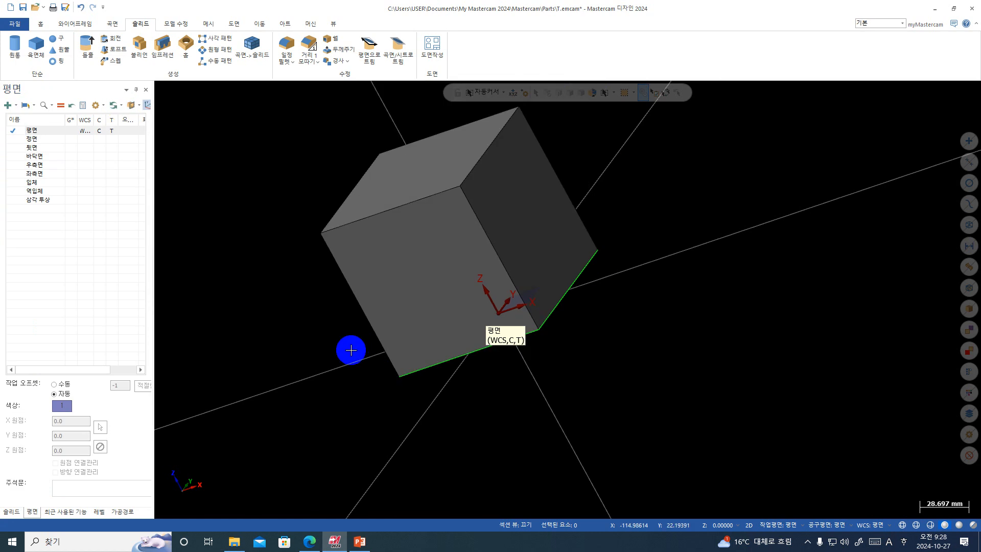
pyautogui.scroll(-2, 351, 350)
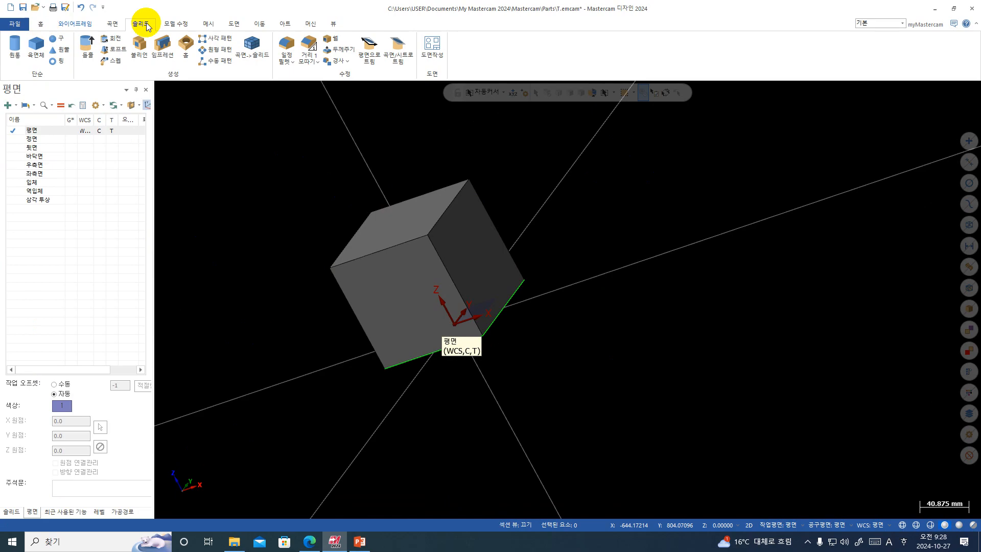
pyautogui.click(307, 51)
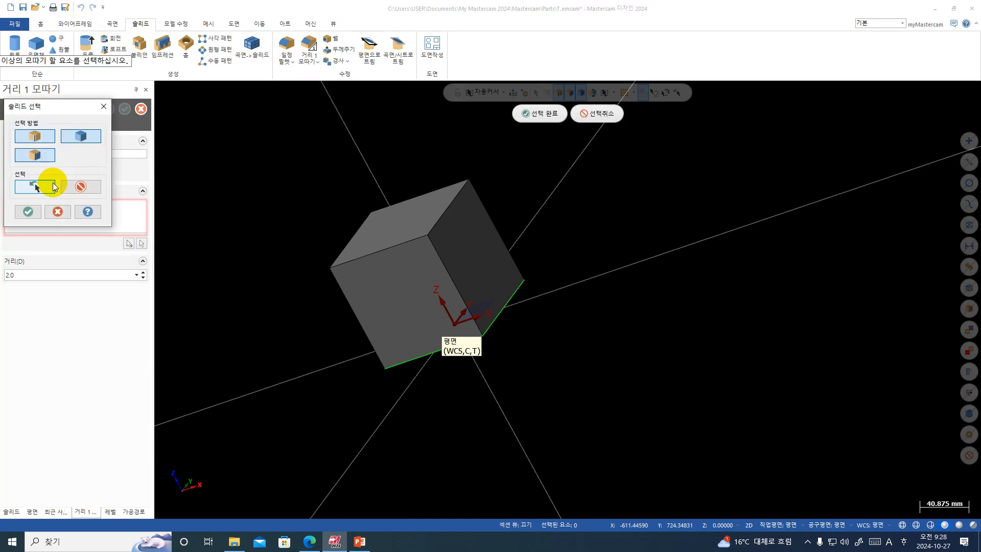
pyautogui.click(103, 106)
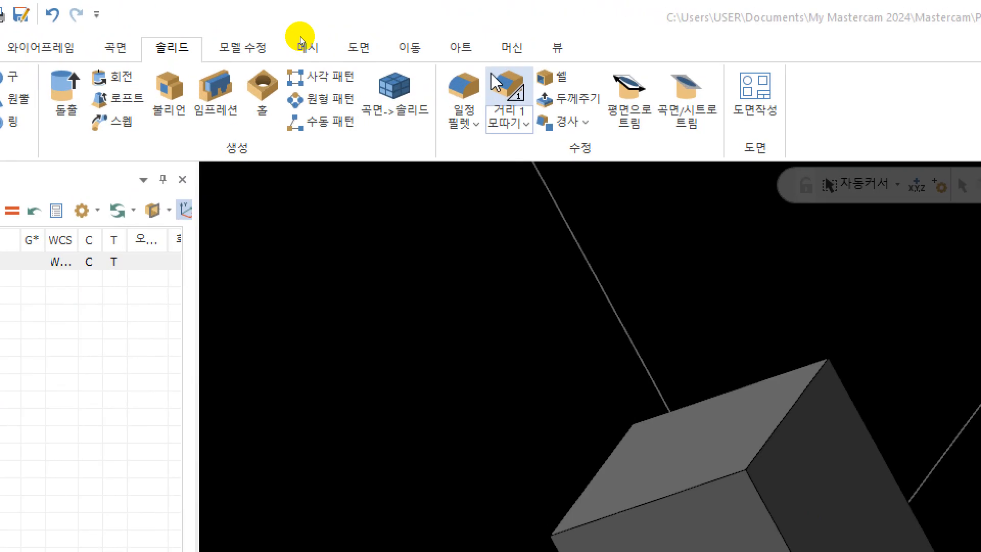
pyautogui.click(306, 46)
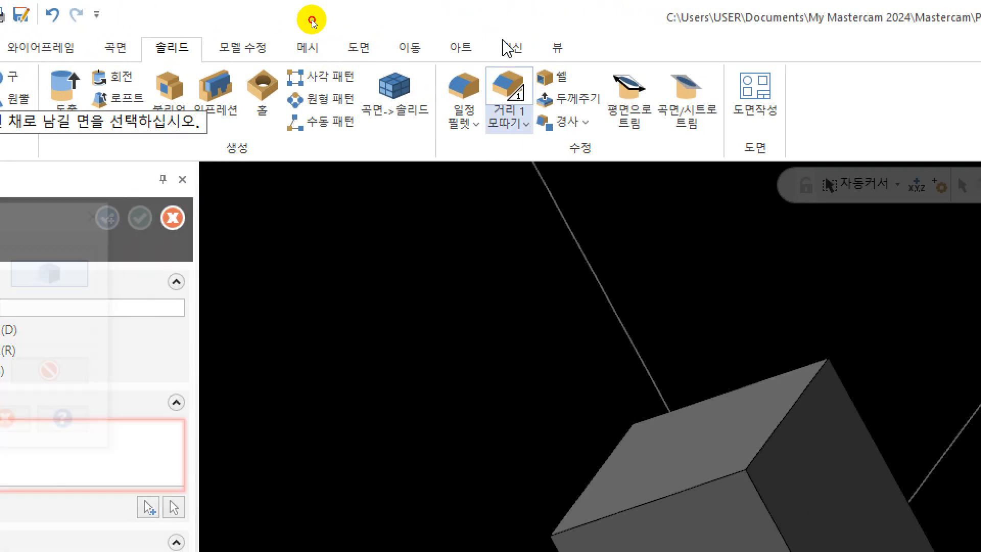
pyautogui.click(509, 120)
pyautogui.click(507, 89)
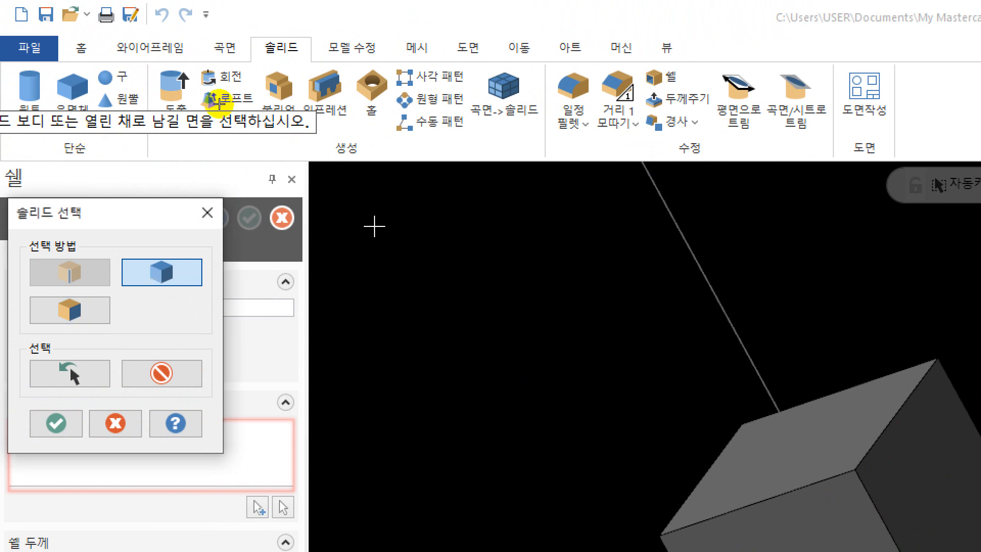
pyautogui.press('Escape')
# - Apply a one-distance chamfer (거리 1 모따기) of 30 mm to the cube's upper edge on the +X side, with only edge selection enabled
pyautogui.click(624, 83)
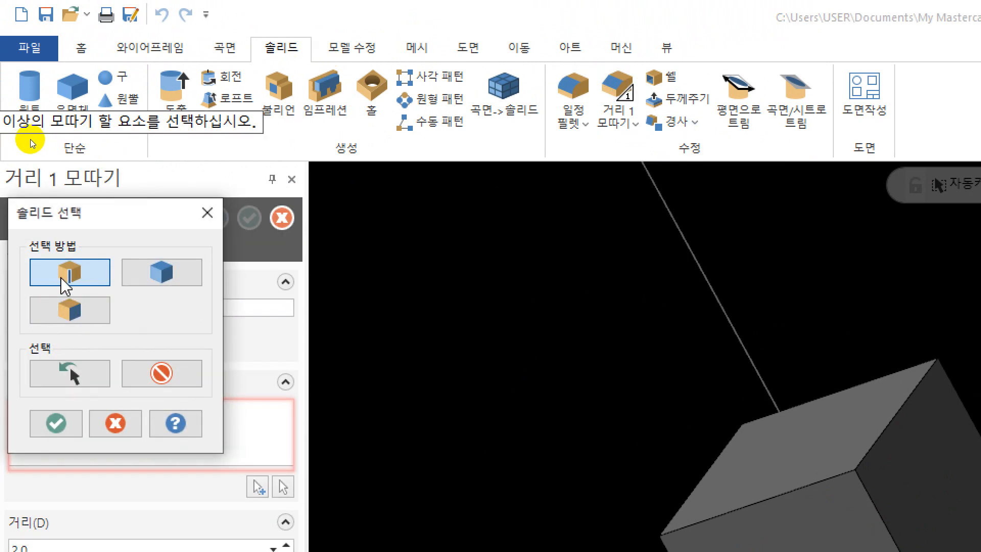
pyautogui.scroll(-6, 429, 302)
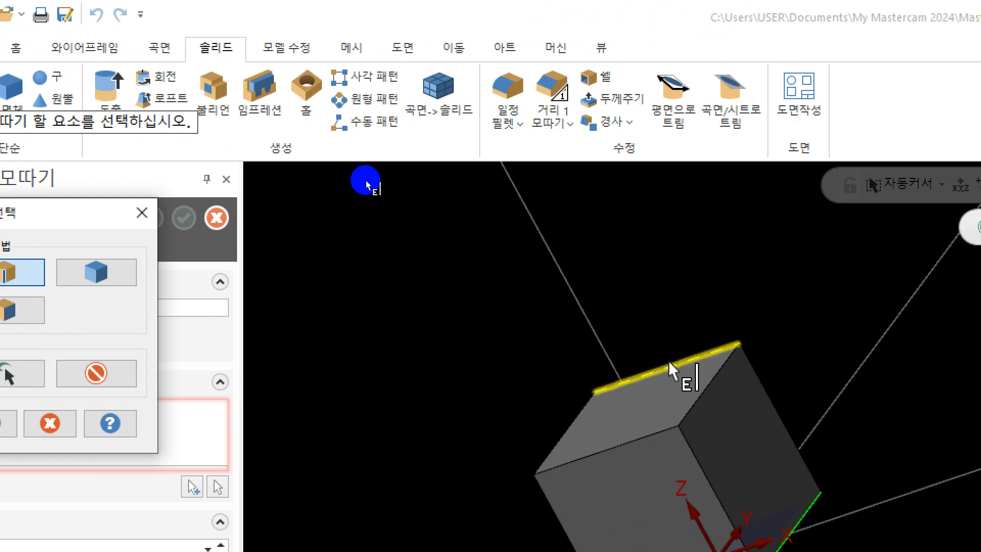
pyautogui.click(715, 397)
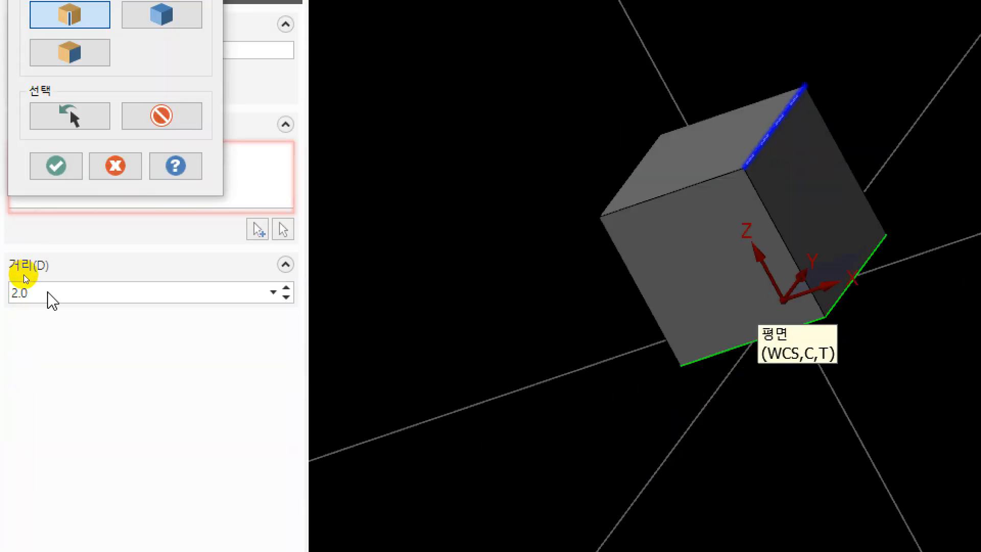
pyautogui.click(56, 165)
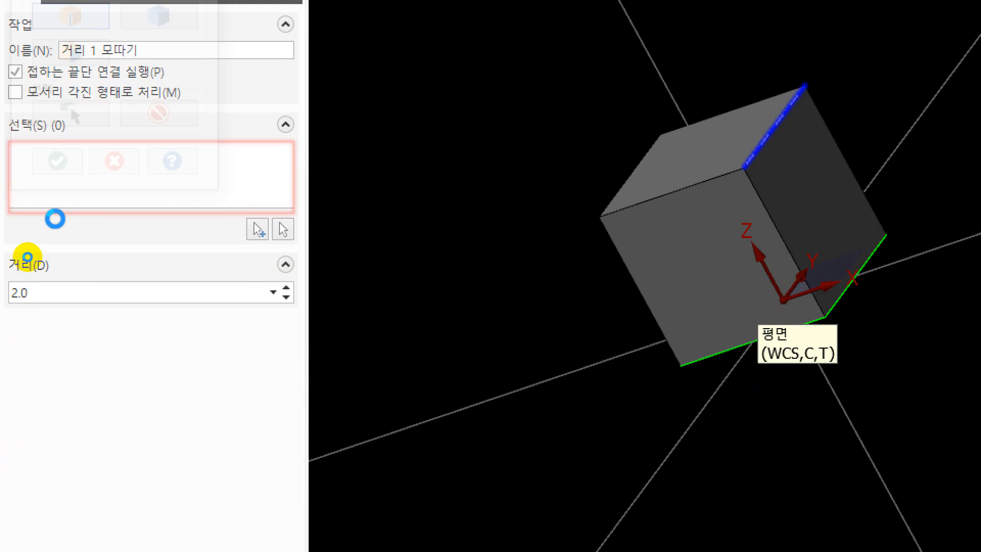
pyautogui.doubleClick(44, 298)
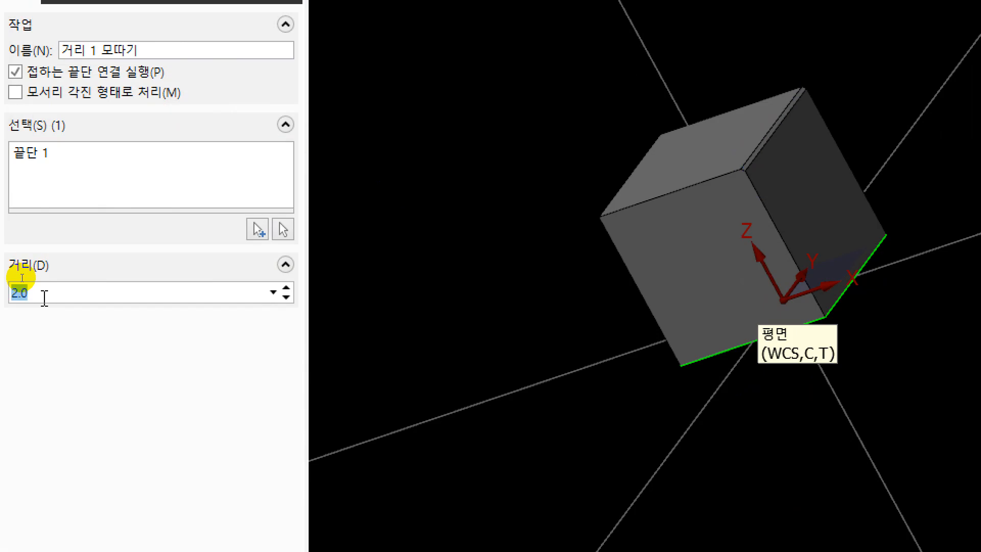
pyautogui.write('30')
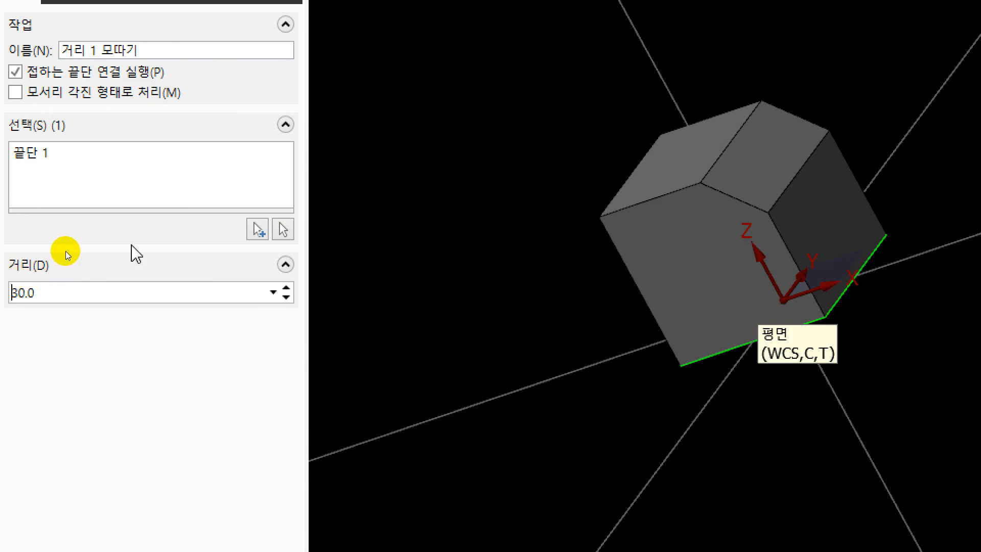
# - Try a chamfer distance of 300 mm, set it back to 30 mm, and accept the chamfer
pyautogui.scroll(2, 65, 251)
pyautogui.moveTo(41, 286); pyautogui.dragTo(6, 299)
pyautogui.write('300')
pyautogui.press('Return')
pyautogui.press('BackSpace')
pyautogui.write('30')
pyautogui.press('Return')
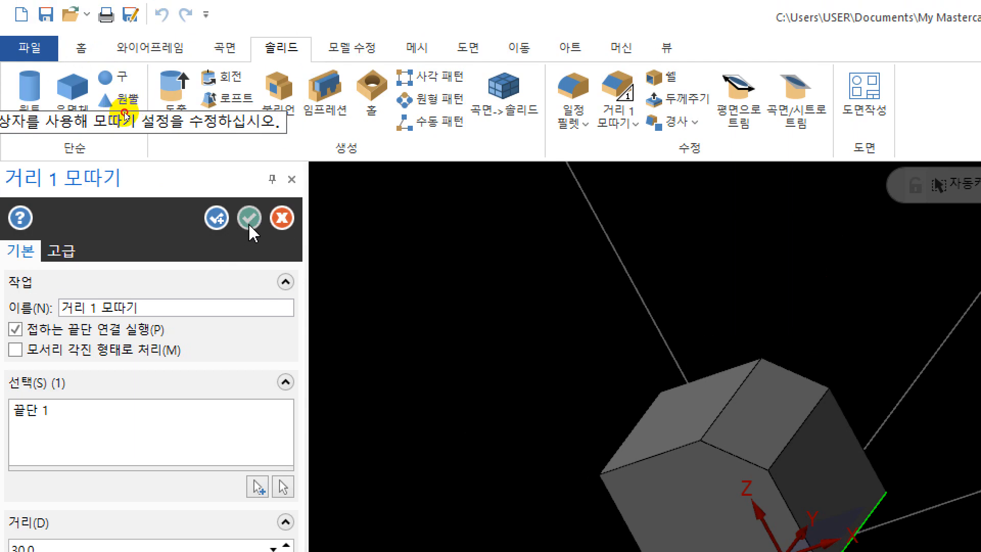
pyautogui.click(250, 218)
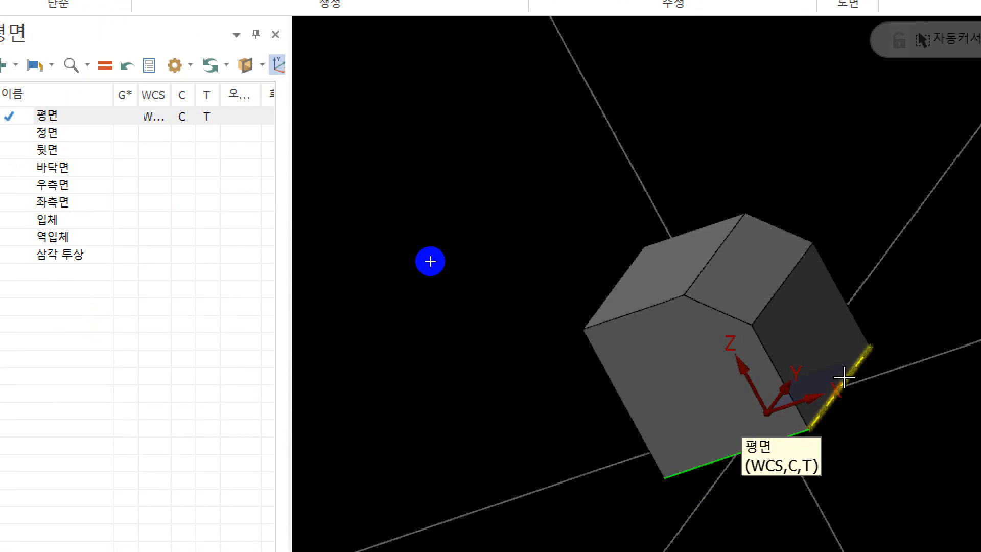
# - Open the choice of methods for creating a new plane
pyautogui.click(832, 379)
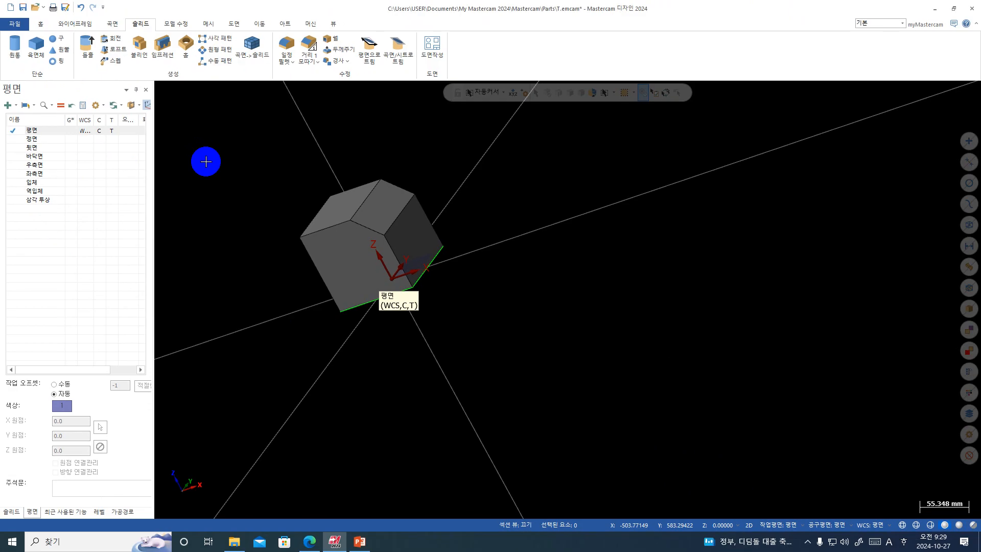
pyautogui.scroll(-2, 491, 317)
pyautogui.scroll(3, 367, 285)
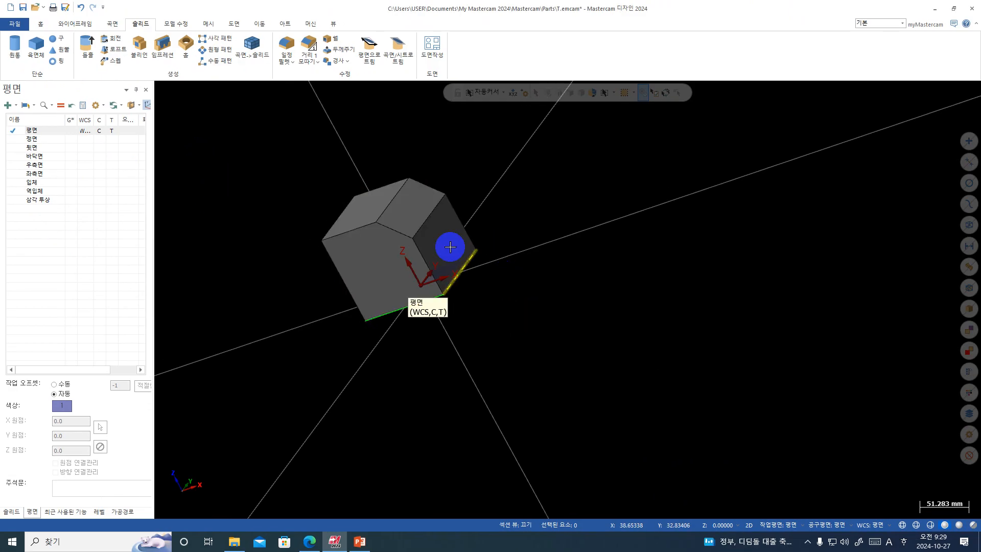
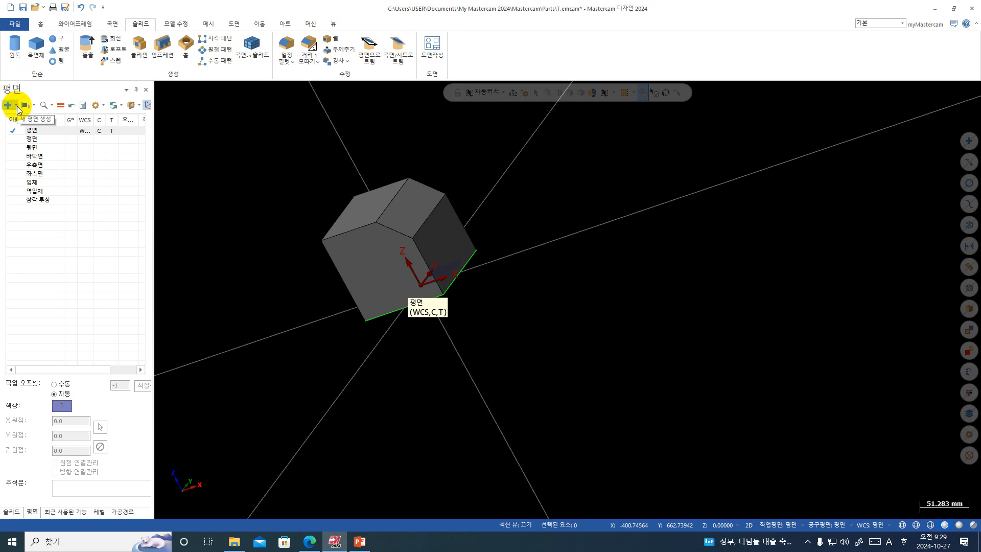
pyautogui.click(18, 108)
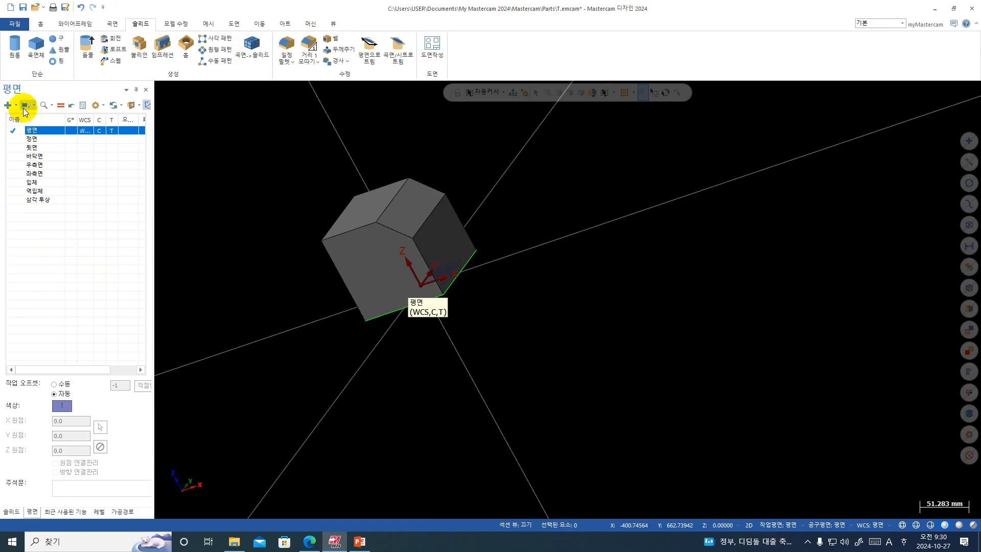
pyautogui.click(33, 212)
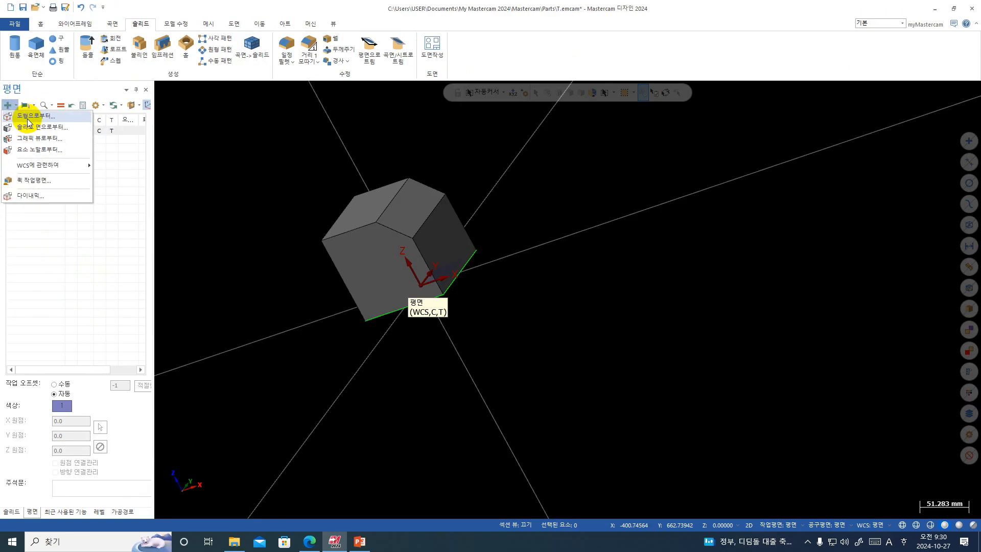
pyautogui.click(28, 117)
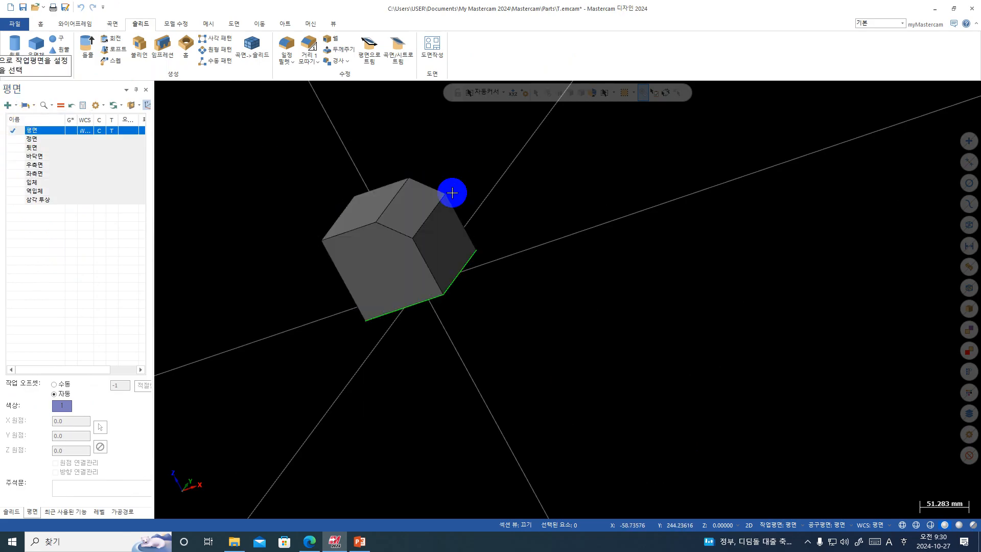
pyautogui.moveTo(12, 59); pyautogui.dragTo(143, 85)
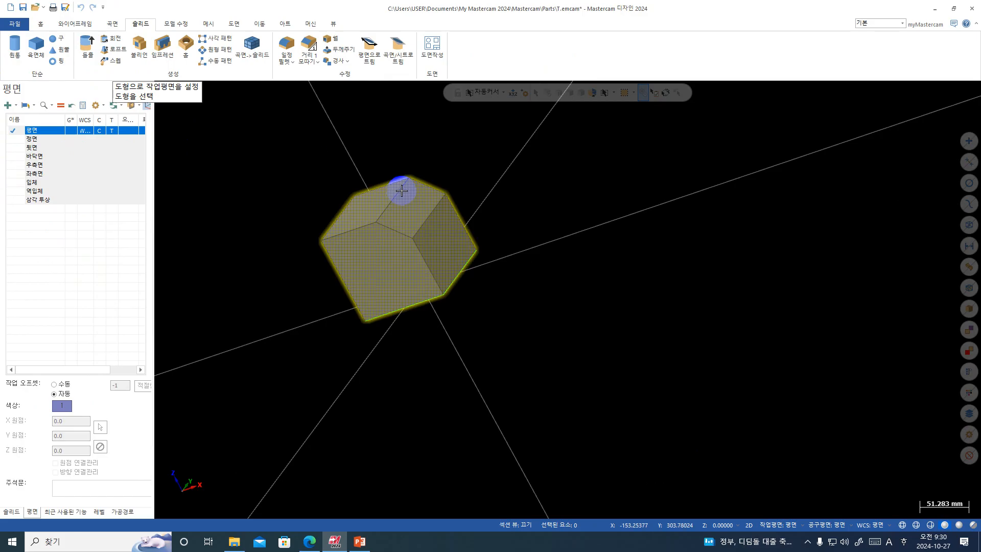
pyautogui.click(422, 206)
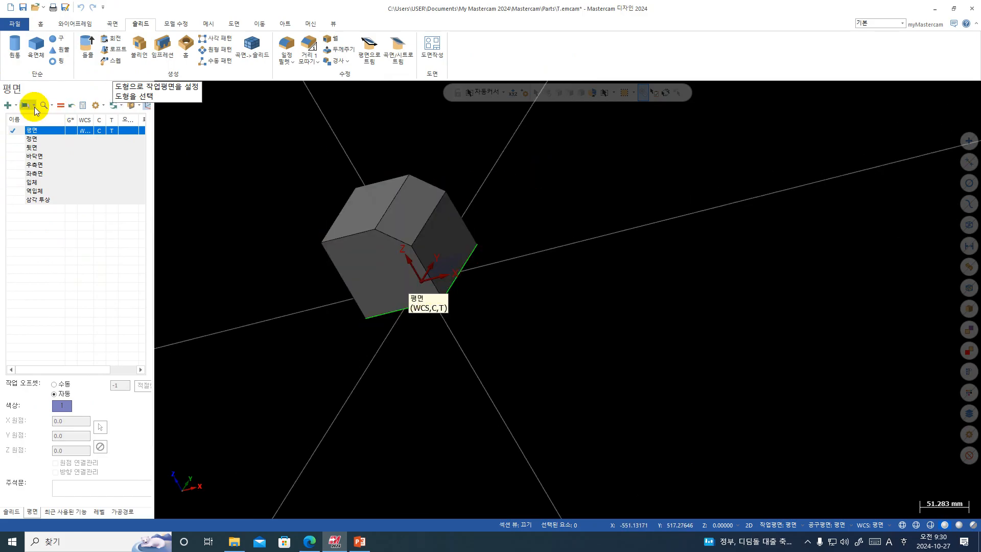
pyautogui.click(9, 106)
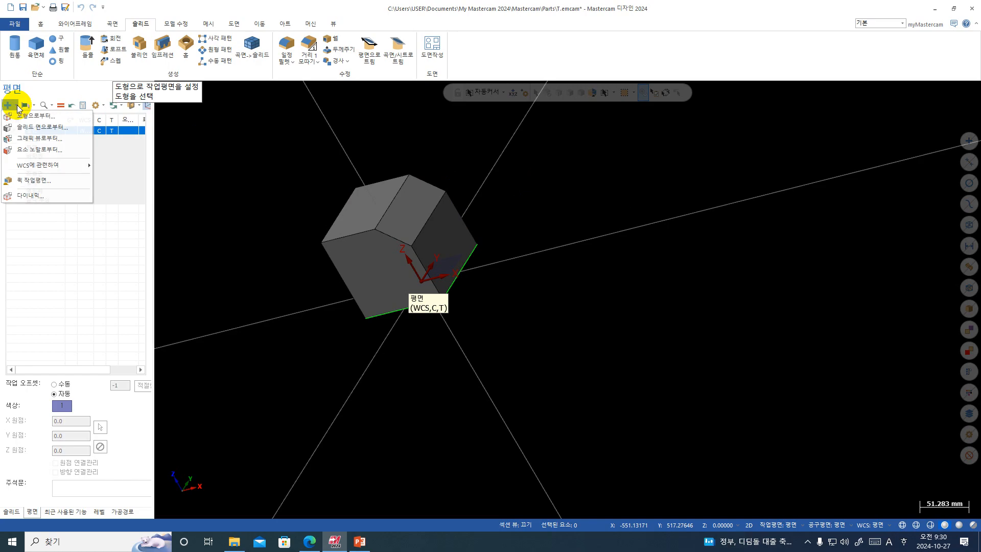
pyautogui.click(30, 131)
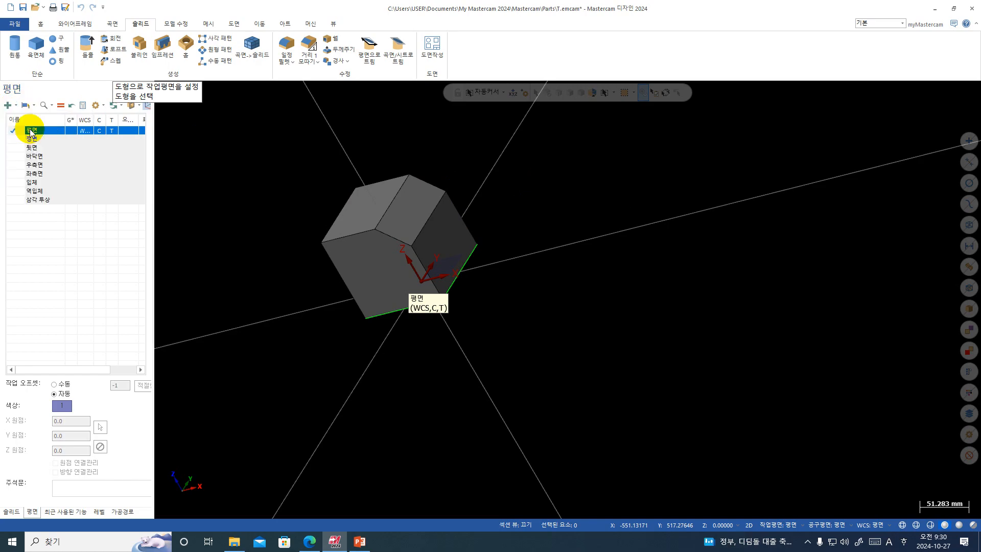
pyautogui.press('Escape')
# - Try to create a new plane from the solid's sloped chamfer face
pyautogui.click(18, 105)
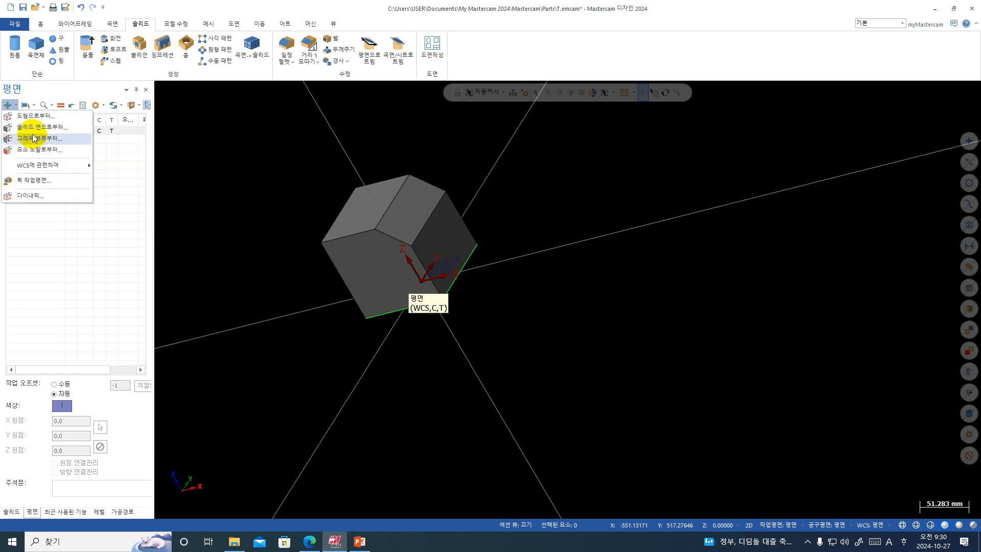
pyautogui.click(32, 131)
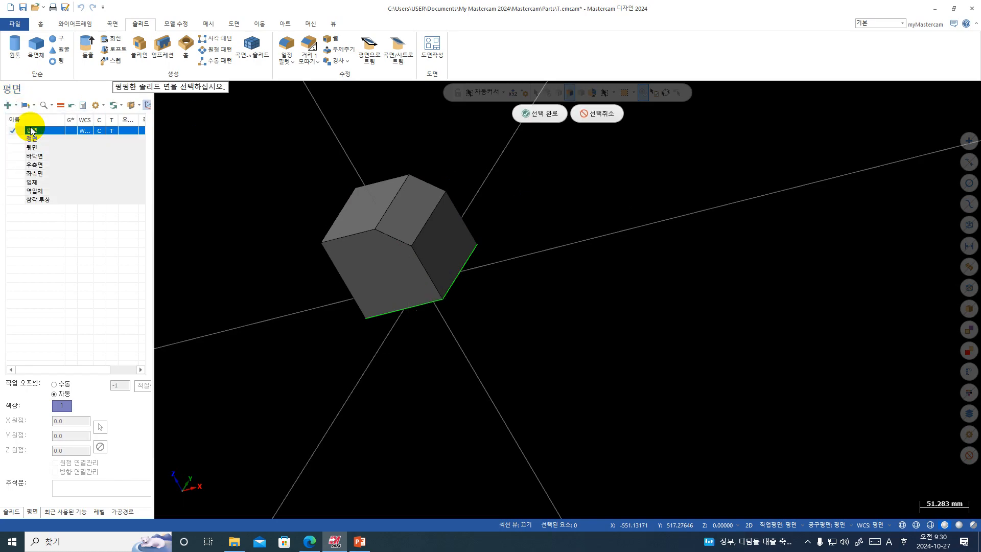
pyautogui.click(16, 106)
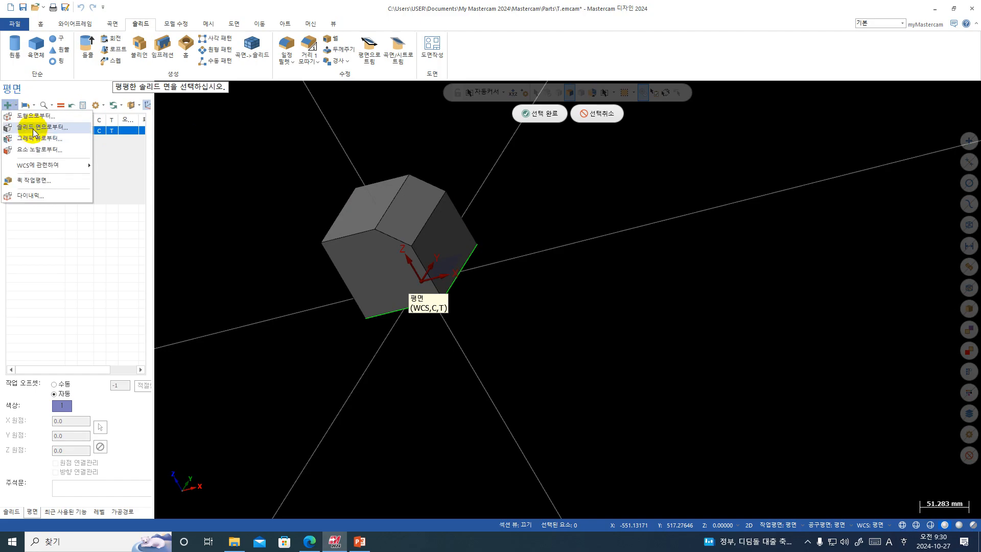
pyautogui.click(34, 132)
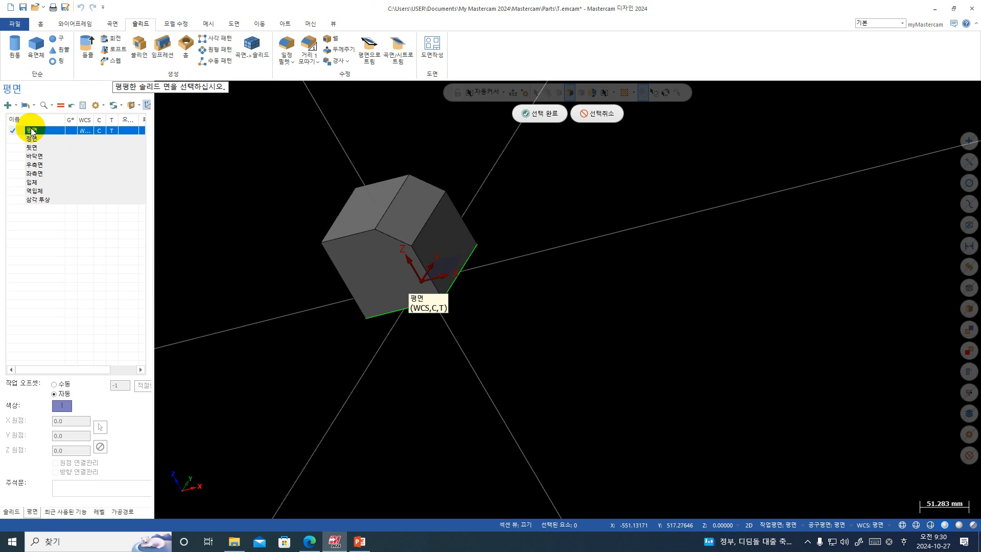
pyautogui.click(571, 94)
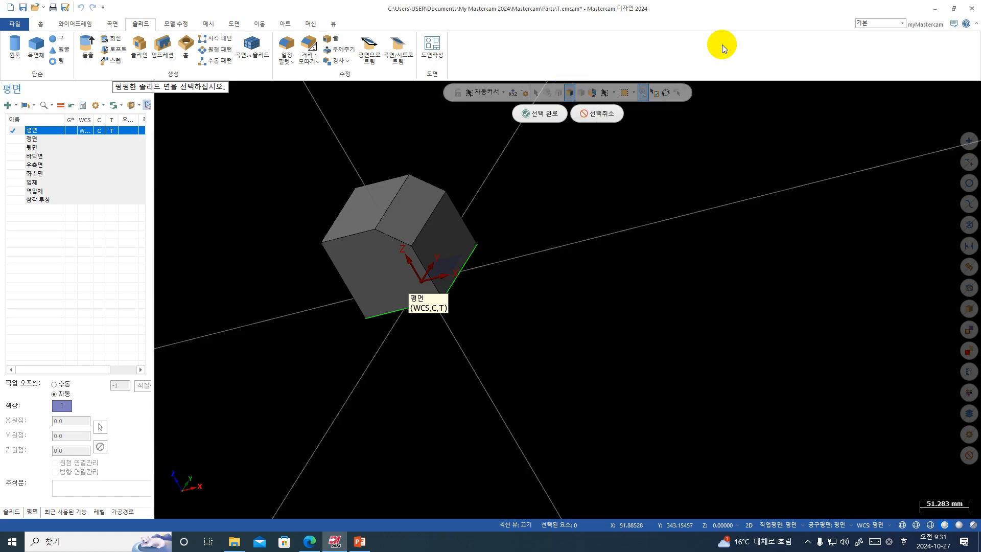
pyautogui.moveTo(372, 260); pyautogui.dragTo(379, 275, button='middle')
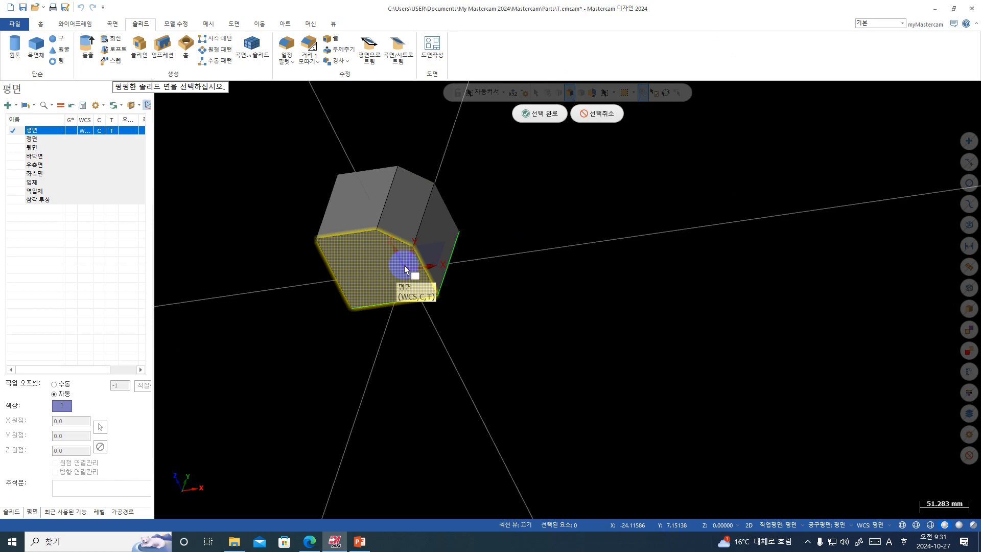
pyautogui.click(409, 215)
pyautogui.moveTo(495, 276); pyautogui.dragTo(403, 199, button='middle')
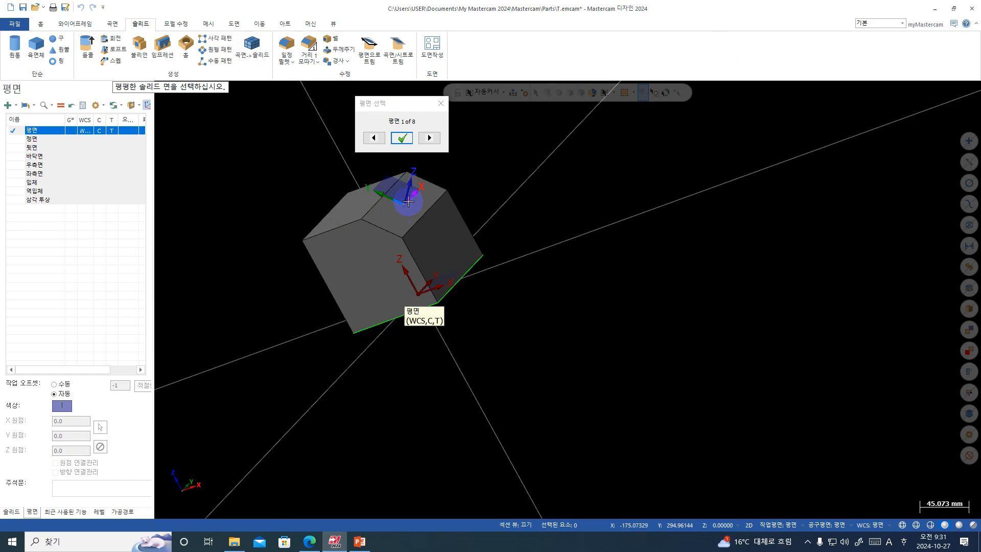
# - Accept the third of the eight axis orientations for the new plane, and cancel the plane's creation
pyautogui.moveTo(488, 200)
pyautogui.mouseDown(button='middle')
pyautogui.moveTo(438, 198)
pyautogui.moveTo(363, 220)
pyautogui.moveTo(456, 193)
pyautogui.mouseUp(button='middle')
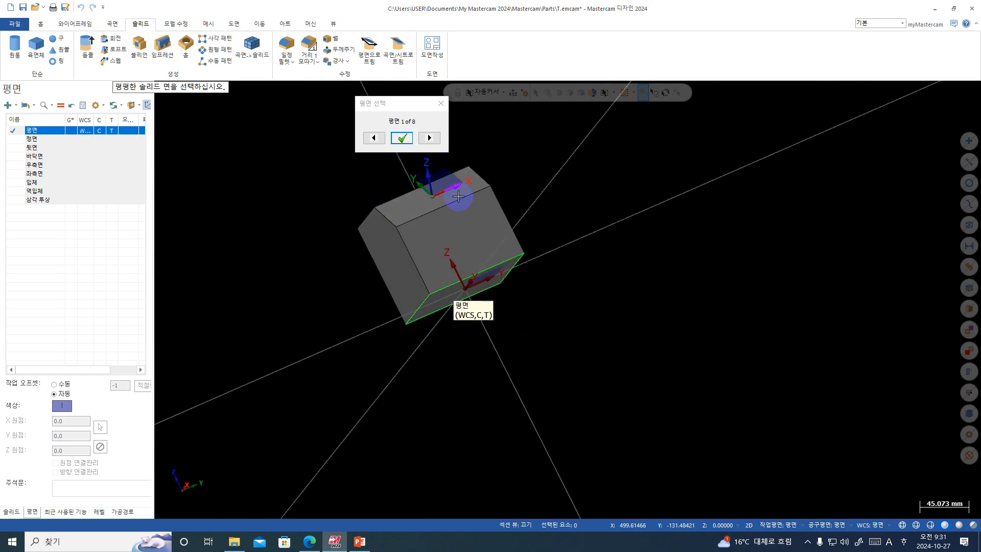
pyautogui.moveTo(401, 241)
pyautogui.mouseDown(button='middle')
pyautogui.moveTo(517, 220)
pyautogui.moveTo(679, 244)
pyautogui.moveTo(756, 342)
pyautogui.moveTo(668, 333)
pyautogui.moveTo(433, 258)
pyautogui.moveTo(390, 230)
pyautogui.moveTo(449, 196)
pyautogui.moveTo(489, 213)
pyautogui.mouseUp(button='middle')
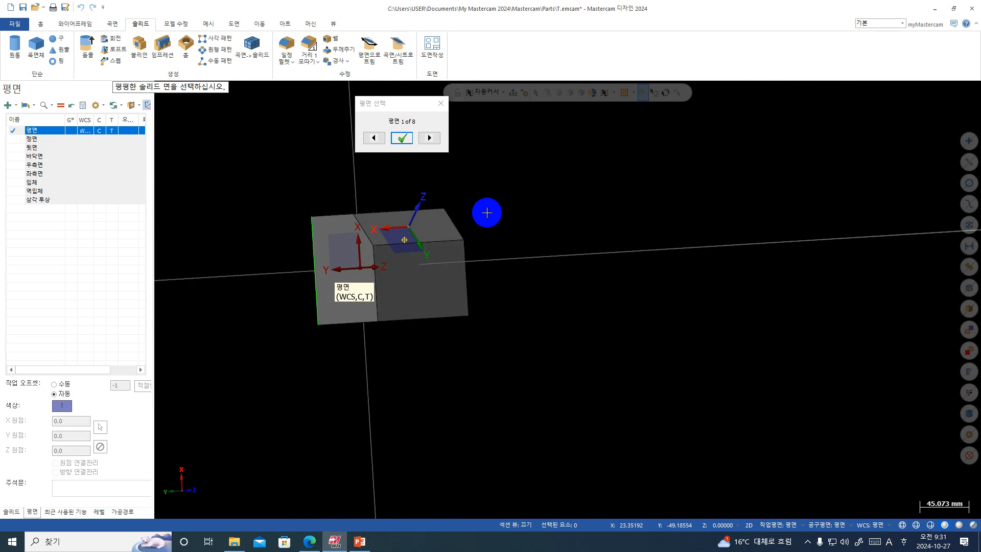
pyautogui.click(429, 138)
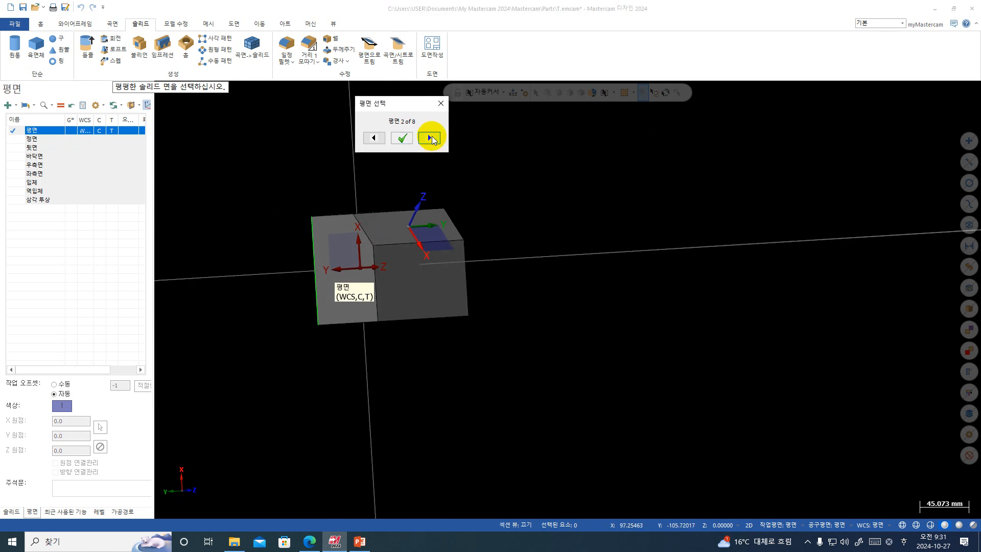
pyautogui.click(430, 138)
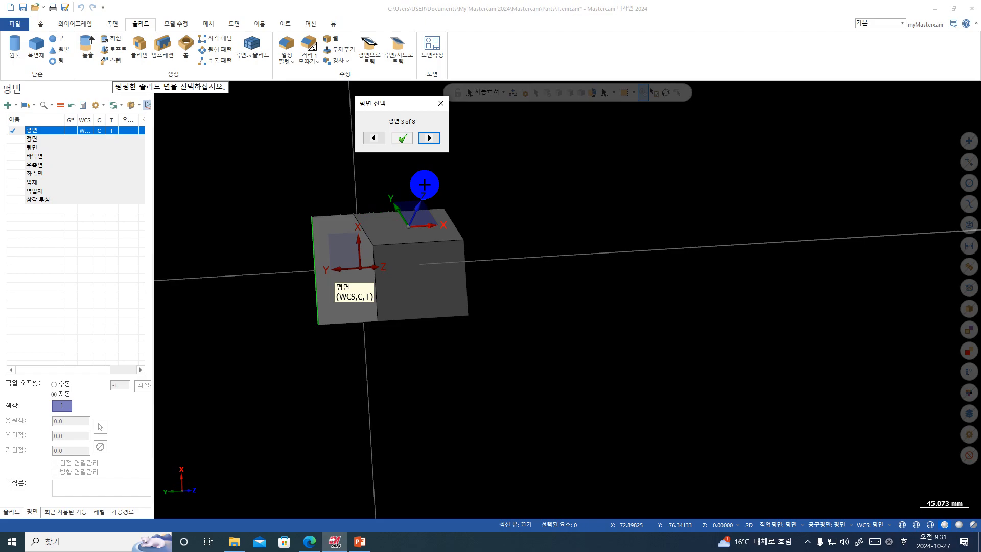
pyautogui.click(402, 138)
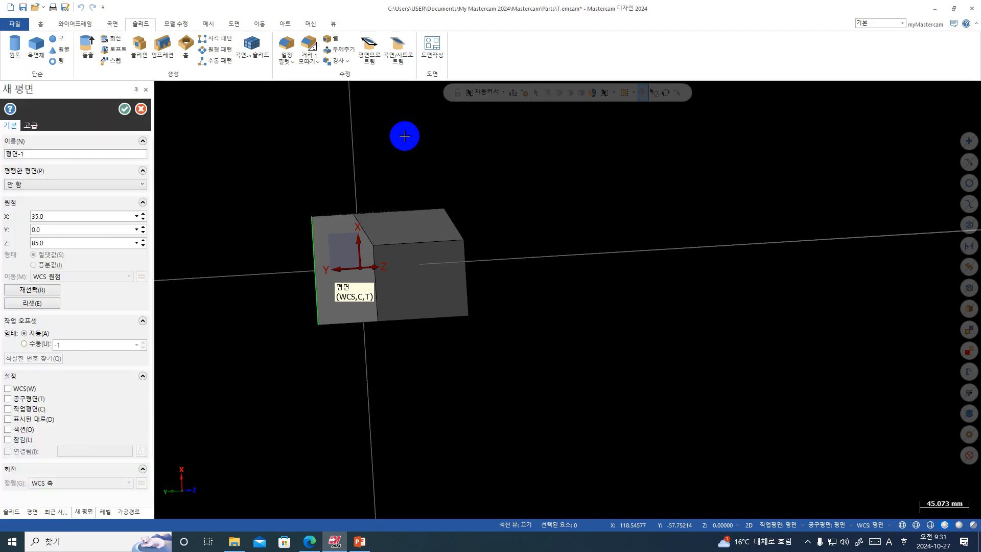
pyautogui.click(4, 153)
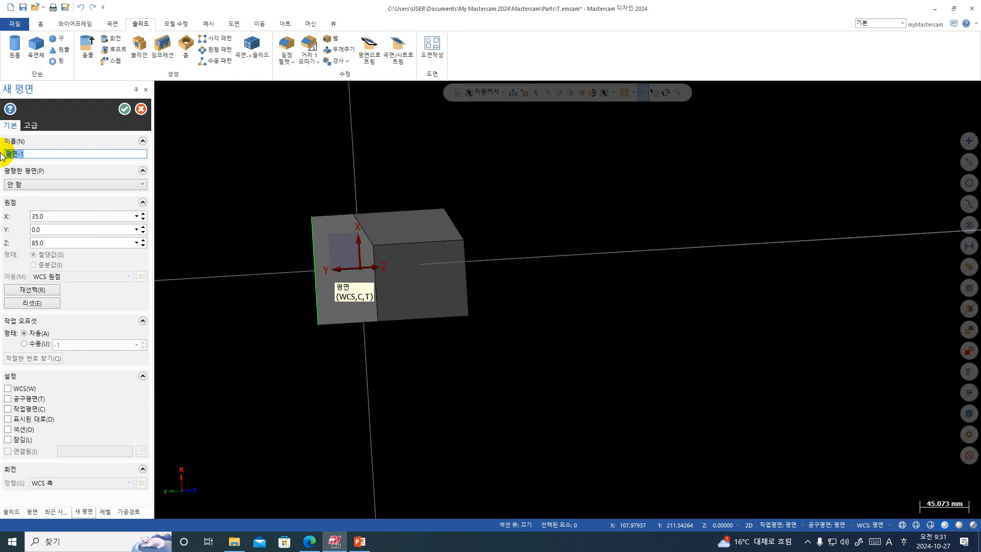
pyautogui.press('Escape')
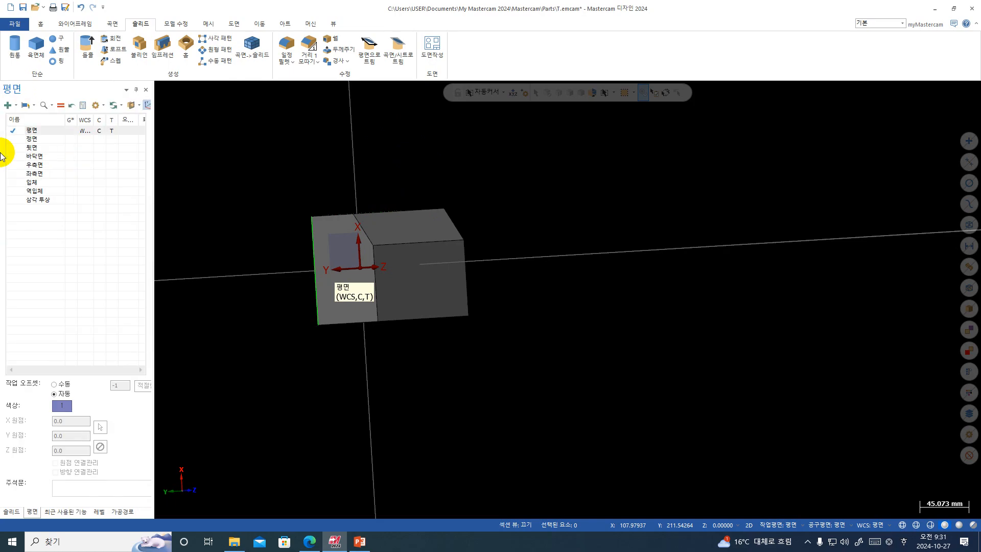
# - Start a new plane from a solid face, using the sloped chamfer face of the block
pyautogui.moveTo(466, 293); pyautogui.dragTo(475, 205, button='middle')
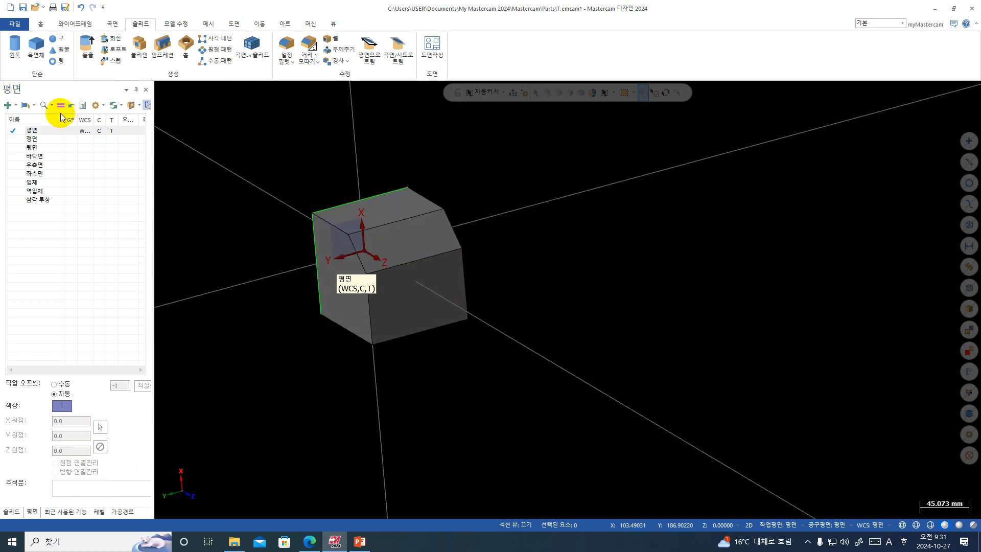
pyautogui.click(24, 106)
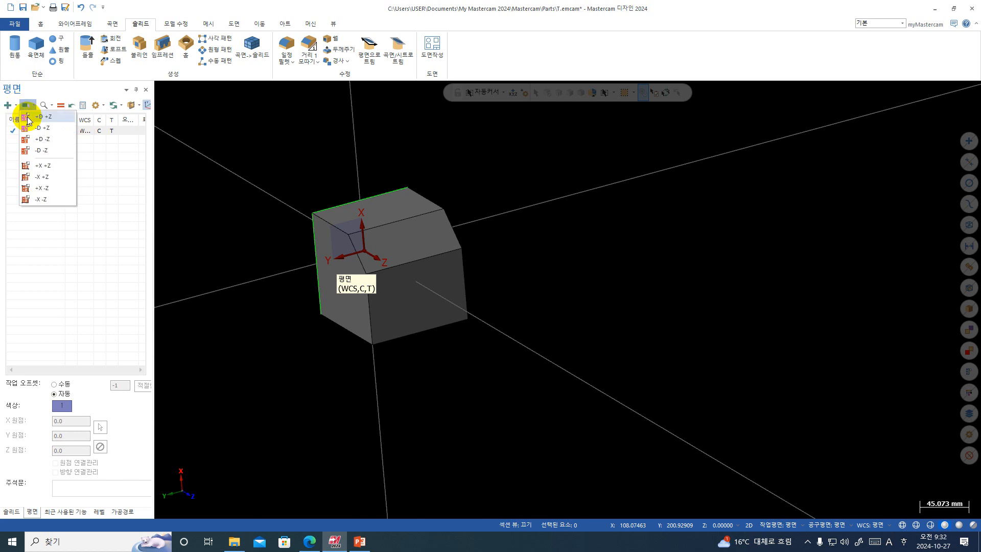
pyautogui.click(9, 106)
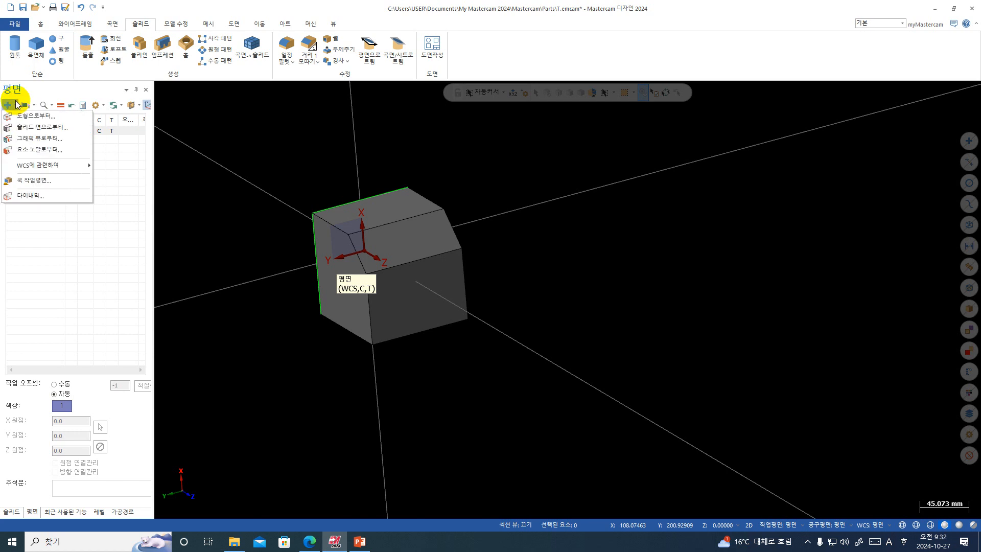
pyautogui.click(26, 127)
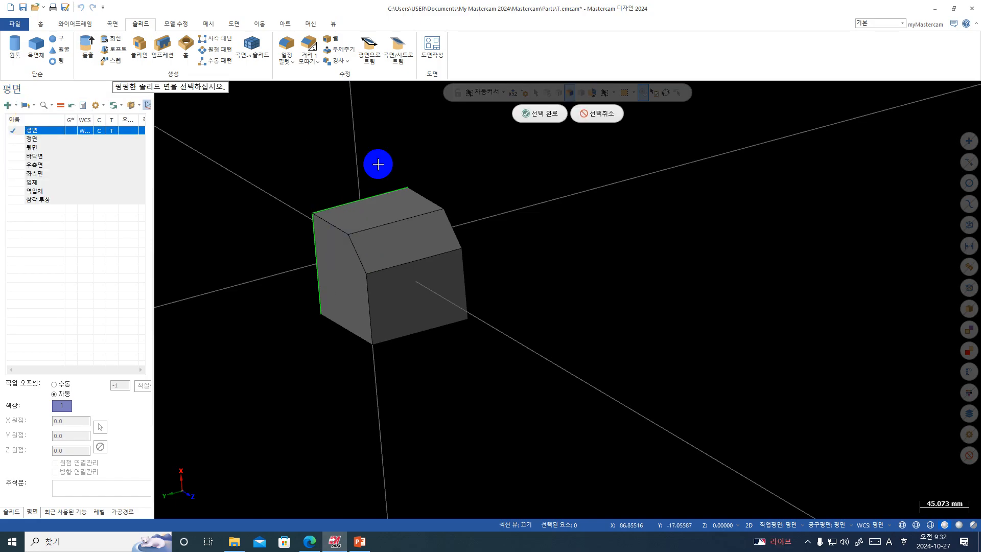
pyautogui.click(402, 238)
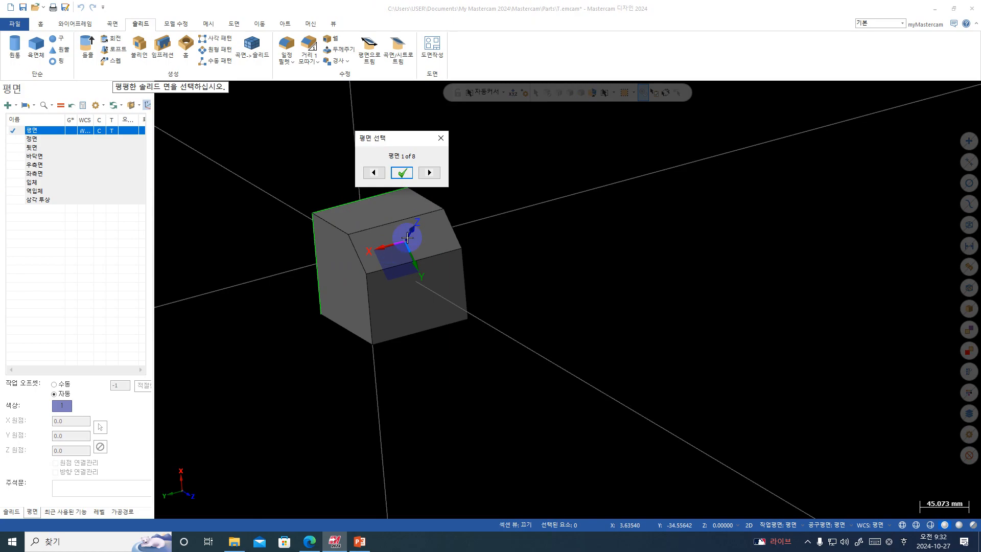
# - Set the new plane to axis orientation 3 of 8 and accept it
pyautogui.moveTo(332, 274)
pyautogui.mouseDown(button='middle')
pyautogui.moveTo(422, 273)
pyautogui.moveTo(591, 344)
pyautogui.moveTo(550, 446)
pyautogui.moveTo(344, 232)
pyautogui.mouseUp(button='middle')
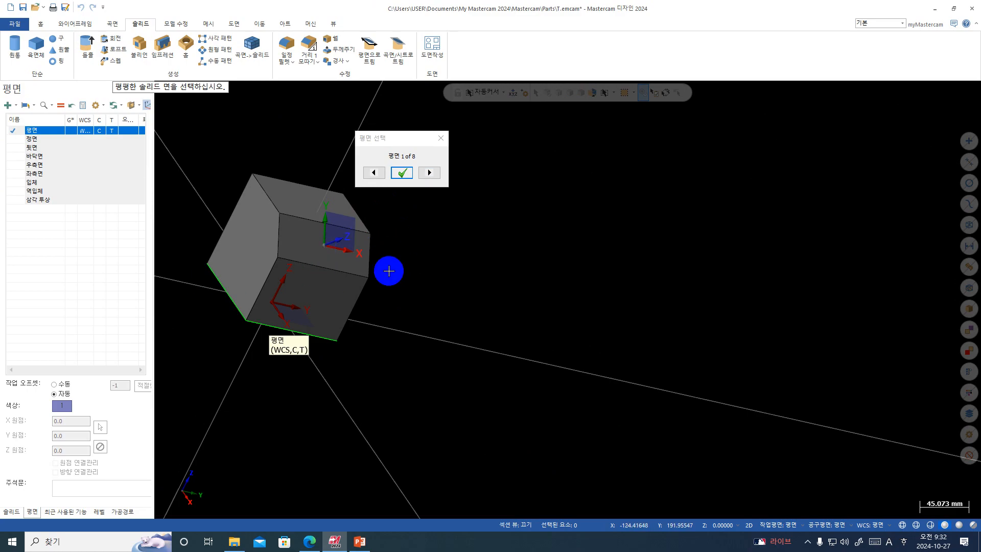
pyautogui.moveTo(388, 269)
pyautogui.mouseDown(button='middle')
pyautogui.moveTo(212, 320)
pyautogui.moveTo(369, 322)
pyautogui.moveTo(405, 225)
pyautogui.moveTo(551, 335)
pyautogui.moveTo(431, 328)
pyautogui.moveTo(405, 397)
pyautogui.mouseUp(button='middle')
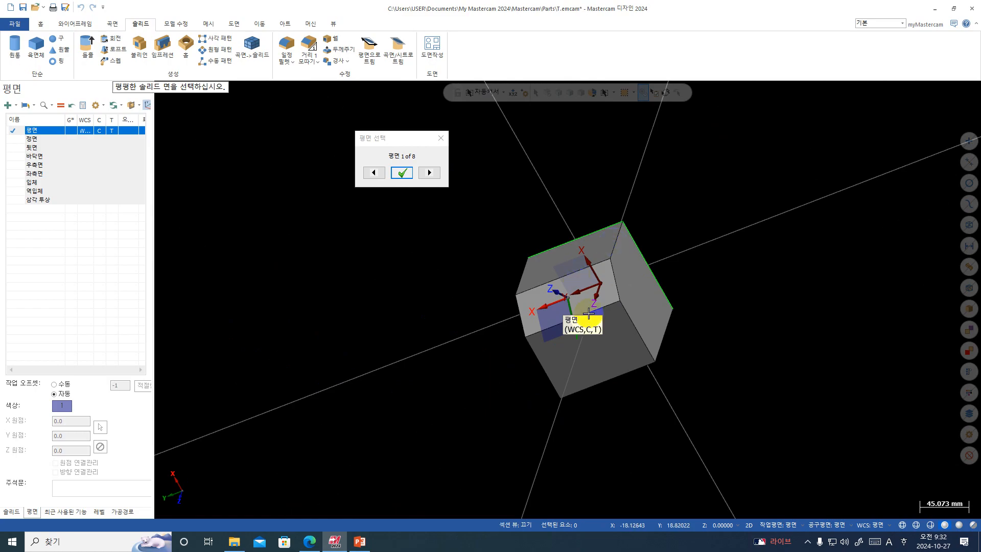
pyautogui.click(492, 367)
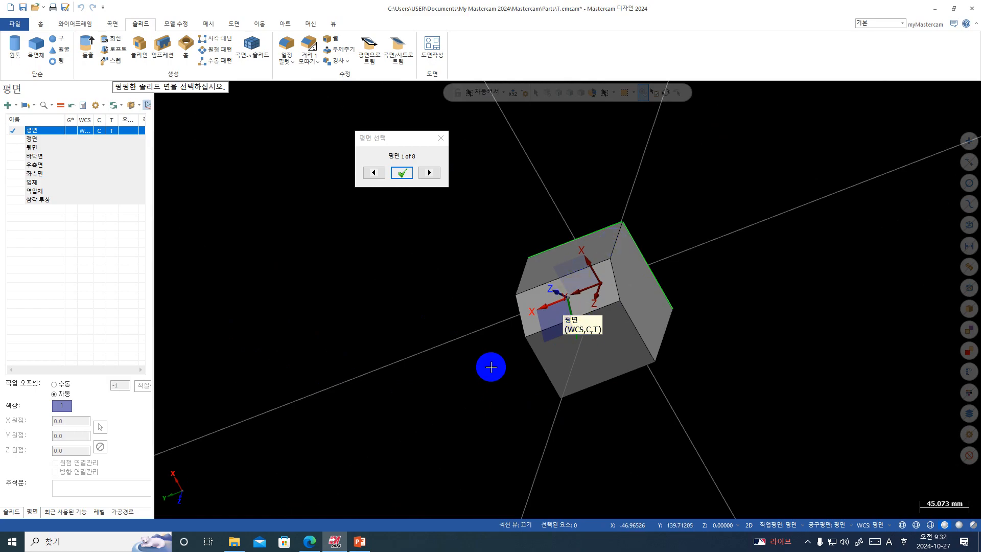
pyautogui.click(428, 172)
pyautogui.click(428, 172)
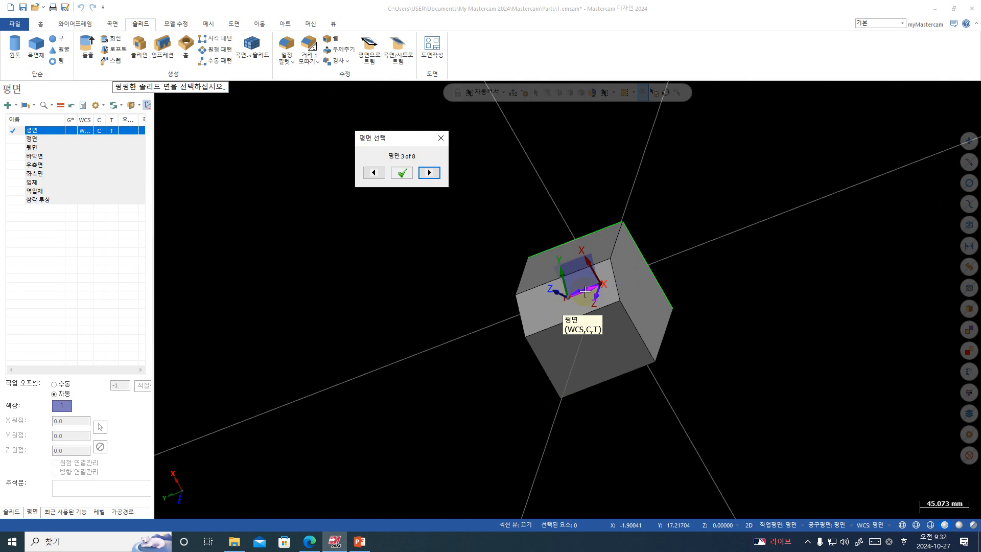
pyautogui.click(465, 181)
pyautogui.moveTo(549, 262)
pyautogui.mouseDown(button='middle')
pyautogui.moveTo(545, 248)
pyautogui.moveTo(549, 261)
pyautogui.moveTo(519, 251)
pyautogui.mouseUp(button='middle')
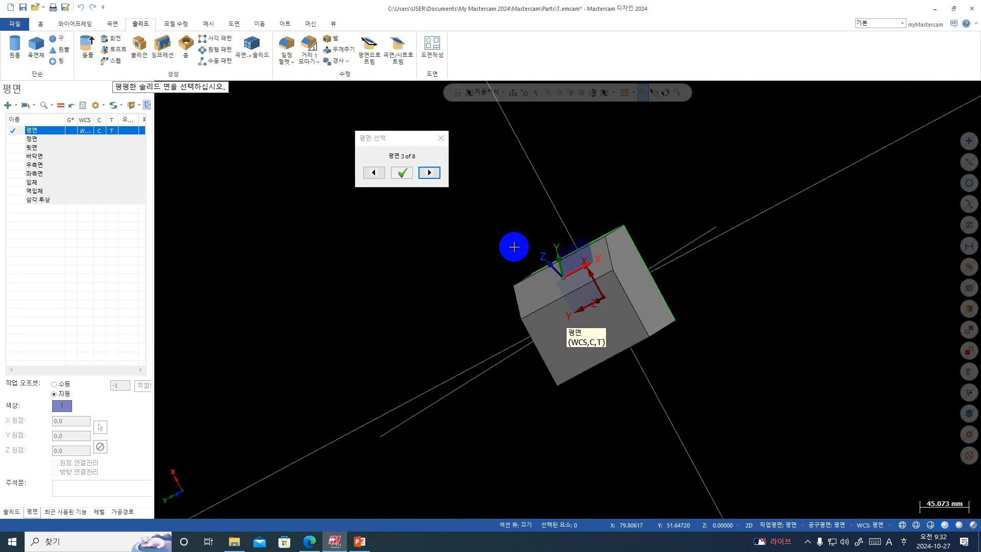
pyautogui.click(403, 173)
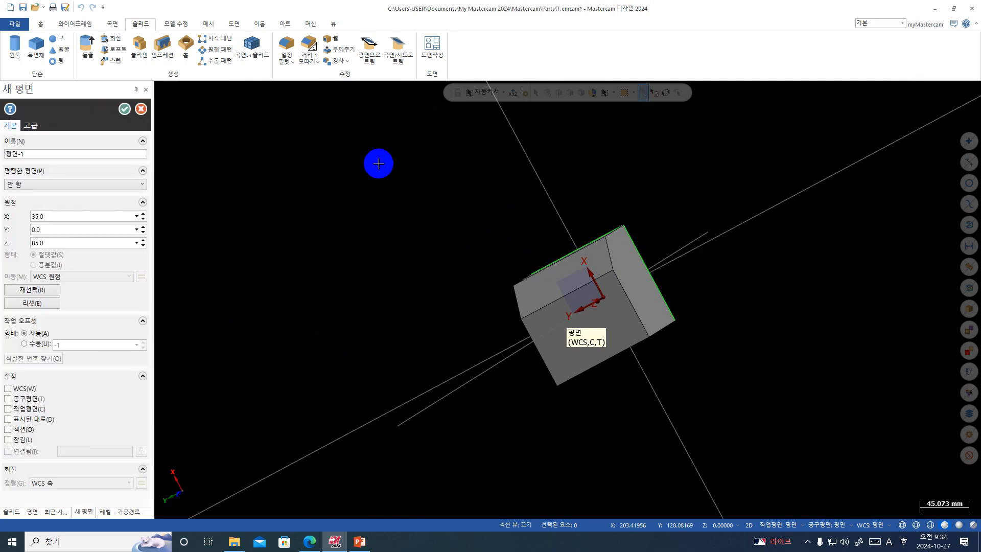
# - Name the new plane C30
pyautogui.click(25, 155)
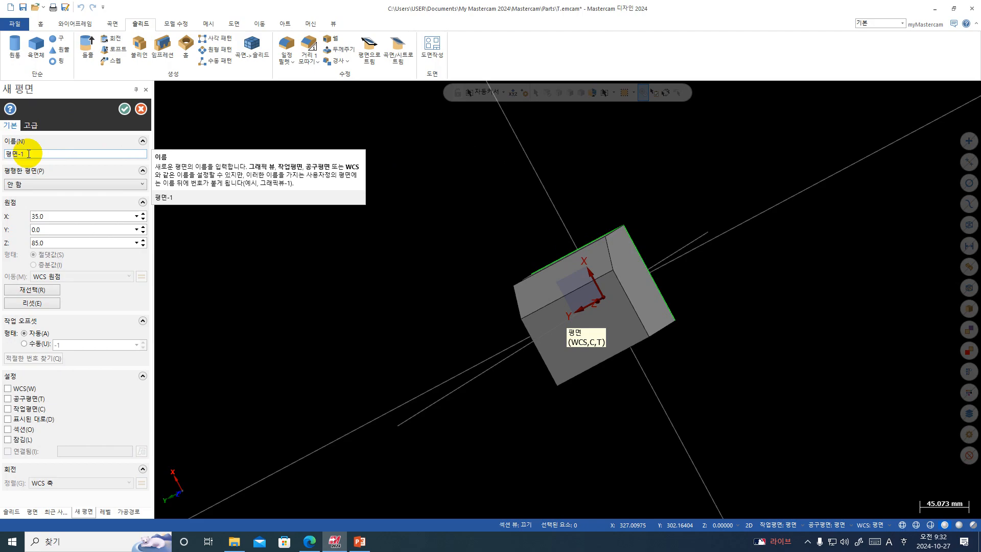
pyautogui.moveTo(29, 153); pyautogui.dragTo(2, 154)
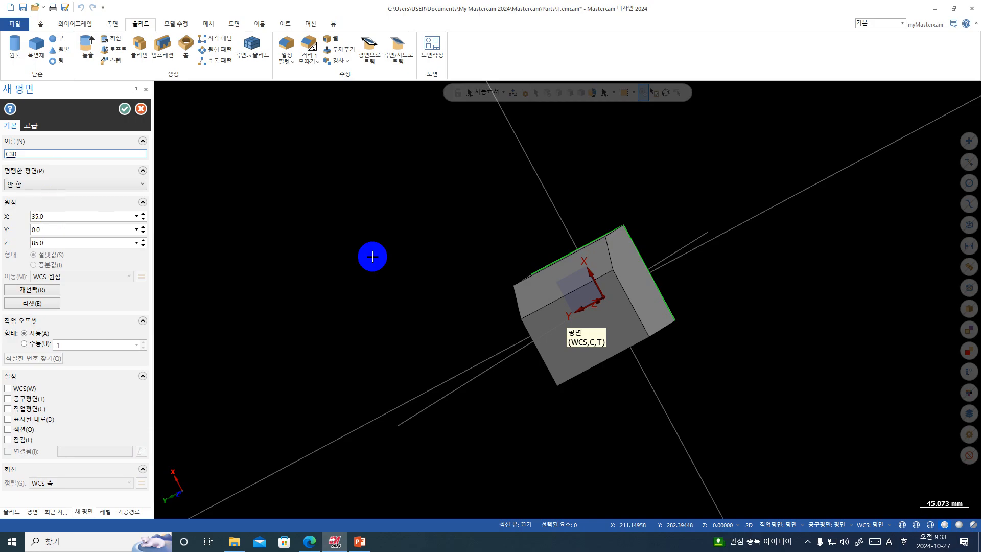
# - Relocate the origin of plane C30 to the chamfer face's corner vertex at X 50, Y -50, Z 70
pyautogui.moveTo(372, 256); pyautogui.dragTo(616, 330, button='middle')
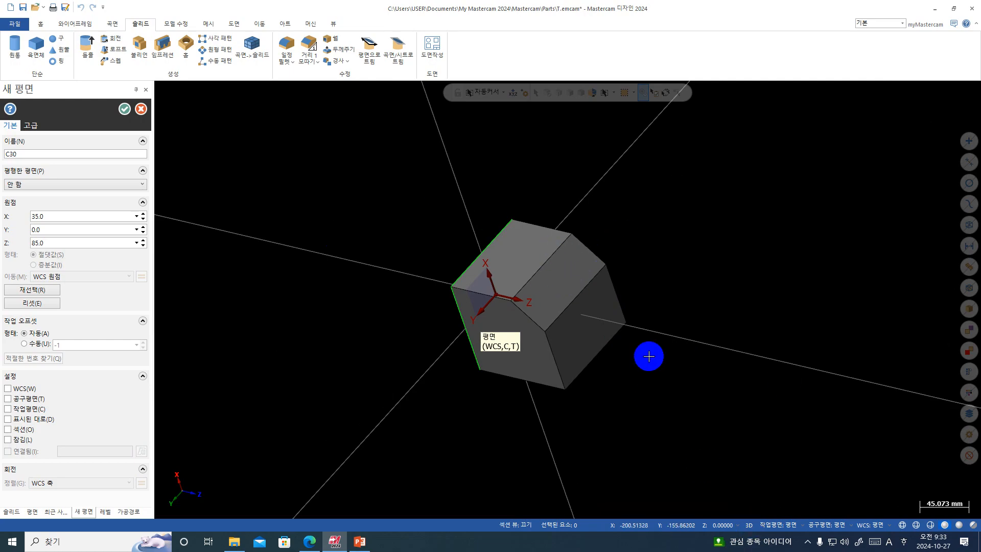
pyautogui.moveTo(649, 356); pyautogui.dragTo(620, 325, button='middle')
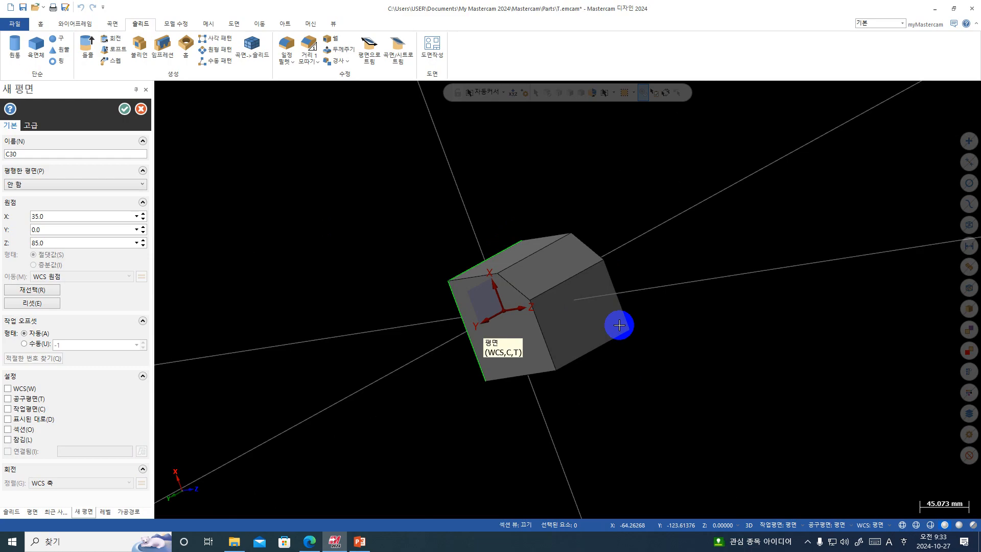
pyautogui.click(36, 294)
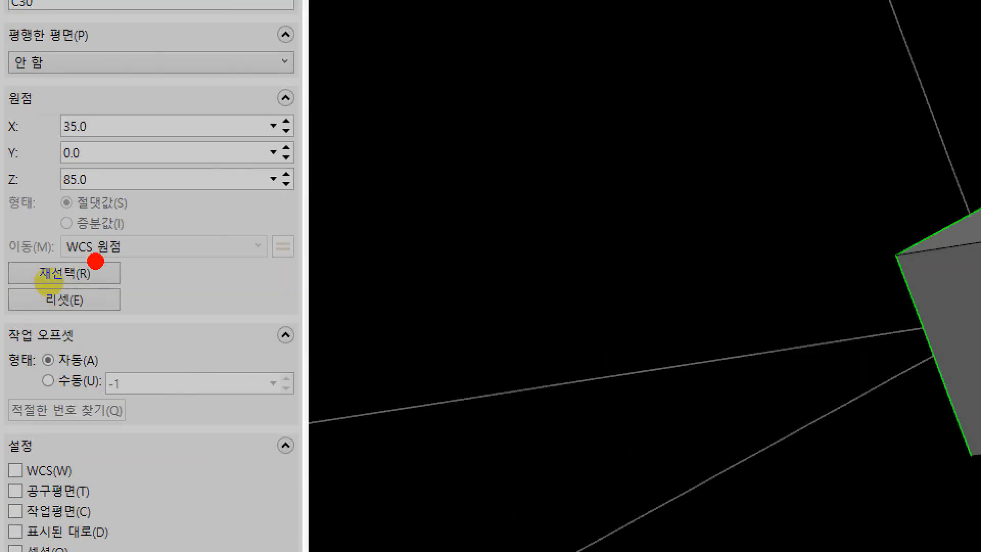
pyautogui.moveTo(61, 282)
pyautogui.mouseDown()
pyautogui.moveTo(68, 296)
pyautogui.moveTo(2, 302)
pyautogui.moveTo(33, 249)
pyautogui.moveTo(122, 249)
pyautogui.mouseUp()
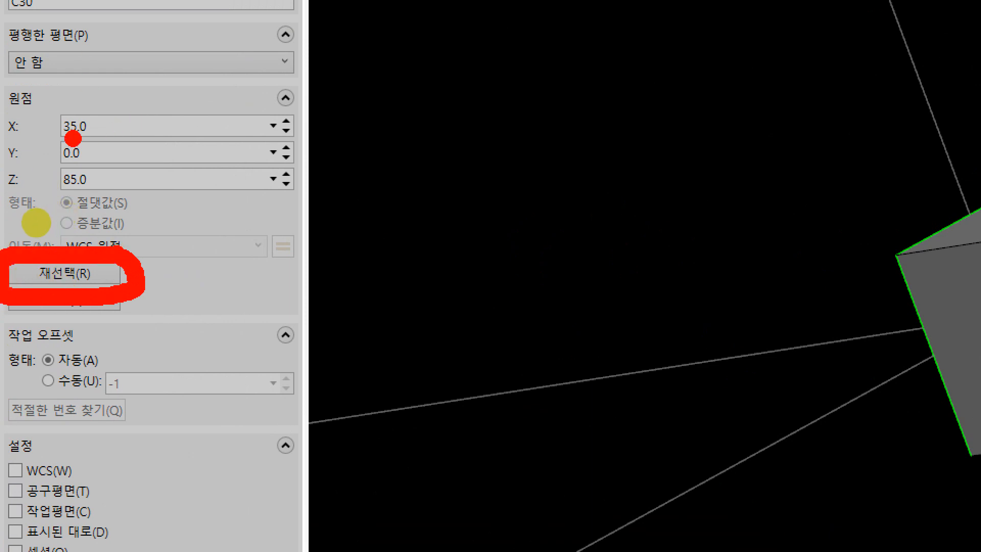
pyautogui.moveTo(109, 131); pyautogui.dragTo(172, 131)
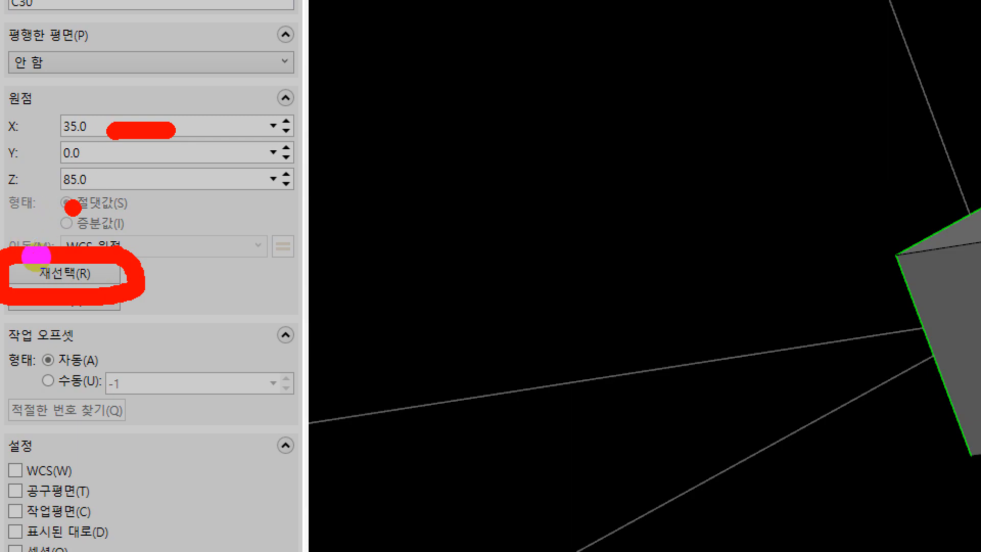
pyautogui.press('Escape')
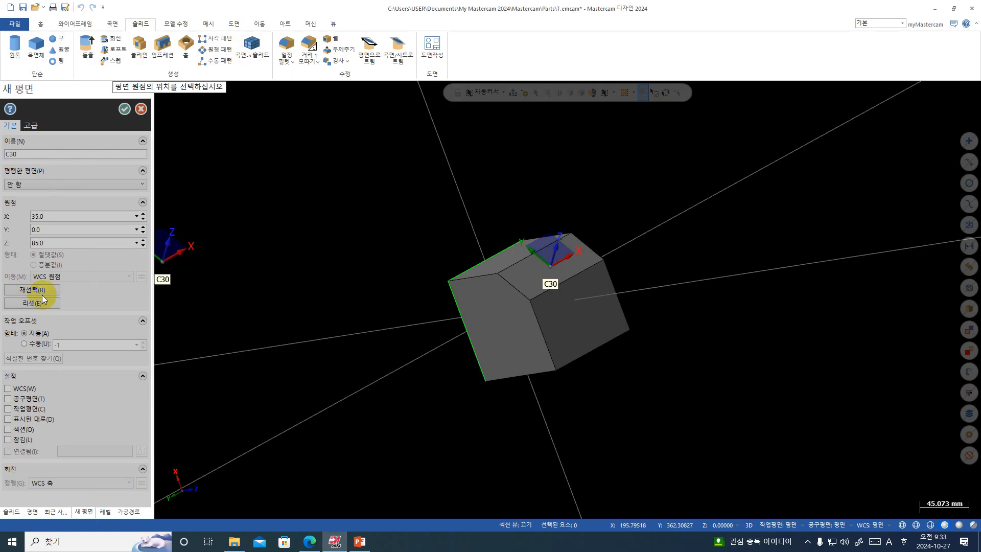
pyautogui.click(37, 290)
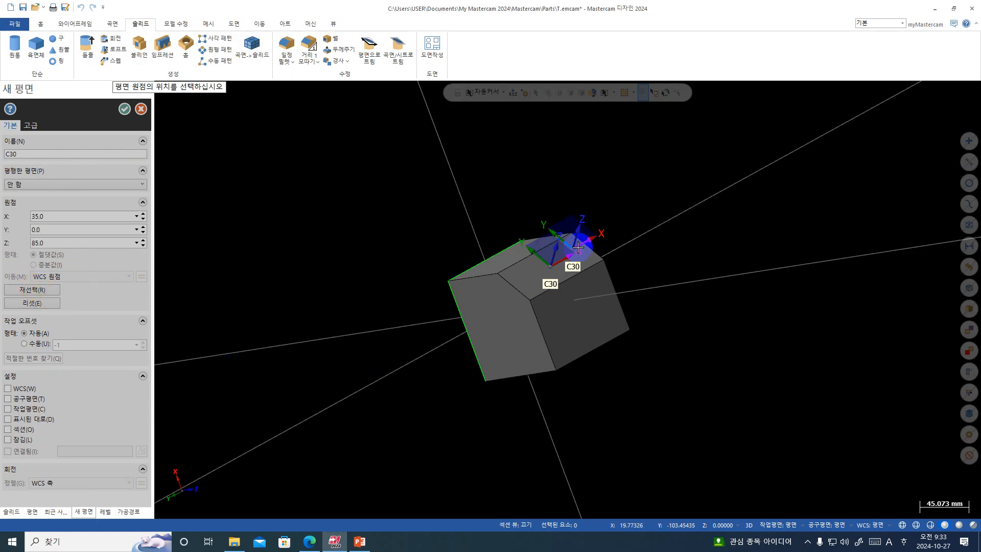
pyautogui.moveTo(582, 242); pyautogui.dragTo(582, 252, button='middle')
pyautogui.scroll(1, 581, 243)
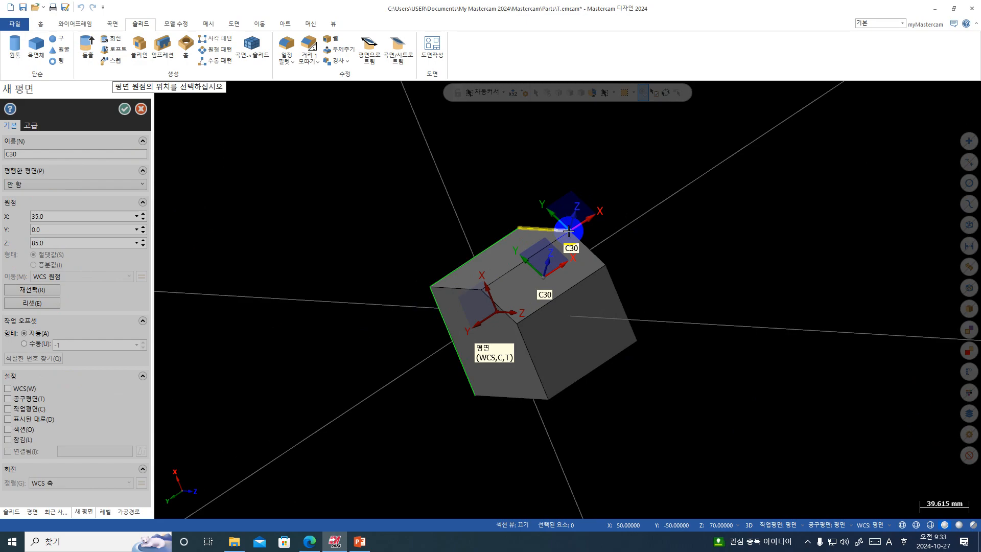
pyautogui.click(569, 231)
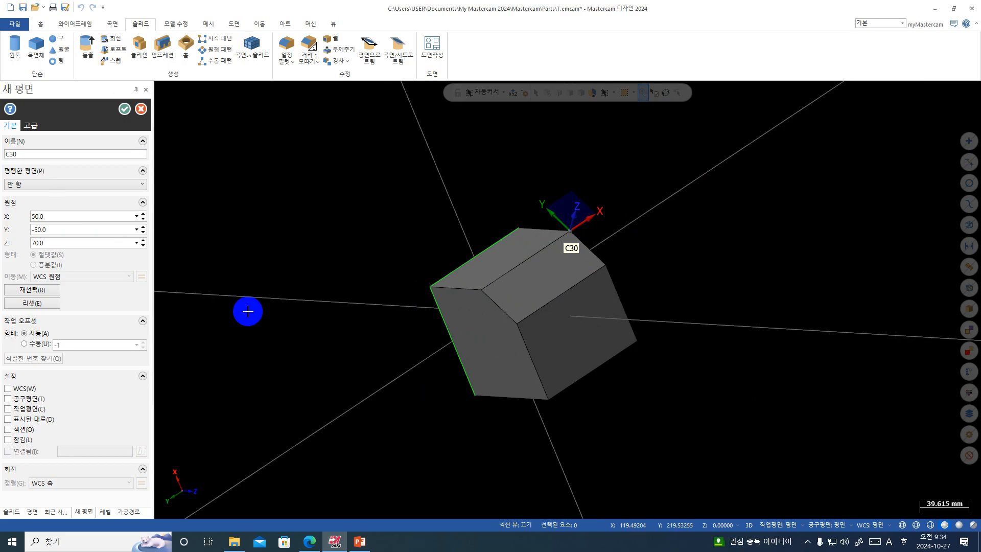
pyautogui.click(143, 185)
pyautogui.click(138, 185)
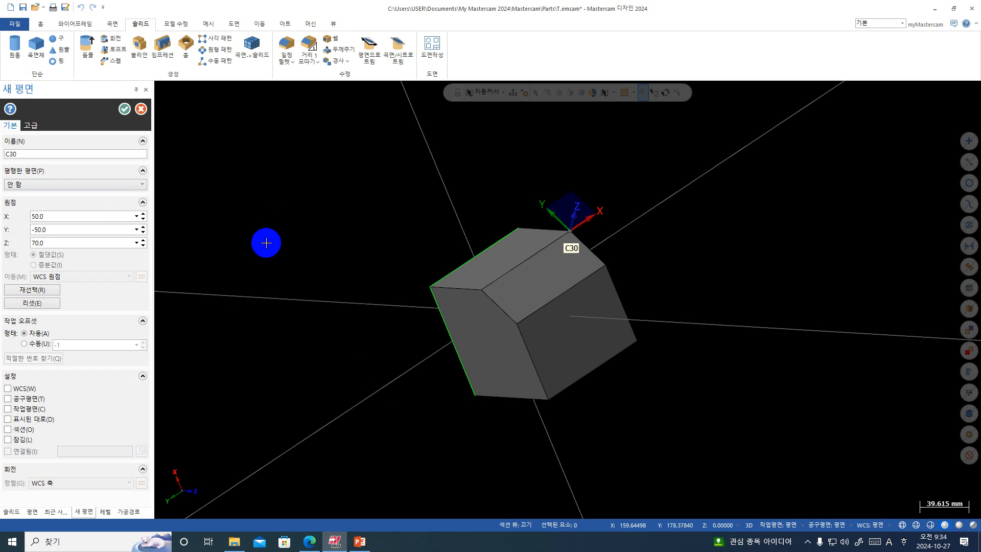
pyautogui.scroll(1, 592, 221)
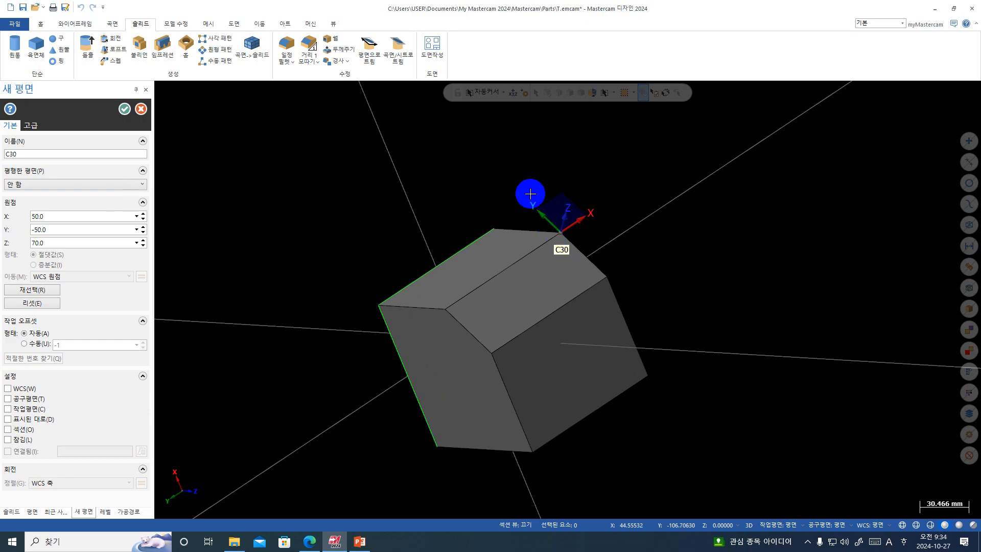
# - Reset the plane's origin, place it on the chamfer corner at X 50, Y -50, Z 70, and create plane C30
pyautogui.click(43, 302)
pyautogui.click(35, 290)
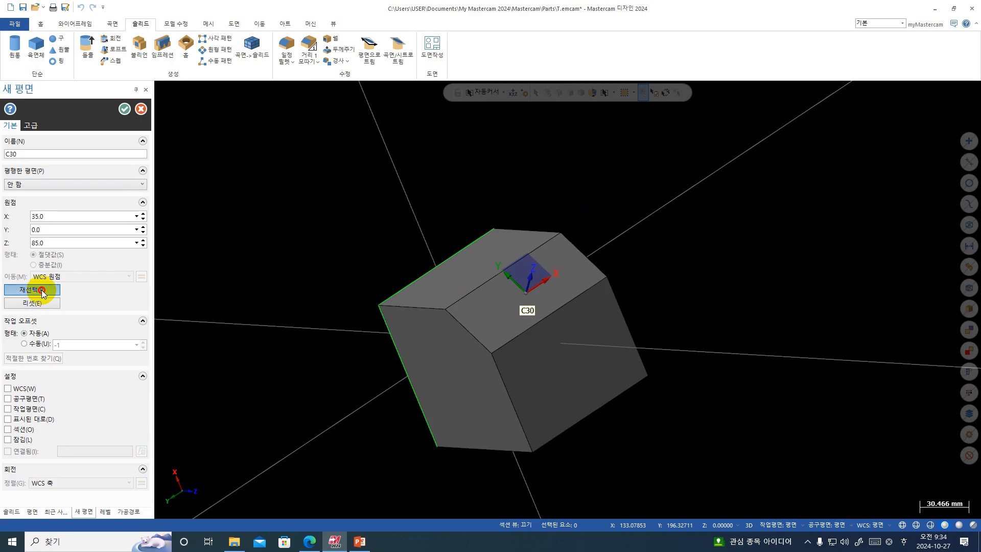
pyautogui.click(563, 234)
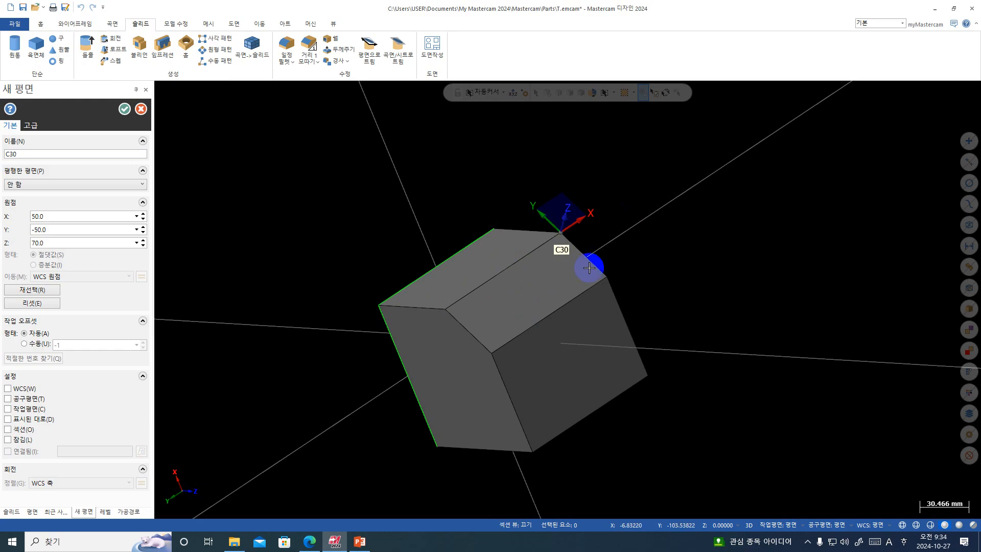
pyautogui.click(126, 109)
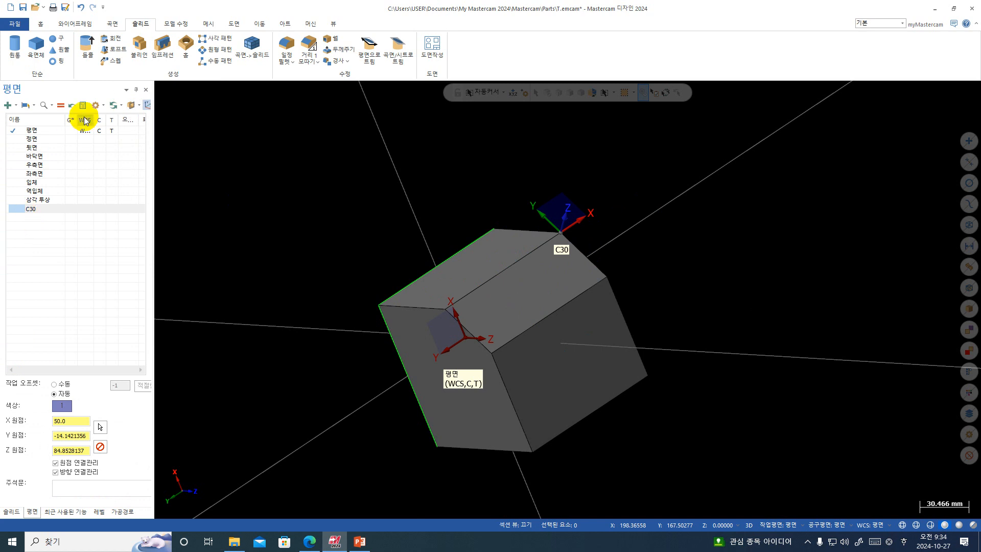
# - Make plane C30 the WCS and display the block in its top view
pyautogui.scroll(1, 612, 228)
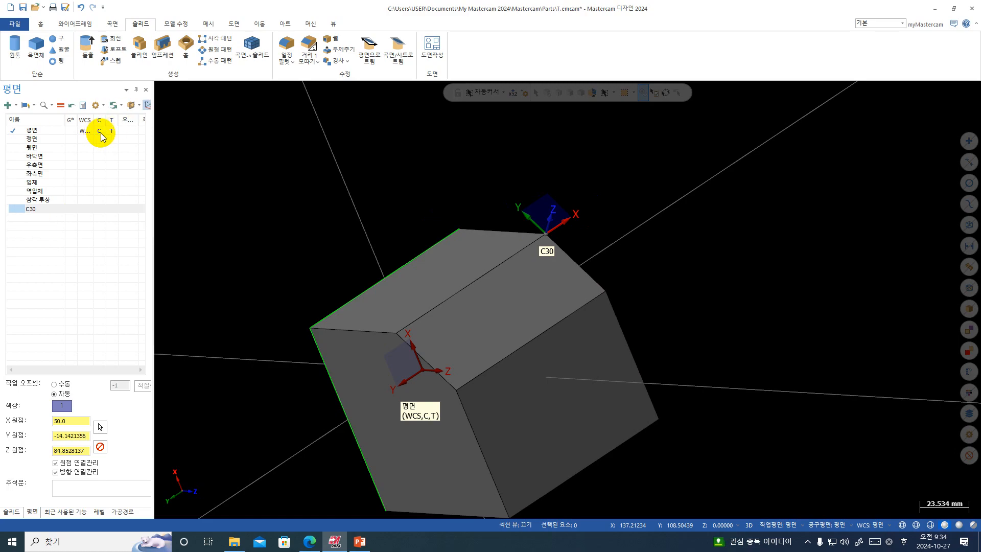
pyautogui.click(84, 212)
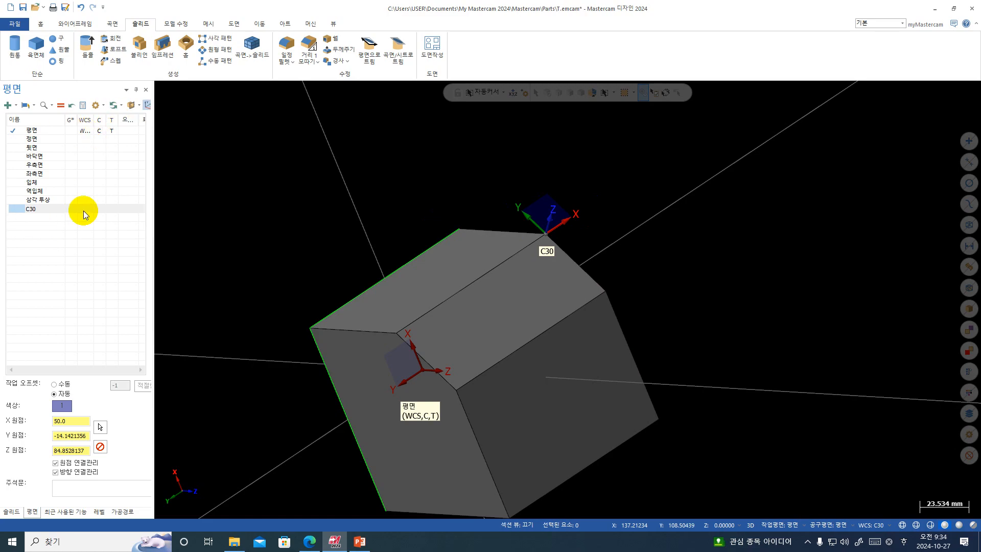
pyautogui.rightClick(307, 169)
pyautogui.click(338, 223)
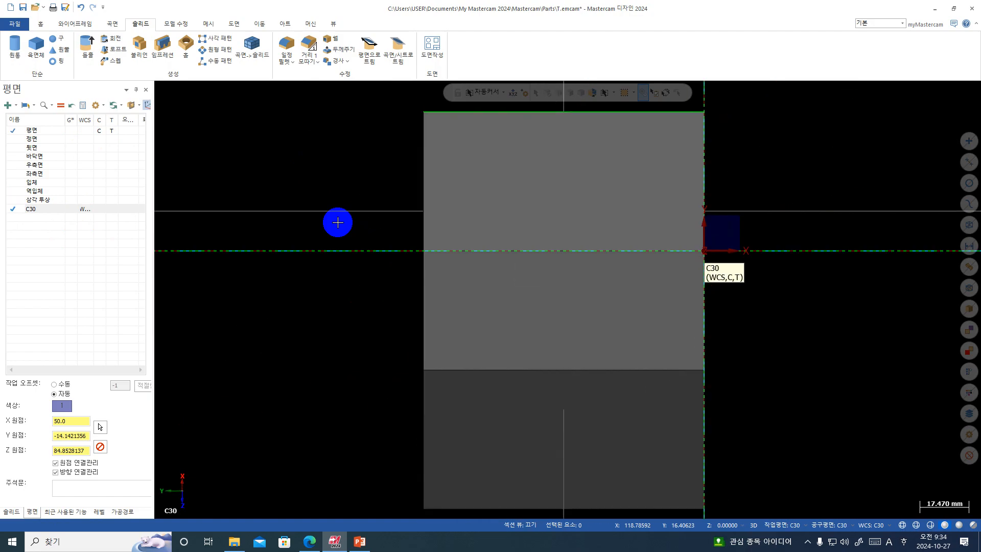
# - Examine the C30 origin and axis directions on the block from rotated and top views
pyautogui.moveTo(674, 263); pyautogui.dragTo(782, 198, button='middle')
pyautogui.rightClick(784, 197)
pyautogui.click(807, 251)
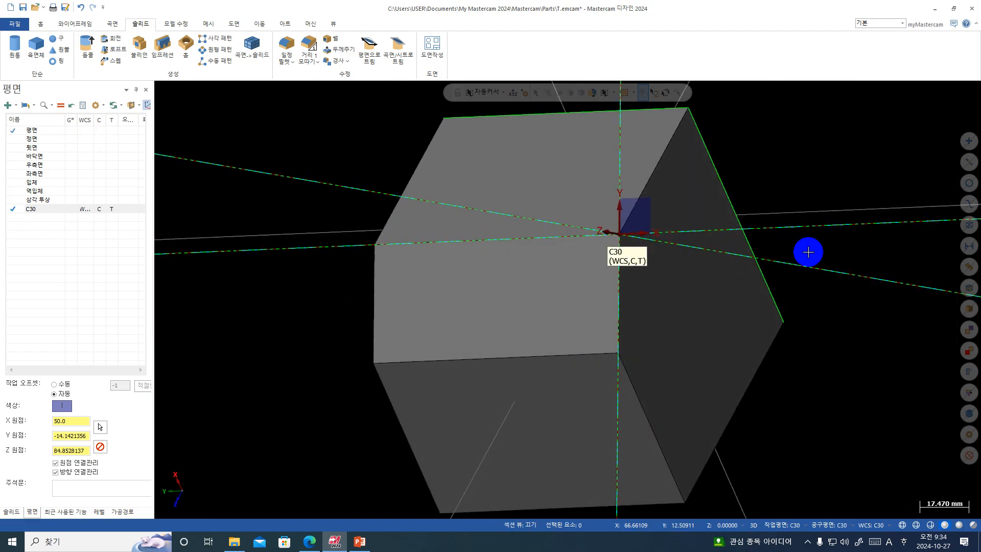
pyautogui.moveTo(889, 252); pyautogui.dragTo(742, 202, button='middle')
pyautogui.rightClick(843, 161)
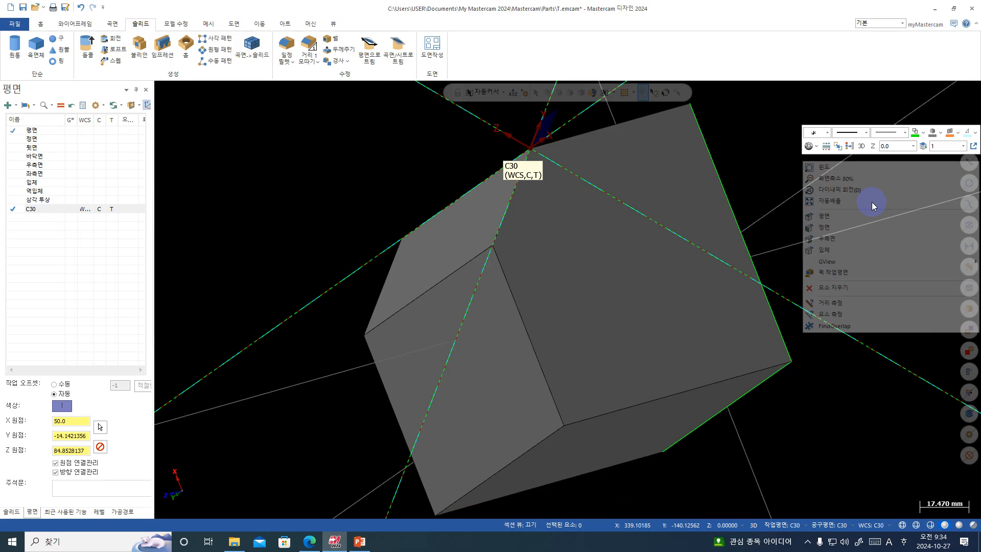
pyautogui.click(870, 209)
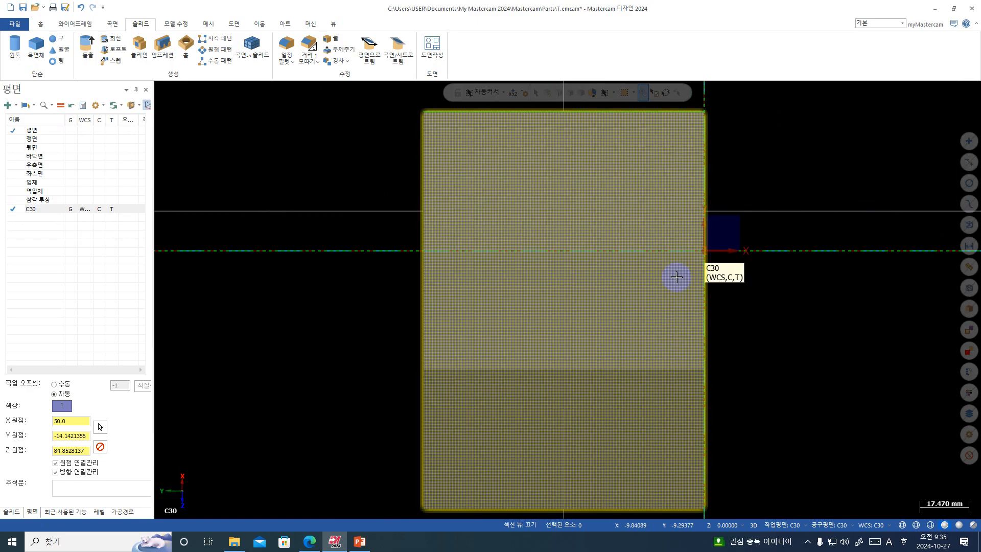
pyautogui.moveTo(691, 253)
pyautogui.mouseDown(button='middle')
pyautogui.moveTo(636, 220)
pyautogui.moveTo(653, 200)
pyautogui.moveTo(643, 201)
pyautogui.moveTo(653, 221)
pyautogui.moveTo(699, 247)
pyautogui.mouseUp(button='middle')
pyautogui.scroll(-4, 633, 215)
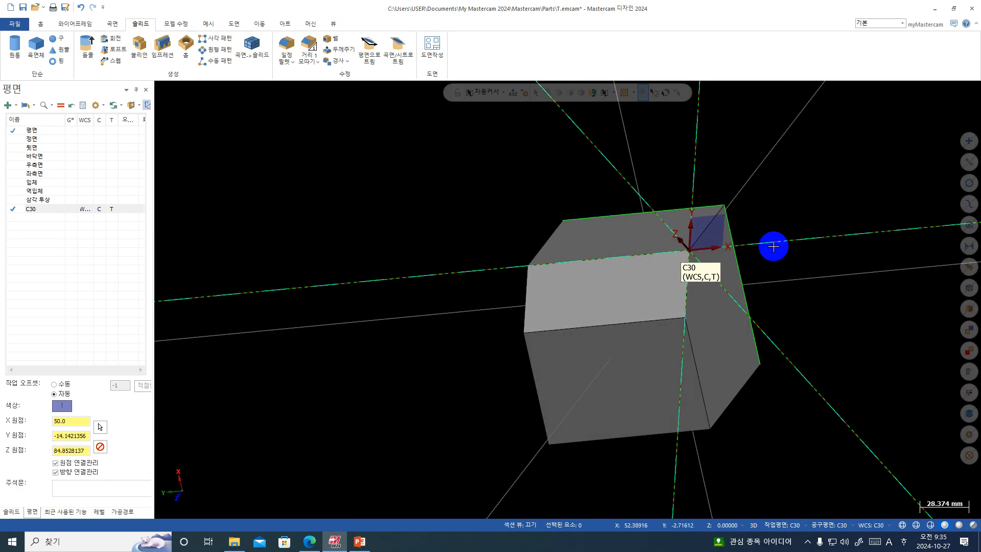
pyautogui.moveTo(773, 247); pyautogui.dragTo(731, 246, button='middle')
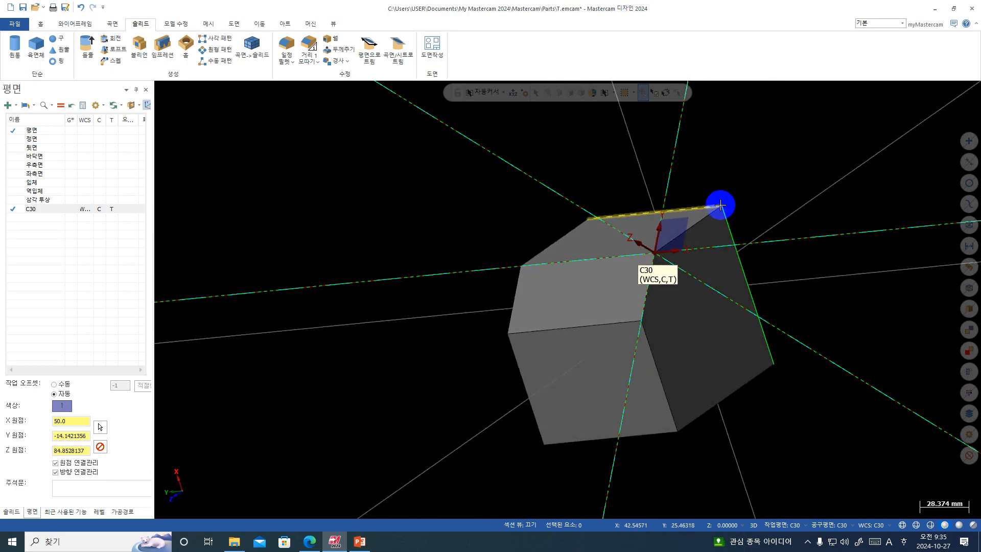
pyautogui.rightClick(754, 169)
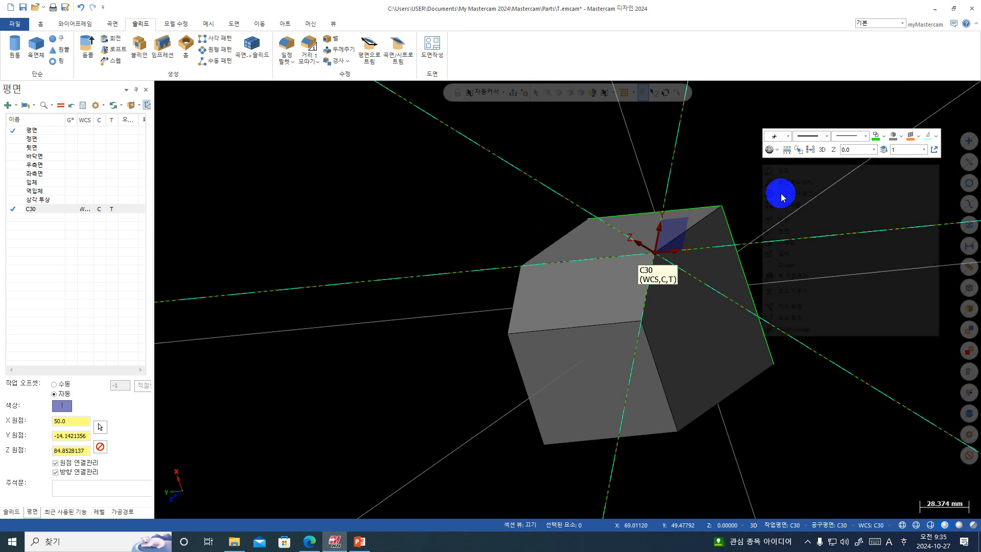
pyautogui.click(793, 218)
pyautogui.moveTo(787, 219); pyautogui.dragTo(688, 184, button='middle')
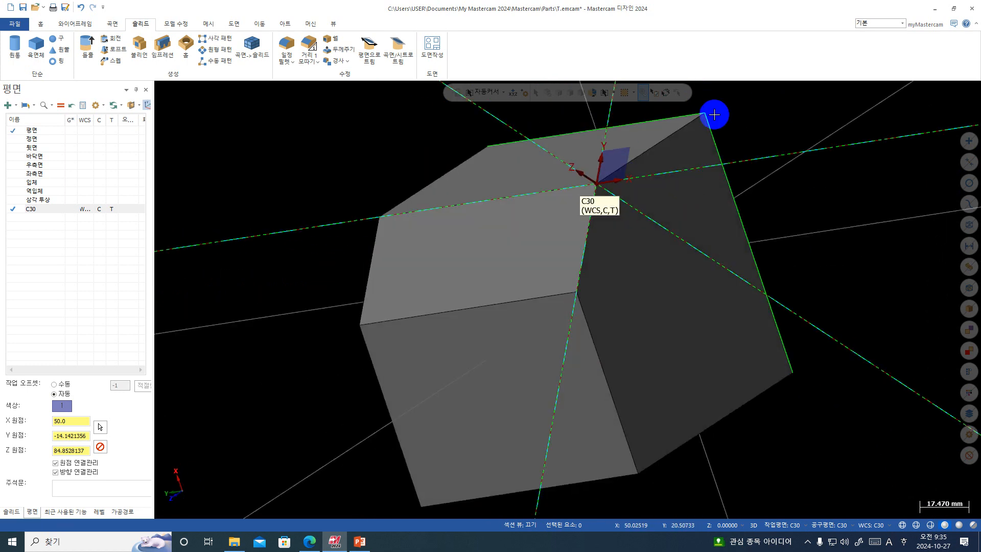
pyautogui.moveTo(679, 140)
pyautogui.mouseDown(button='middle')
pyautogui.moveTo(744, 213)
pyautogui.moveTo(516, 276)
pyautogui.mouseUp(button='middle')
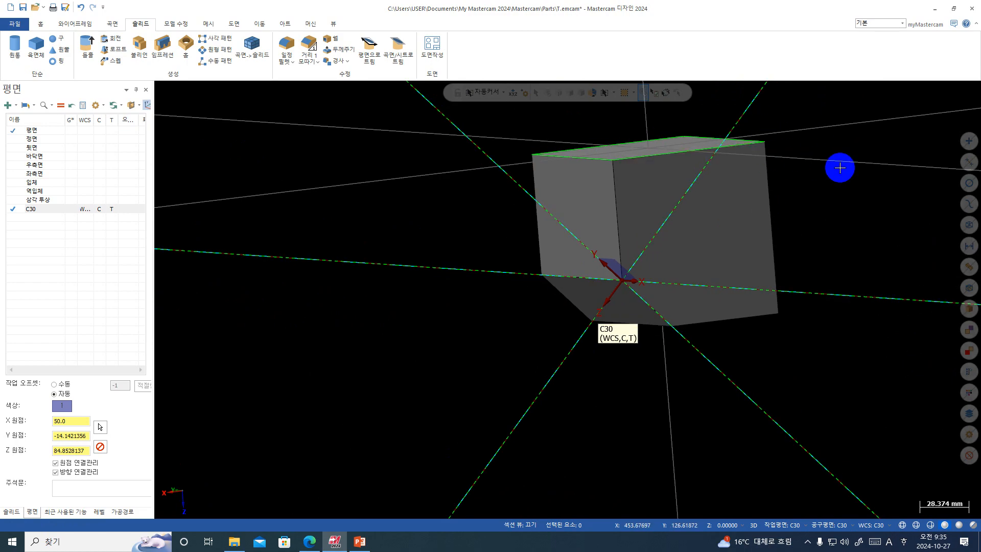
# - Start a new plane from the block's five-sided side face and accept axis orientation 3 of 8
pyautogui.click(21, 108)
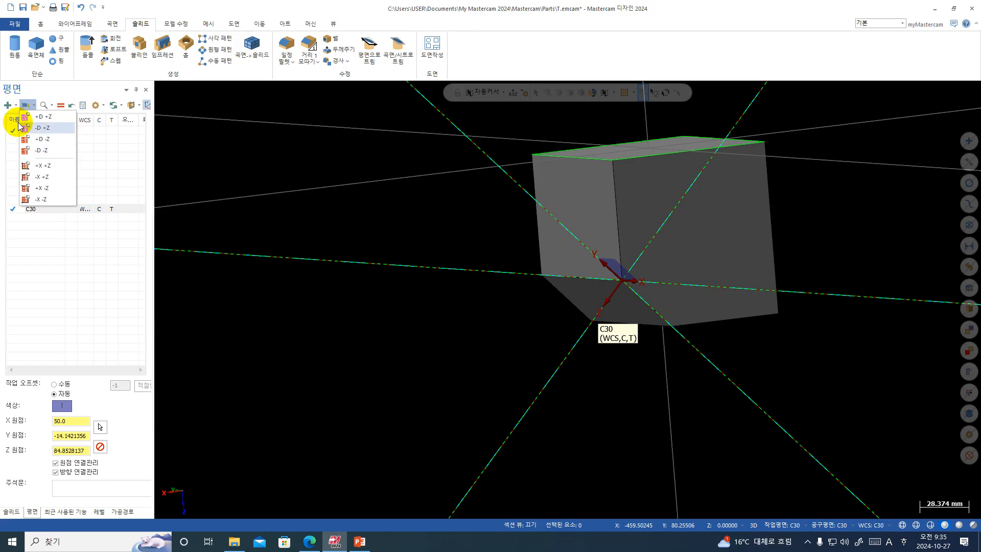
pyautogui.click(24, 127)
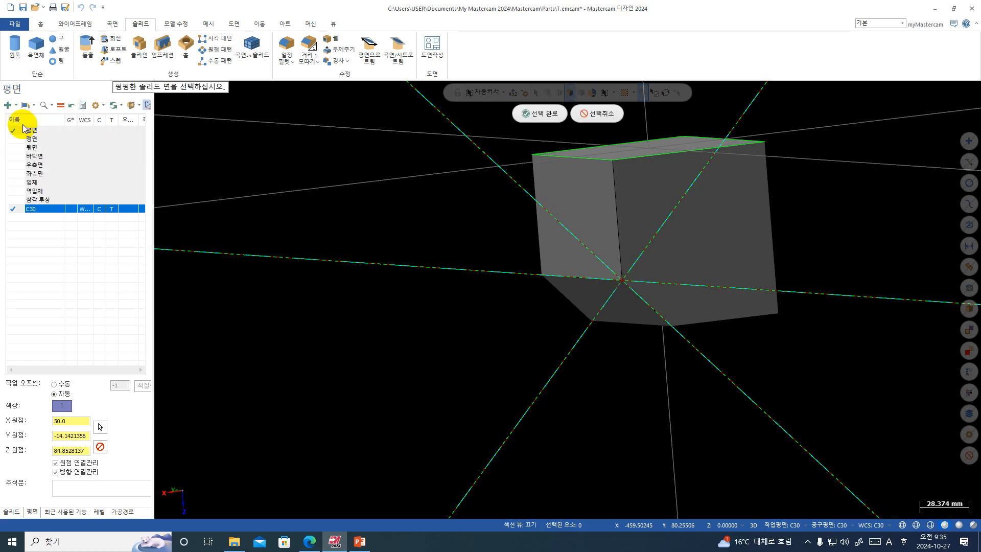
pyautogui.click(710, 214)
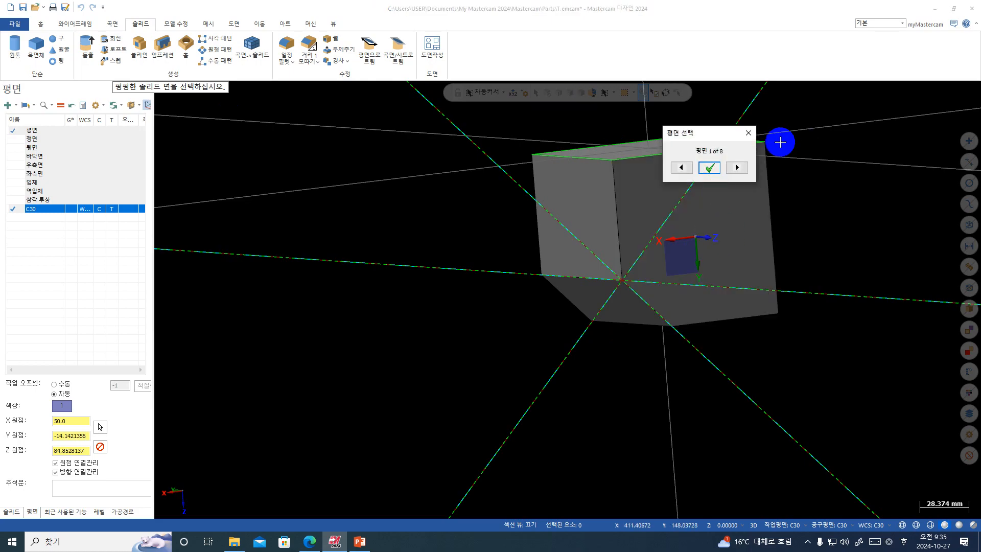
pyautogui.click(737, 168)
pyautogui.click(736, 168)
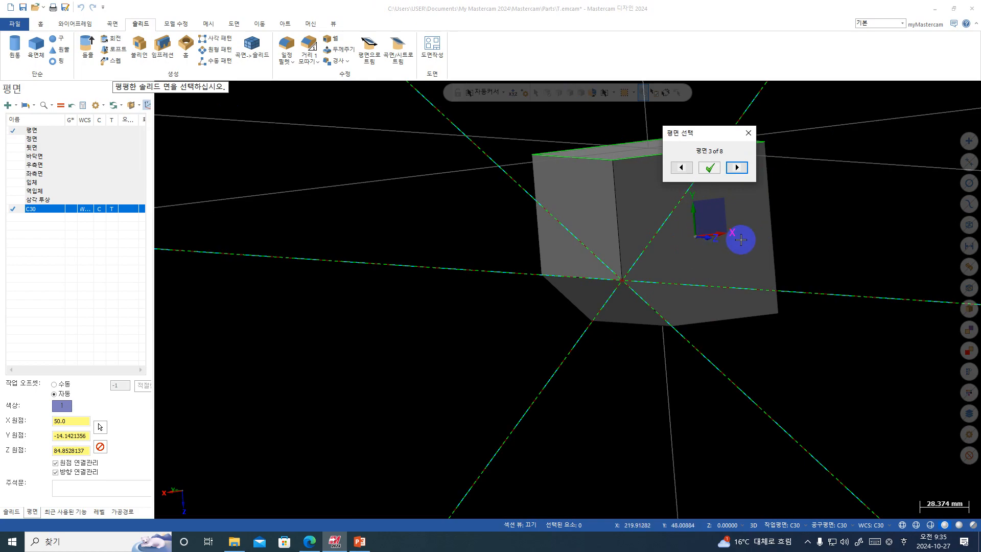
pyautogui.click(715, 167)
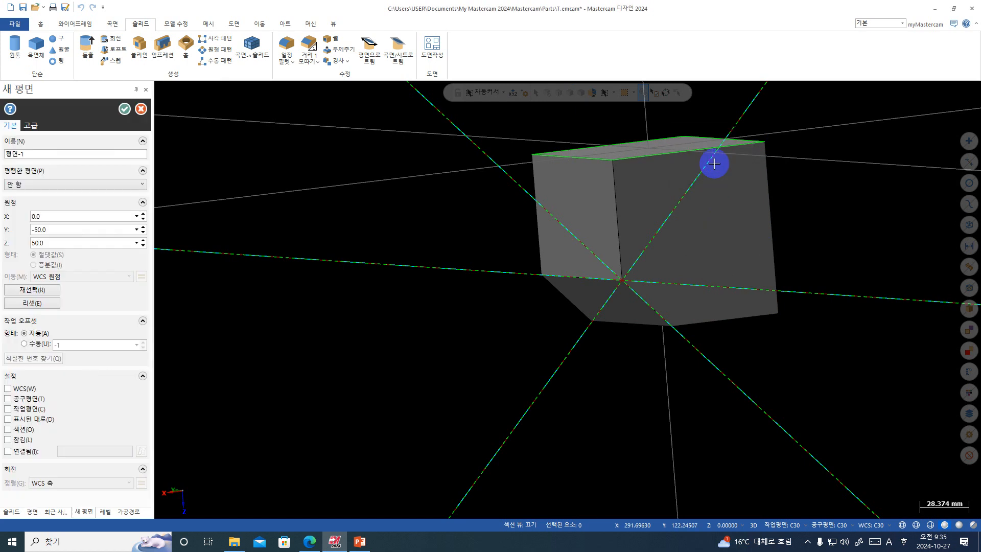
# - Move the new plane's origin to the side face's base corner at X -50, Y -50, Z 0
pyautogui.click(36, 293)
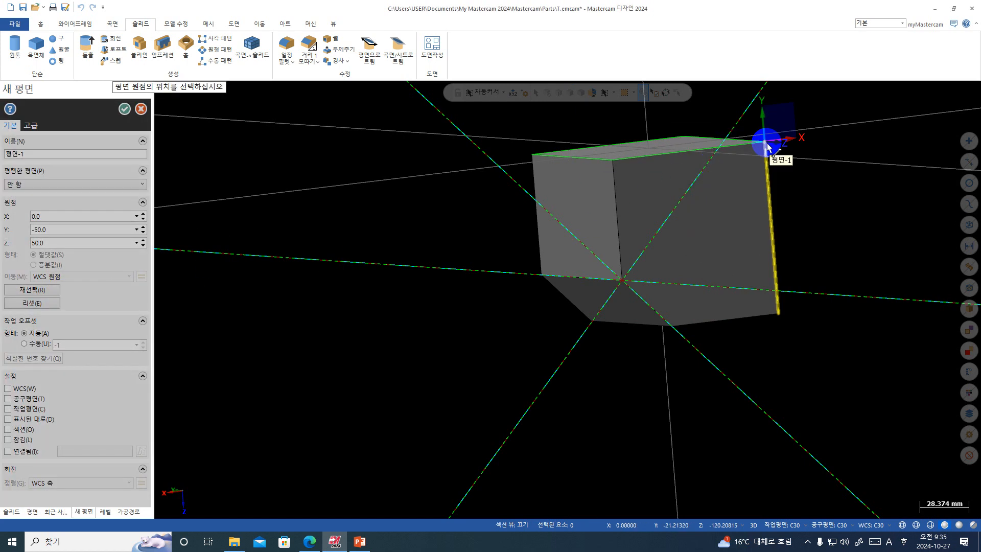
pyautogui.click(787, 155)
pyautogui.moveTo(849, 226); pyautogui.dragTo(897, 250, button='middle')
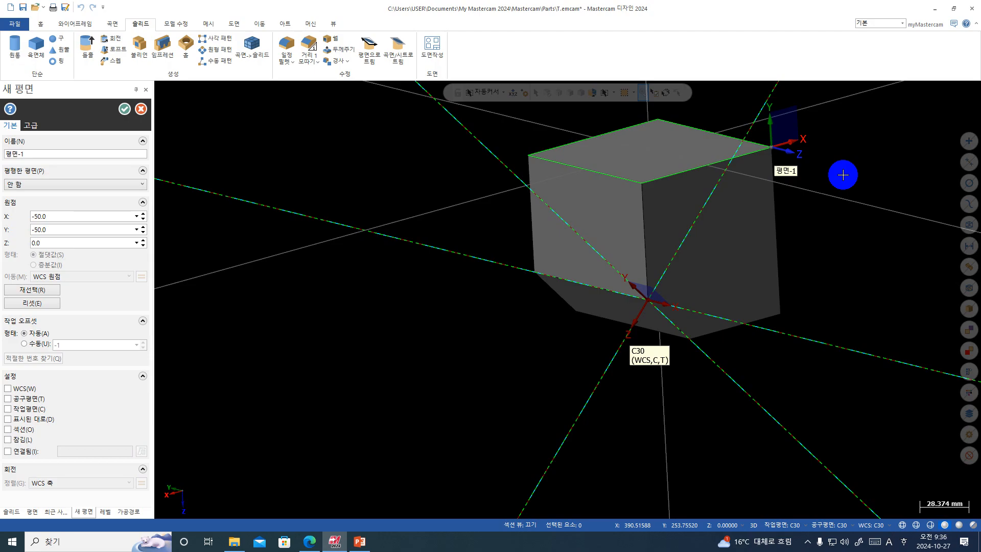
# - Name the new plane 1 and create it
pyautogui.moveTo(41, 153); pyautogui.dragTo(2, 152)
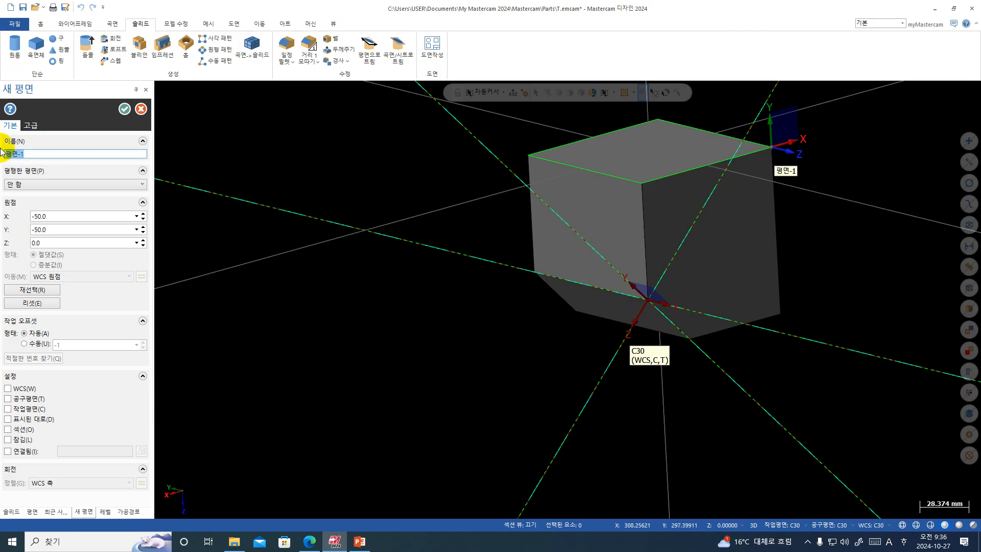
pyautogui.press('BackSpace')
pyautogui.write('1')
pyautogui.click(126, 109)
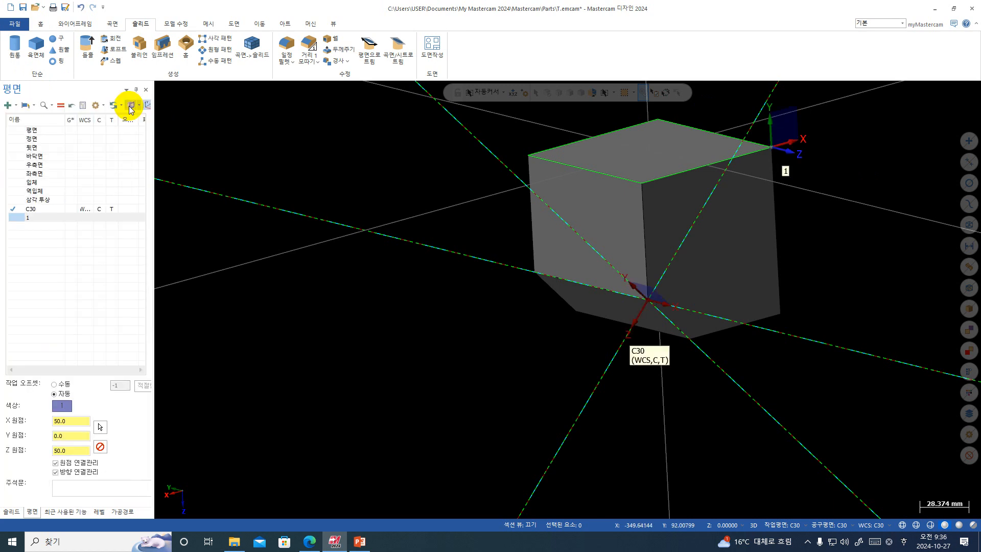
# - Make plane 1 the WCS and display the block in its top view
pyautogui.click(80, 218)
pyautogui.rightClick(346, 181)
pyautogui.click(384, 235)
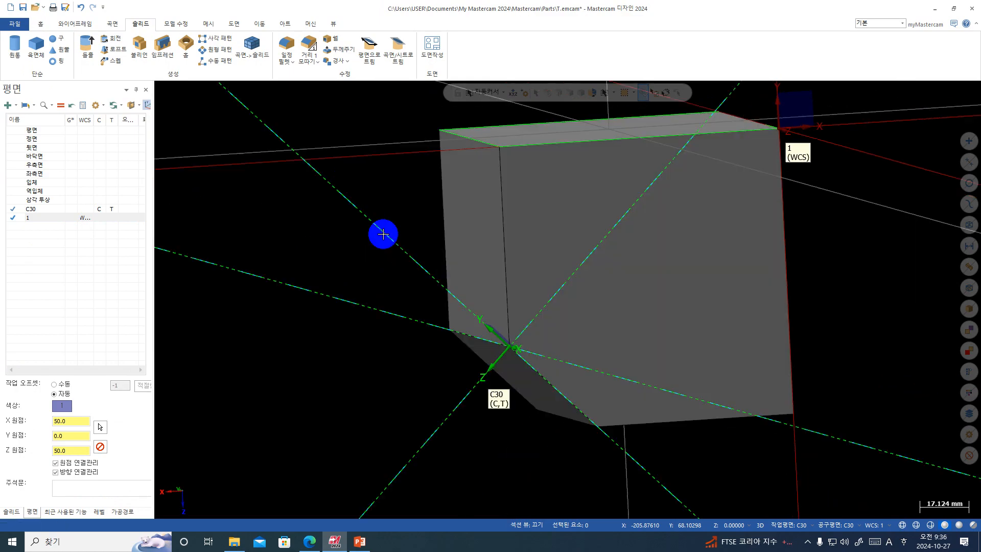
pyautogui.scroll(-2, 762, 273)
pyautogui.moveTo(738, 302); pyautogui.dragTo(746, 235, button='middle')
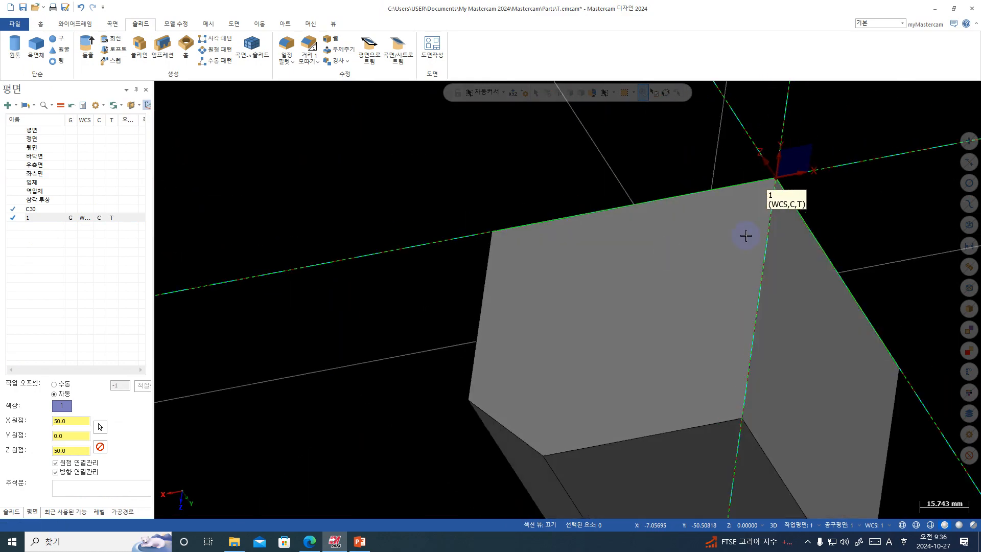
pyautogui.scroll(-1, 675, 235)
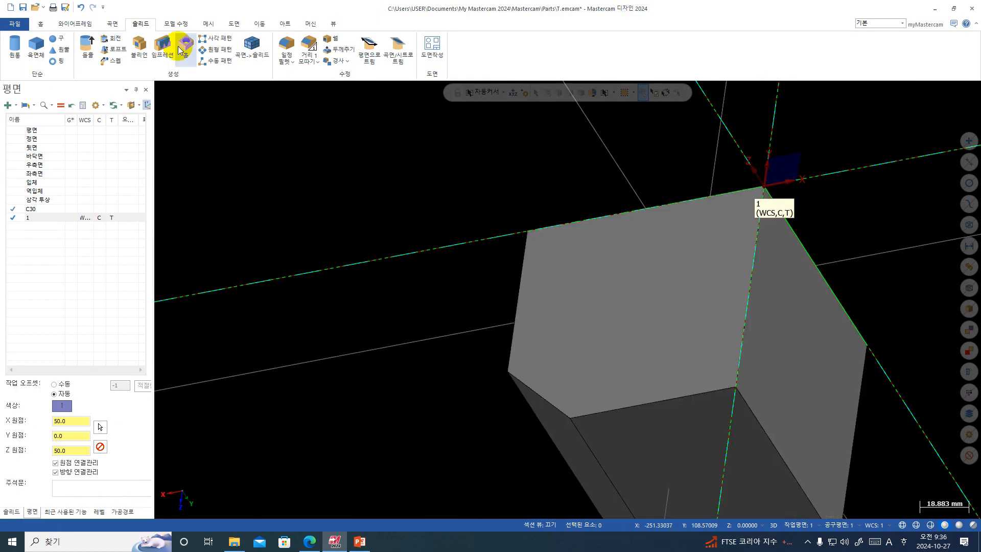
pyautogui.click(75, 24)
pyautogui.click(132, 45)
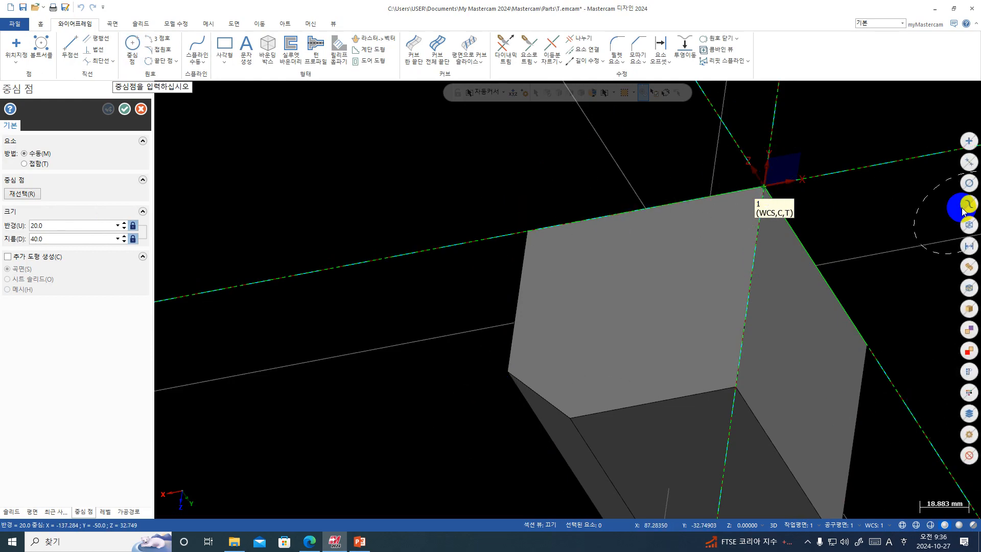
pyautogui.press('Escape')
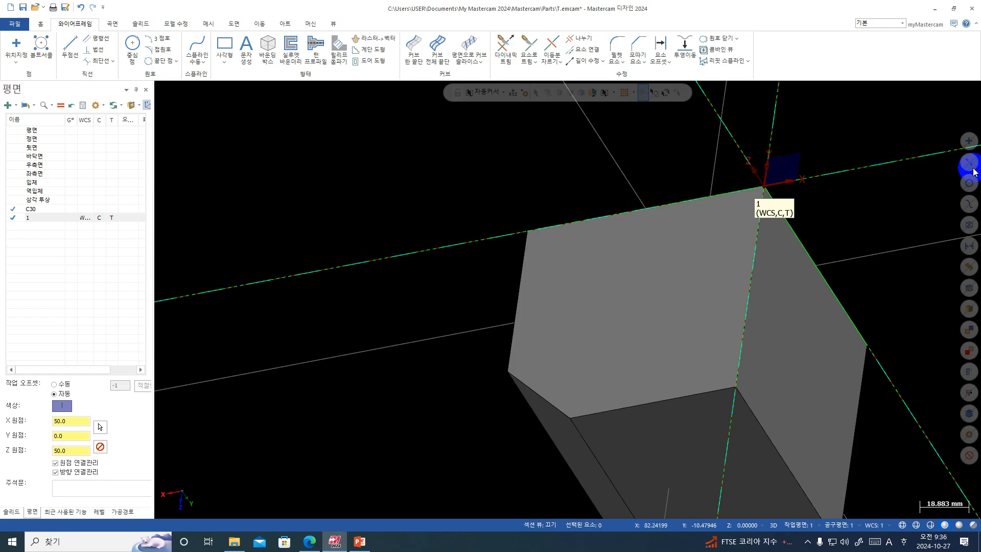
# - Make the standard top plane (평면) the WCS, construction plane and tool plane, and view the block at an angle
pyautogui.click(81, 131)
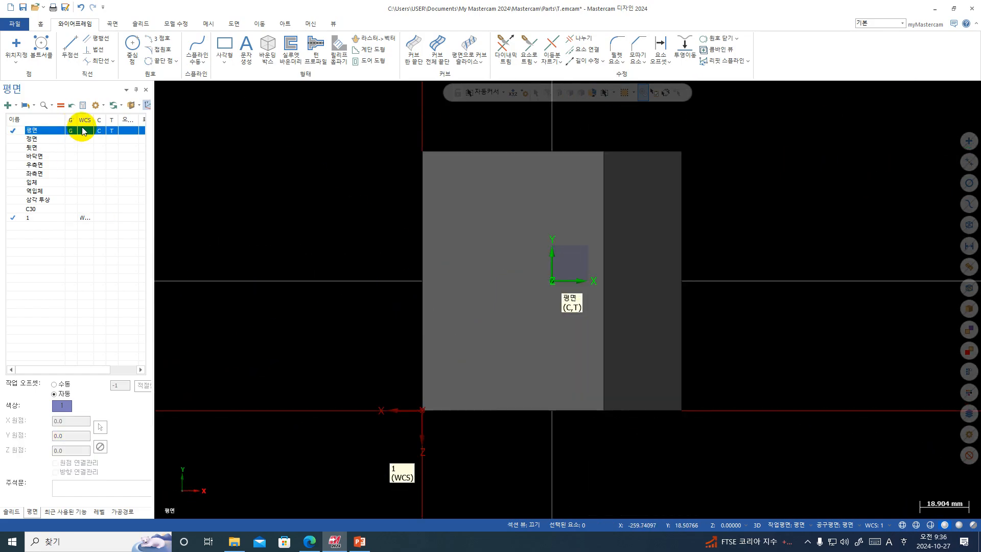
pyautogui.click(83, 131)
pyautogui.moveTo(394, 261); pyautogui.dragTo(560, 214, button='middle')
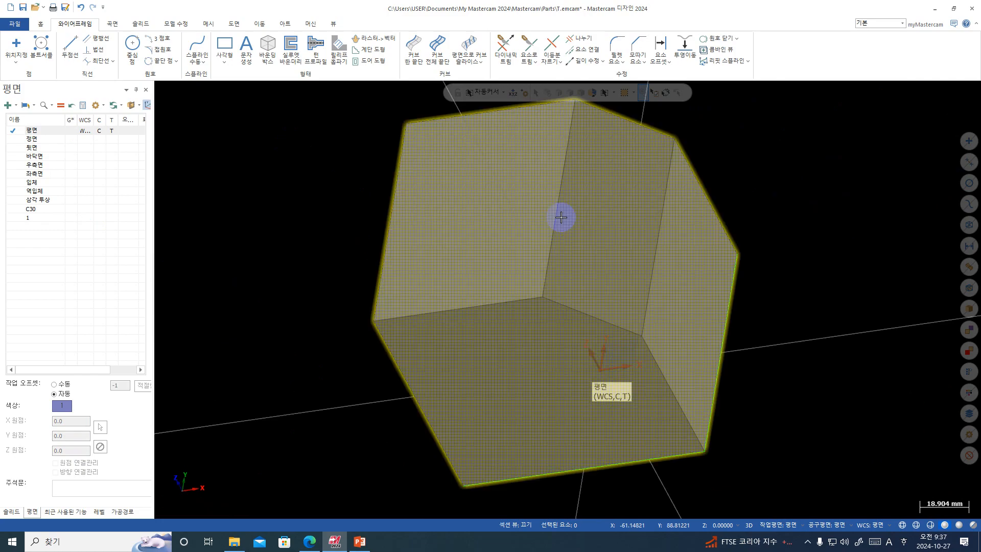
pyautogui.click(18, 105)
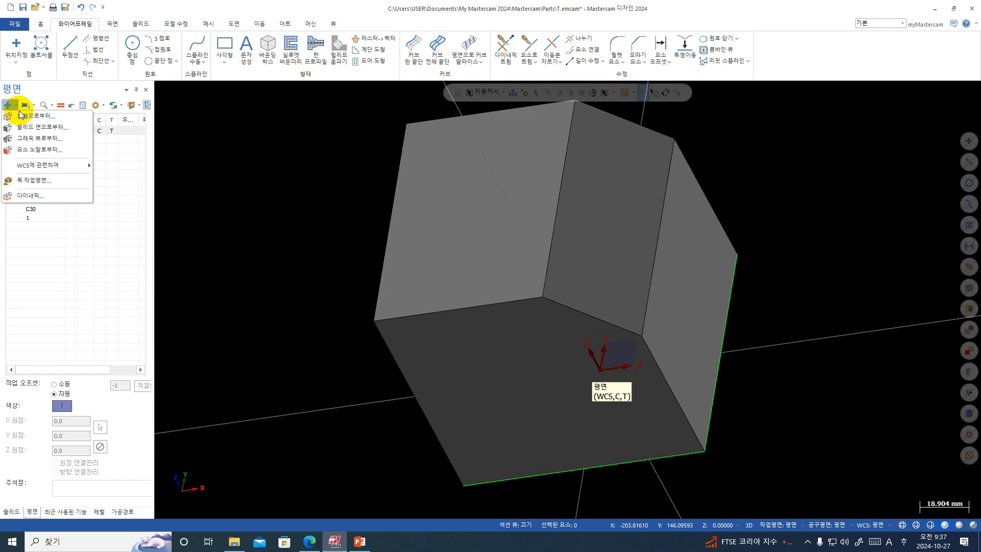
pyautogui.click(254, 160)
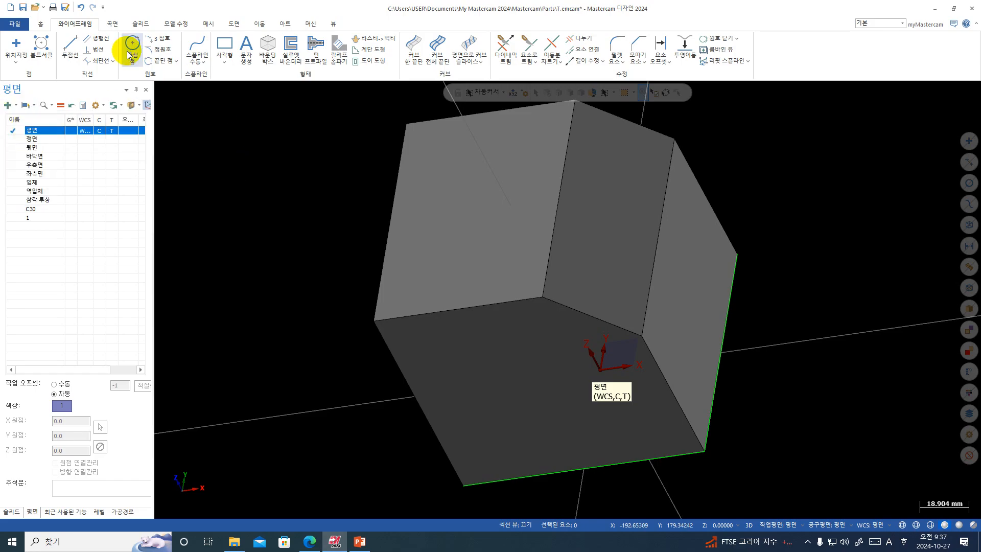
pyautogui.moveTo(366, 158); pyautogui.dragTo(344, 142, button='middle')
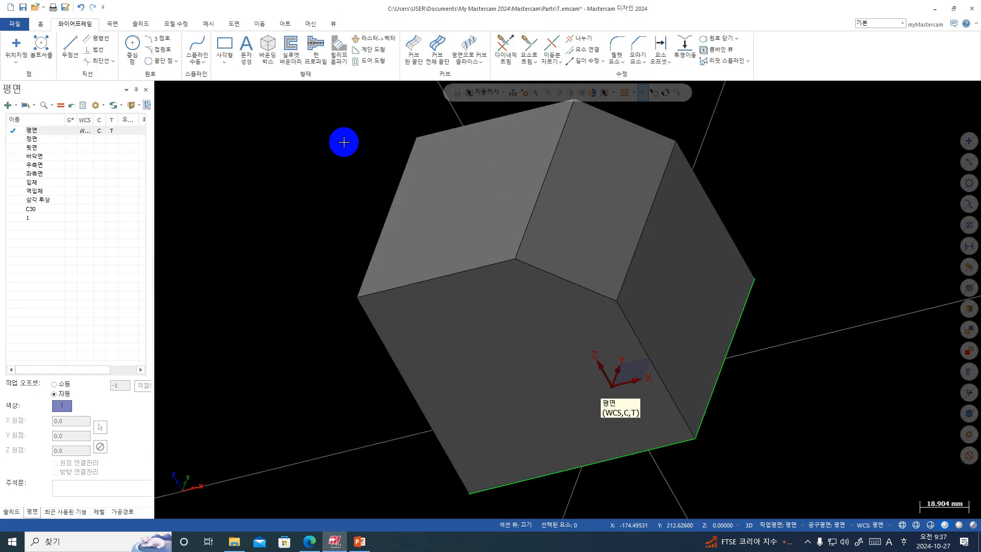
pyautogui.hotkey('ctrl', '1')
pyautogui.click(505, 218)
pyautogui.moveTo(610, 228)
pyautogui.mouseDown()
pyautogui.moveTo(615, 193)
pyautogui.moveTo(561, 204)
pyautogui.mouseUp()
pyautogui.press('Escape')
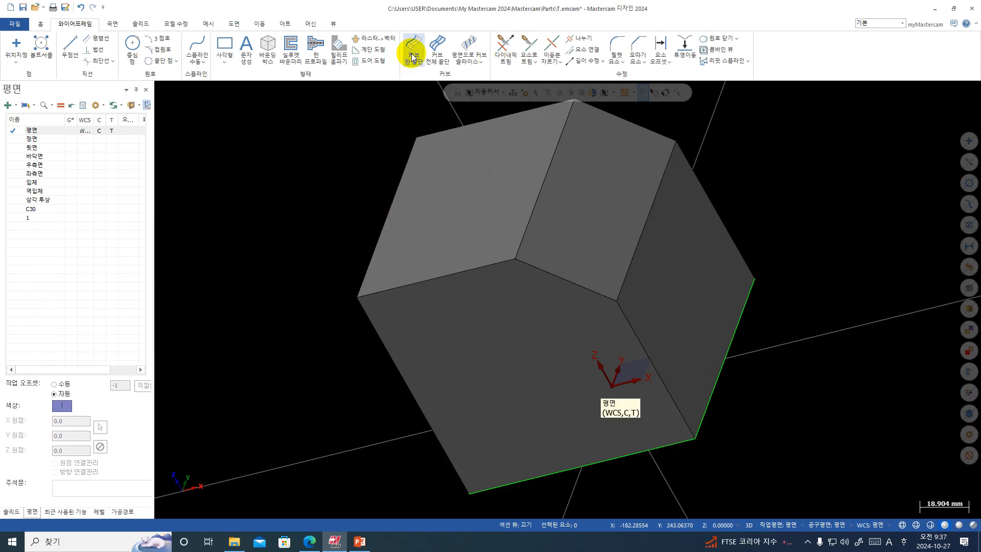
# - Create curves on all edges of the block's sloped chamfer face, using solid face selection
pyautogui.scroll(-3, 406, 322)
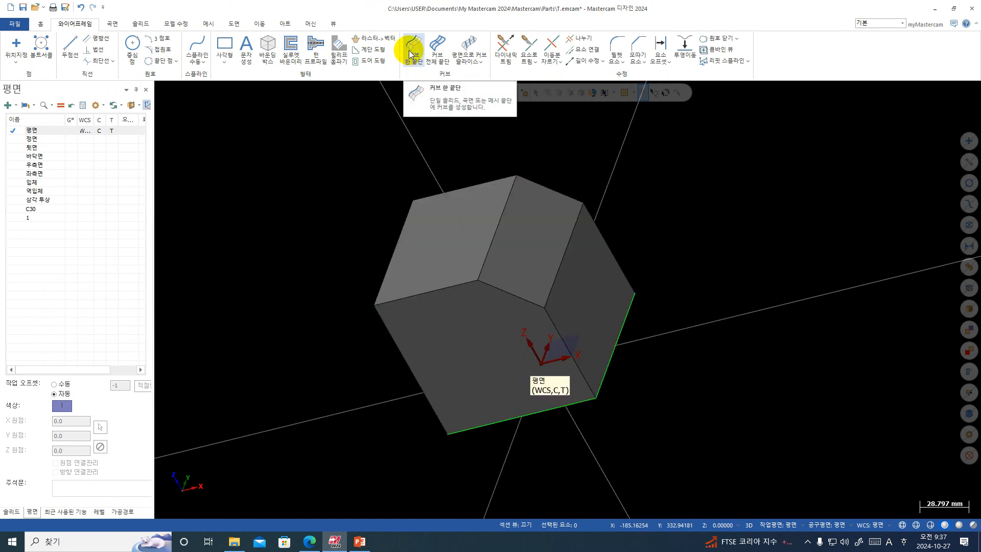
pyautogui.click(436, 49)
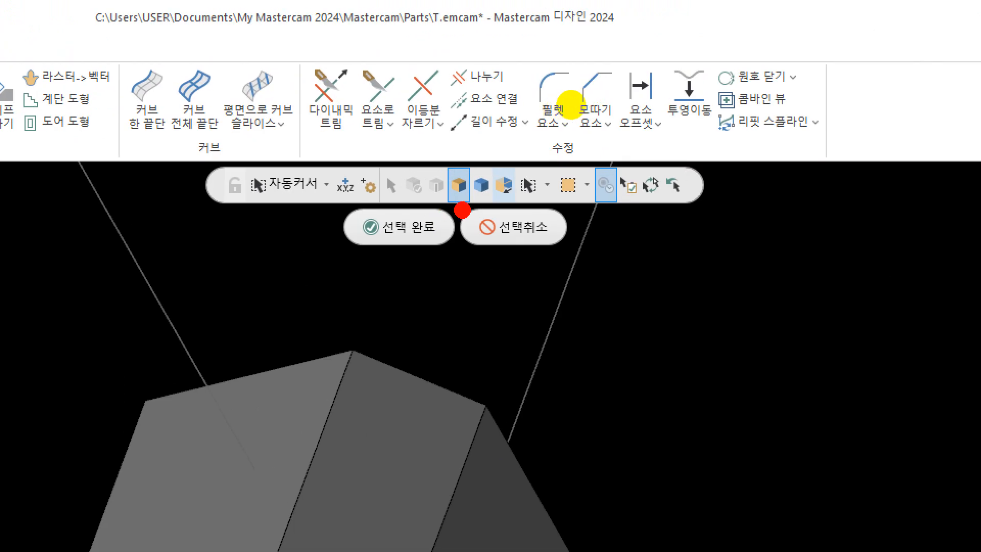
pyautogui.moveTo(427, 323)
pyautogui.mouseDown()
pyautogui.moveTo(420, 359)
pyautogui.moveTo(403, 375)
pyautogui.moveTo(444, 366)
pyautogui.mouseUp()
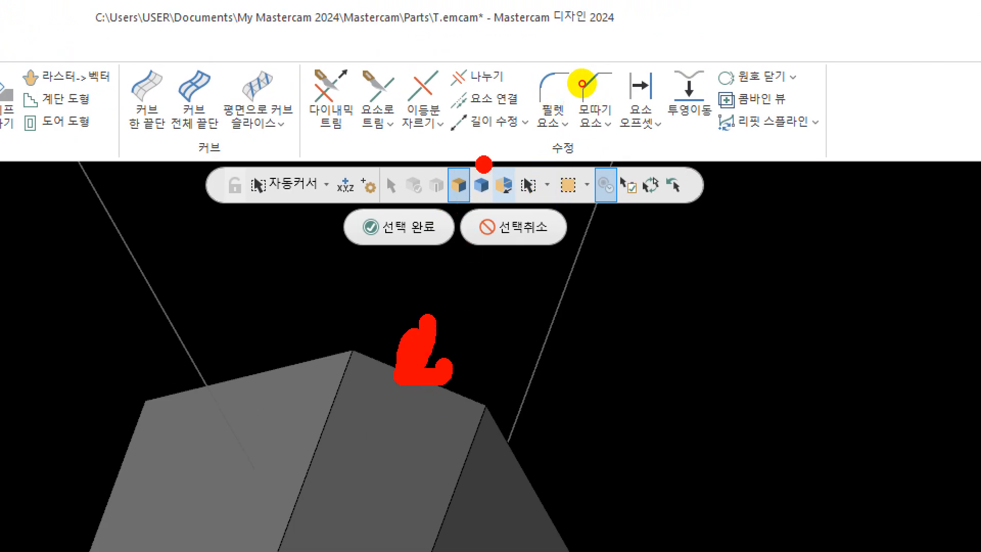
pyautogui.moveTo(482, 171); pyautogui.dragTo(493, 146)
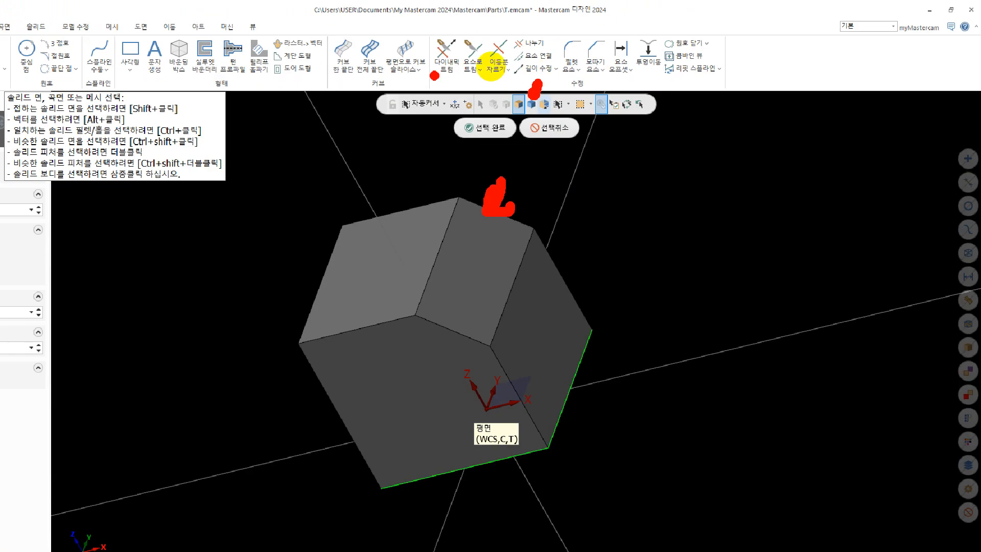
pyautogui.moveTo(309, 149)
pyautogui.mouseDown()
pyautogui.moveTo(580, 157)
pyautogui.moveTo(414, 465)
pyautogui.moveTo(450, 202)
pyautogui.mouseUp()
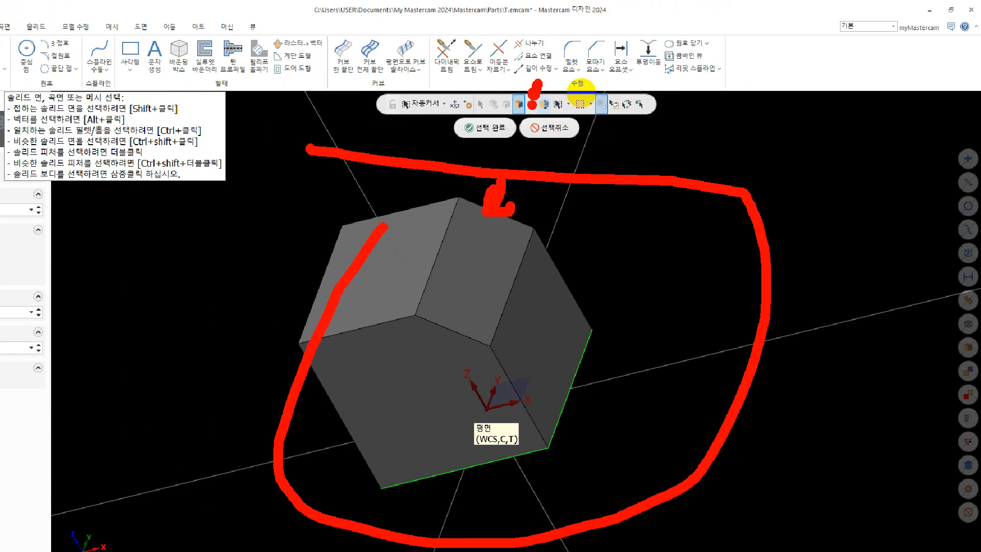
pyautogui.press('Escape')
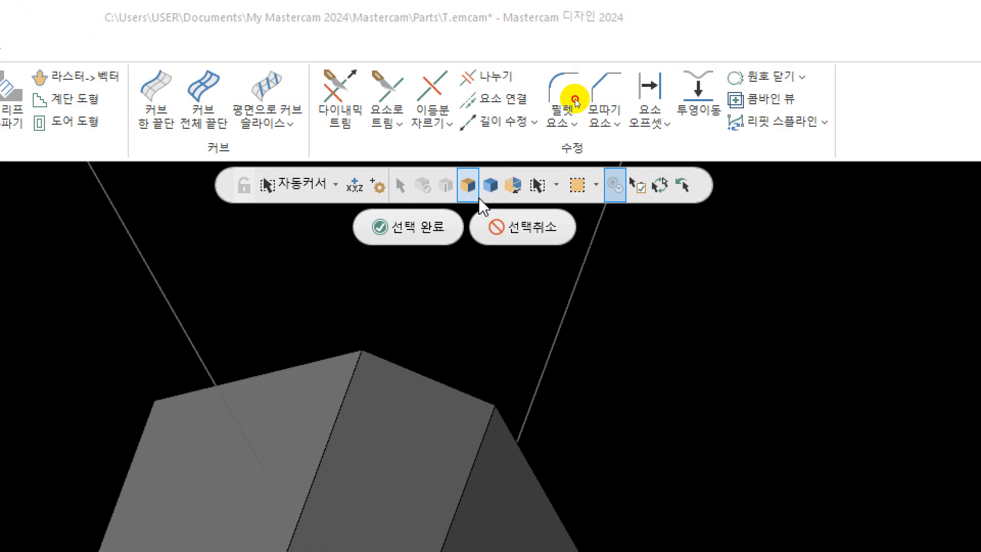
pyautogui.click(574, 98)
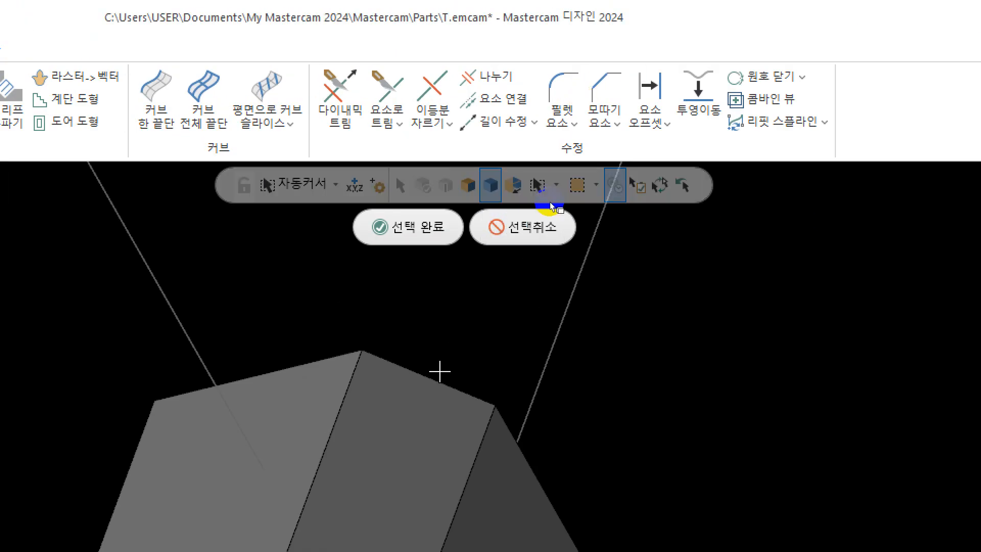
pyautogui.click(465, 187)
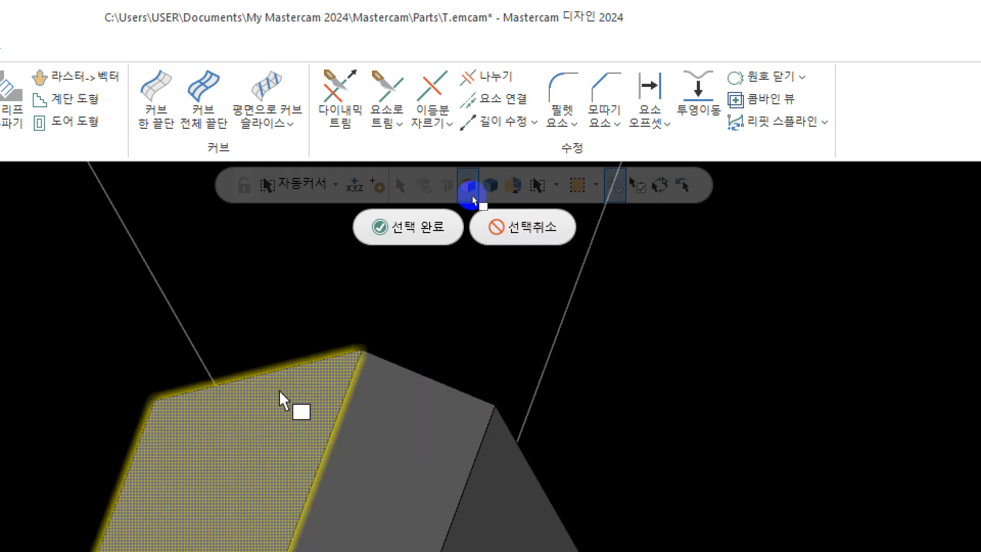
pyautogui.moveTo(385, 424); pyautogui.dragTo(356, 448, button='middle')
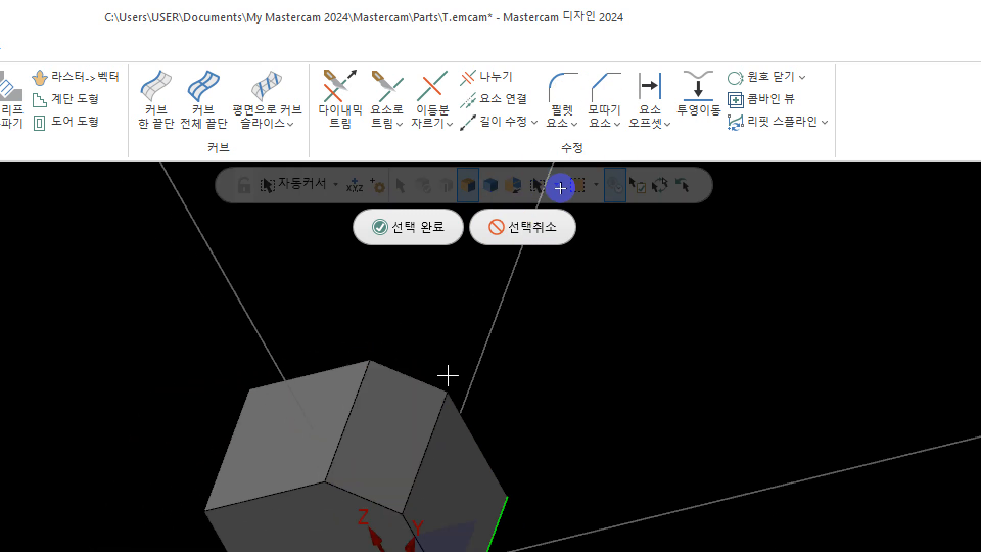
pyautogui.click(392, 226)
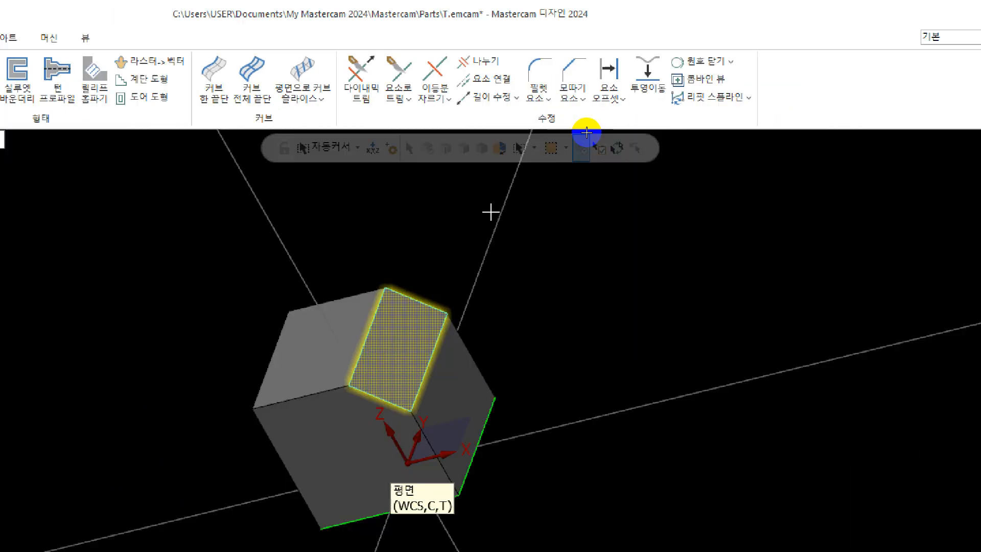
pyautogui.press('Escape')
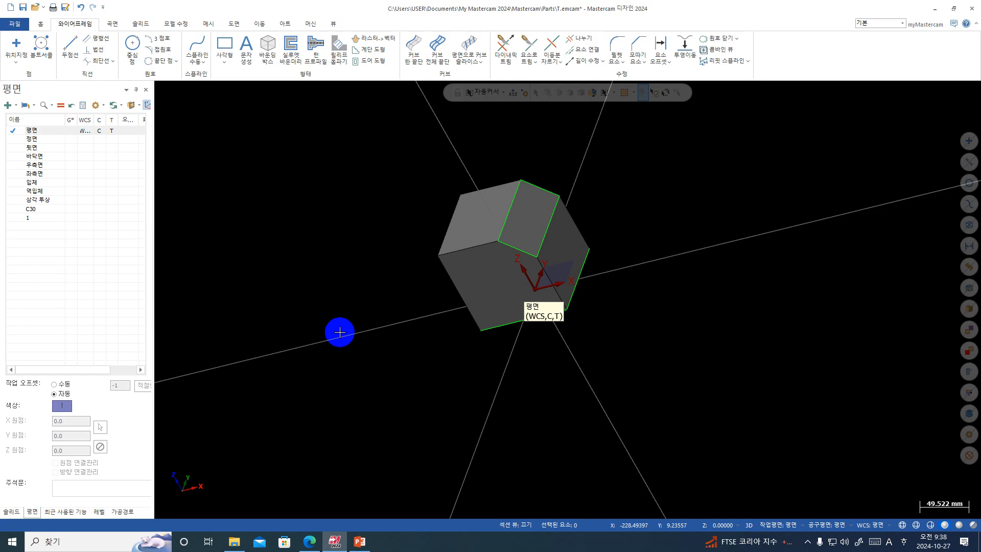
# - Create single edge curves along the outer side edge and the front edge of the block's top face
pyautogui.click(417, 49)
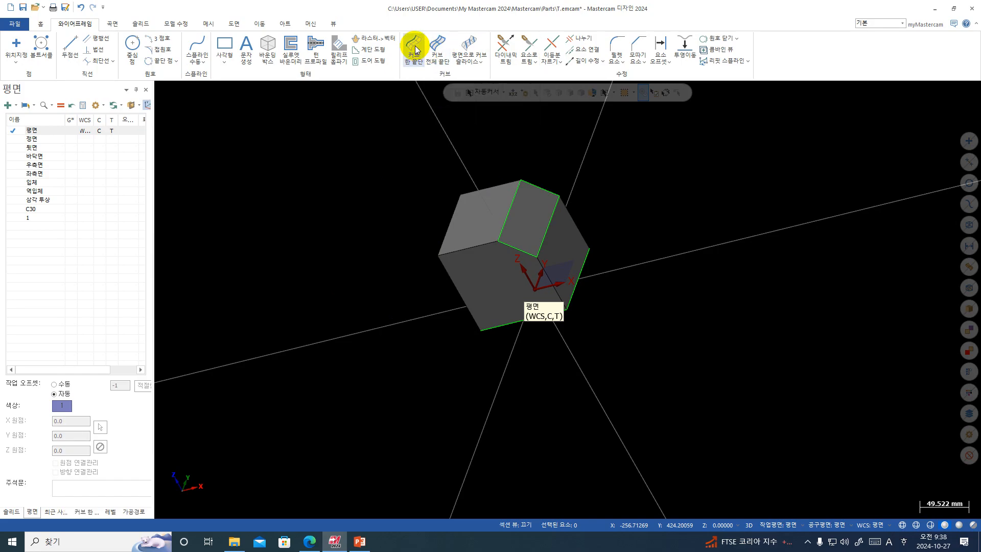
pyautogui.click(472, 233)
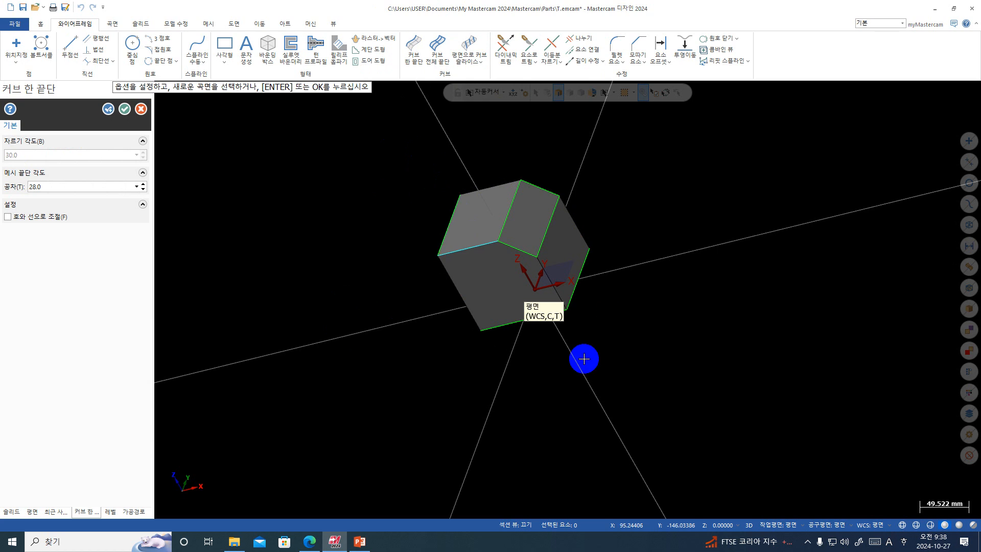
pyautogui.press('Escape')
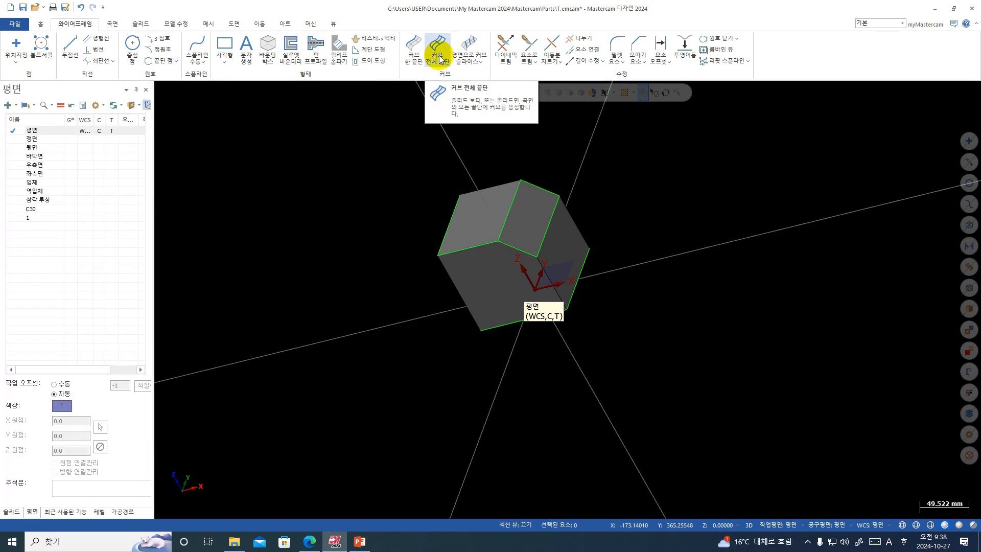
pyautogui.click(17, 106)
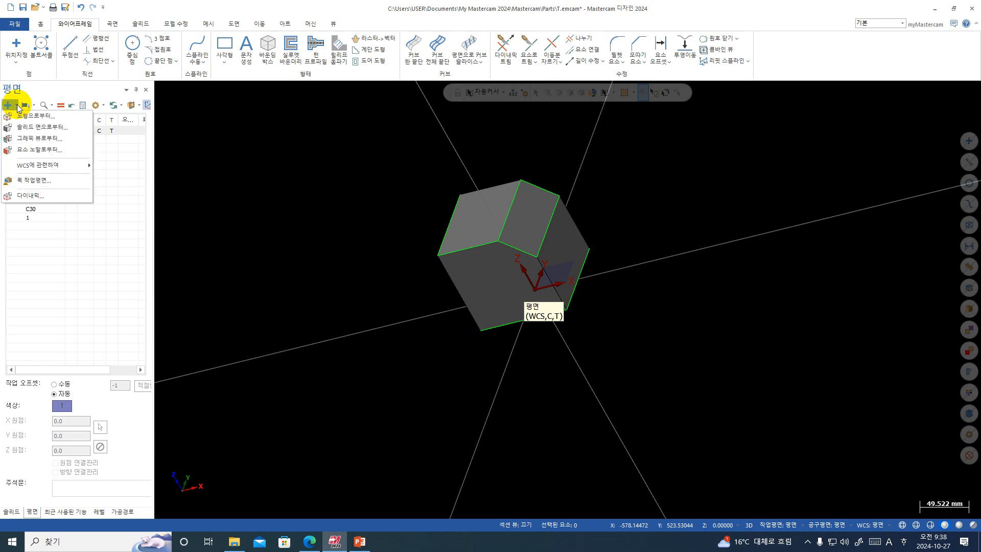
pyautogui.click(32, 152)
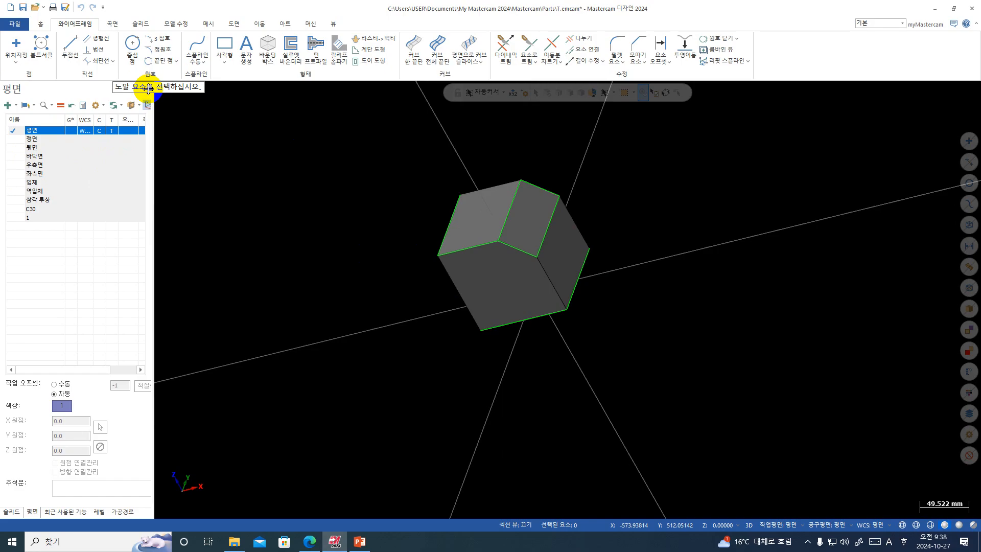
pyautogui.press('Escape')
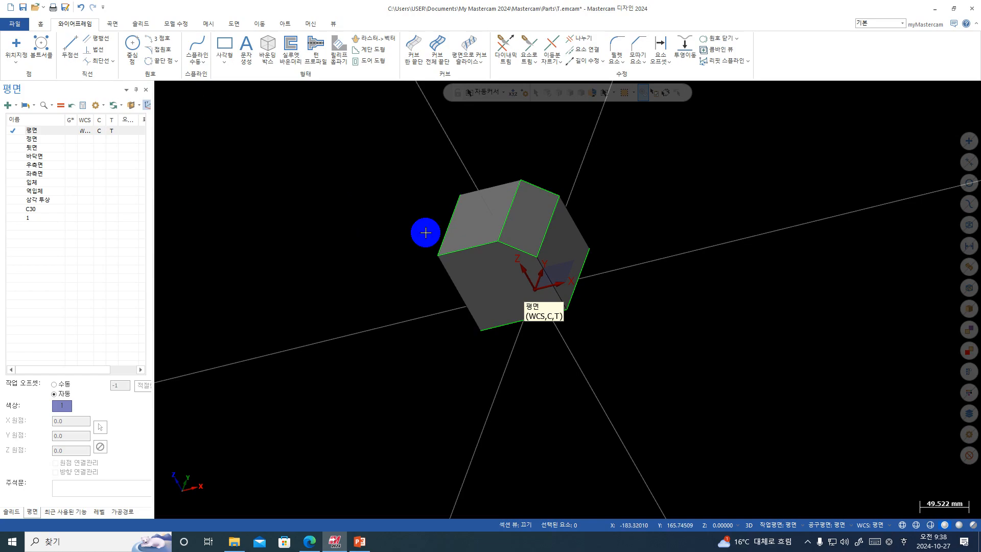
pyautogui.moveTo(509, 247)
pyautogui.mouseDown(button='middle')
pyautogui.moveTo(558, 296)
pyautogui.moveTo(526, 186)
pyautogui.moveTo(516, 201)
pyautogui.moveTo(511, 153)
pyautogui.moveTo(523, 249)
pyautogui.mouseUp(button='middle')
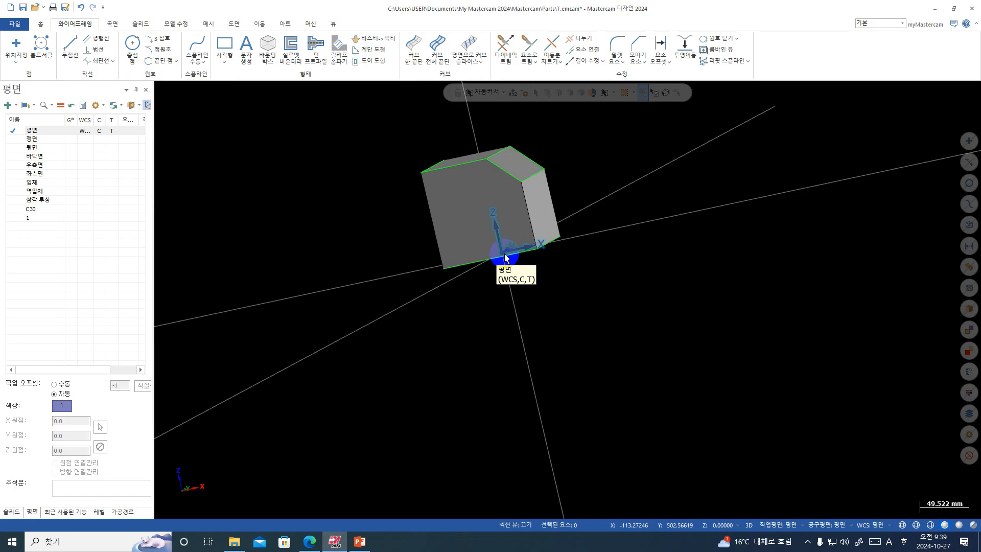
pyautogui.moveTo(504, 253); pyautogui.dragTo(545, 131, button='middle')
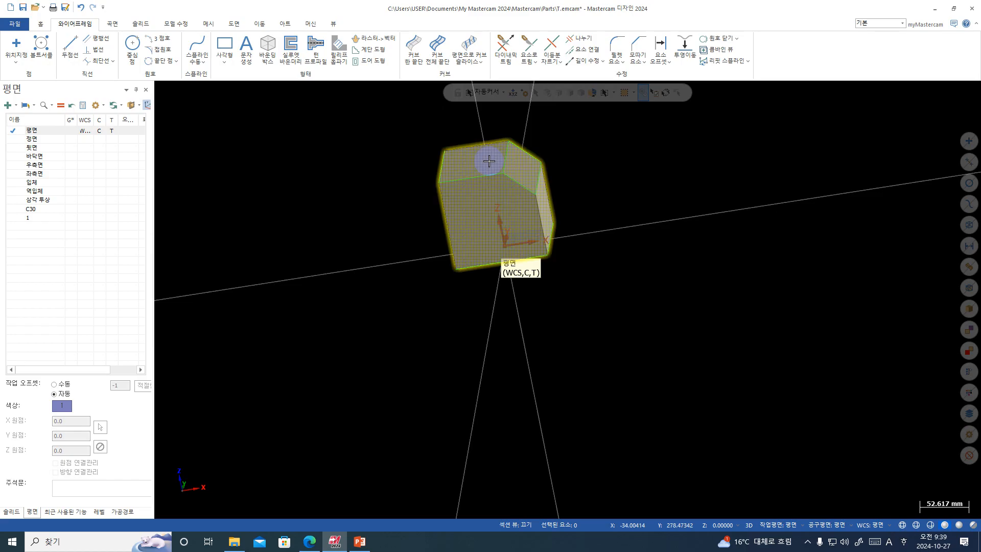
pyautogui.hotkey('ctrl', '1')
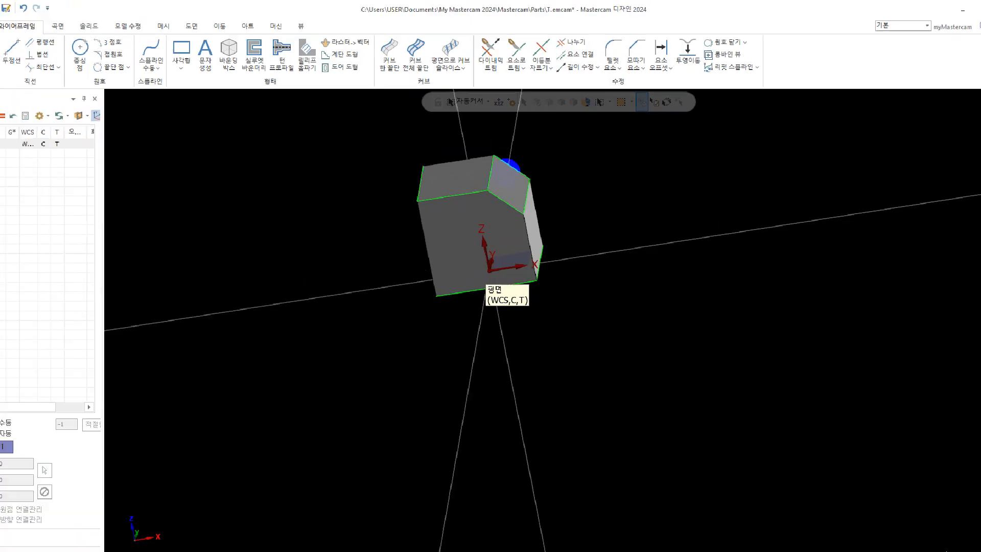
pyautogui.click(503, 172)
pyautogui.moveTo(548, 320); pyautogui.dragTo(493, 280)
pyautogui.moveTo(534, 230); pyautogui.dragTo(508, 256)
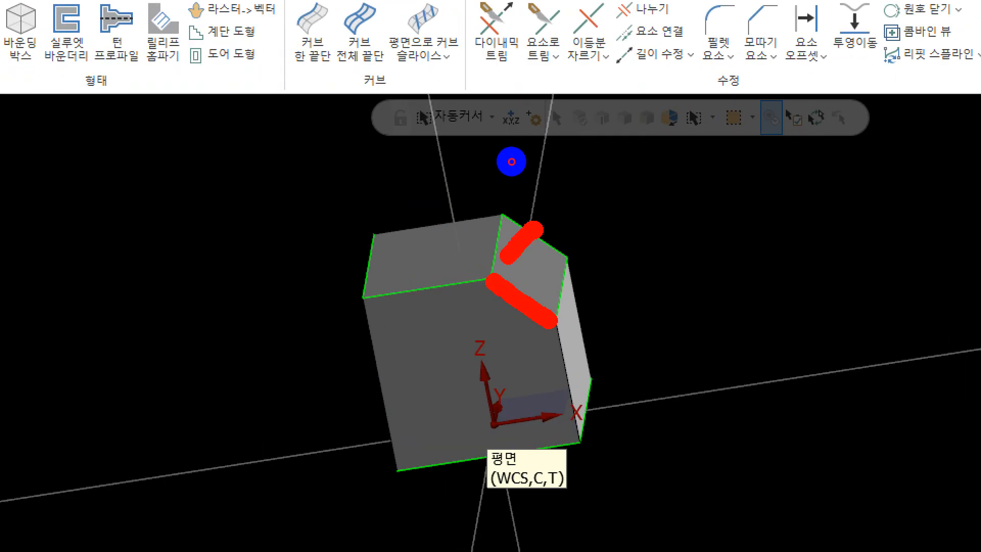
pyautogui.moveTo(494, 323)
pyautogui.mouseDown()
pyautogui.moveTo(484, 318)
pyautogui.moveTo(503, 253)
pyautogui.moveTo(493, 282)
pyautogui.mouseUp()
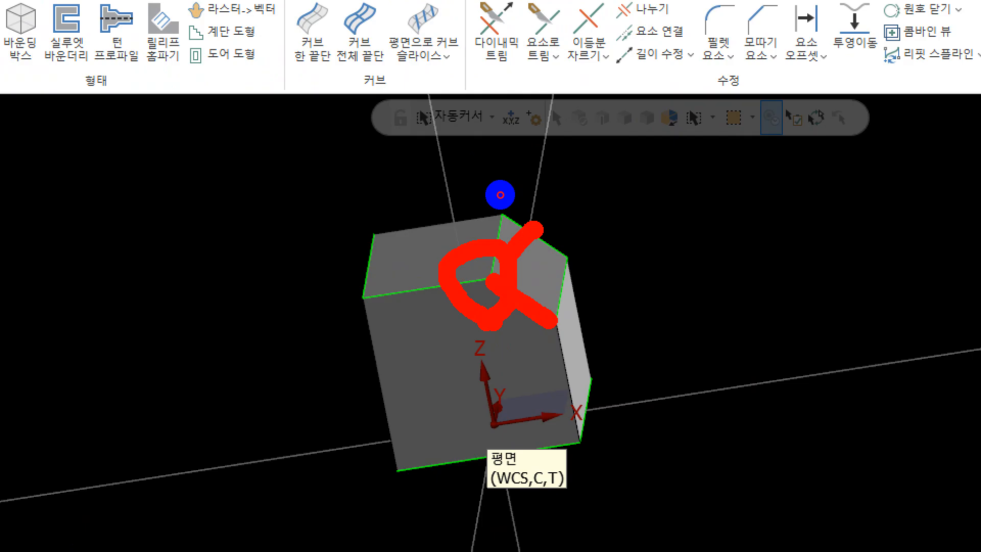
pyautogui.press('Escape')
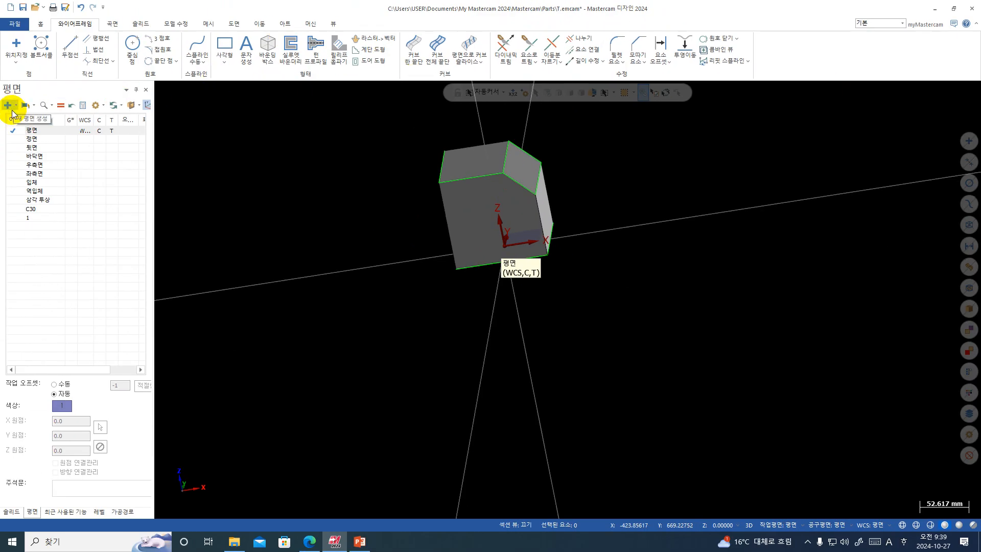
# - Start a new plane from an entity normal, using the short sloped side edge curve of the chamfer face
pyautogui.click(15, 107)
pyautogui.click(32, 108)
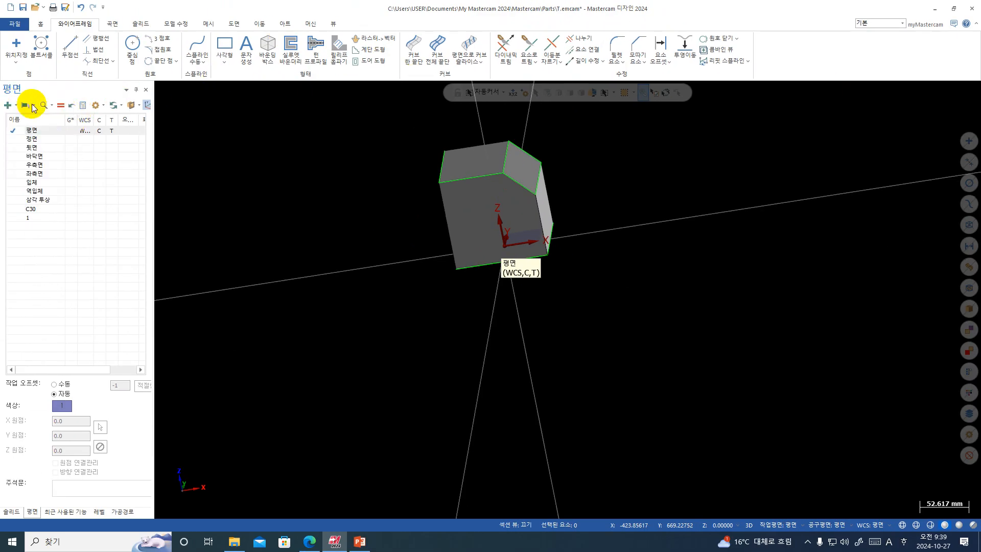
pyautogui.click(16, 106)
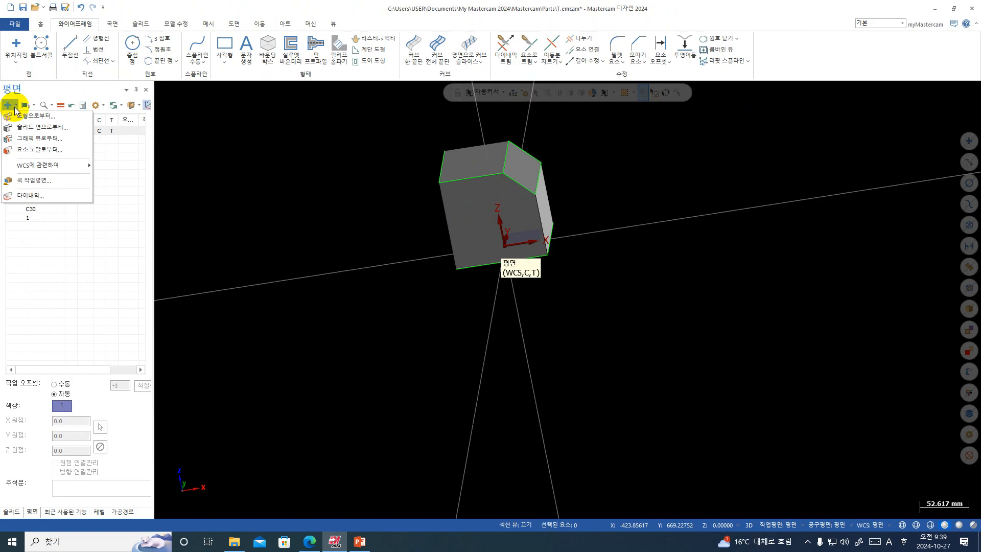
pyautogui.click(42, 148)
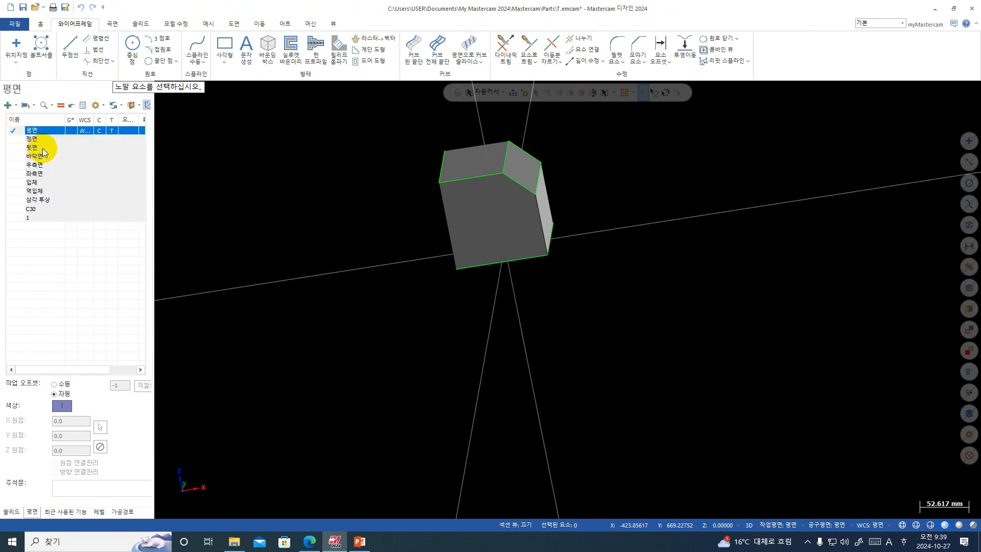
pyautogui.click(512, 182)
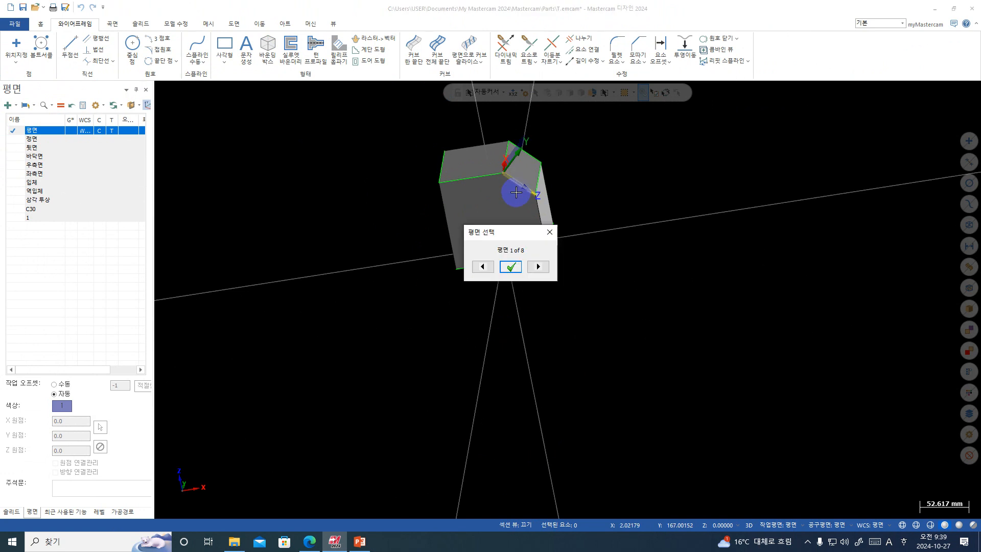
pyautogui.moveTo(575, 177); pyautogui.dragTo(519, 186, button='middle')
pyautogui.scroll(2, 519, 186)
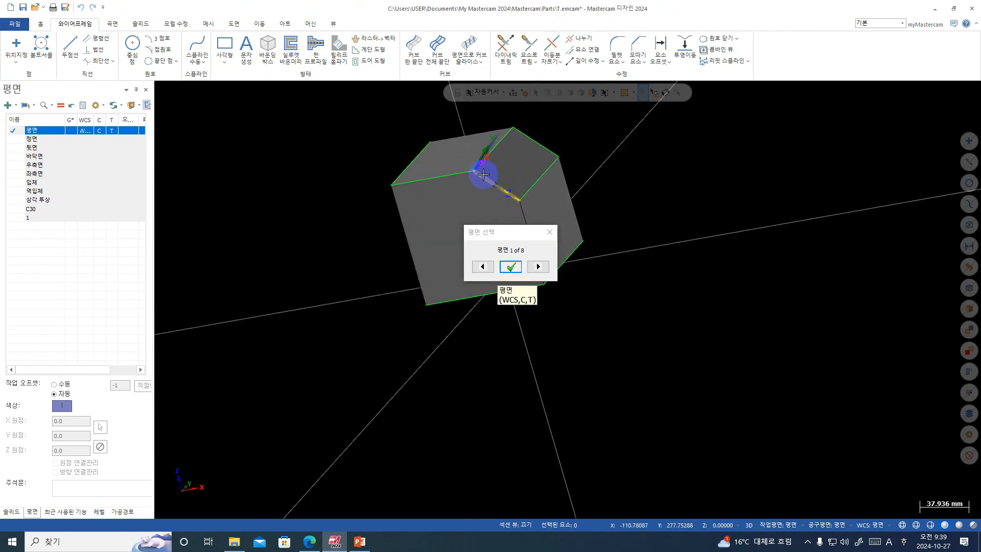
pyautogui.moveTo(477, 158); pyautogui.dragTo(480, 136, button='middle')
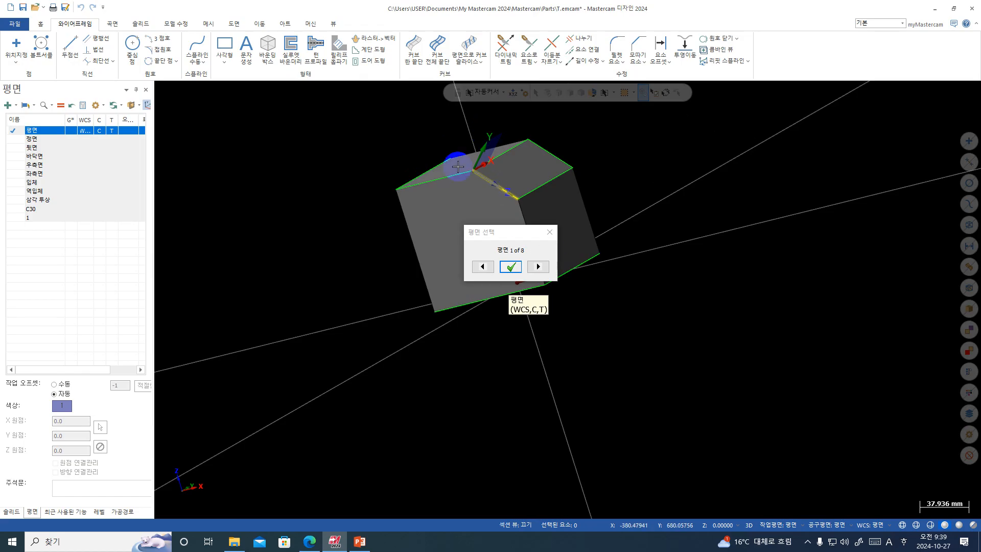
# - Compare the candidate orientations along the chamfer's side edge curve and accept orientation 7 of 8 for the new plane
pyautogui.click(538, 267)
pyautogui.click(538, 266)
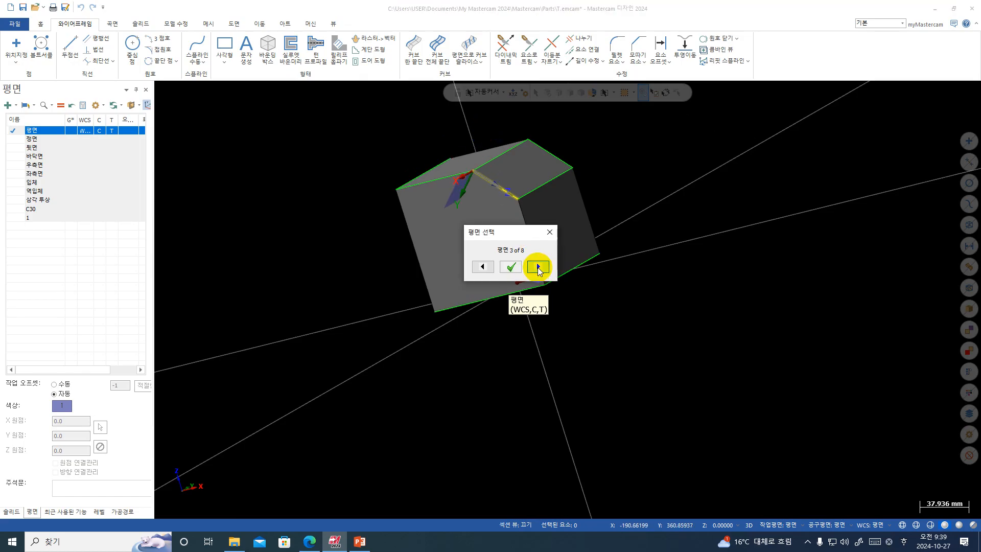
pyautogui.click(538, 266)
pyautogui.click(538, 266)
pyautogui.moveTo(531, 206); pyautogui.dragTo(511, 199, button='middle')
pyautogui.click(538, 267)
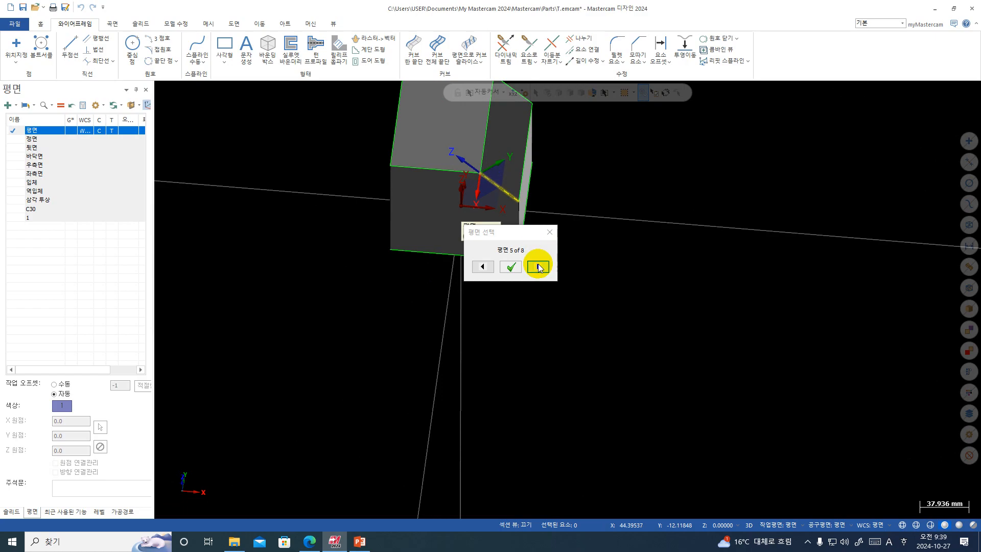
pyautogui.click(482, 267)
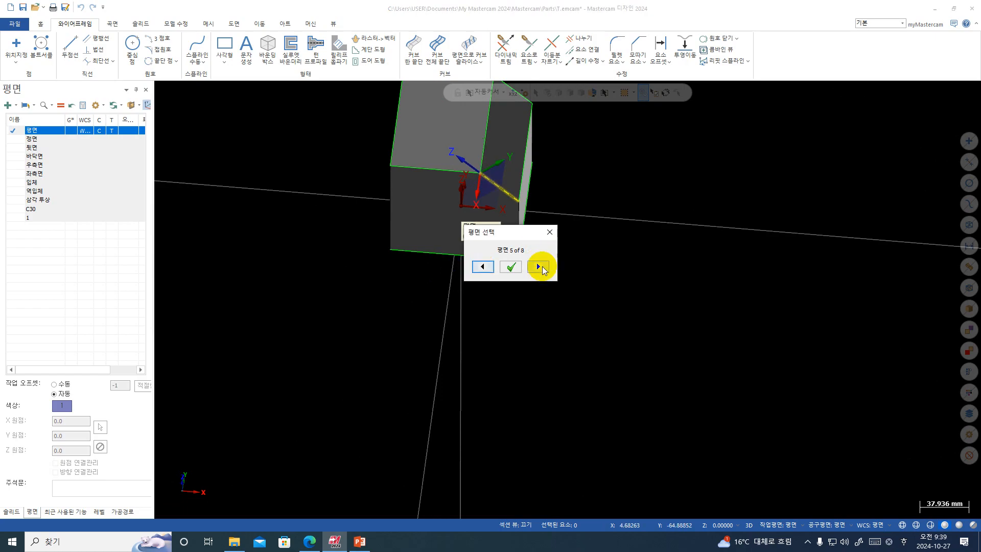
pyautogui.click(538, 266)
pyautogui.click(483, 267)
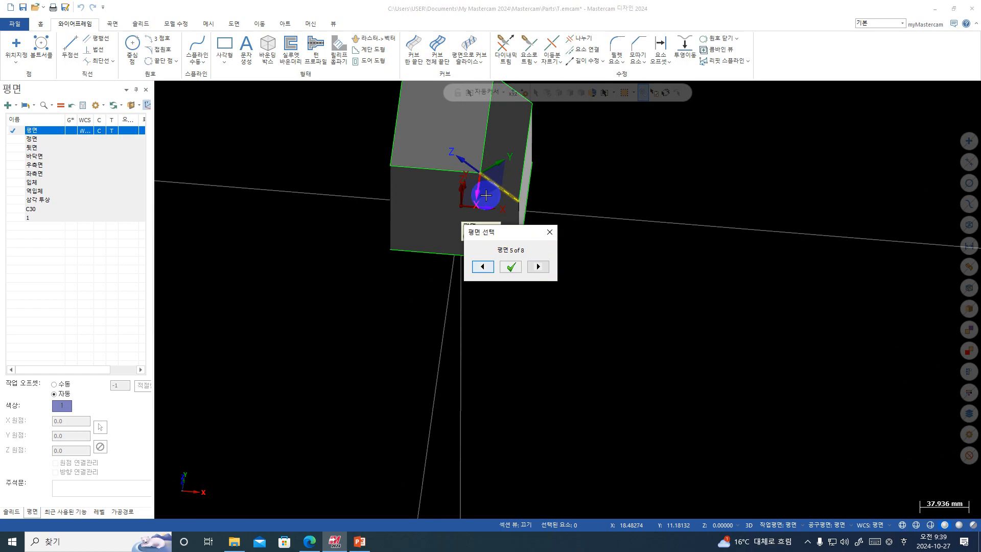
pyautogui.click(483, 267)
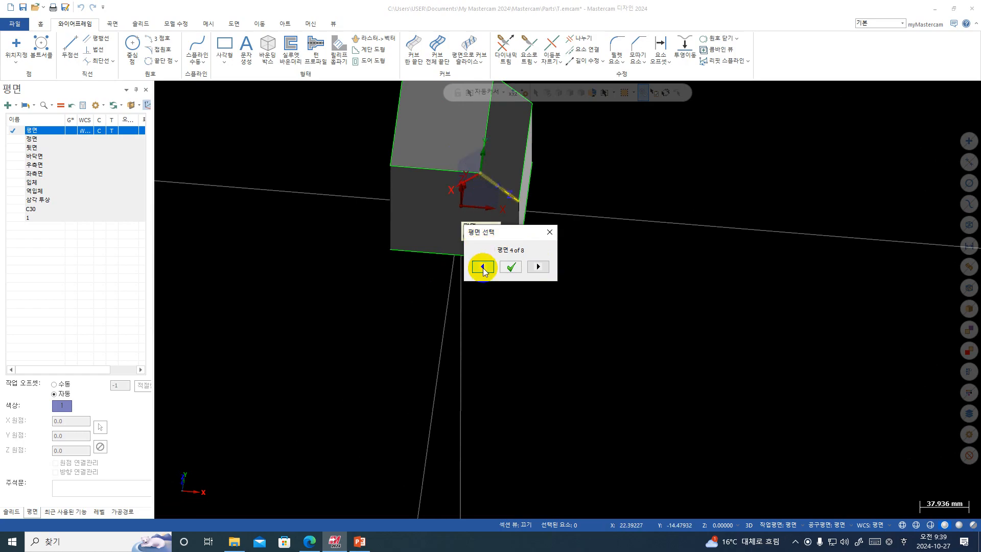
pyautogui.click(483, 267)
pyautogui.click(483, 267)
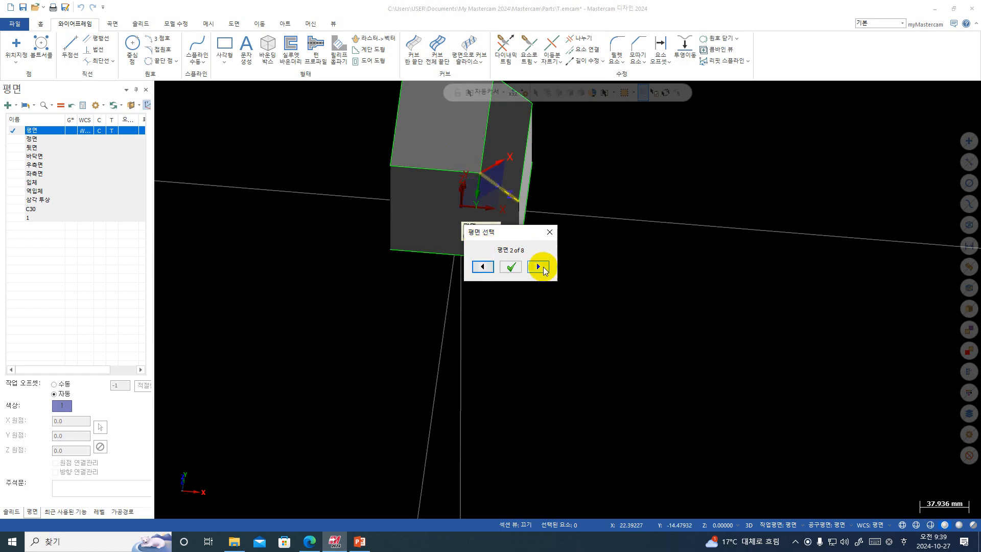
pyautogui.click(538, 266)
pyautogui.click(538, 266)
pyautogui.click(538, 266)
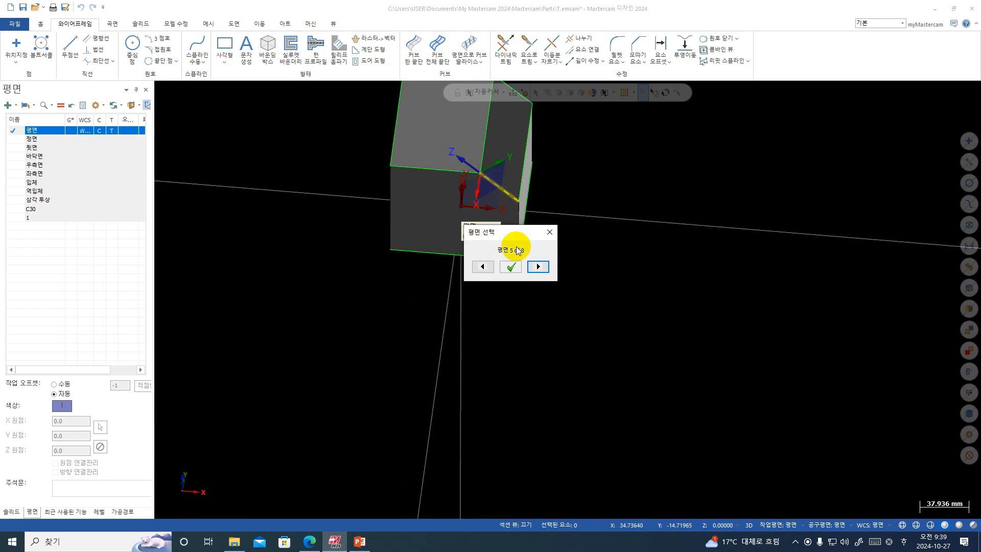
pyautogui.click(538, 266)
pyautogui.click(538, 266)
pyautogui.moveTo(484, 180); pyautogui.dragTo(455, 199, button='middle')
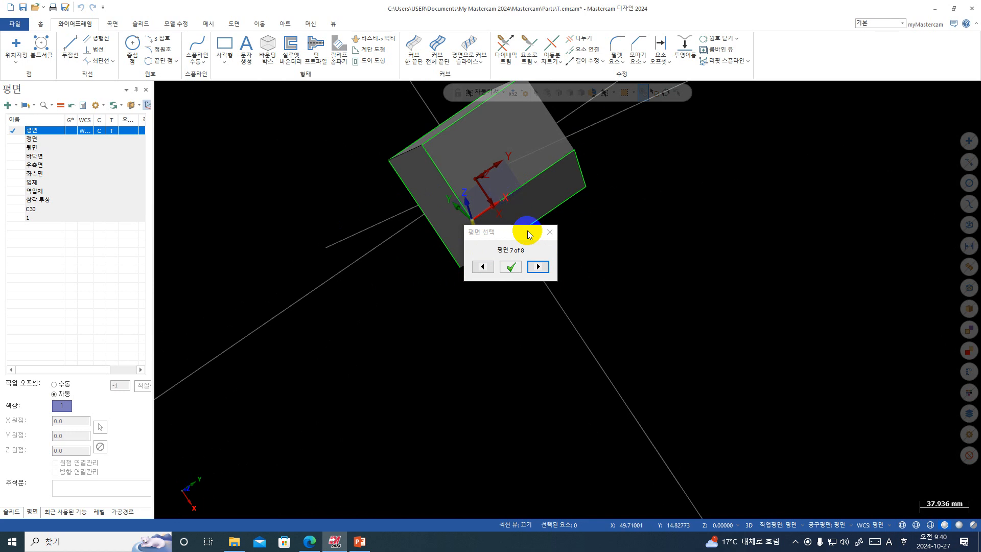
pyautogui.click(511, 265)
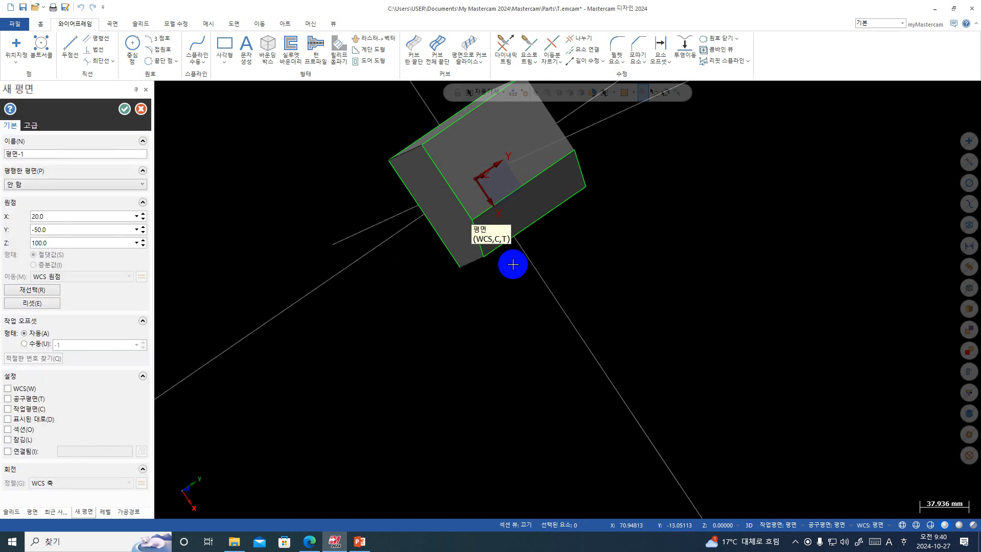
# - Name the new plane 22, set it as WCS, tool plane and construction plane, and create it
pyautogui.moveTo(41, 154); pyautogui.dragTo(3, 155)
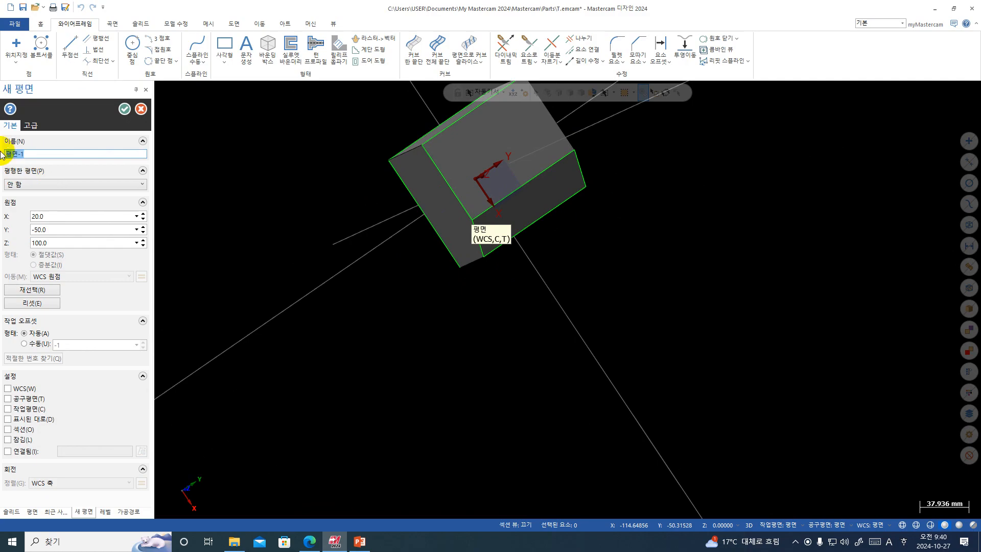
pyautogui.write('22')
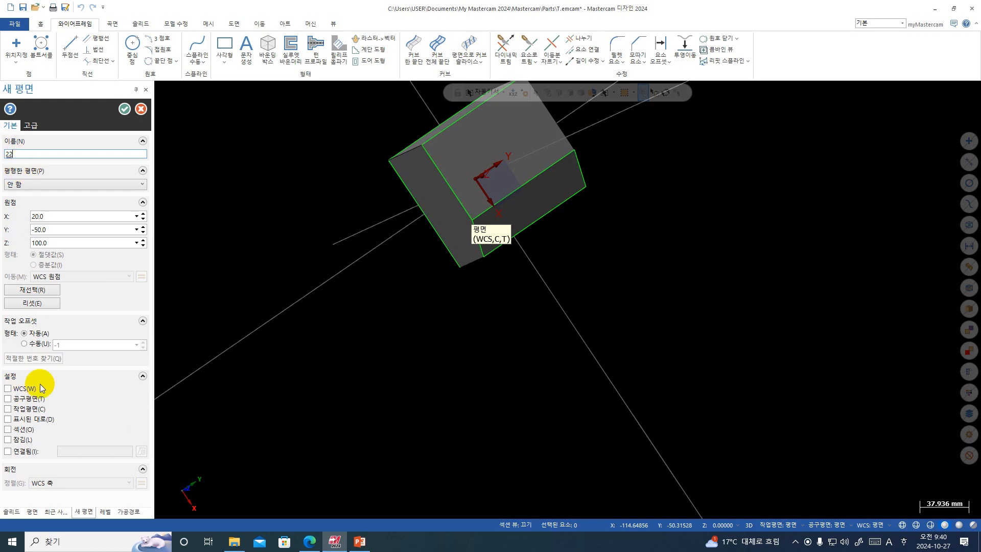
pyautogui.click(8, 389)
pyautogui.click(9, 399)
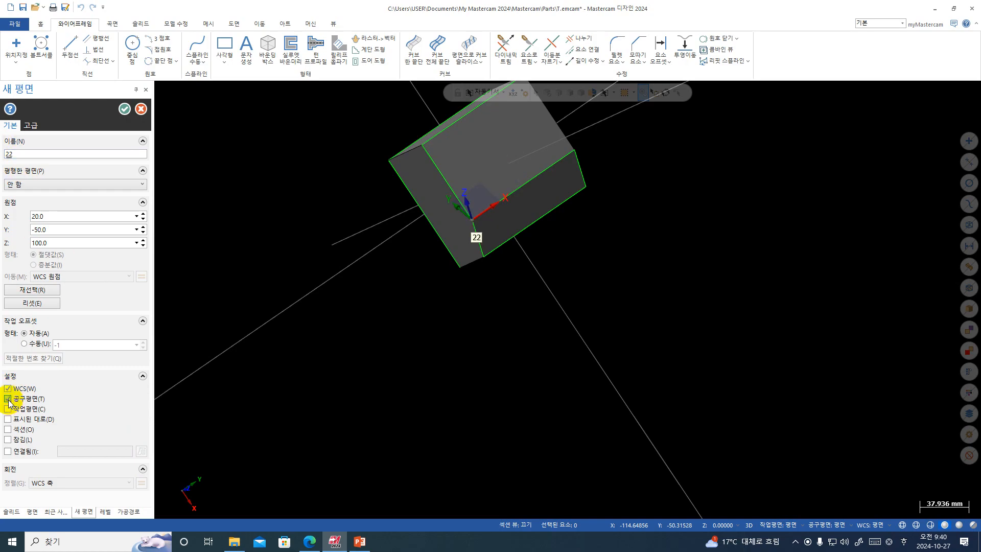
pyautogui.click(8, 409)
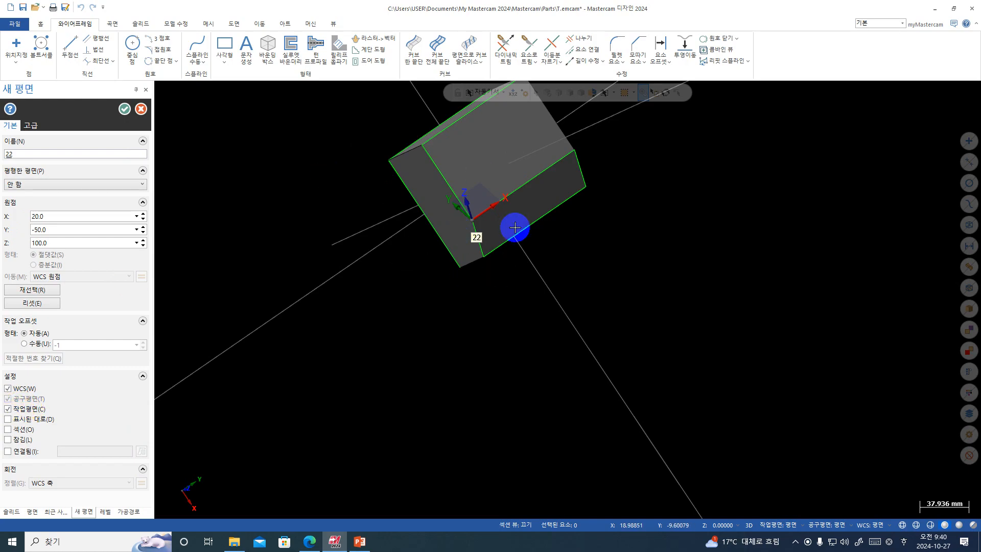
pyautogui.click(124, 109)
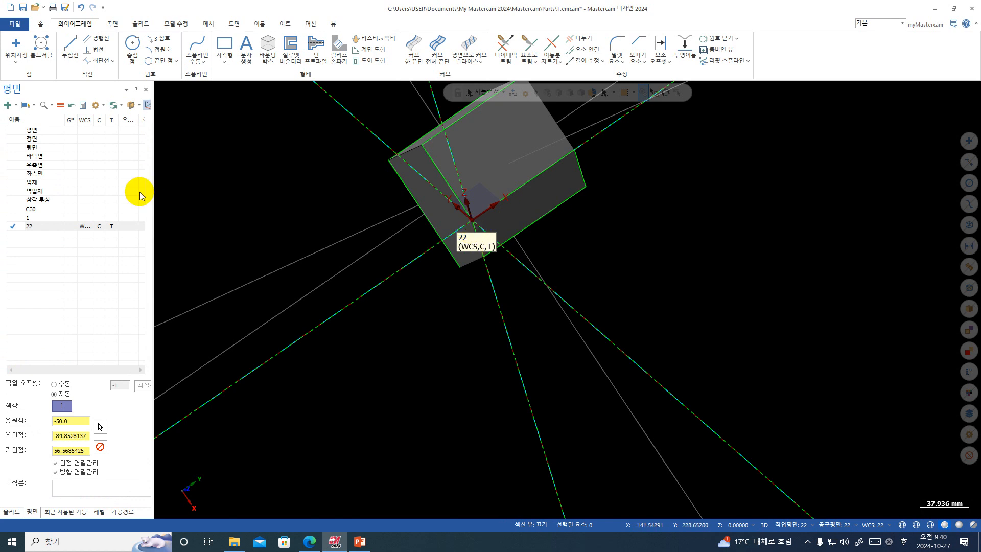
# - Display the block in the top view of plane 22 and examine the plane's origin and axis directions
pyautogui.rightClick(604, 225)
pyautogui.click(605, 232)
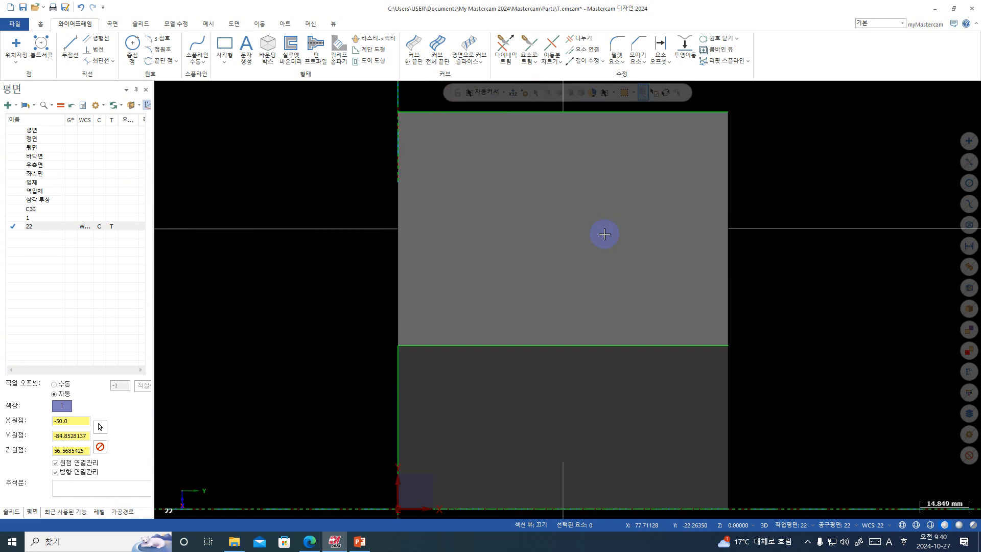
pyautogui.scroll(-1, 444, 71)
pyautogui.scroll(-1, 430, 142)
pyautogui.scroll(3, 352, 481)
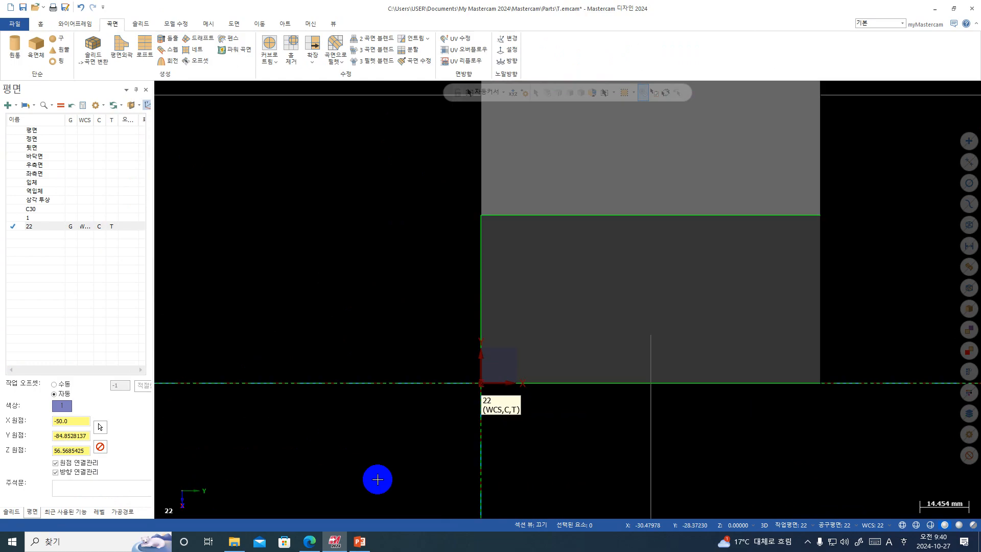
pyautogui.scroll(3, 377, 480)
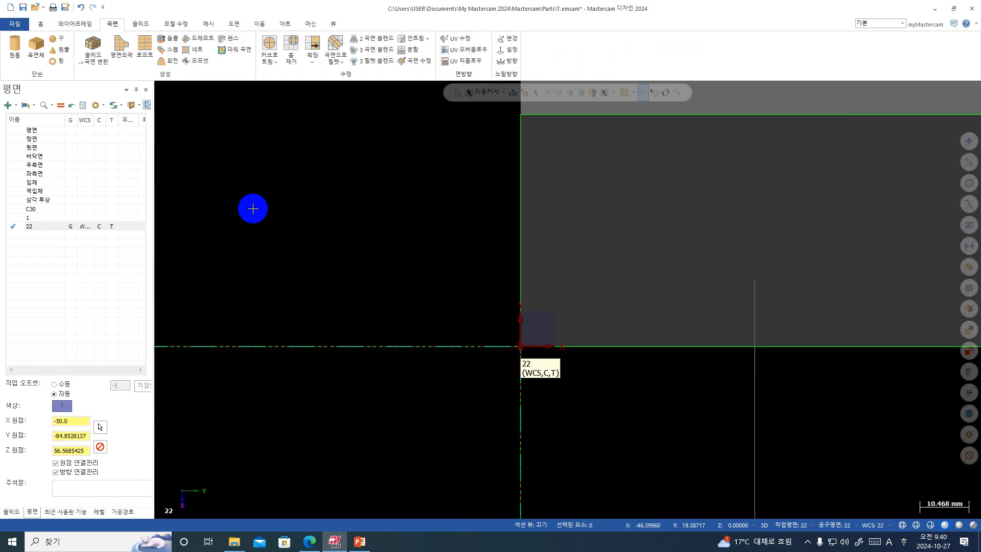
pyautogui.rightClick(225, 134)
pyautogui.click(281, 192)
pyautogui.moveTo(466, 311); pyautogui.dragTo(348, 201, button='middle')
pyautogui.rightClick(337, 192)
pyautogui.click(385, 247)
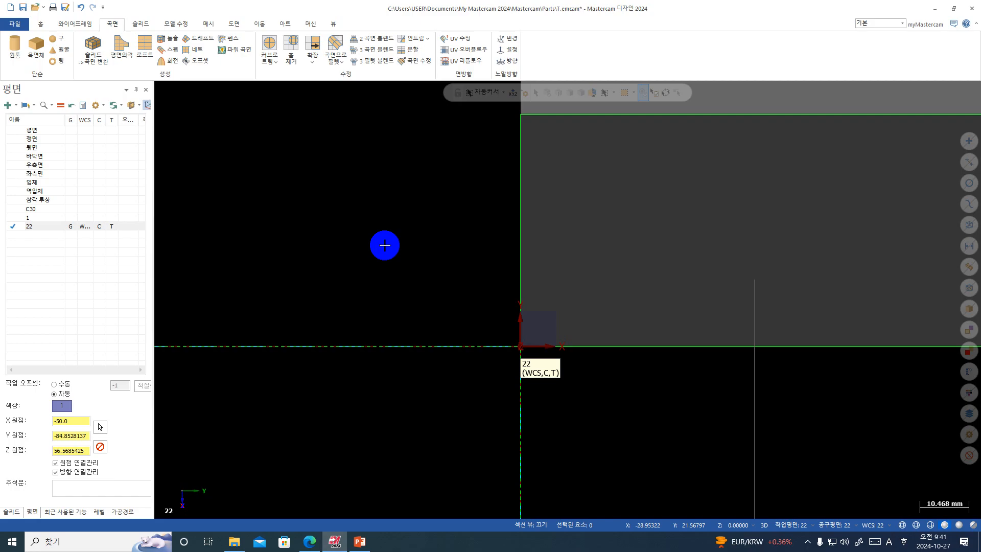
pyautogui.scroll(-8, 398, 258)
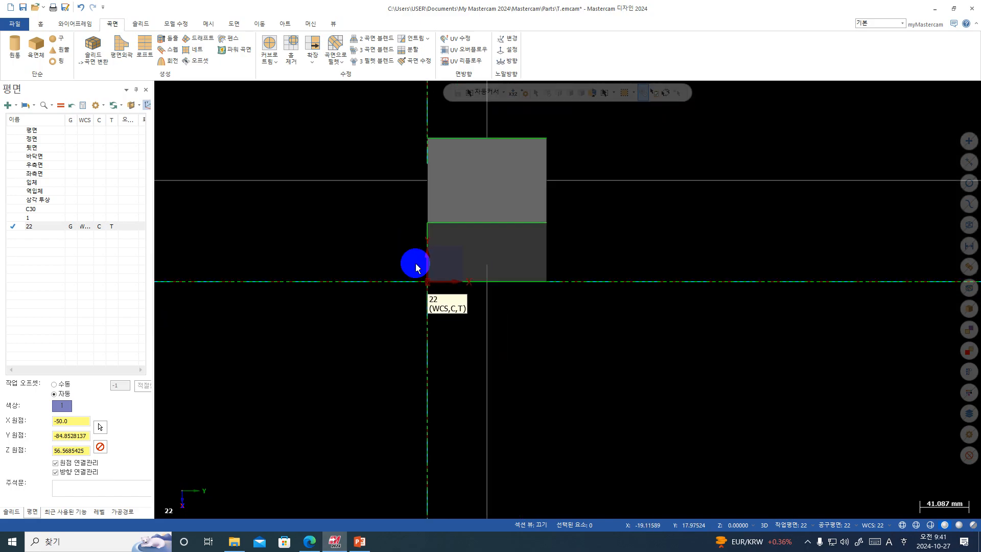
# - Start a dynamic plane and place its origin on the top face's corner at X -50, Y 50, Z 100
pyautogui.moveTo(513, 294); pyautogui.dragTo(449, 214, button='middle')
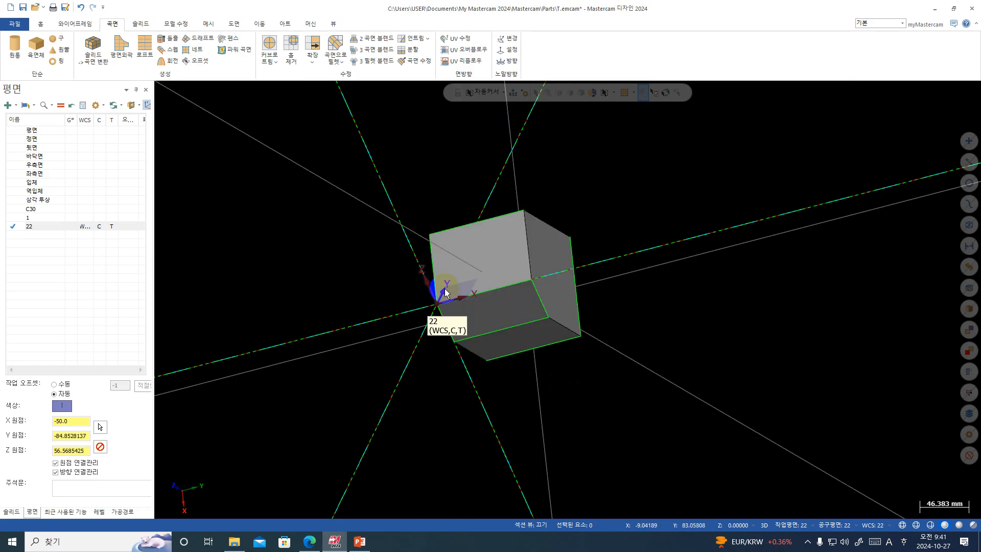
pyautogui.moveTo(410, 248); pyautogui.dragTo(513, 285, button='middle')
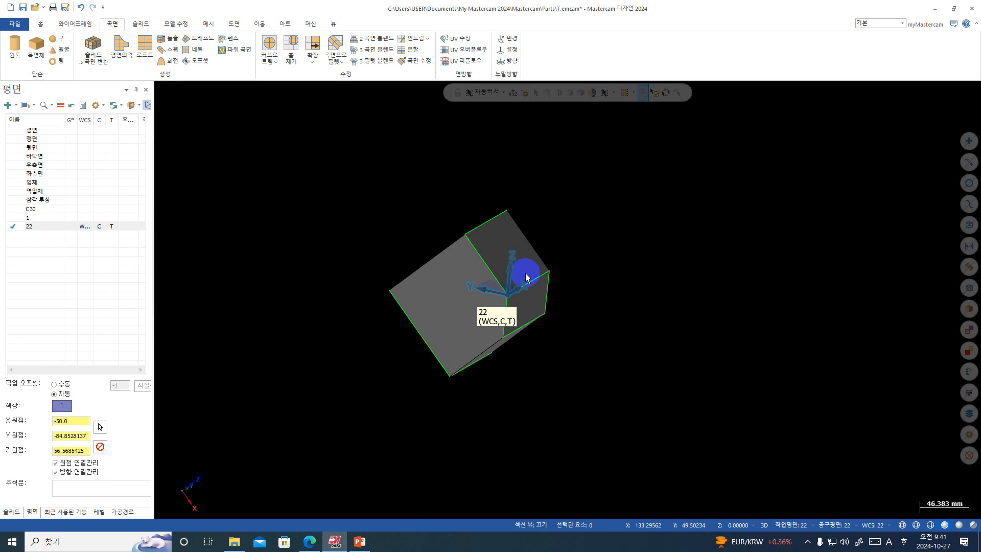
pyautogui.moveTo(539, 282); pyautogui.dragTo(526, 262, button='middle')
pyautogui.click(466, 290)
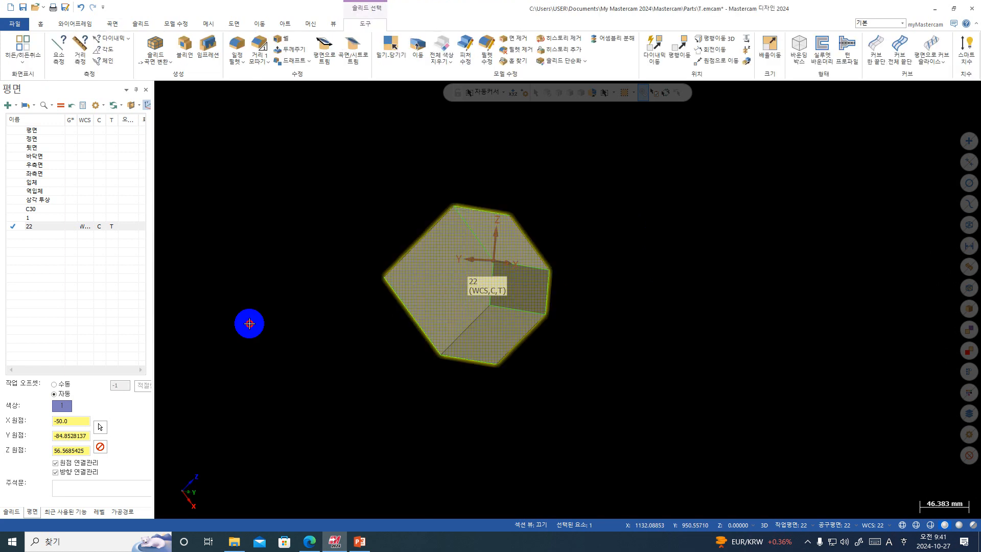
pyautogui.click(15, 105)
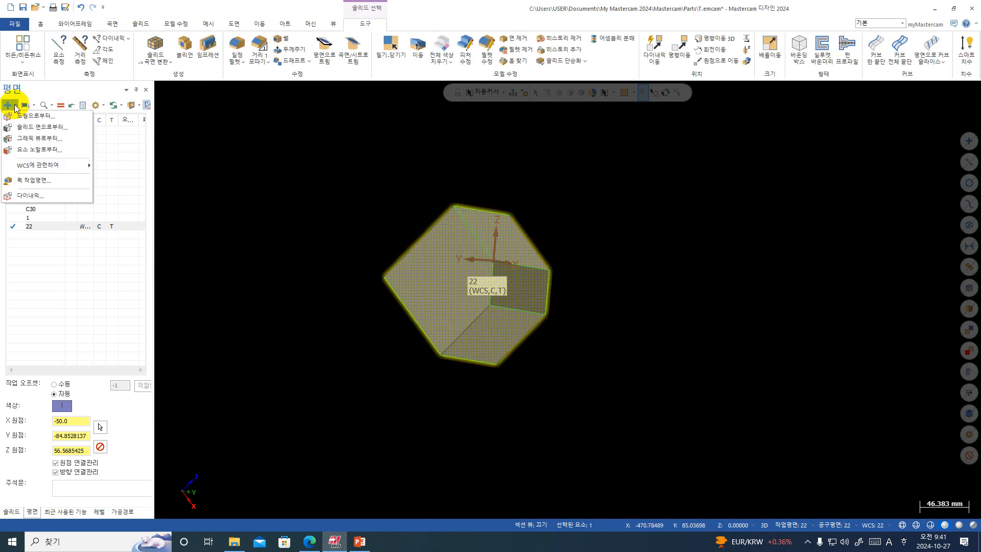
pyautogui.click(32, 195)
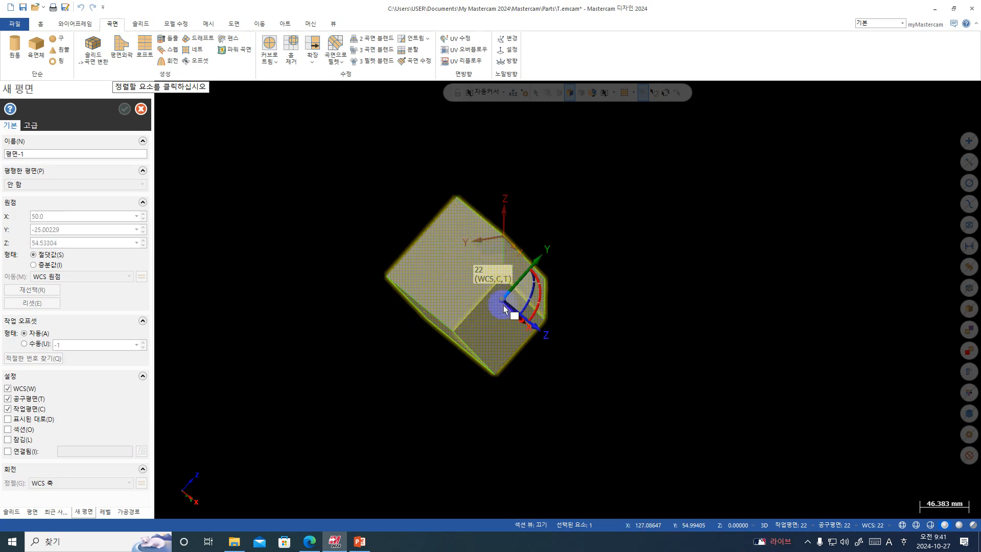
pyautogui.moveTo(504, 307)
pyautogui.mouseDown(button='middle')
pyautogui.moveTo(466, 247)
pyautogui.moveTo(366, 219)
pyautogui.moveTo(565, 329)
pyautogui.moveTo(526, 259)
pyautogui.moveTo(703, 337)
pyautogui.moveTo(685, 379)
pyautogui.mouseUp(button='middle')
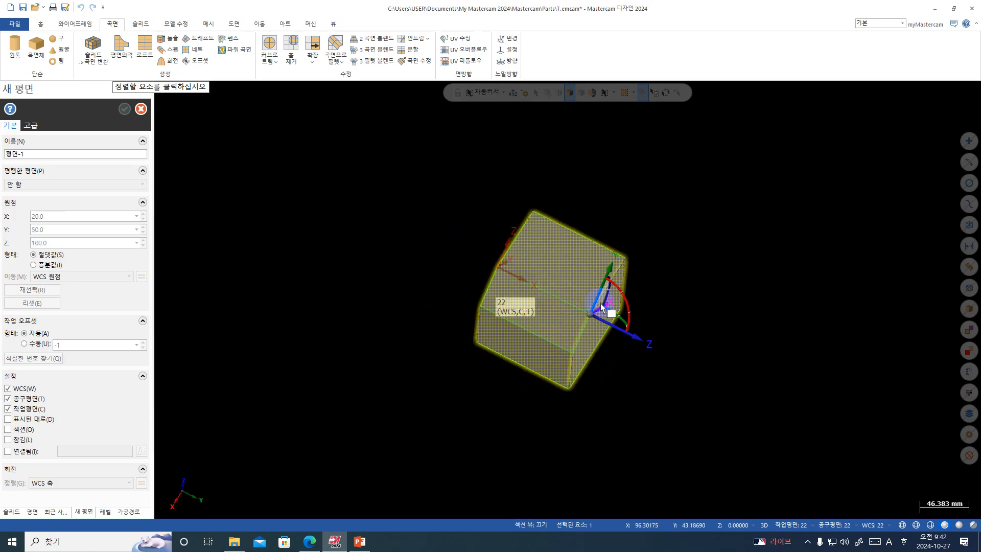
pyautogui.moveTo(602, 307); pyautogui.dragTo(593, 286, button='middle')
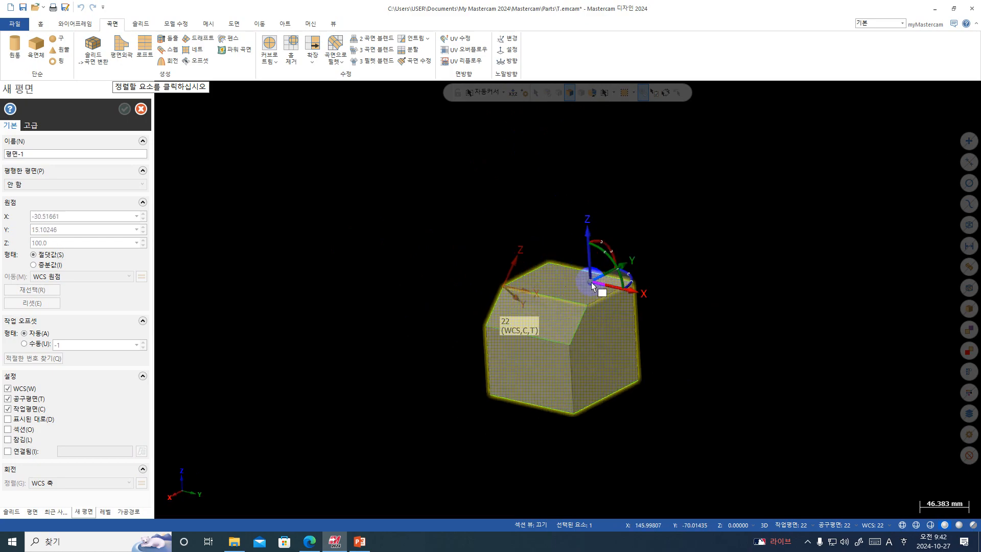
pyautogui.moveTo(592, 286); pyautogui.dragTo(583, 282)
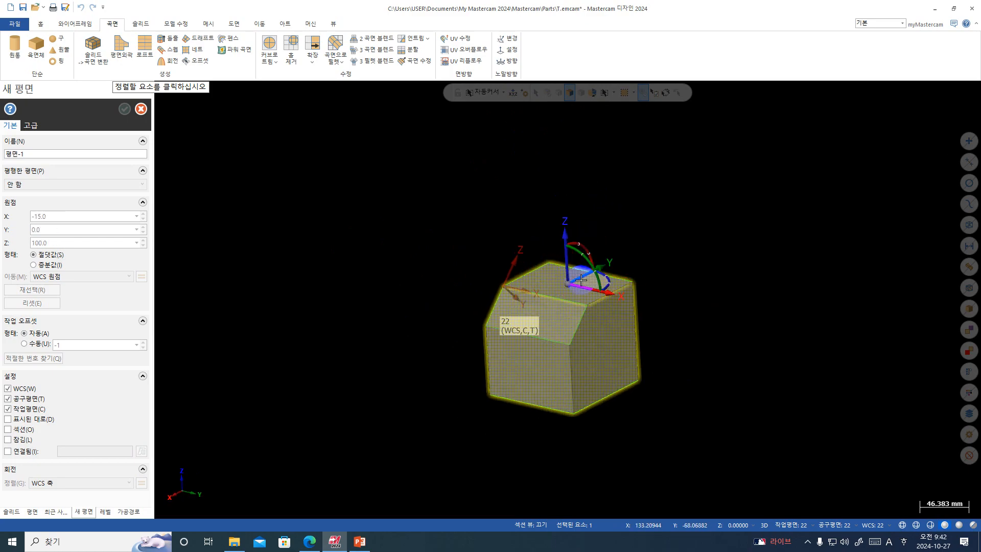
pyautogui.moveTo(581, 280); pyautogui.dragTo(622, 287)
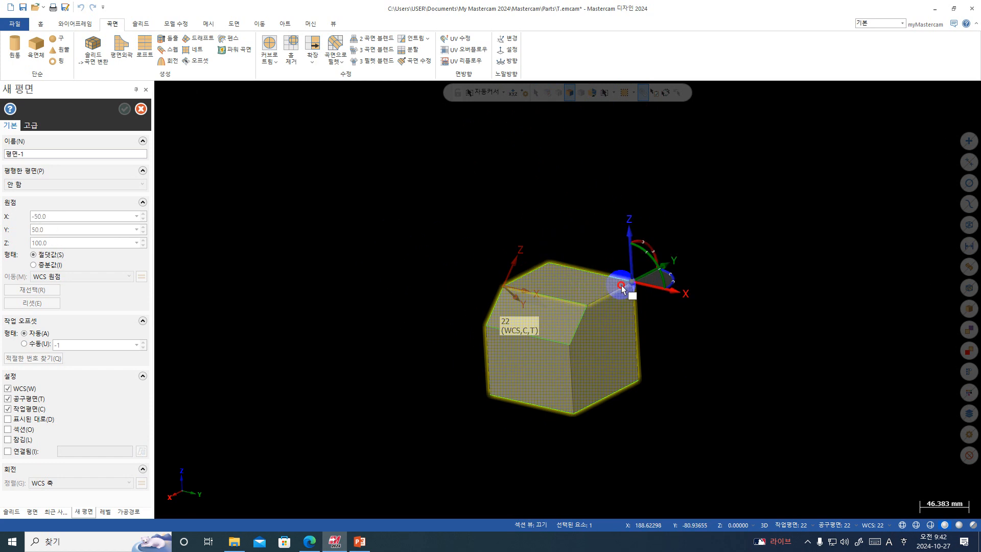
pyautogui.click(622, 287)
pyautogui.moveTo(709, 289); pyautogui.dragTo(695, 295, button='middle')
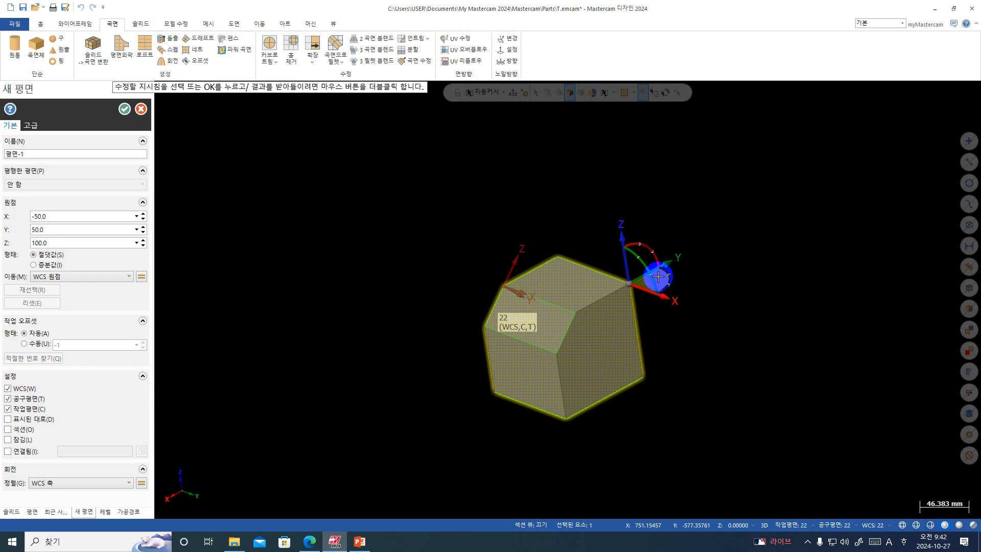
# - Rotate the dynamic plane 25° about its Z axis and tilt it about its Y axis
pyautogui.scroll(2, 677, 293)
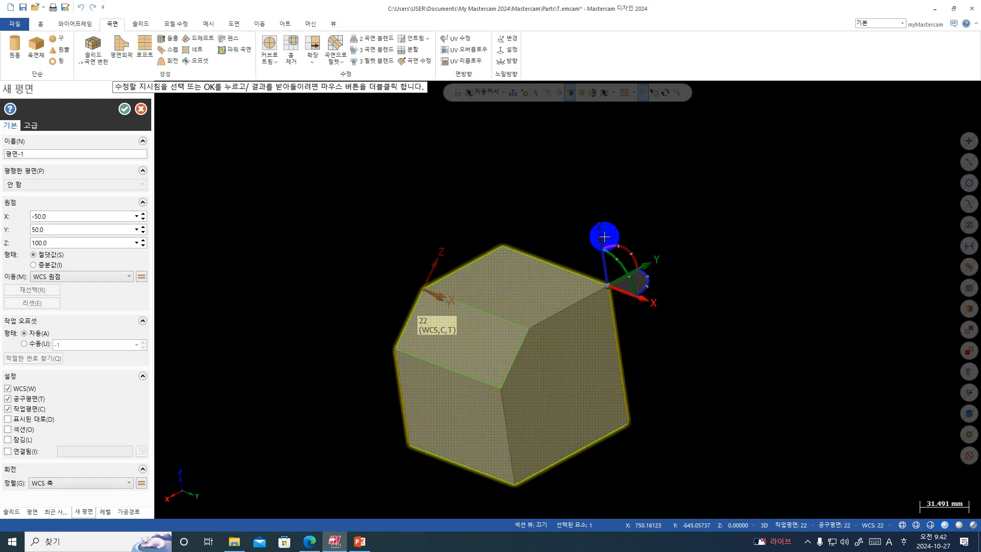
pyautogui.scroll(1, 657, 265)
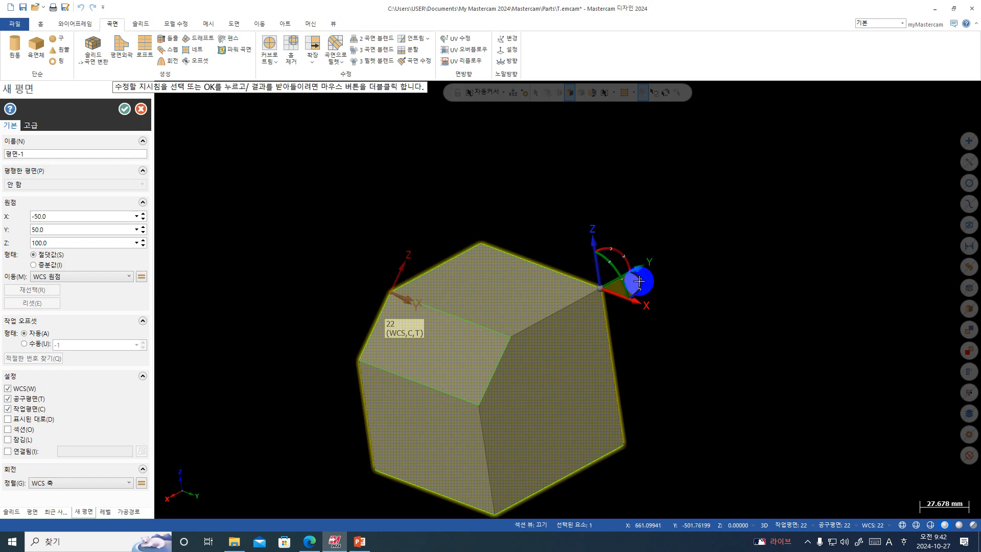
pyautogui.click(642, 277)
pyautogui.click(644, 270)
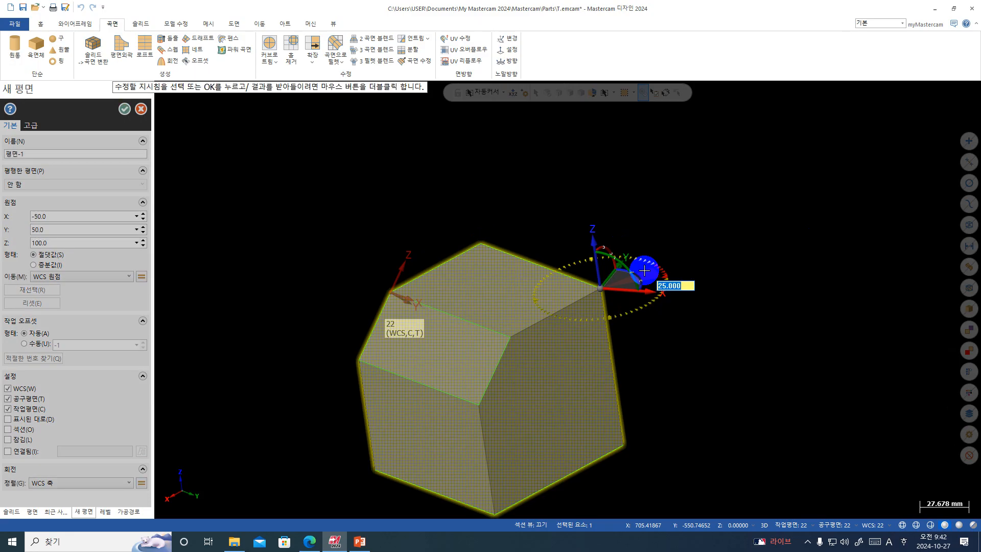
pyautogui.press('Return')
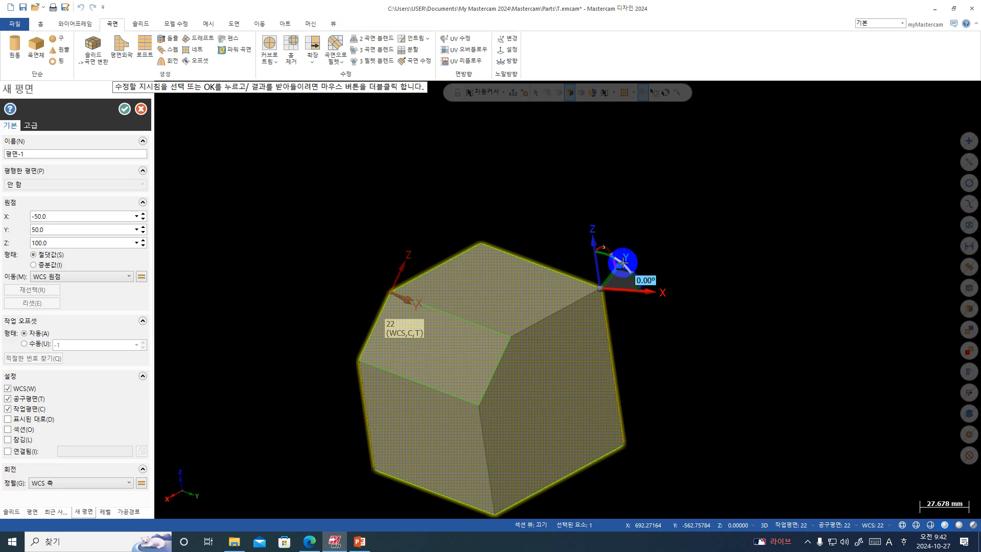
pyautogui.click(623, 262)
pyautogui.click(623, 263)
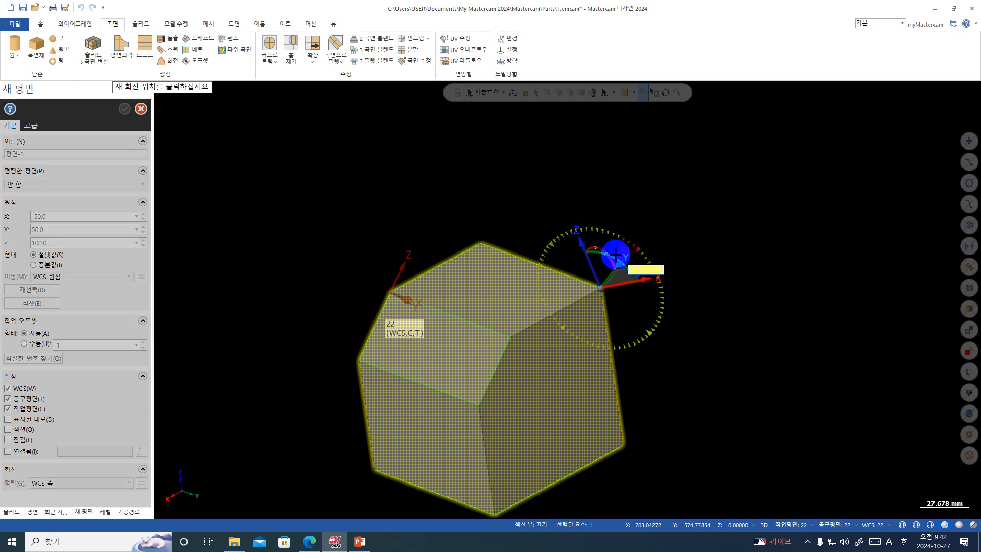
pyautogui.press('Return')
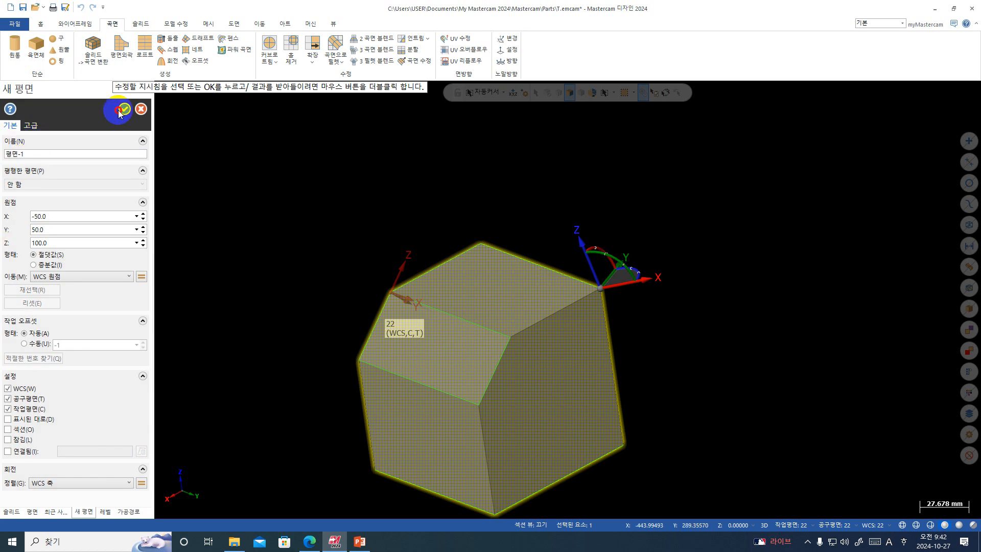
# - Name the tilted plane 1111 and create it as WCS, construction plane and tool plane
pyautogui.moveTo(59, 153); pyautogui.dragTo(2, 155)
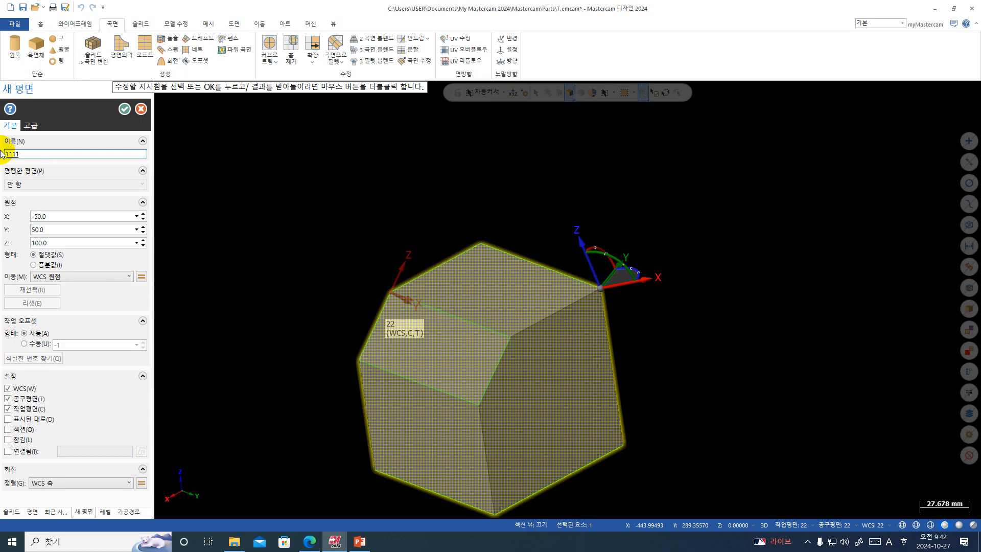
pyautogui.click(125, 110)
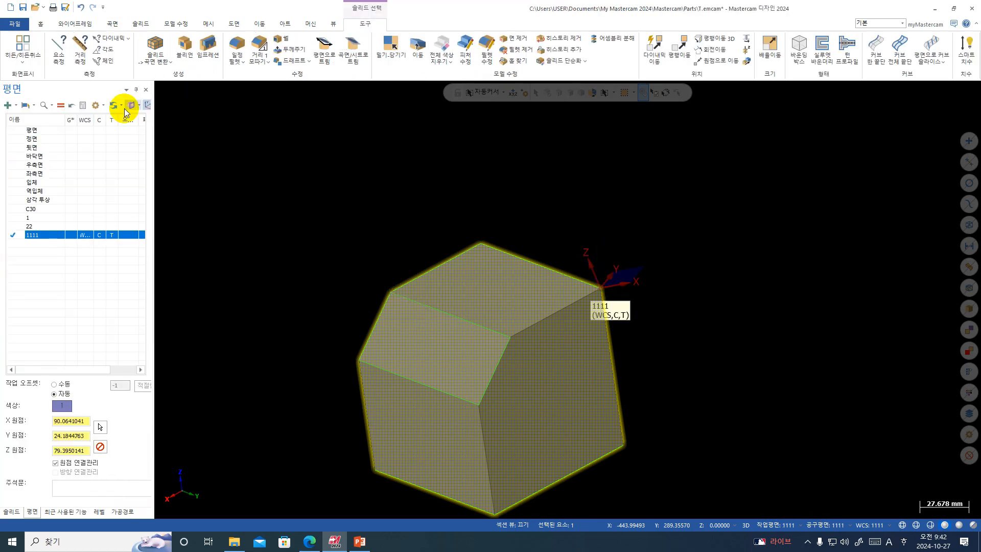
pyautogui.moveTo(636, 324); pyautogui.dragTo(564, 309, button='middle')
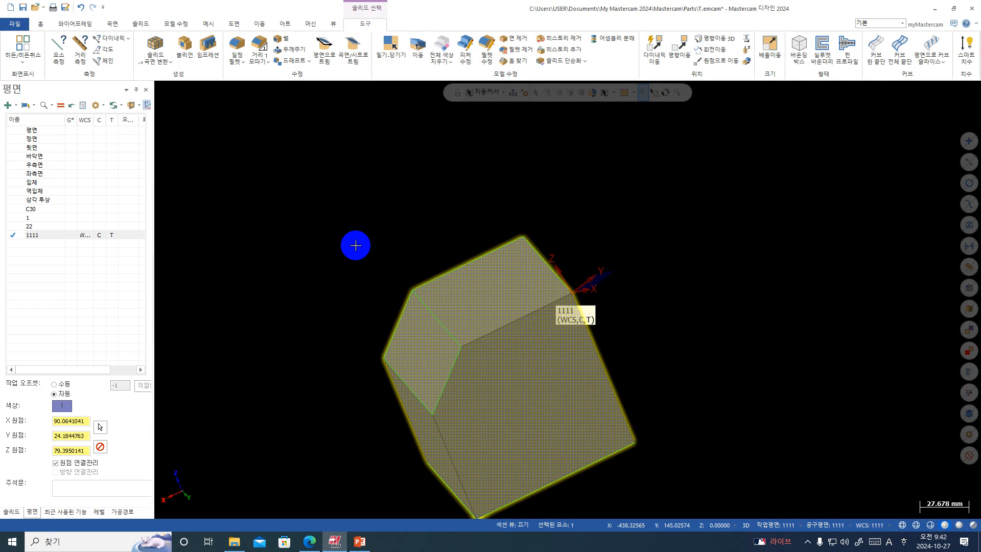
pyautogui.moveTo(356, 246); pyautogui.dragTo(409, 232, button='middle')
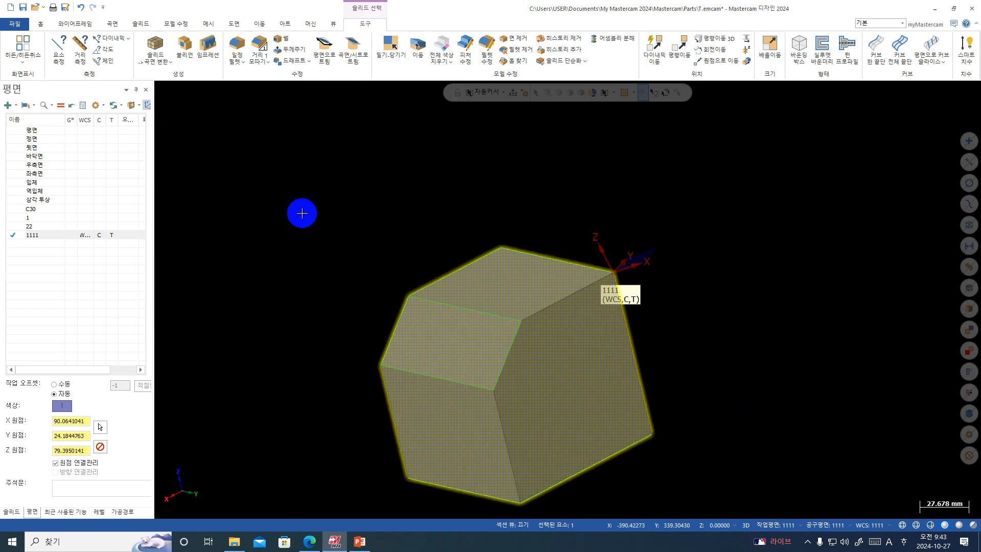
# - Start another dynamic plane and place its origin on the top face's corner at X -50, Y -50, Z 100
pyautogui.click(7, 104)
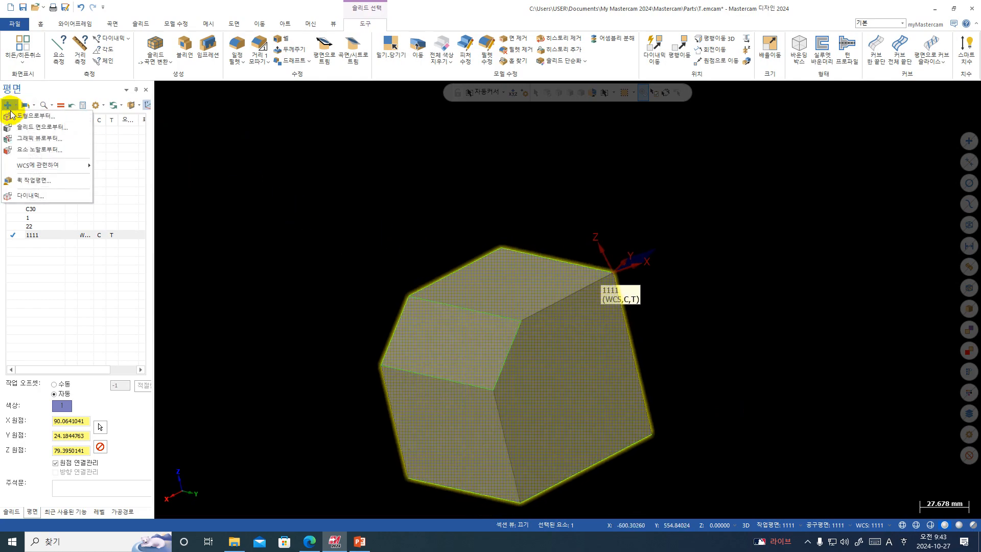
pyautogui.click(32, 196)
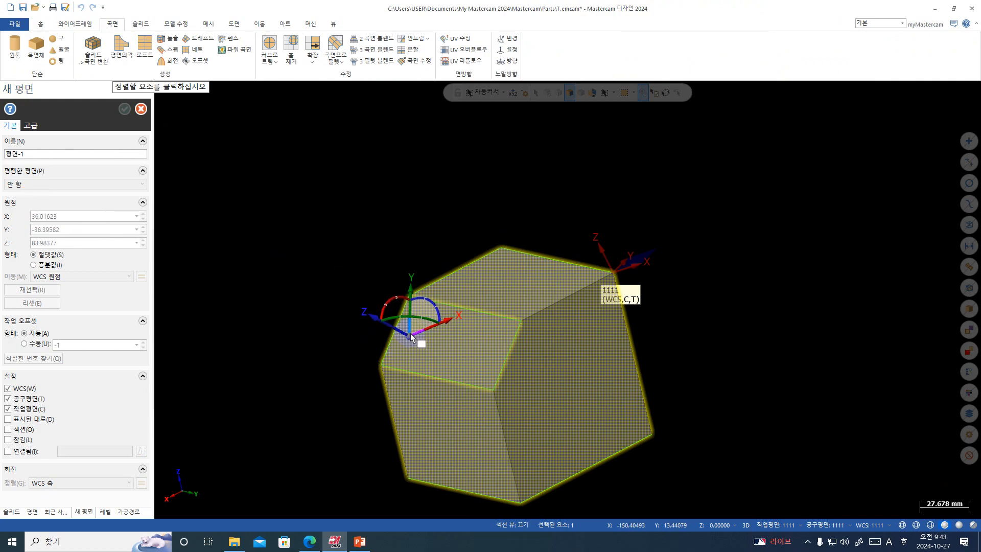
pyautogui.click(409, 296)
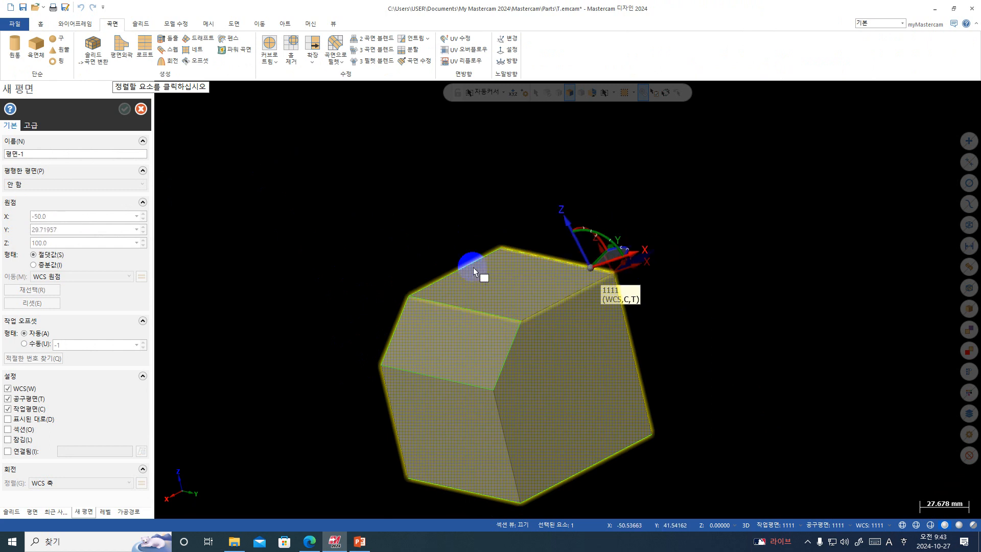
pyautogui.click(503, 252)
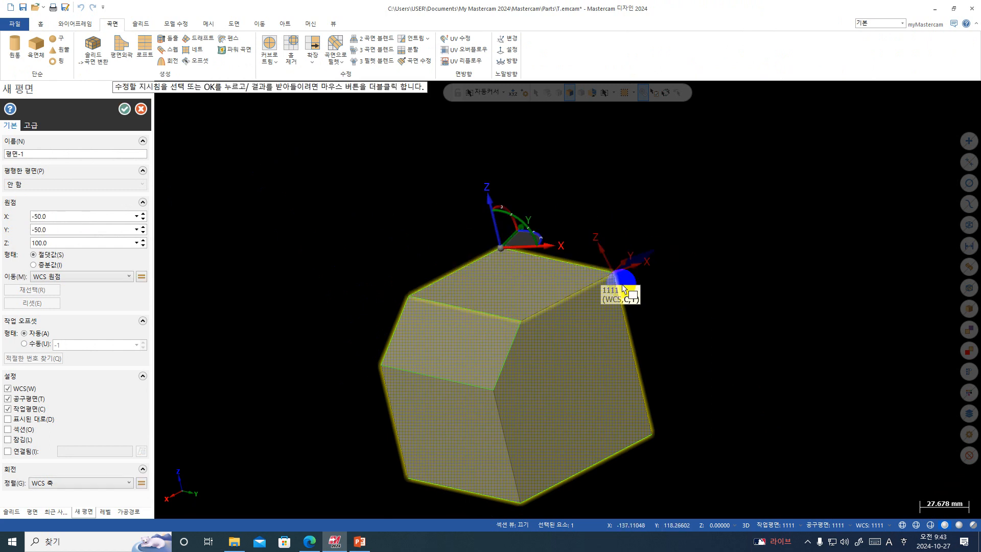
pyautogui.moveTo(628, 274); pyautogui.dragTo(635, 313, button='middle')
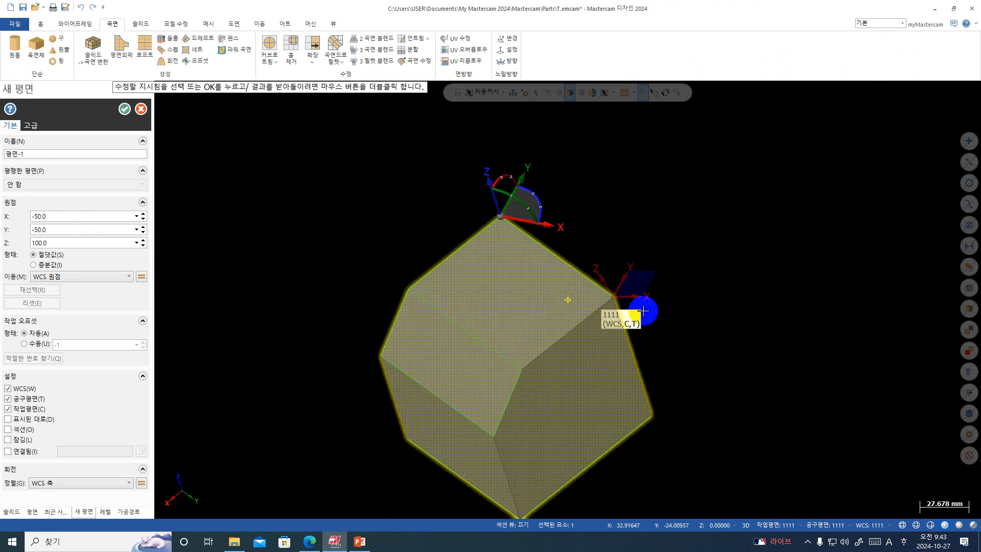
# - Rotate the dynamic plane -25° about its Z axis and create it with the default name 평면-1
pyautogui.click(536, 199)
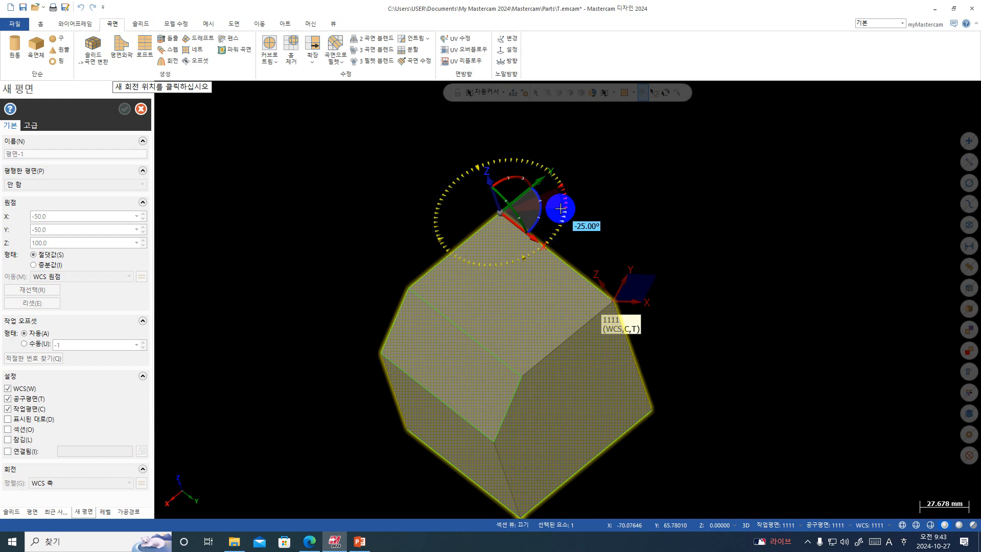
pyautogui.click(561, 208)
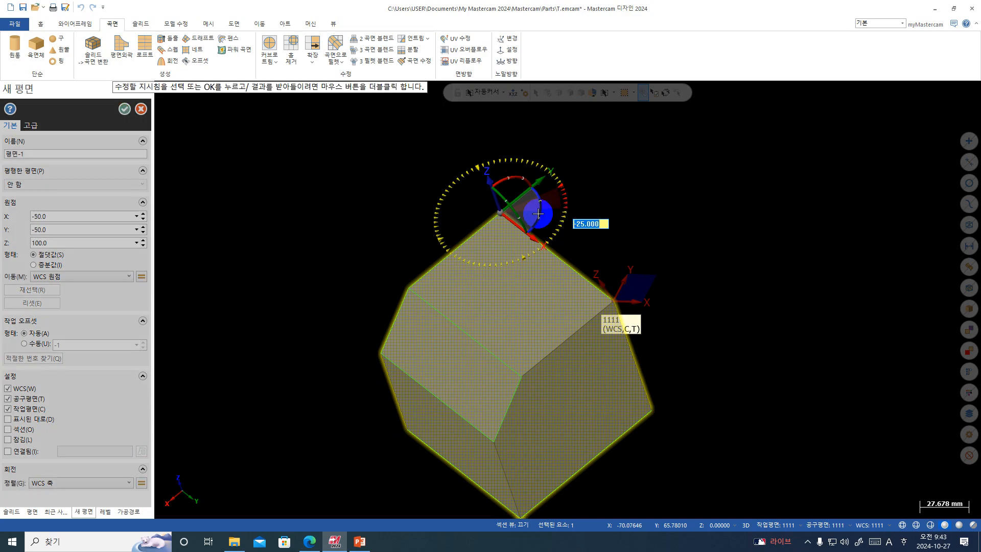
pyautogui.moveTo(532, 213); pyautogui.dragTo(632, 172, button='middle')
pyautogui.click(630, 173)
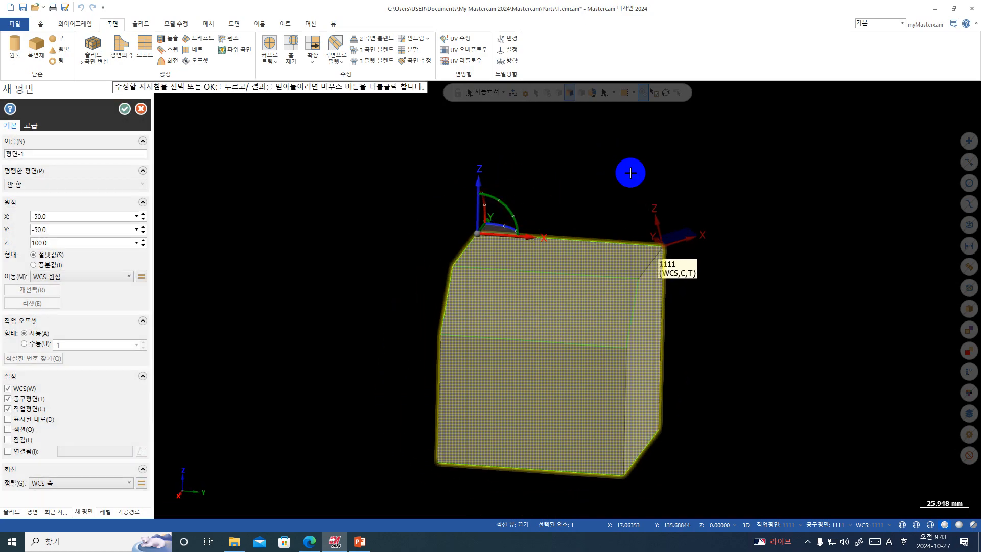
pyautogui.moveTo(478, 216); pyautogui.dragTo(327, 210, button='middle')
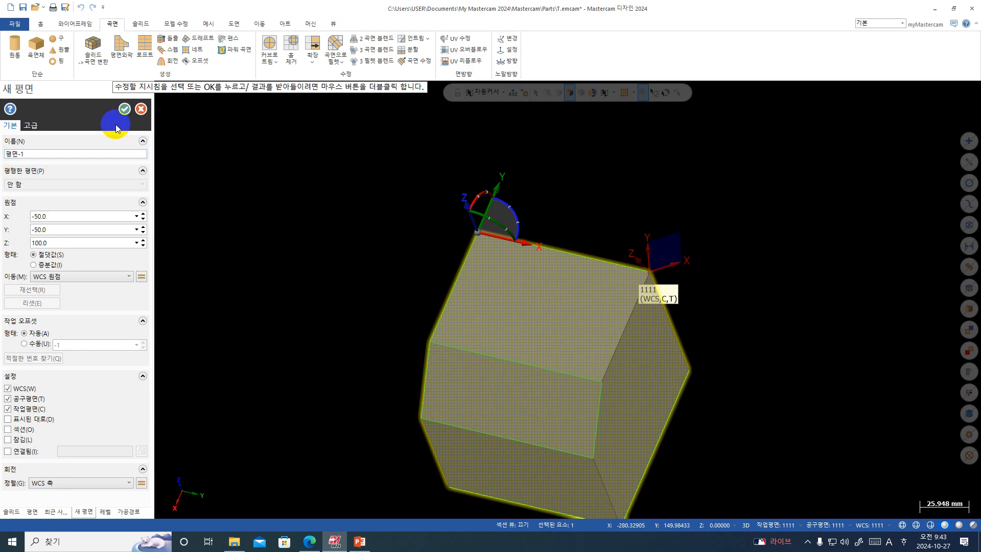
pyautogui.click(124, 109)
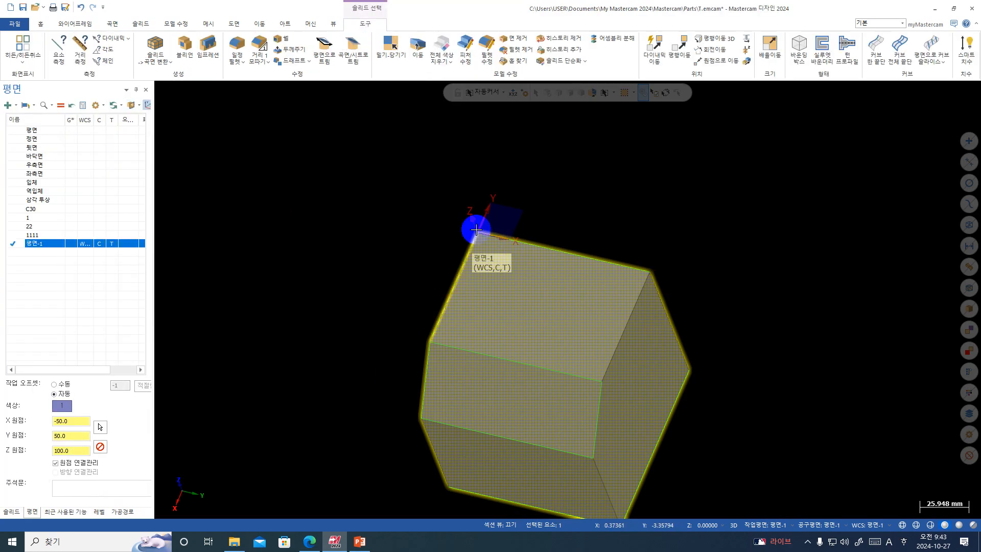
# - Draw five circles of radius 20 mm on 평면-1, one centred on its origin and four beside and above the block
pyautogui.moveTo(527, 247); pyautogui.dragTo(670, 261, button='middle')
pyautogui.click(64, 24)
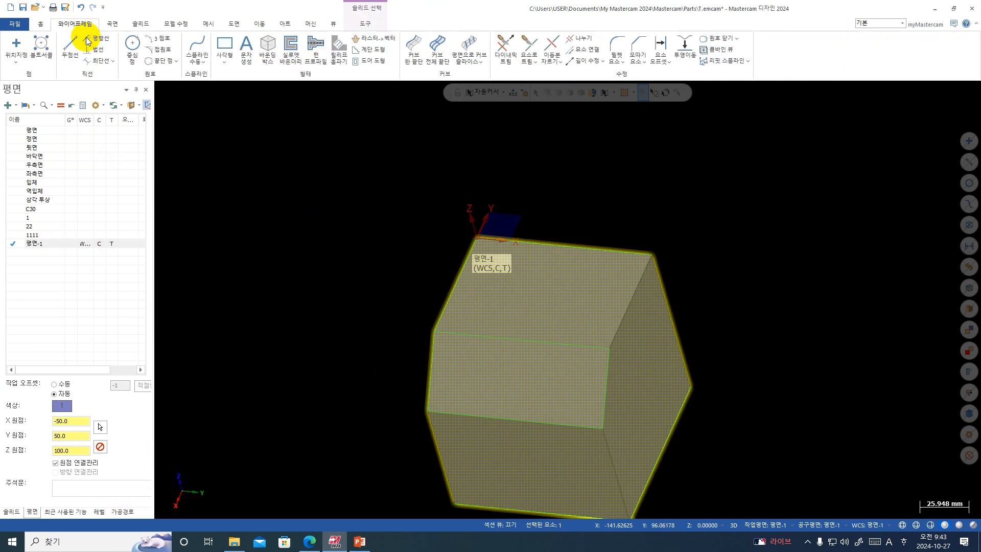
pyautogui.click(132, 45)
pyautogui.click(473, 234)
pyautogui.click(306, 230)
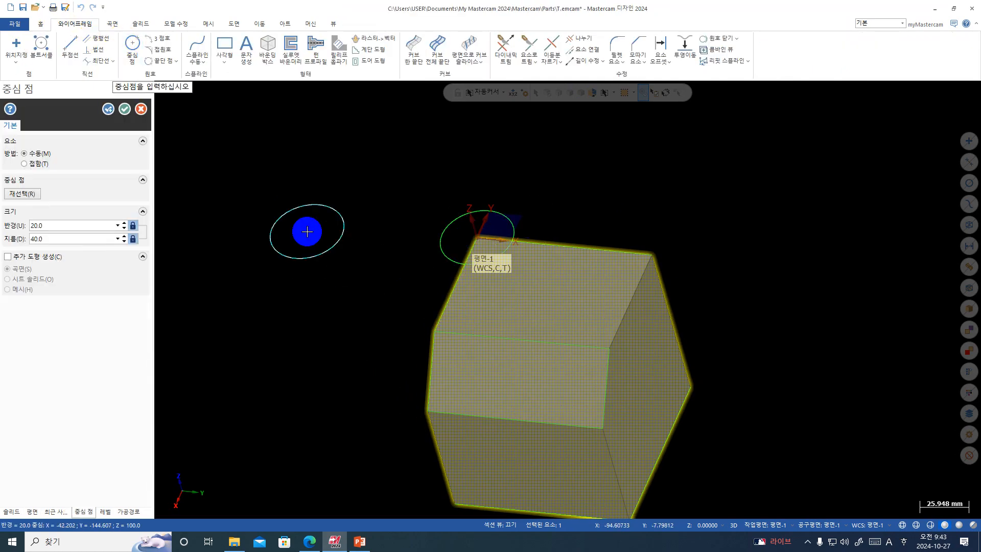
pyautogui.click(601, 206)
pyautogui.click(480, 143)
pyautogui.click(390, 175)
pyautogui.press('Escape')
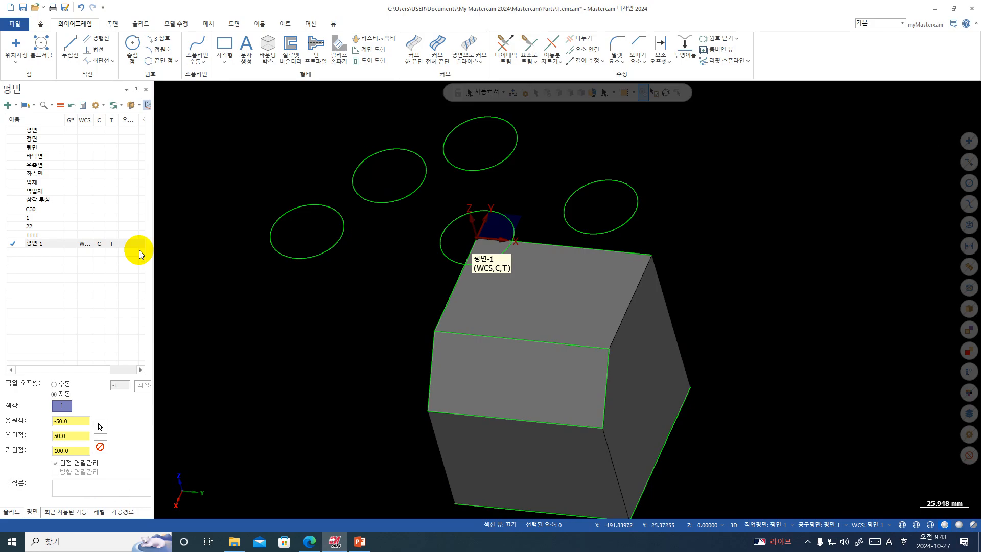
# - Make the top plane (평면) the active WCS and start a dynamic plane at the chamfer corner X 20, Y -50, Z 100
pyautogui.click(84, 130)
pyautogui.click(85, 131)
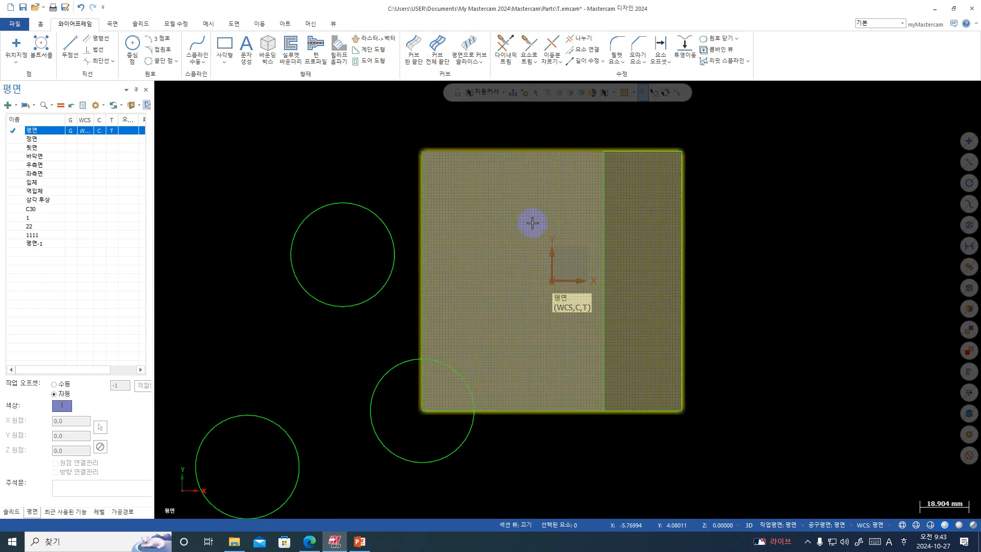
pyautogui.click(15, 105)
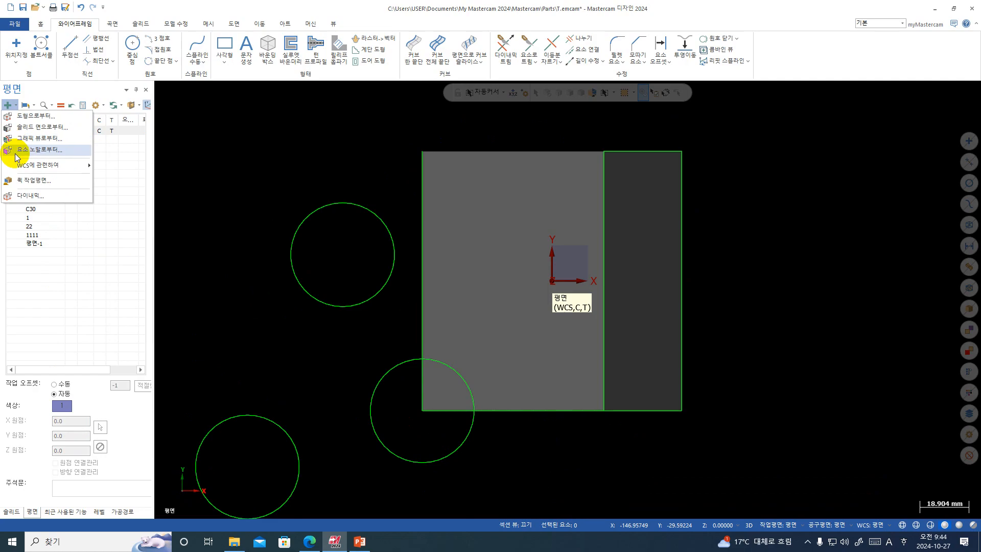
pyautogui.click(23, 195)
pyautogui.click(590, 164)
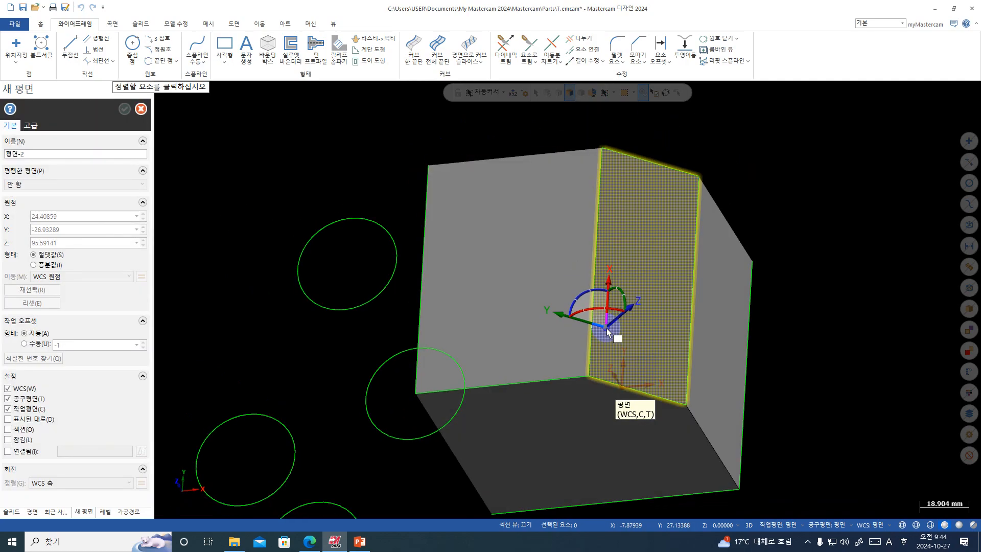
pyautogui.click(594, 376)
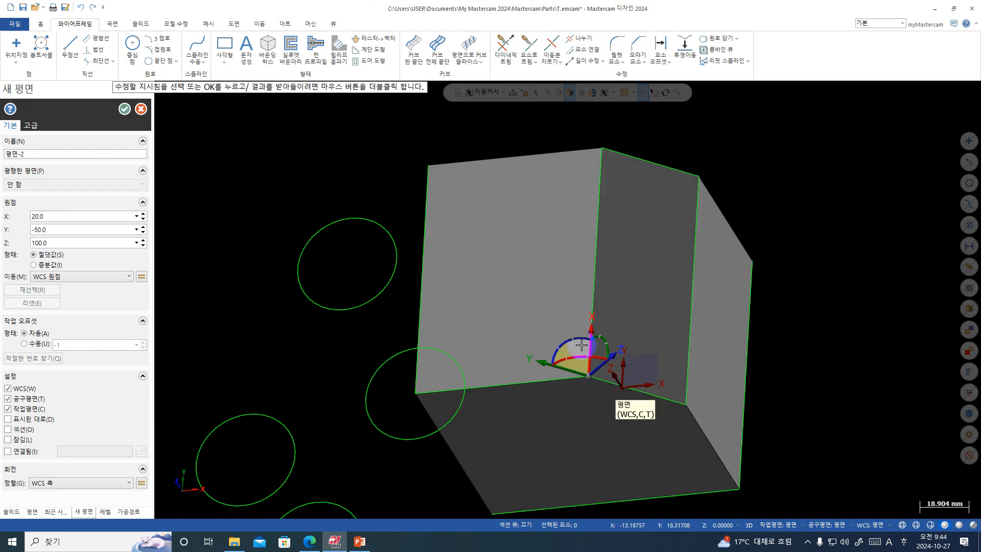
# - Rotate the chamfer plane -90° about its Z axis and create it with the default name 평면-2
pyautogui.click(565, 342)
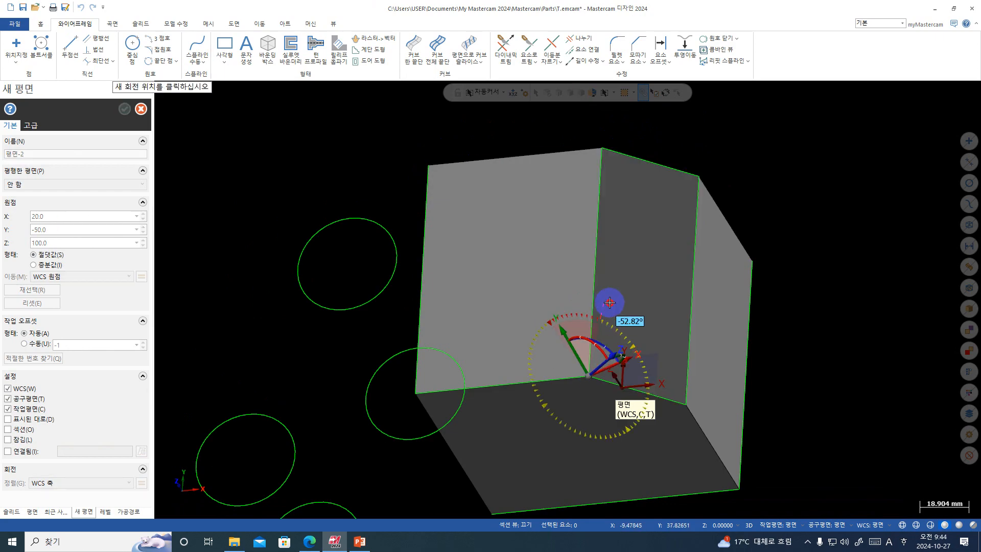
pyautogui.write('-90')
pyautogui.press('Return')
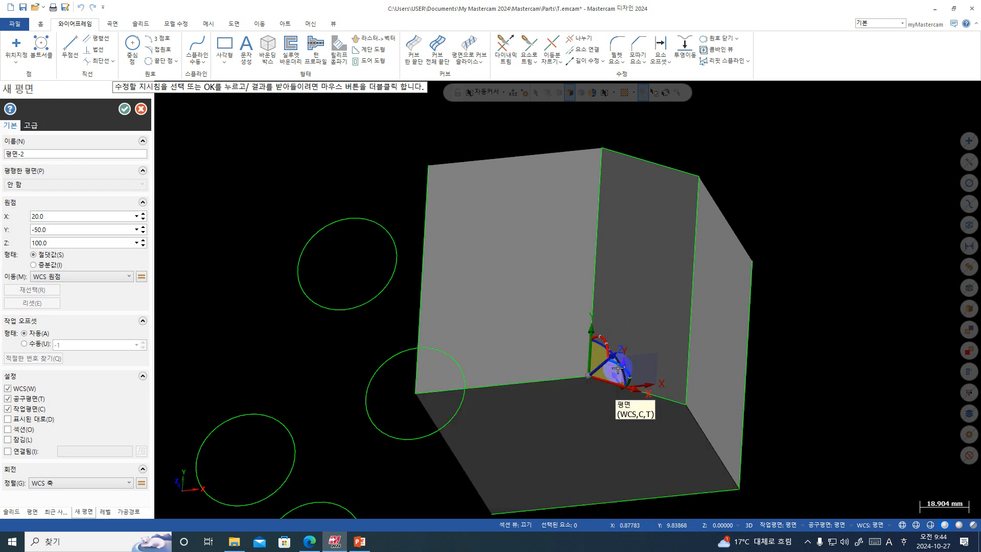
pyautogui.click(126, 110)
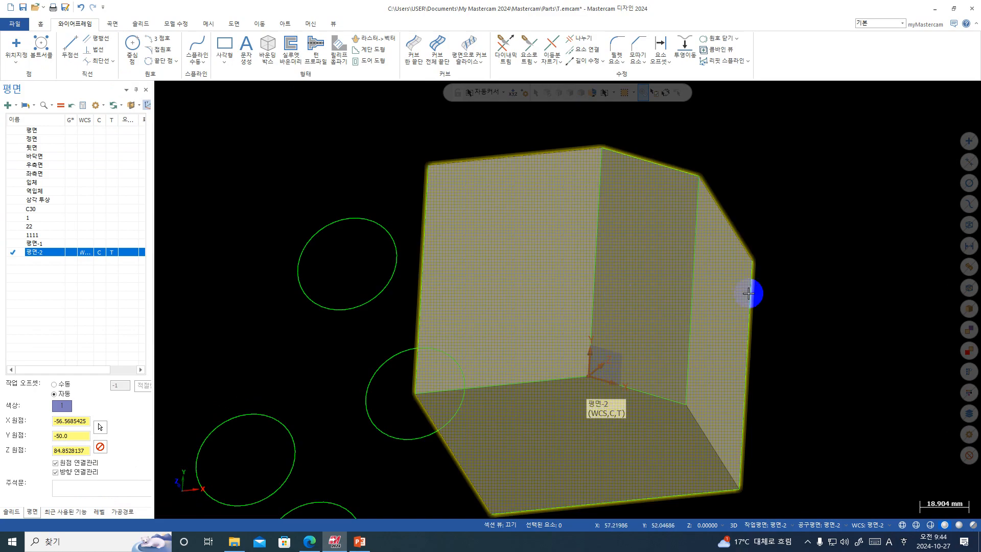
pyautogui.moveTo(748, 293); pyautogui.dragTo(720, 270, button='middle')
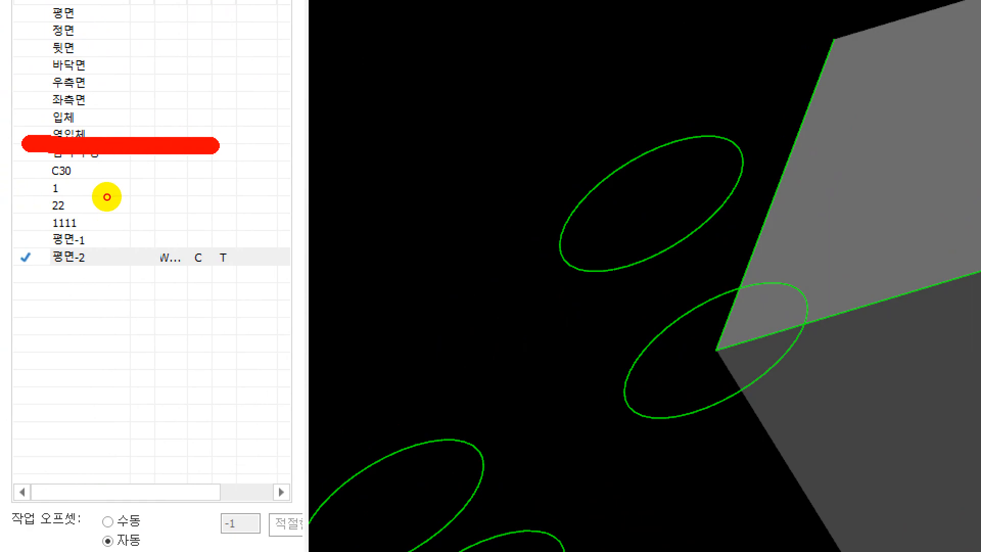
pyautogui.moveTo(107, 197)
pyautogui.mouseDown()
pyautogui.moveTo(142, 256)
pyautogui.moveTo(21, 276)
pyautogui.moveTo(9, 185)
pyautogui.mouseUp()
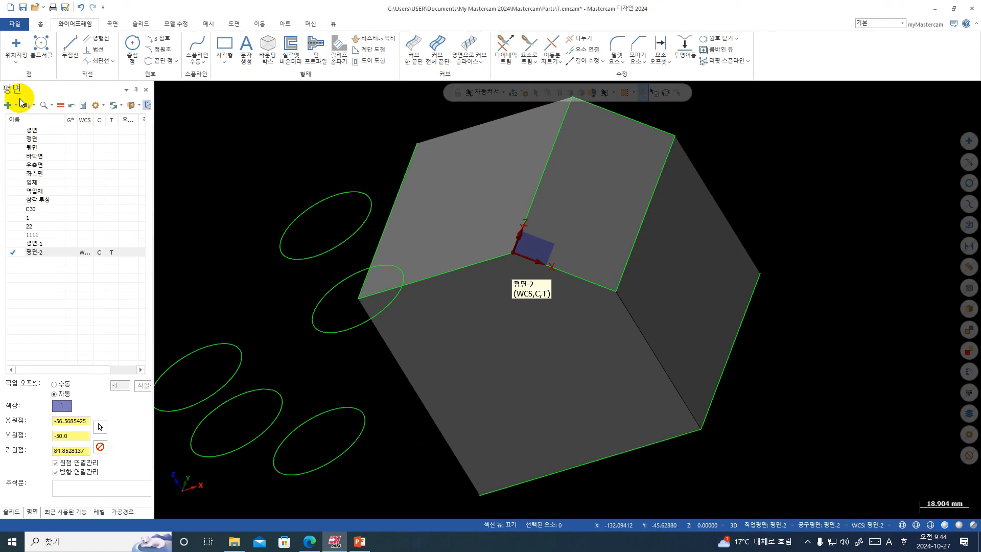
pyautogui.click(19, 103)
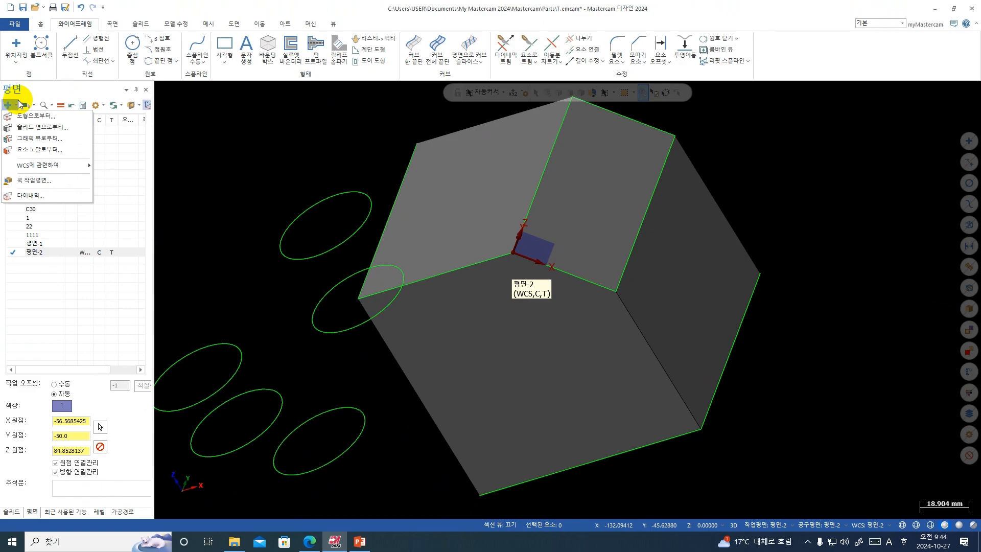
pyautogui.click(19, 103)
pyautogui.click(16, 104)
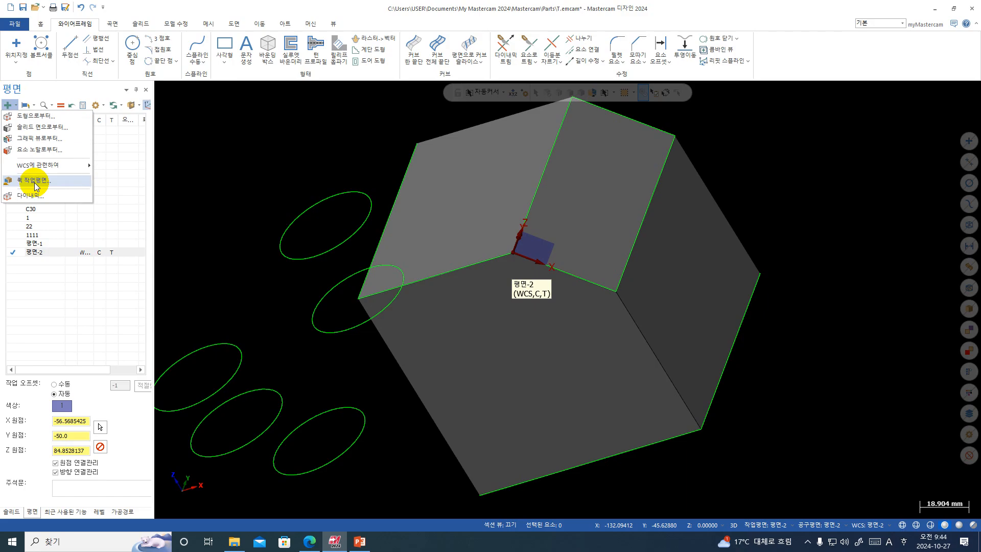
pyautogui.click(146, 105)
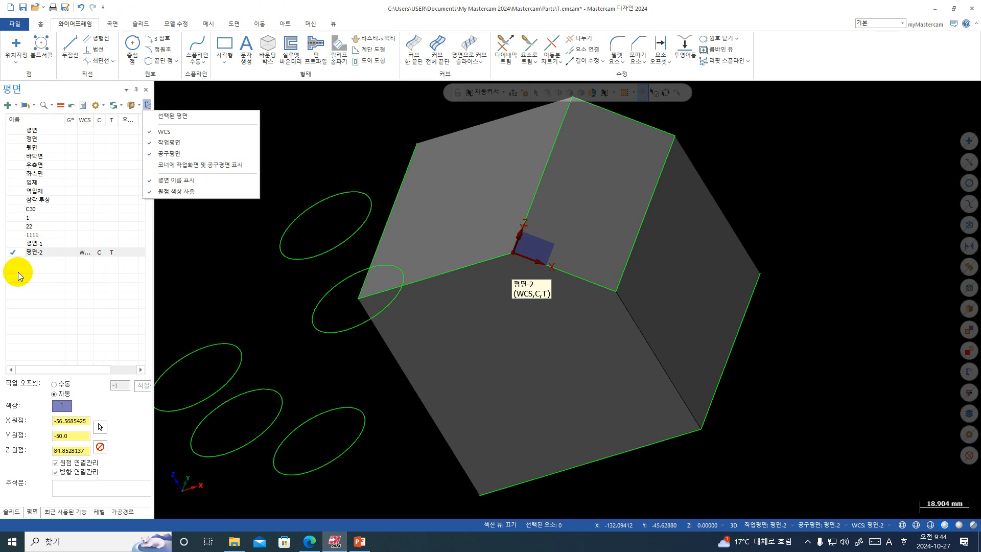
# - Set a quick construction plane on the chamfer face of the block
pyautogui.click(16, 106)
pyautogui.click(31, 180)
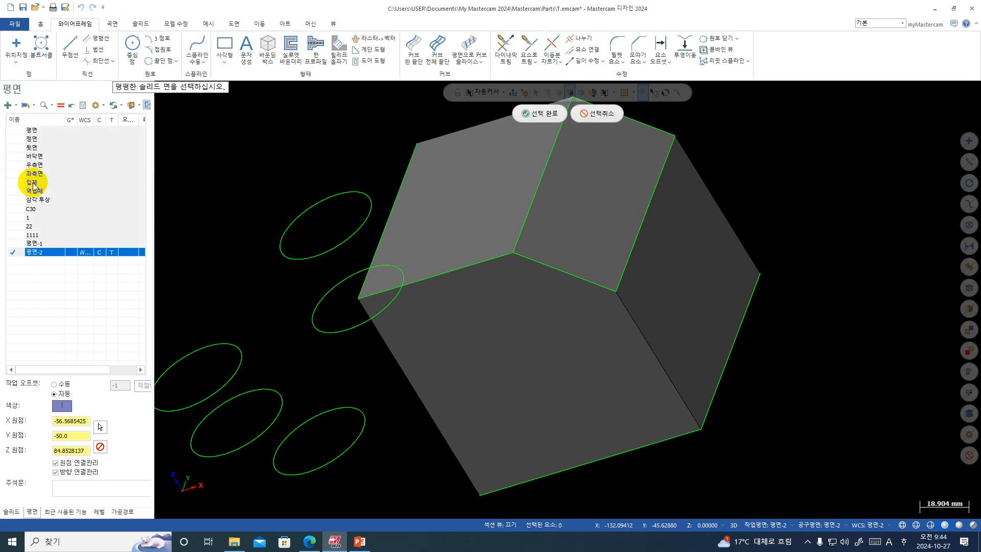
pyautogui.click(586, 208)
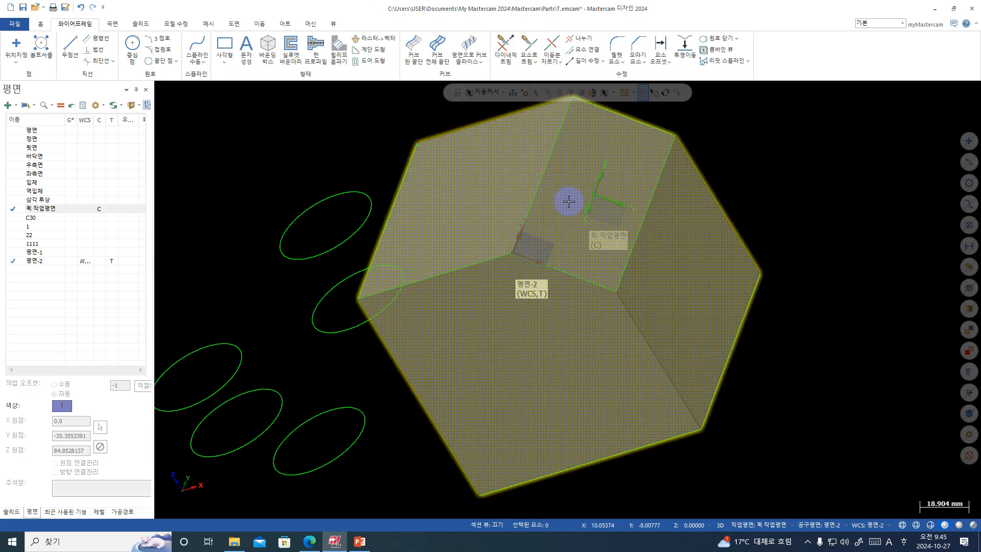
pyautogui.moveTo(574, 193); pyautogui.dragTo(606, 213, button='middle')
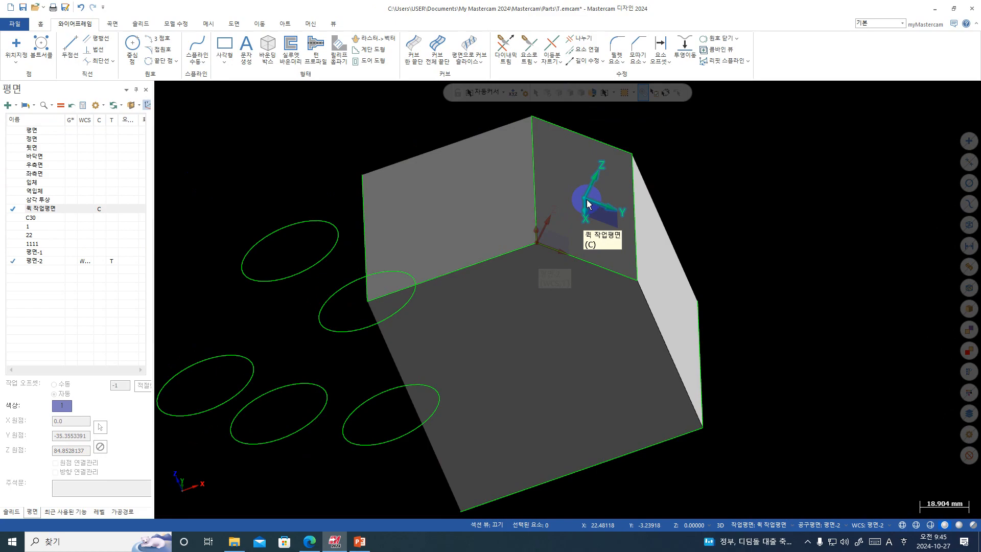
# - Set the quick construction plane on the block's top face instead of the chamfer face
pyautogui.click(7, 105)
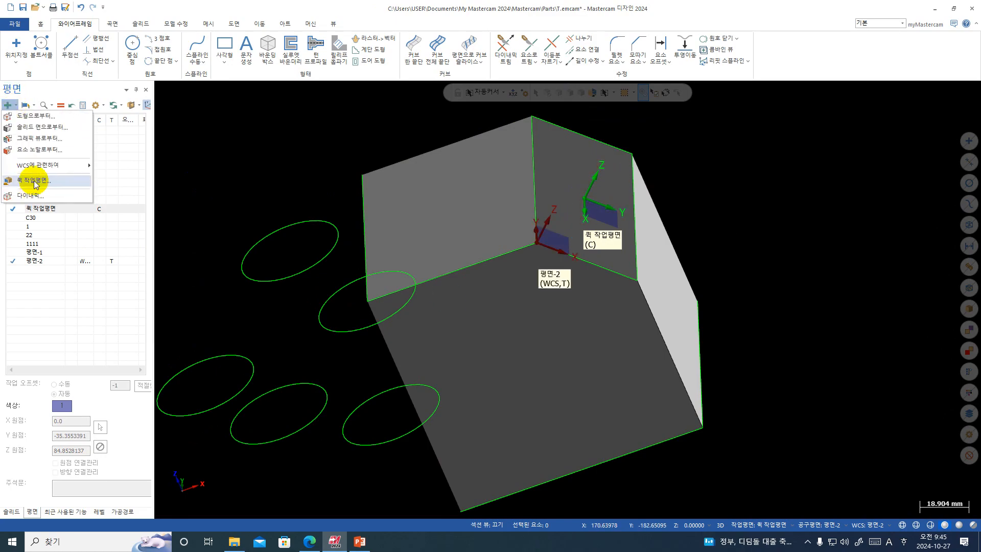
pyautogui.click(34, 181)
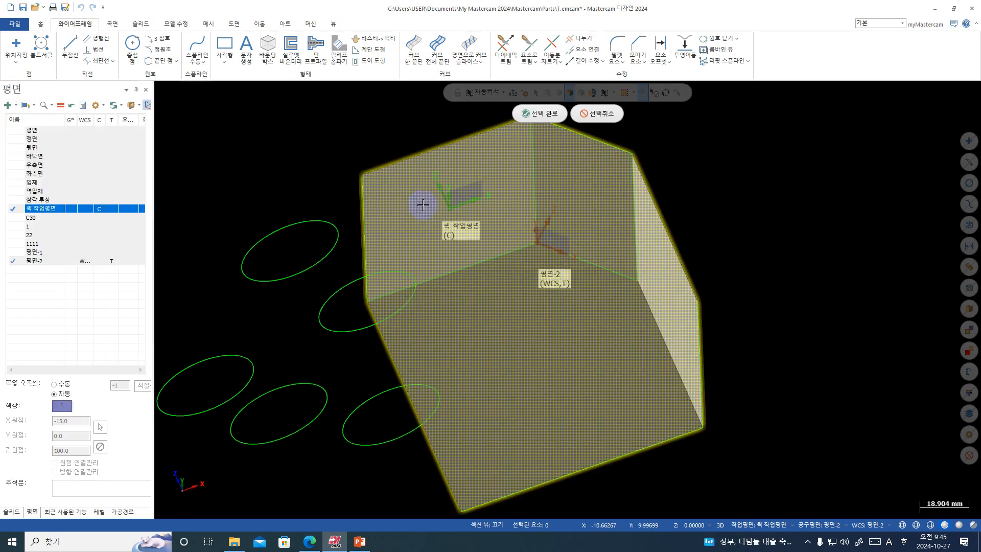
pyautogui.click(475, 205)
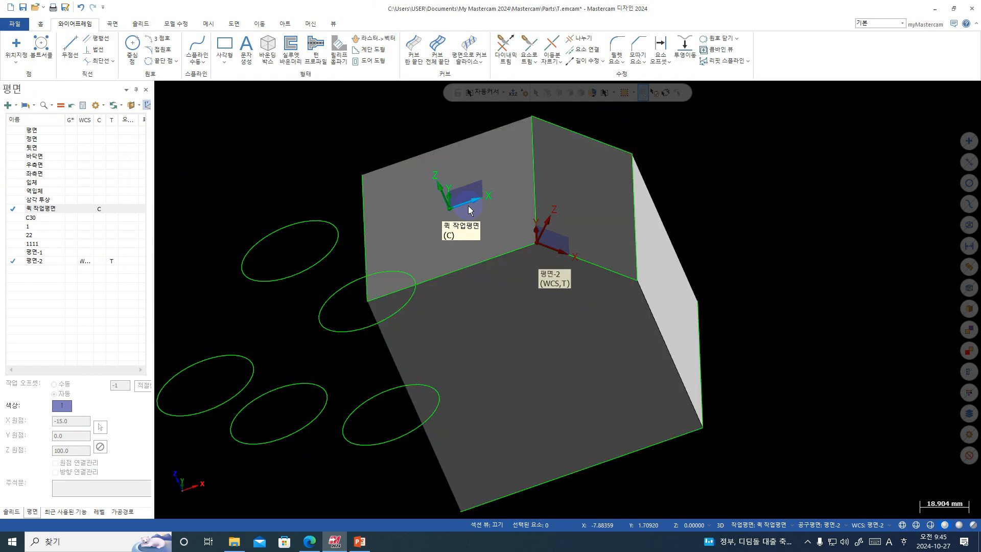
pyautogui.moveTo(472, 206)
pyautogui.mouseDown(button='middle')
pyautogui.moveTo(487, 216)
pyautogui.moveTo(449, 210)
pyautogui.mouseUp(button='middle')
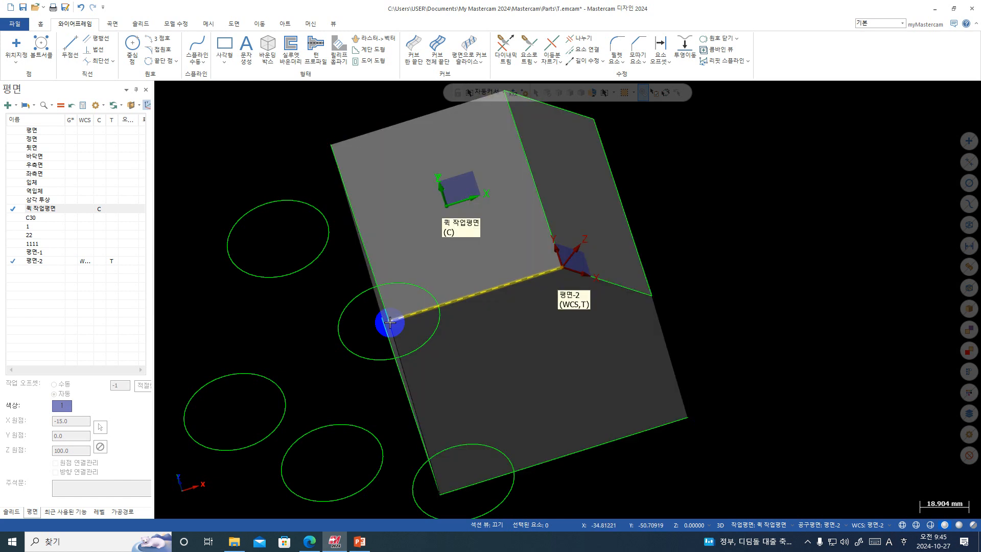
pyautogui.moveTo(389, 322); pyautogui.dragTo(516, 330, button='middle')
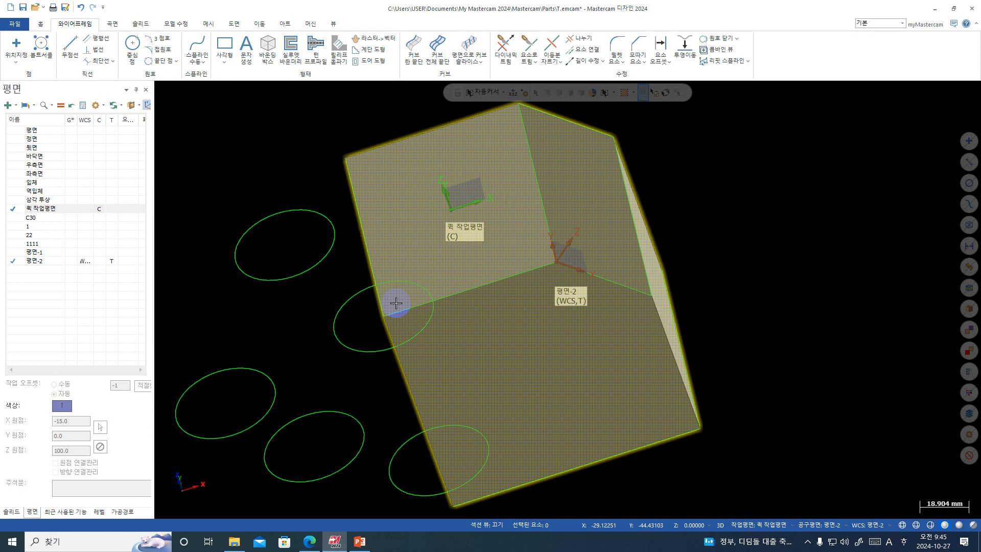
pyautogui.scroll(-3, 621, 217)
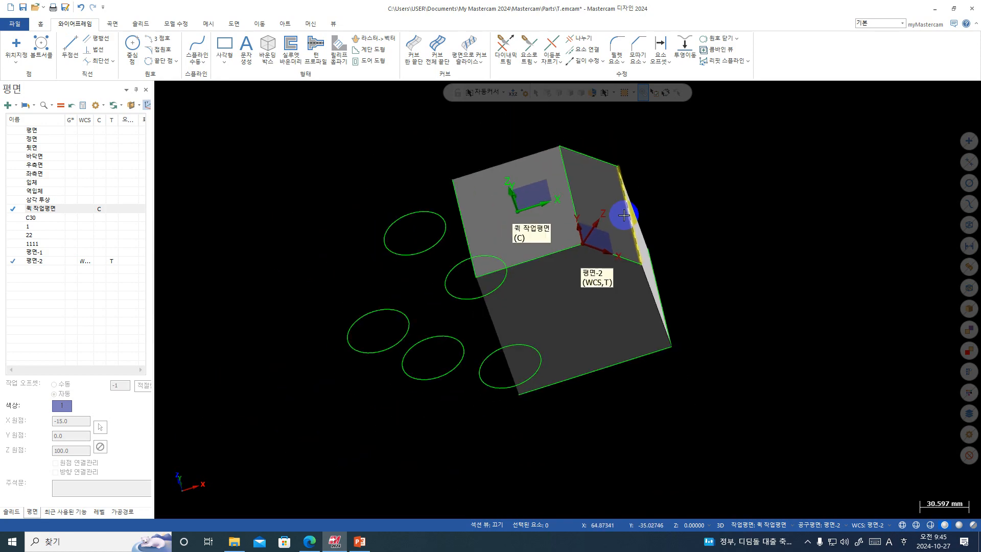
pyautogui.moveTo(621, 218); pyautogui.dragTo(616, 282, button='middle')
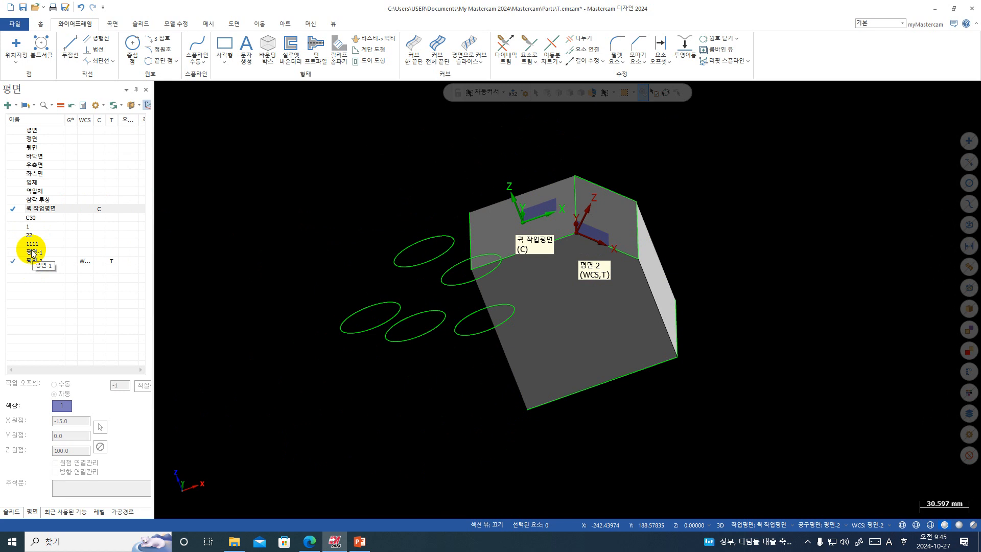
pyautogui.moveTo(597, 168); pyautogui.dragTo(491, 212, button='middle')
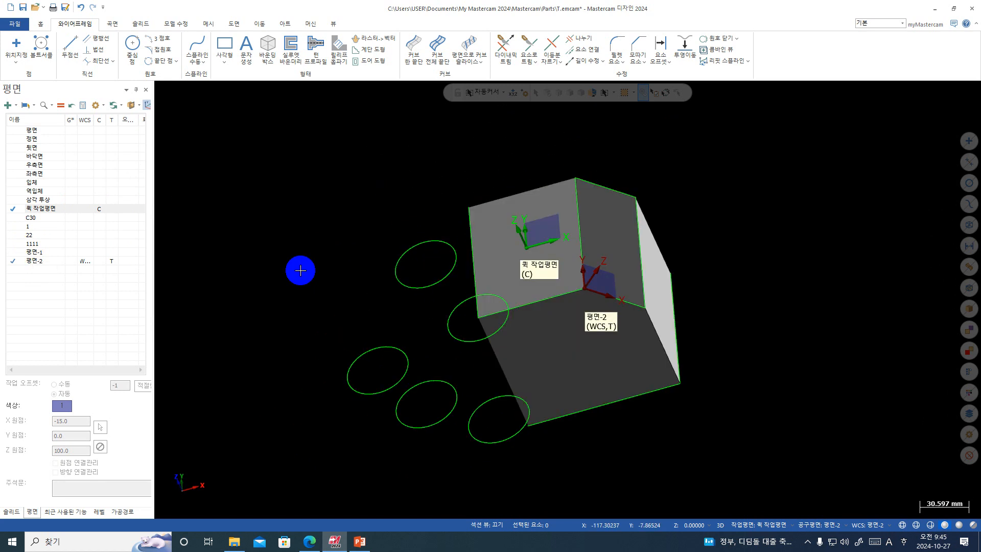
pyautogui.click(16, 106)
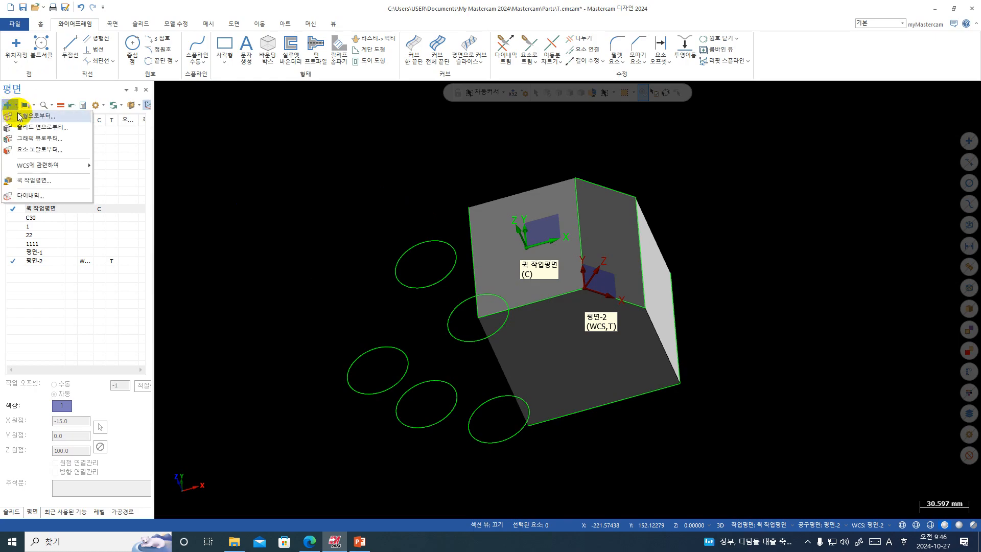
pyautogui.click(18, 117)
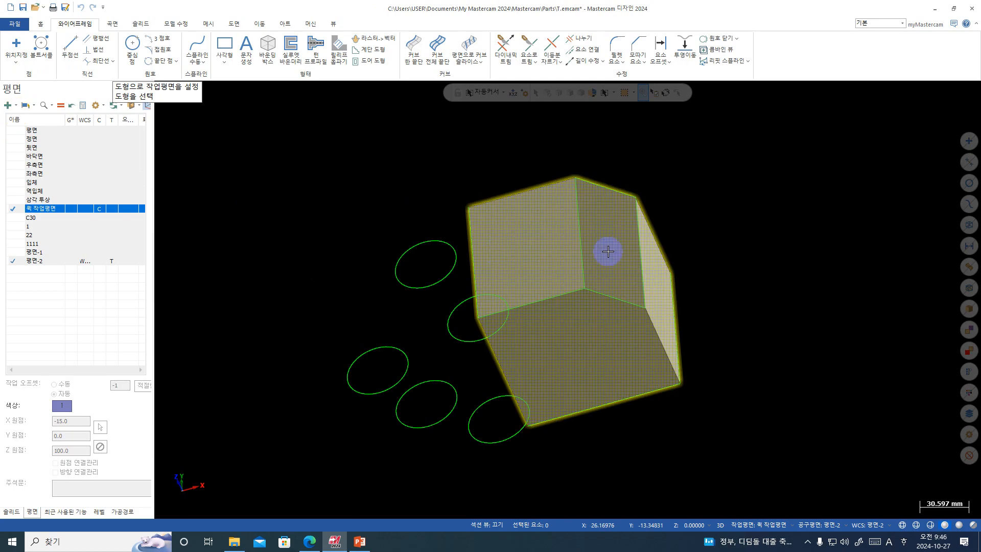
pyautogui.moveTo(648, 236); pyautogui.dragTo(659, 193, button='middle')
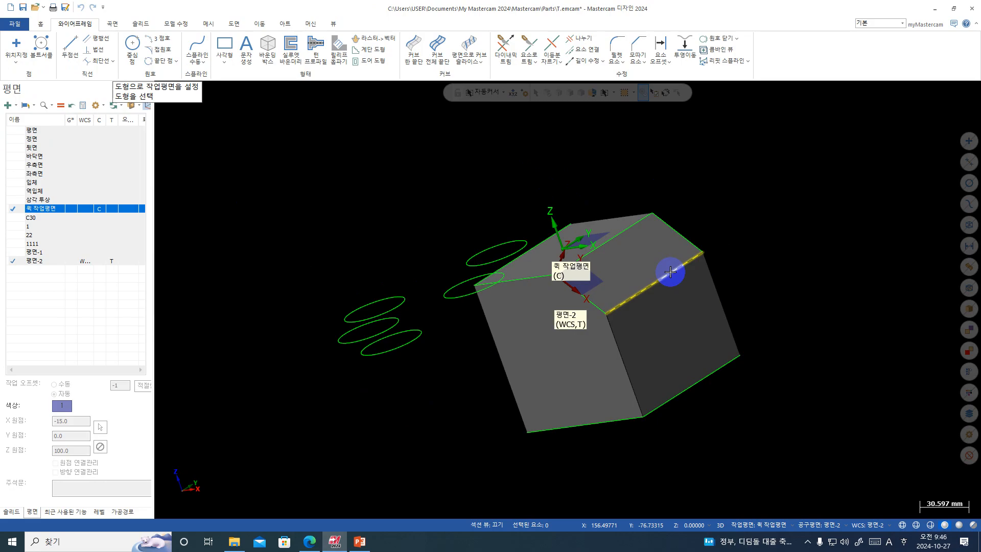
pyautogui.click(603, 309)
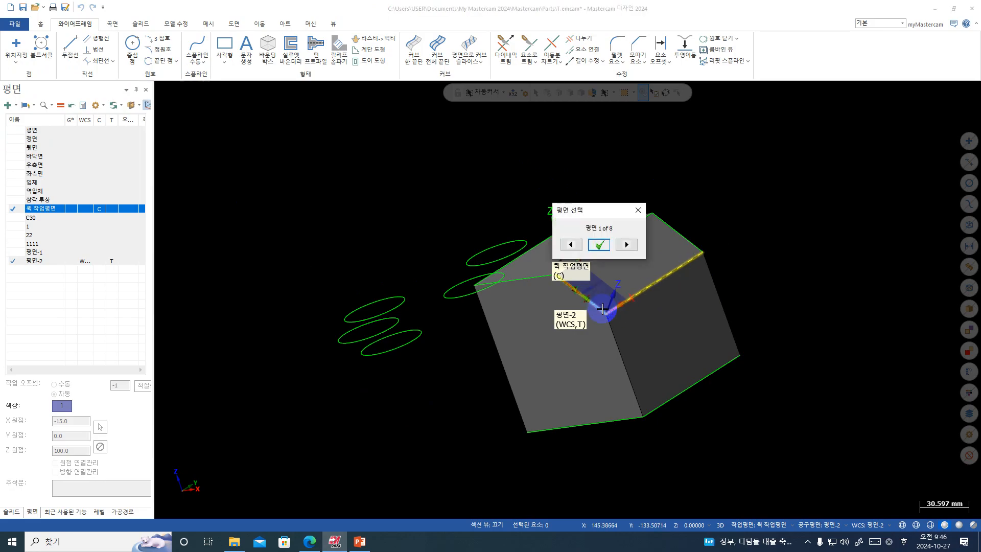
pyautogui.moveTo(602, 308); pyautogui.dragTo(655, 310, button='middle')
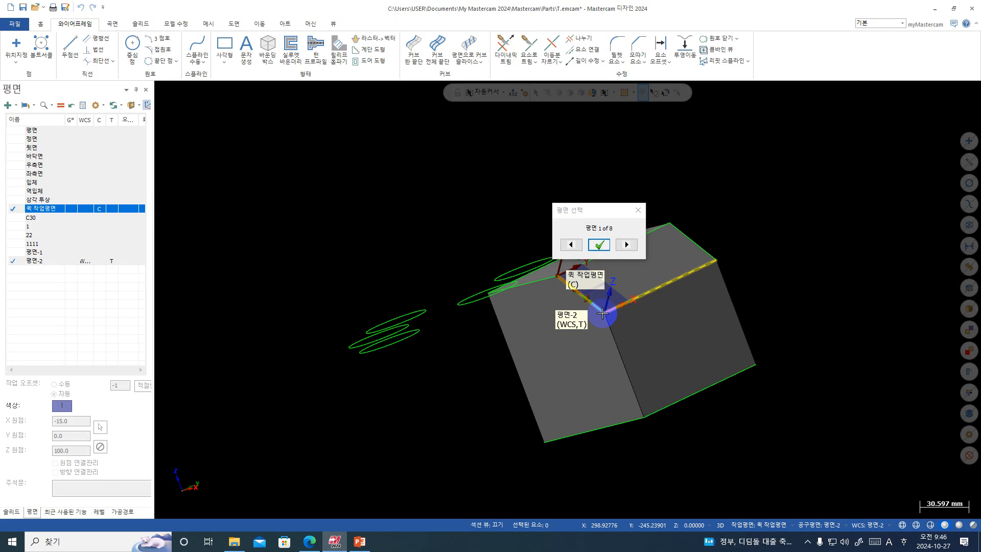
pyautogui.scroll(2, 608, 309)
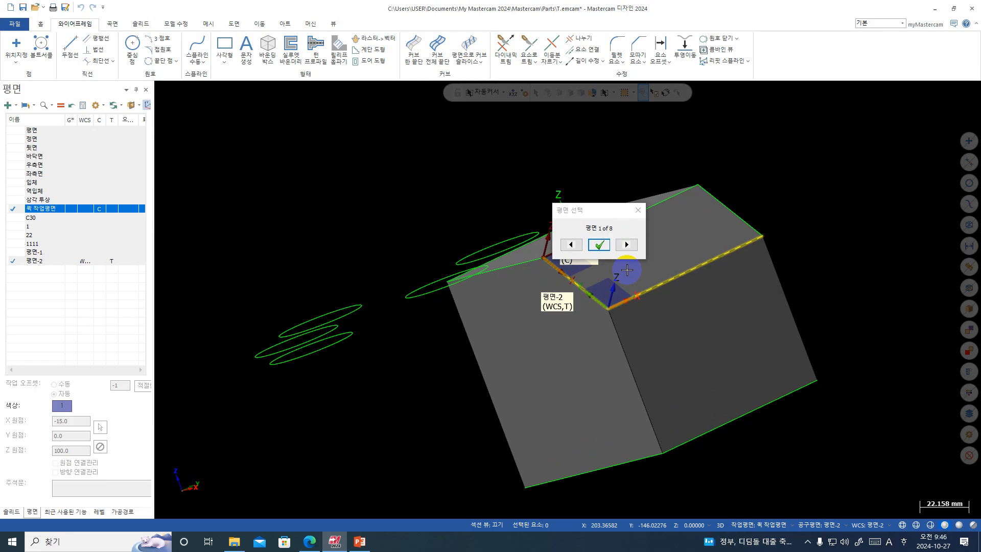
pyautogui.click(599, 245)
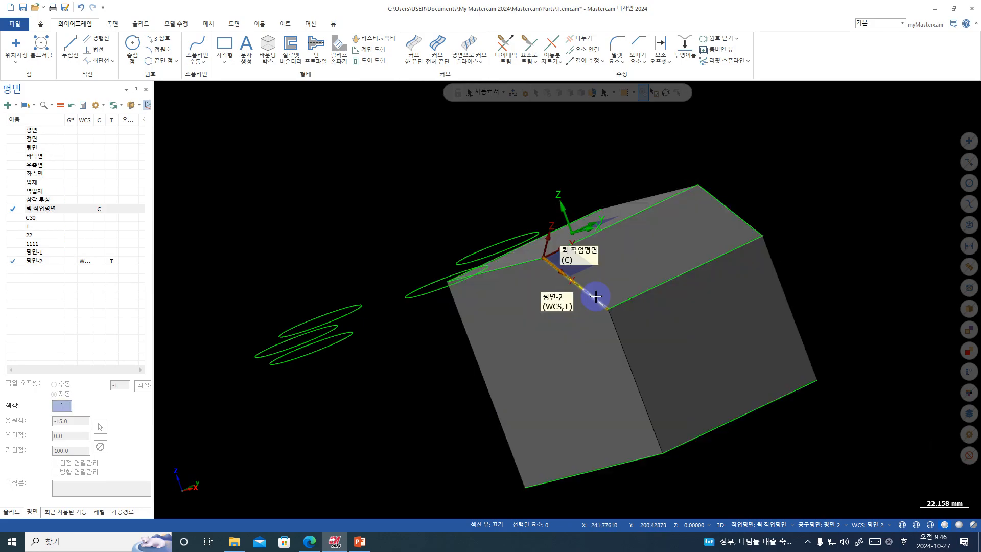
# - Rotate the chamfer's front end edge line -10° about its lower corner with a dynamic move
pyautogui.click(660, 257)
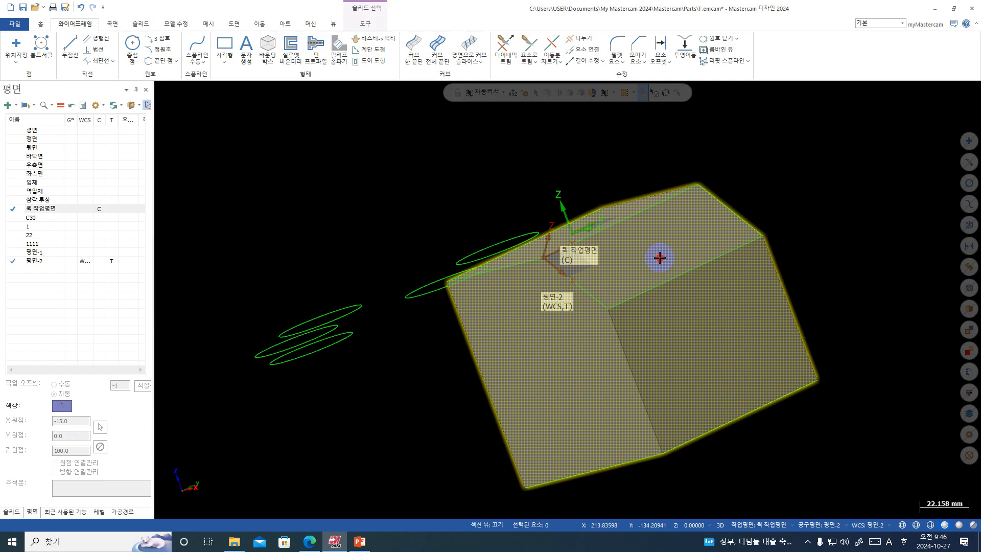
pyautogui.click(587, 292)
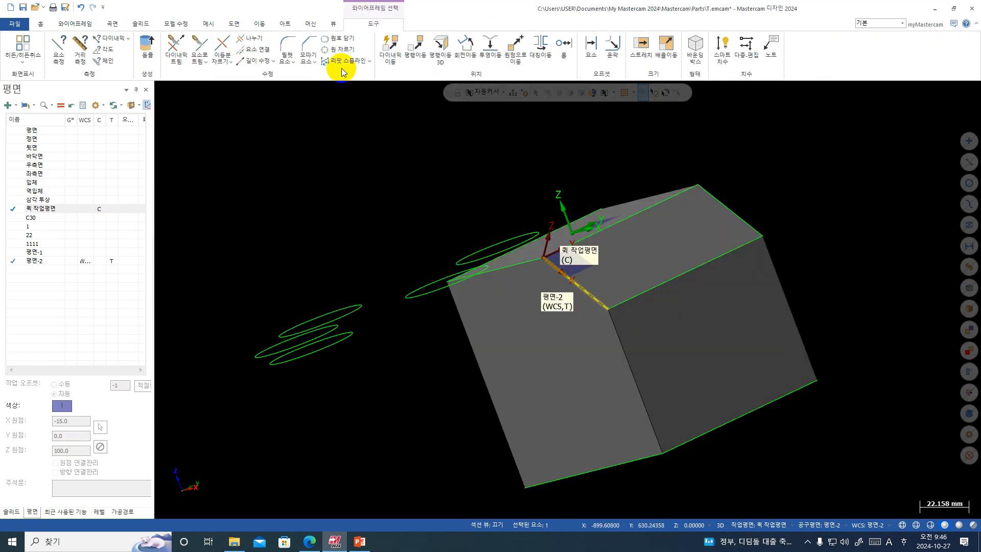
pyautogui.click(391, 47)
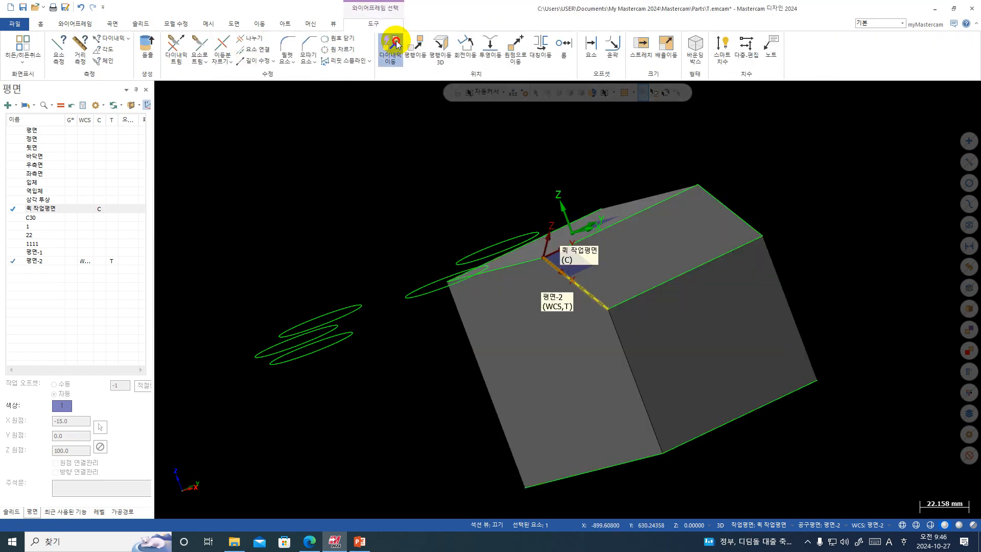
pyautogui.click(618, 314)
pyautogui.click(620, 279)
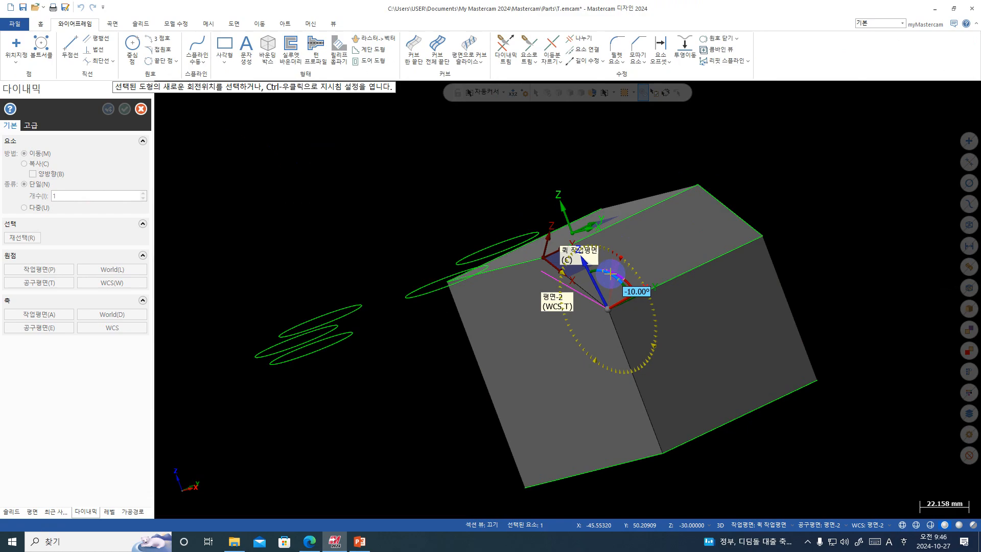
pyautogui.click(611, 275)
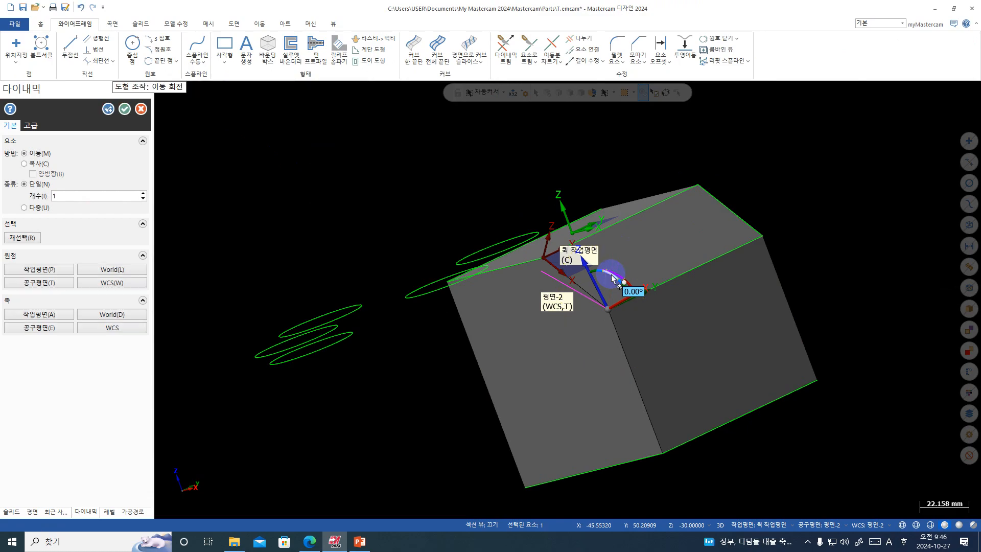
pyautogui.press('Escape')
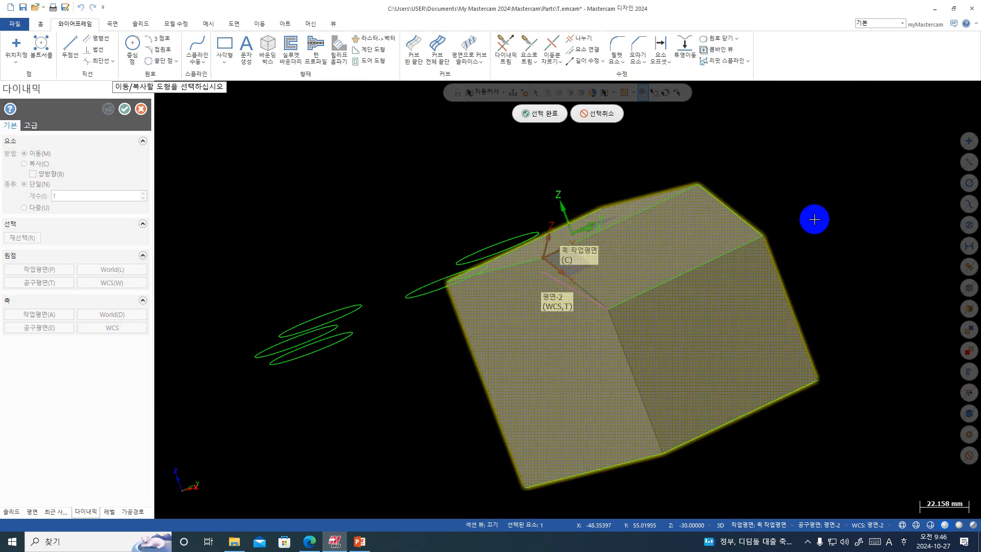
pyautogui.click(532, 122)
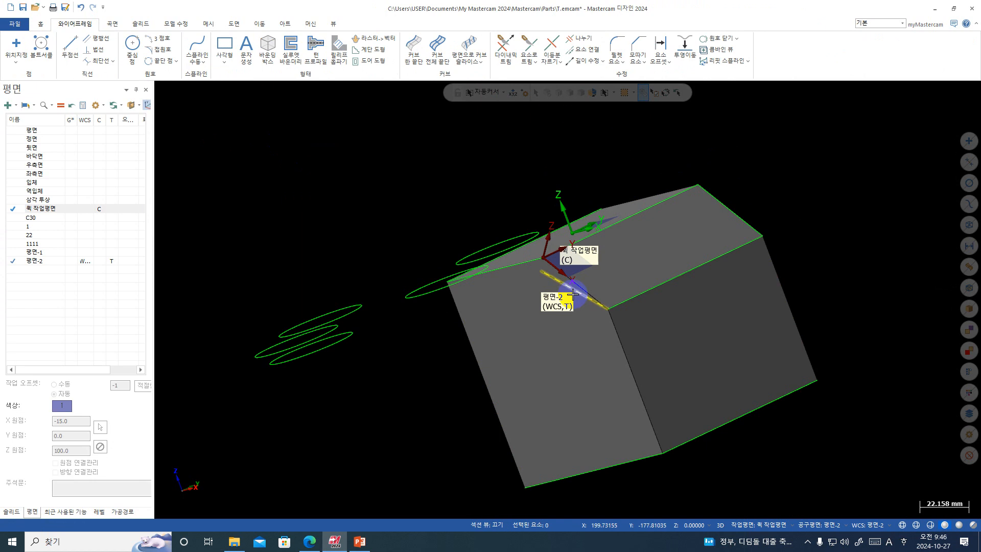
# - Start a new plane from geometry using the chamfer's long lower edge and the rotated line, accepting the first of the eight orientations
pyautogui.click(8, 105)
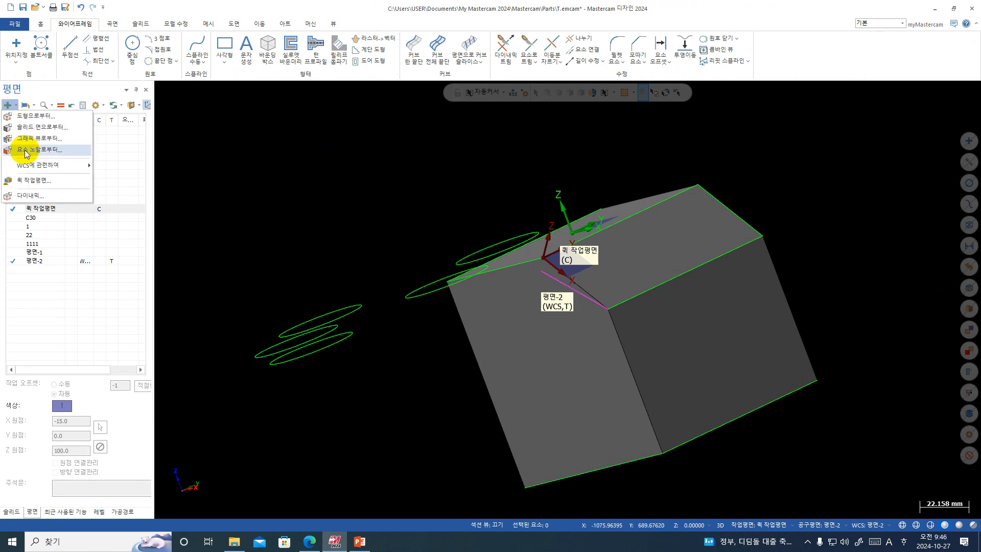
pyautogui.click(37, 119)
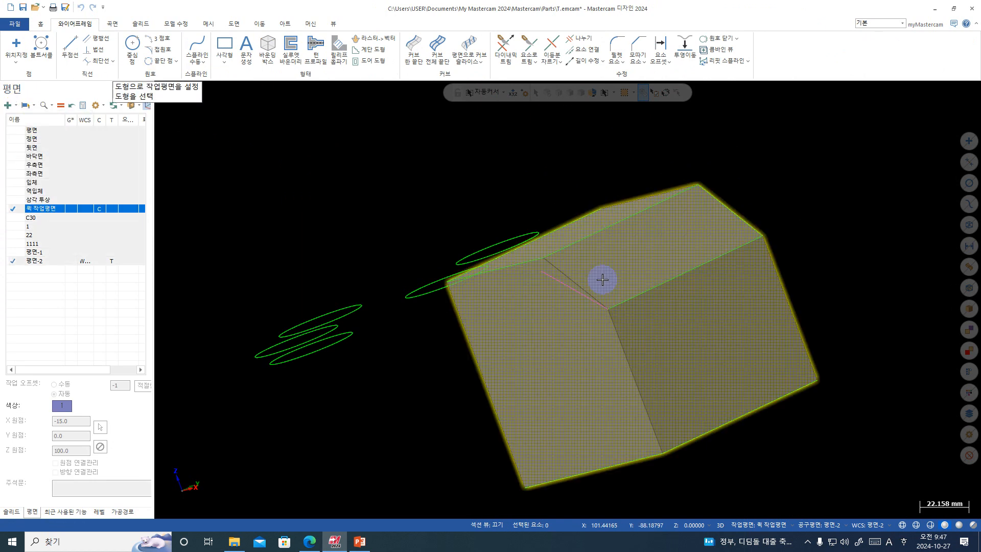
pyautogui.click(635, 295)
pyautogui.click(606, 289)
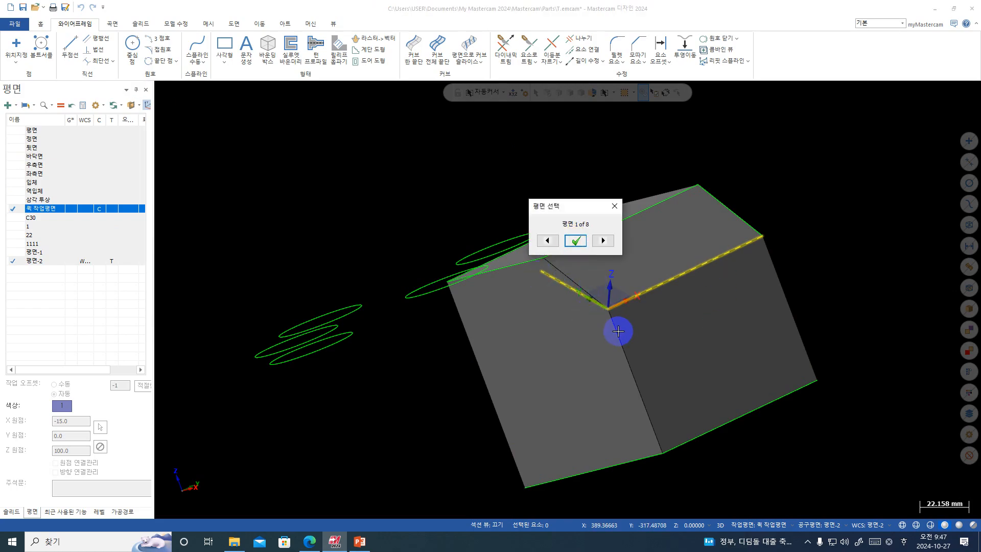
pyautogui.click(576, 241)
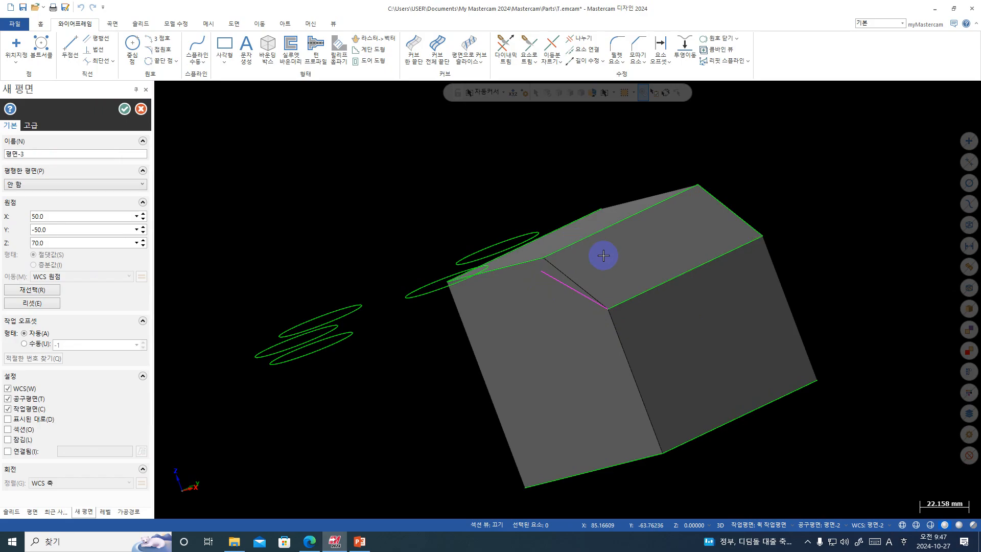
# - Place the new plane's origin at the upper end of the rotated line and create it with the default name 평면-3
pyautogui.click(32, 289)
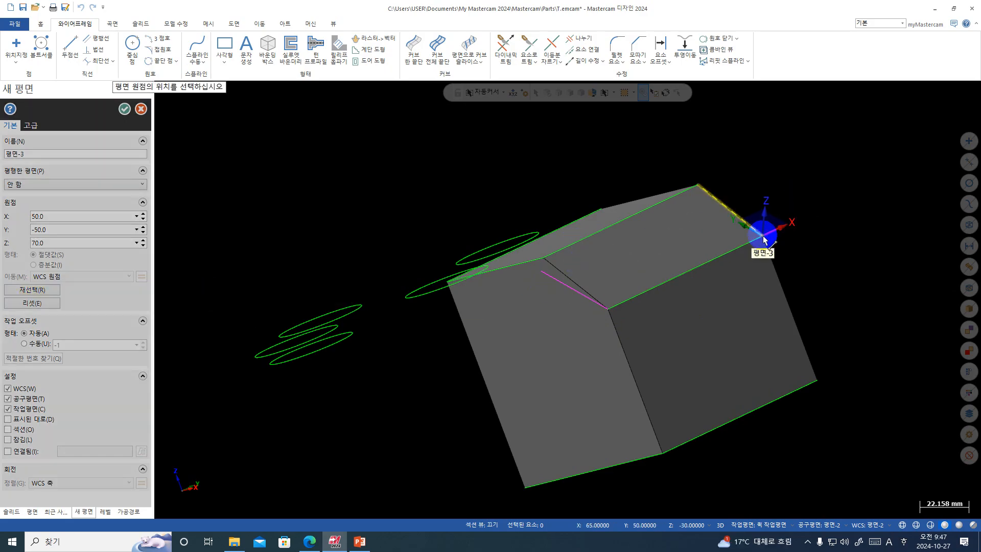
pyautogui.click(555, 280)
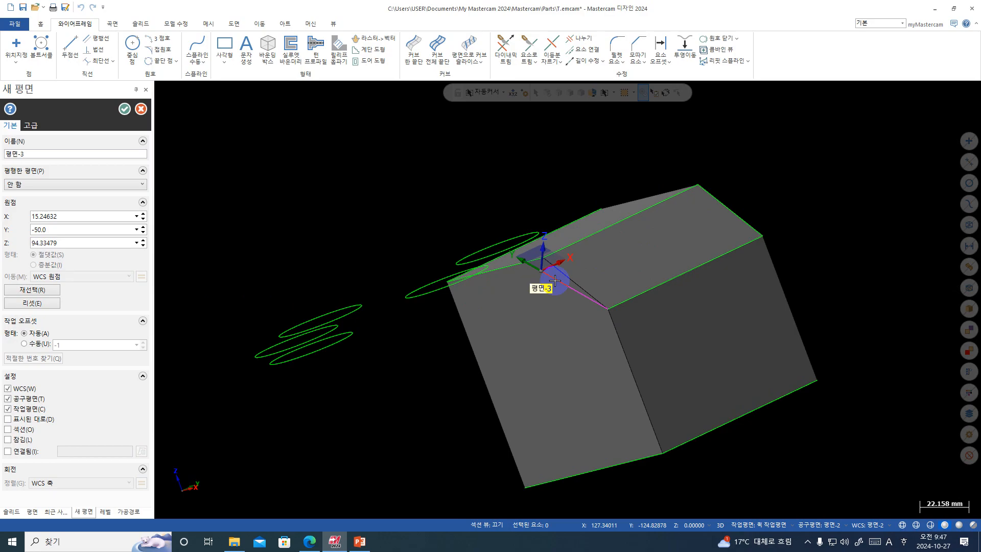
pyautogui.click(124, 109)
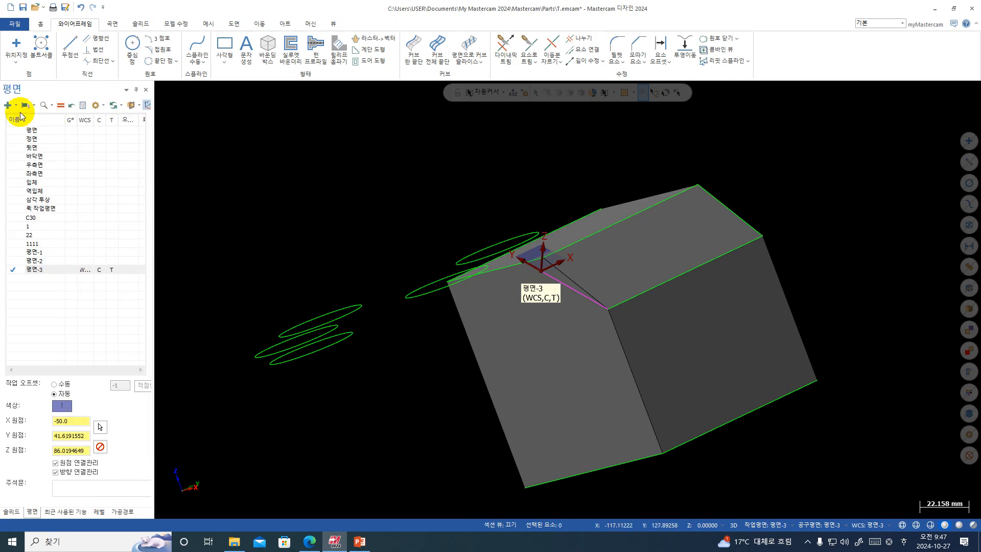
pyautogui.moveTo(650, 274); pyautogui.dragTo(664, 289, button='middle')
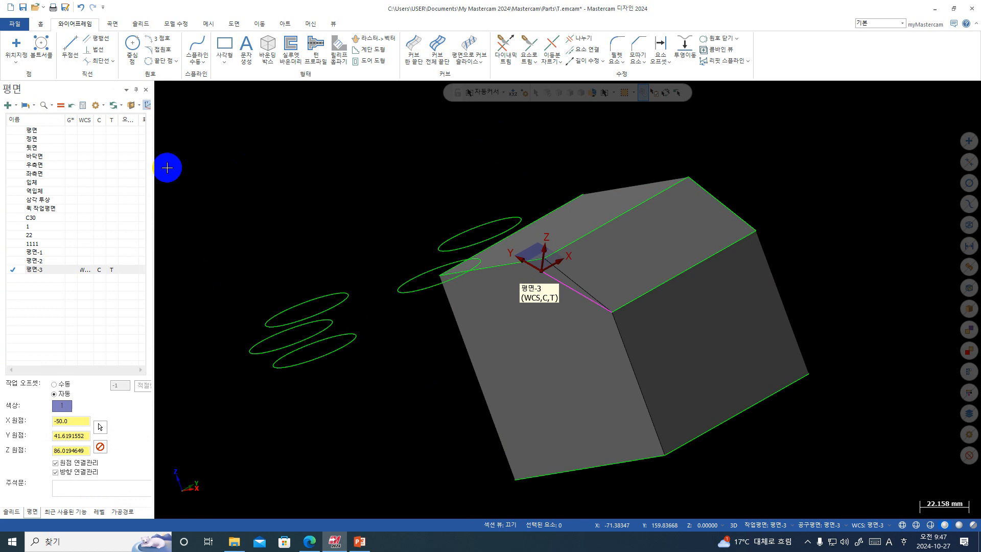
# - Create a plane from a tilted graphics view of the block, with origin 0, 0, 0 and the default name 평면-4
pyautogui.click(17, 107)
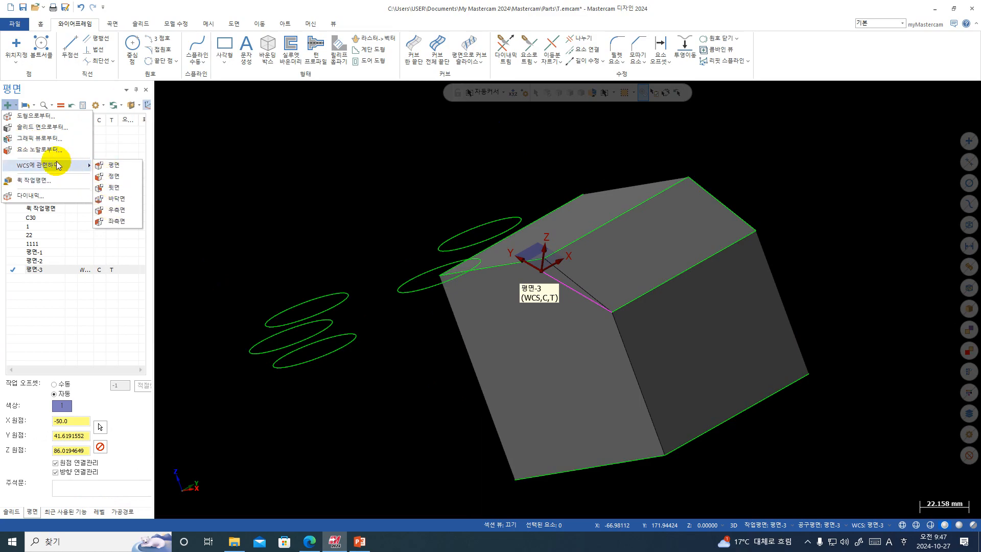
pyautogui.click(43, 139)
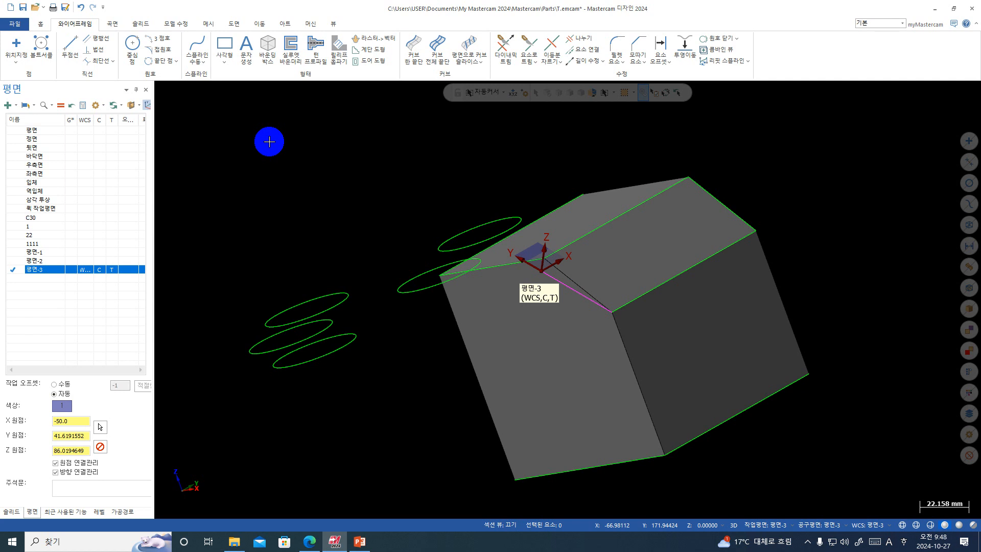
pyautogui.click(269, 141)
pyautogui.click(475, 256)
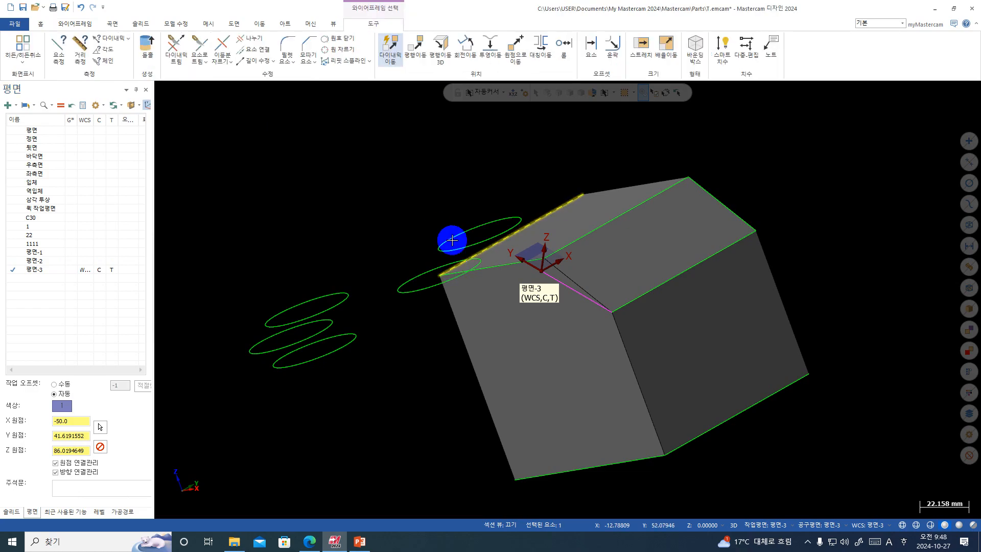
pyautogui.rightClick(493, 252)
pyautogui.click(542, 309)
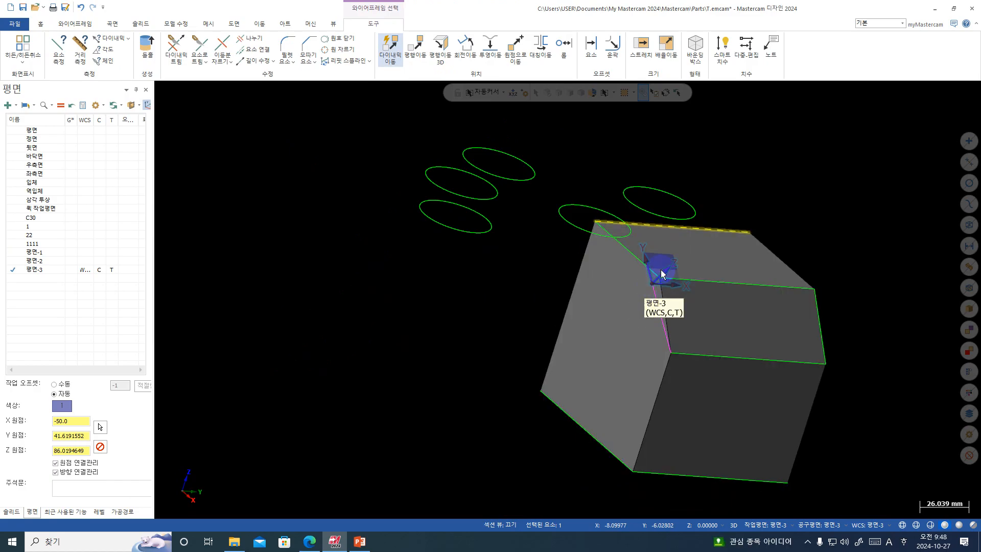
pyautogui.click(15, 106)
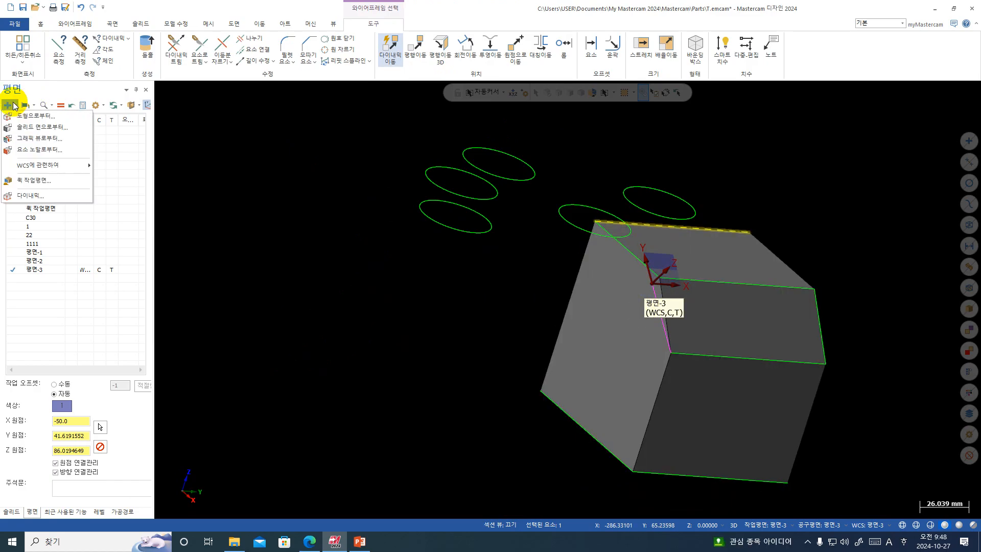
pyautogui.click(34, 139)
pyautogui.click(210, 180)
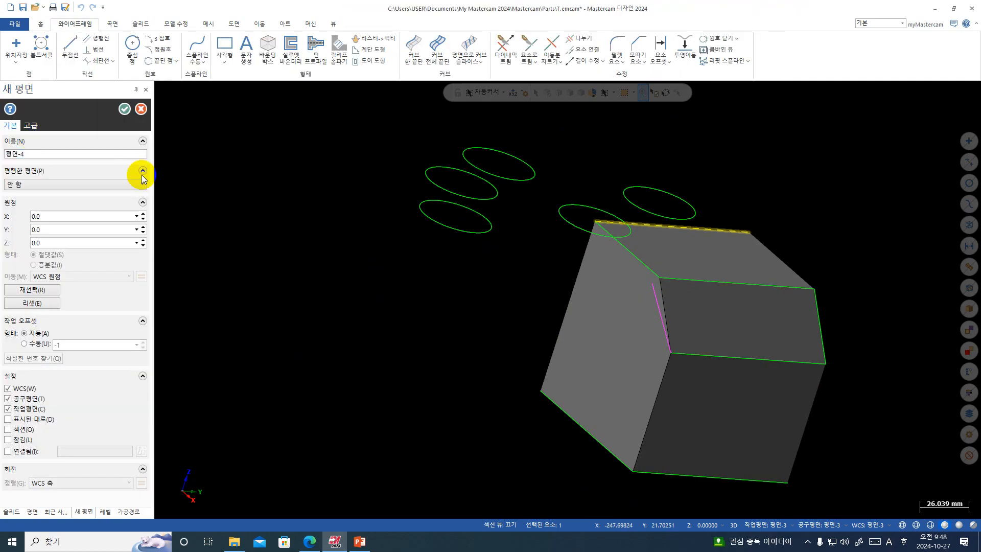
pyautogui.click(125, 109)
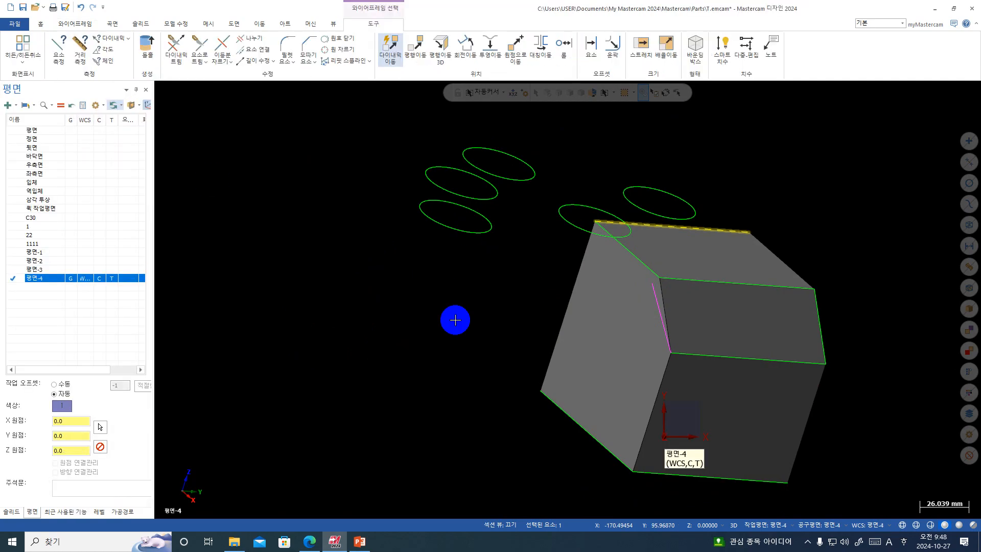